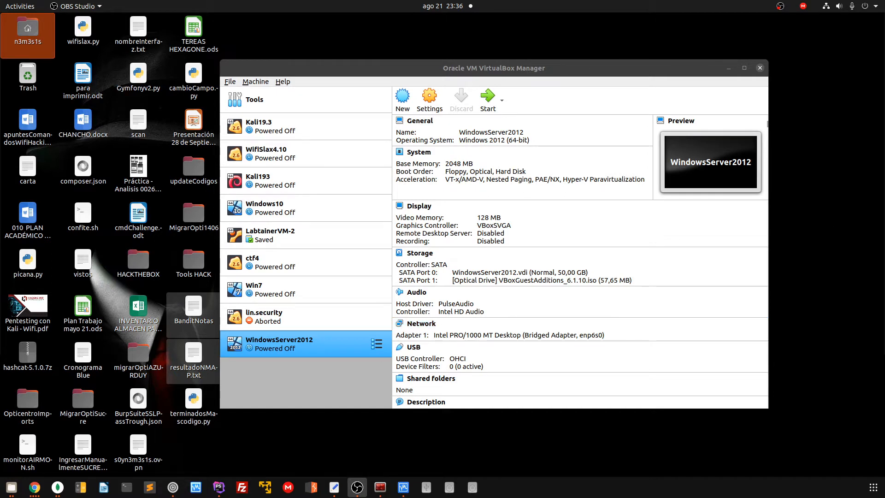
Switch to VirtualBox Manager and start the WindowsServer2012 virtual machine
key(alt+Tab)
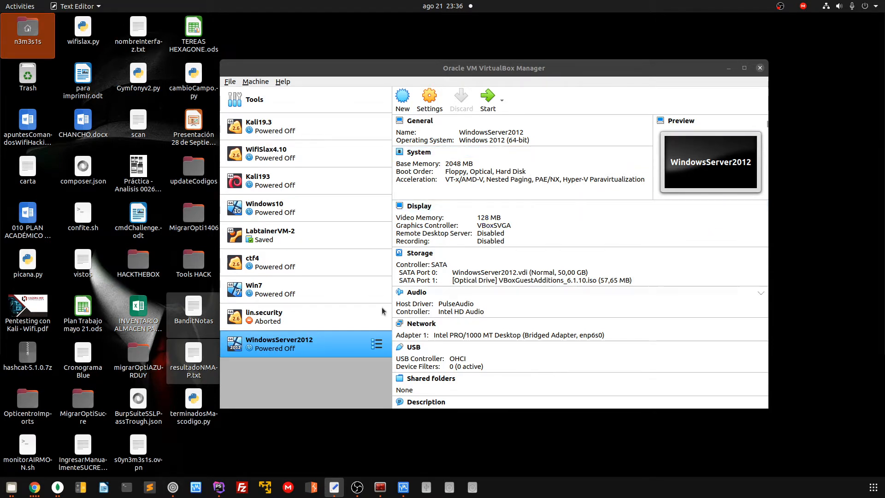
click(488, 98)
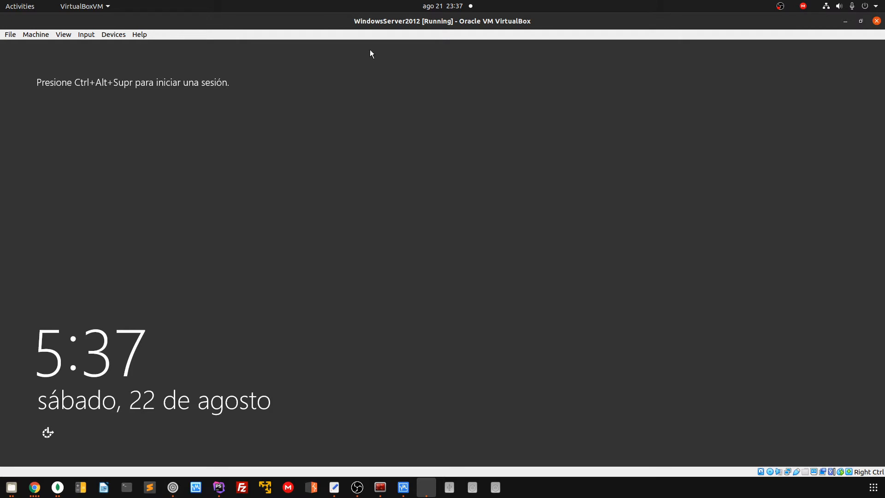
Send Ctrl-Alt-Del to the VM from the Input > Keyboard menu
click(114, 35)
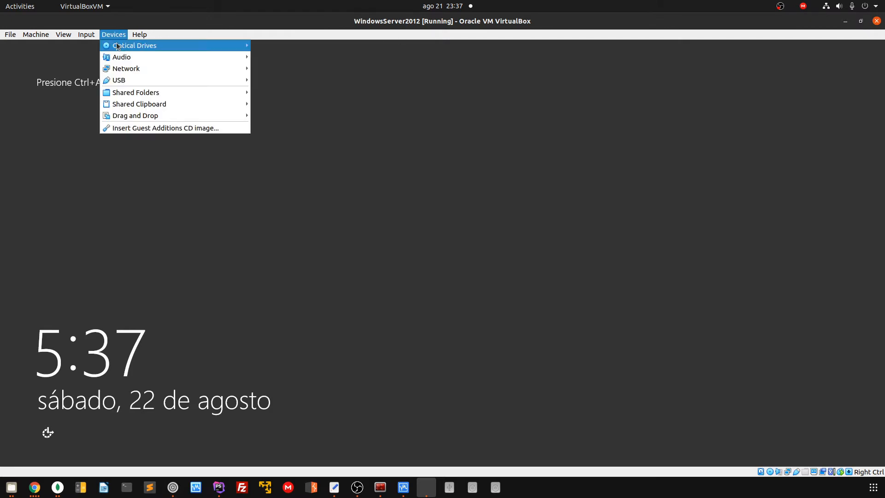
mouse_move(87, 35)
mouse_move(138, 45)
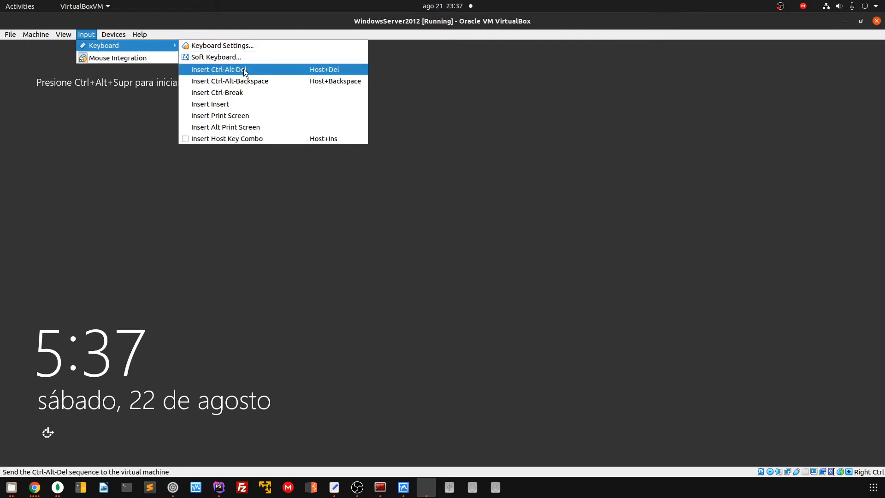
click(242, 69)
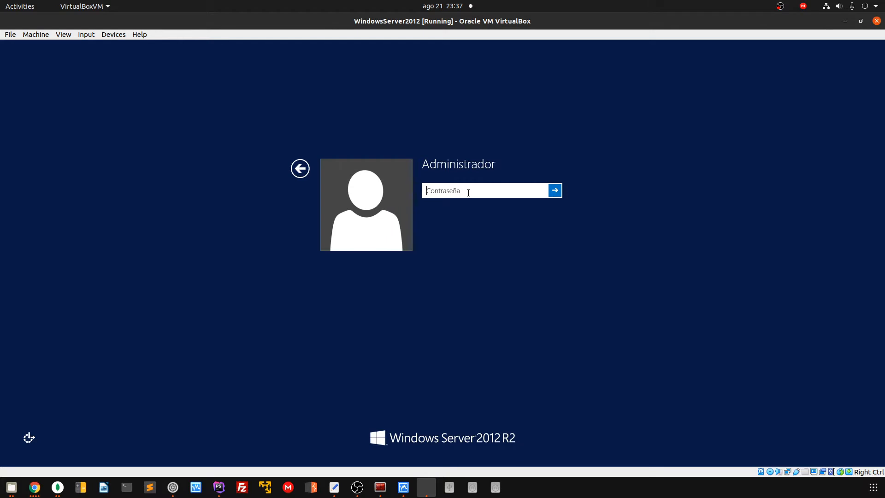
Sign in with the administrator password and select the shutdown-reason comment box
text(••••••••••)
key(Return)
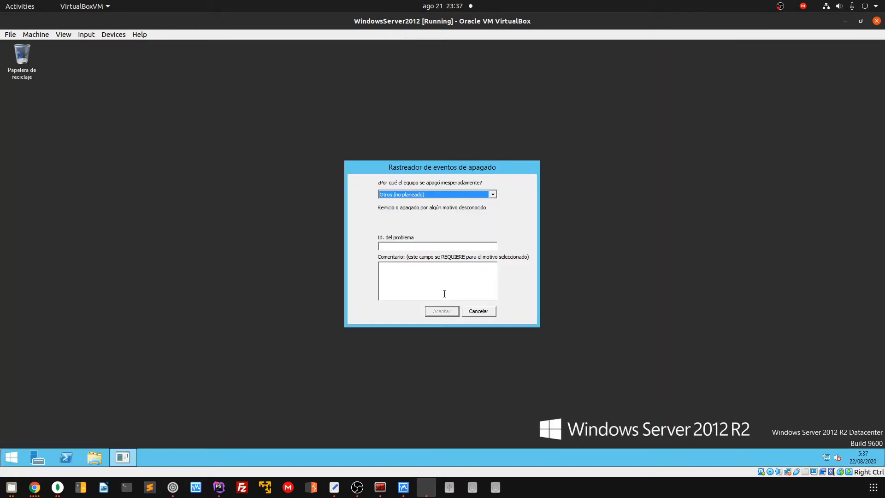
click(445, 288)
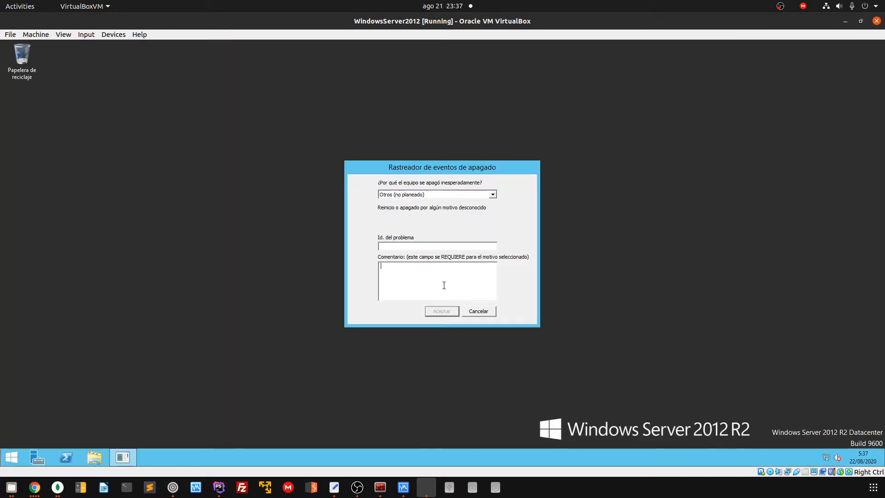
Enter 'x' as the shutdown comment and confirm the Shutdown Event Tracker
text(x)
click(442, 311)
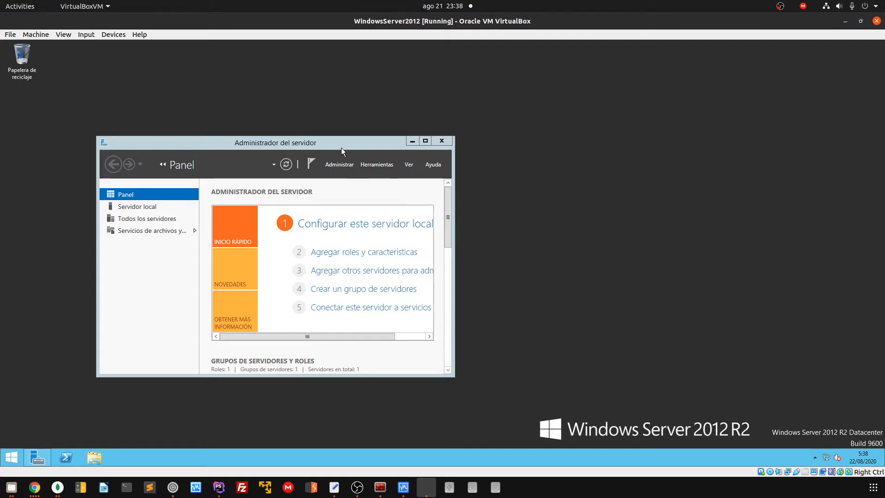
Centre the Server Manager window and stretch its edges so all dashboard tiles show fully
drag(341, 147, 505, 126)
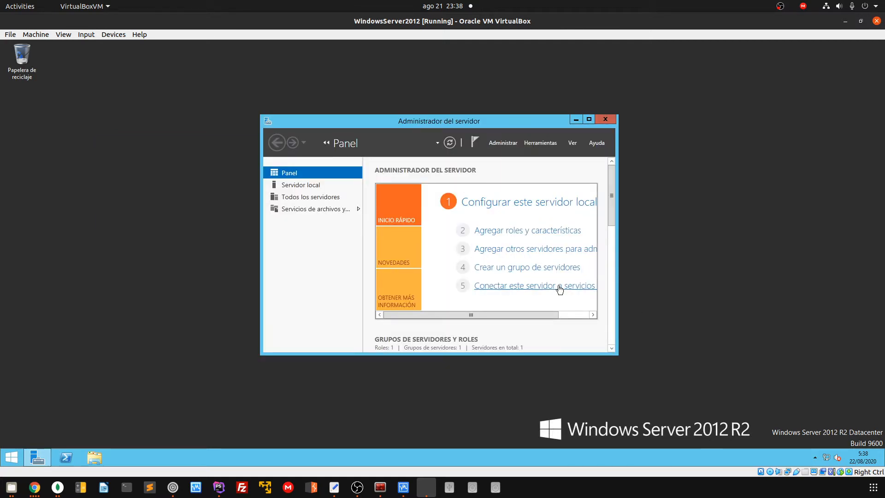
drag(617, 355, 814, 396)
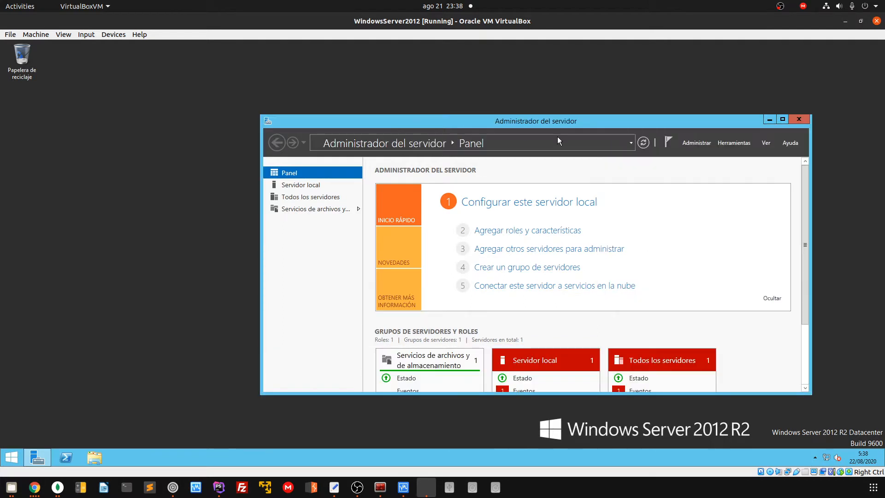
drag(551, 118, 423, 54)
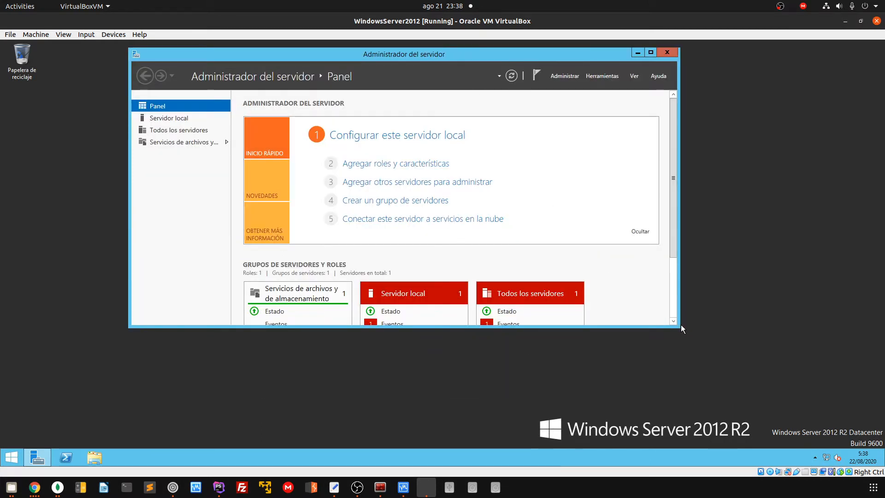
drag(682, 324, 813, 387)
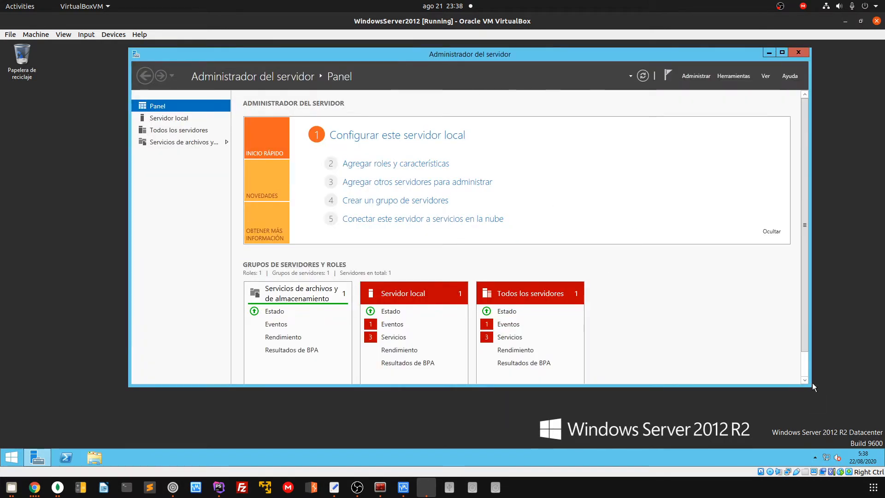
click(870, 412)
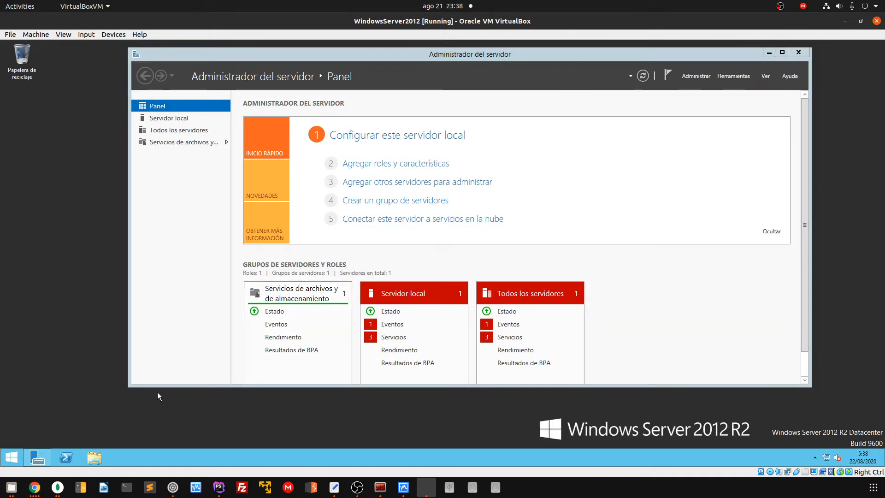
drag(164, 386, 166, 412)
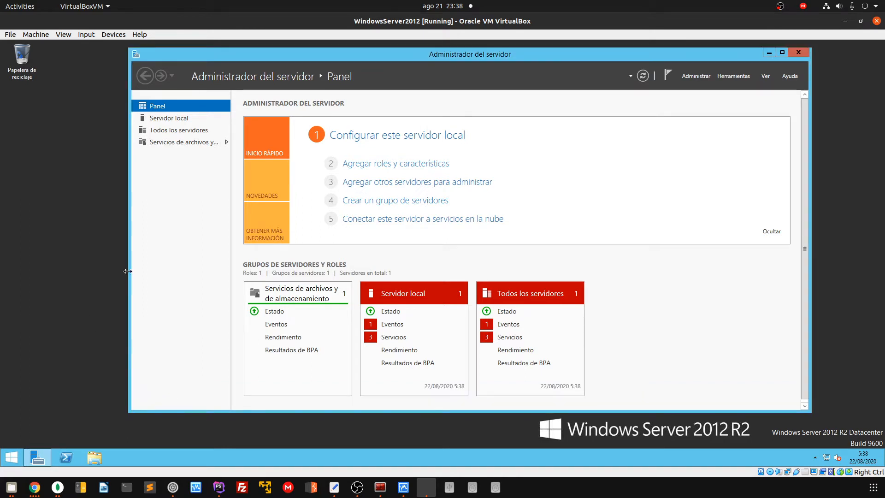
drag(128, 271, 114, 272)
drag(316, 55, 319, 63)
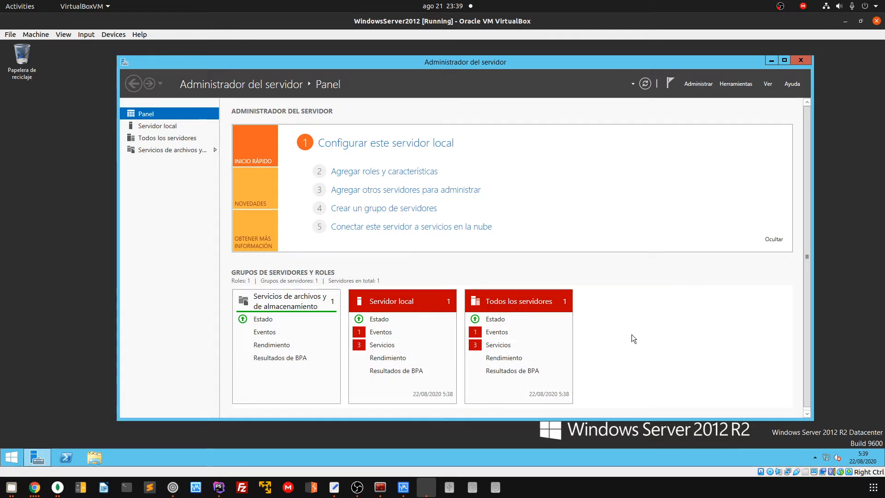
drag(582, 420, 582, 409)
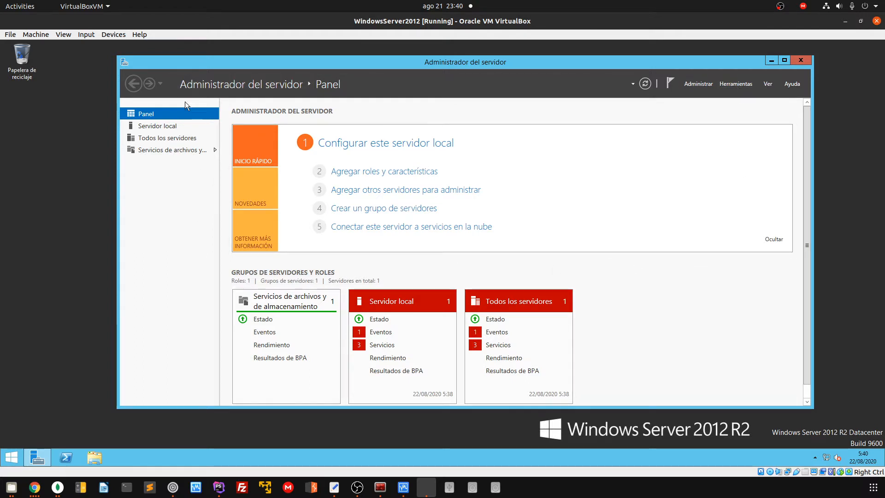
Open the Local Server page and review the Windows Update status window, then close it
click(145, 124)
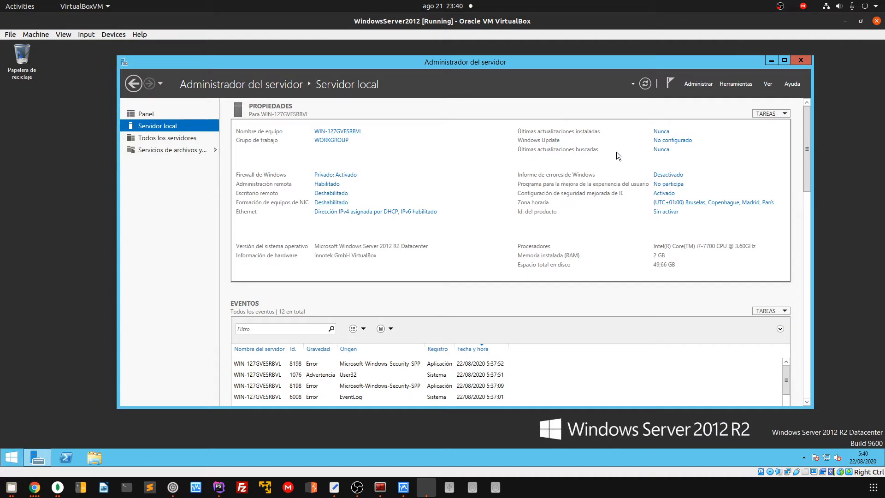
click(658, 151)
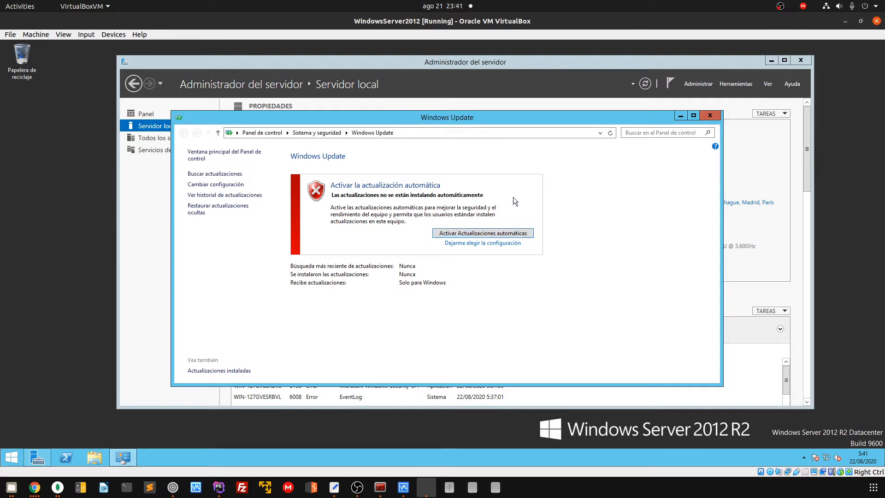
click(713, 117)
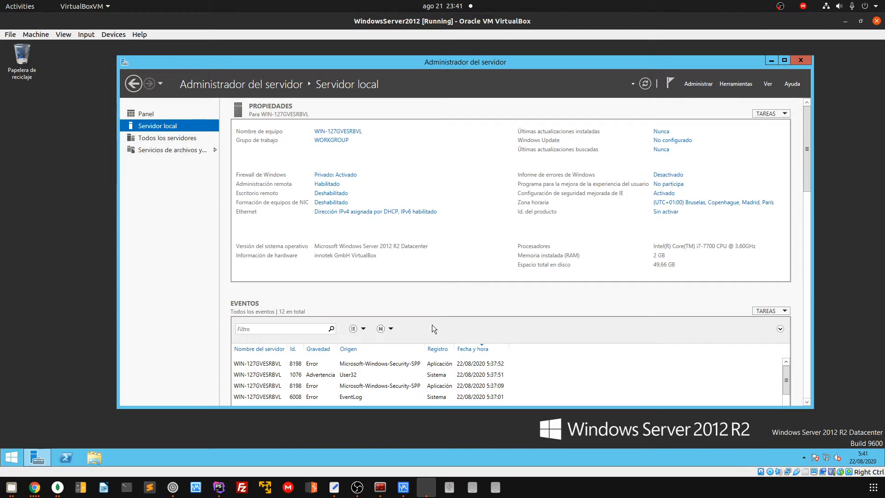
Rename the computer to servidor1 in System Properties and postpone the restart
click(352, 130)
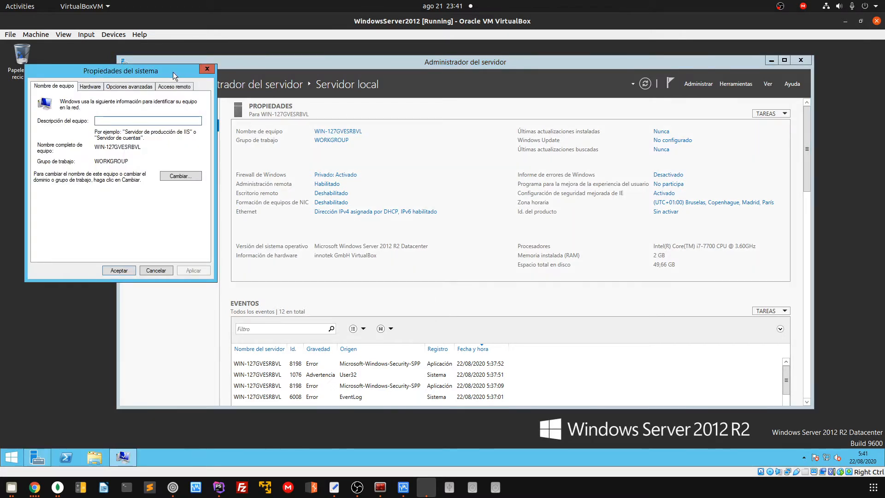
click(207, 69)
click(338, 132)
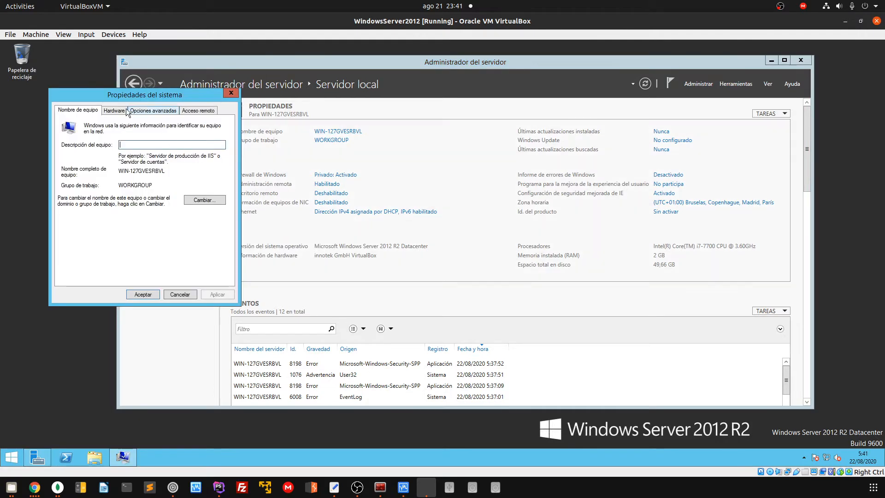
click(192, 199)
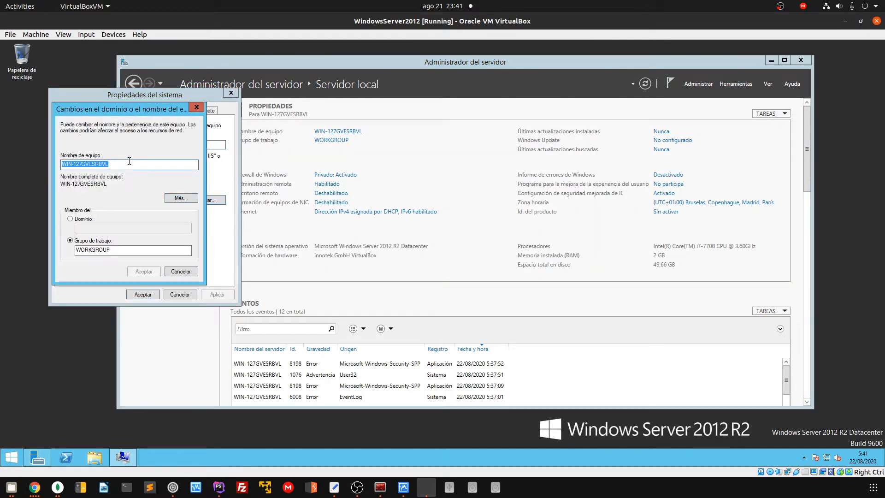
text(servidor)
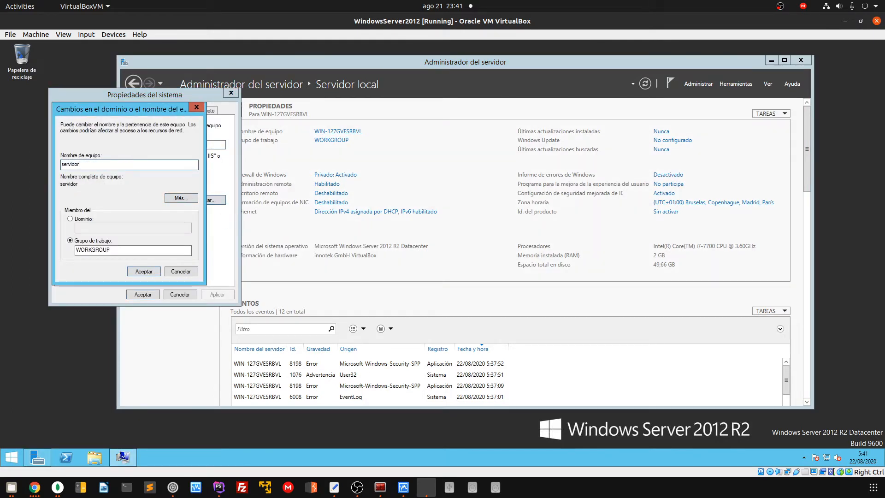
text(1)
click(144, 271)
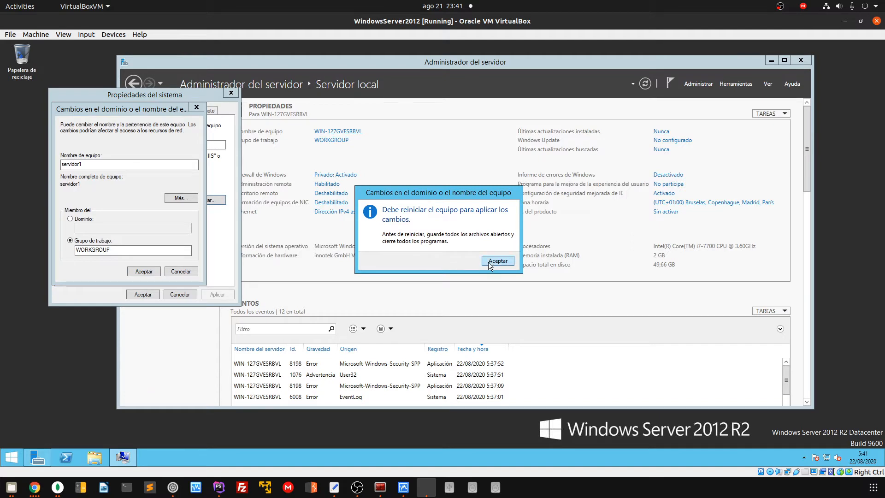
click(488, 261)
click(150, 293)
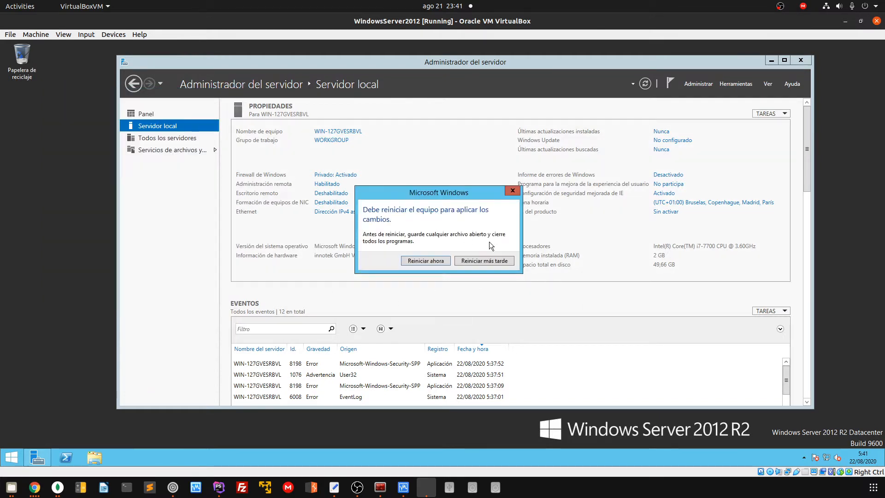
click(488, 261)
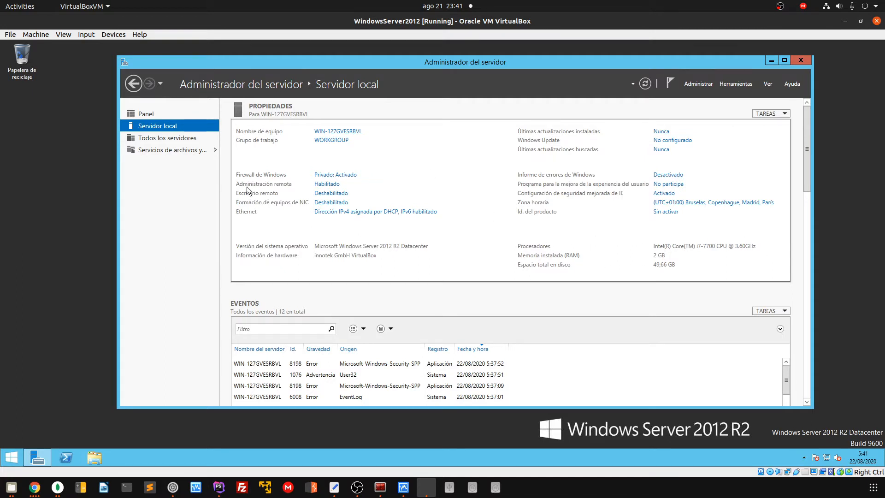
click(337, 177)
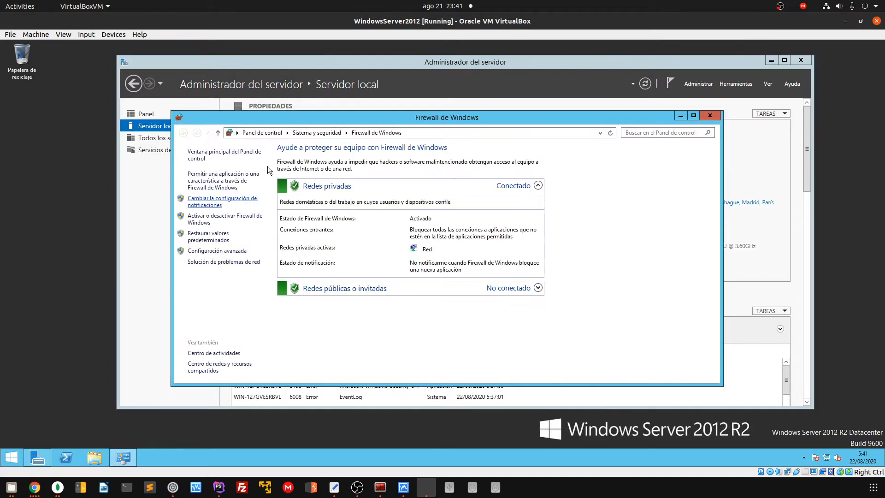
click(710, 116)
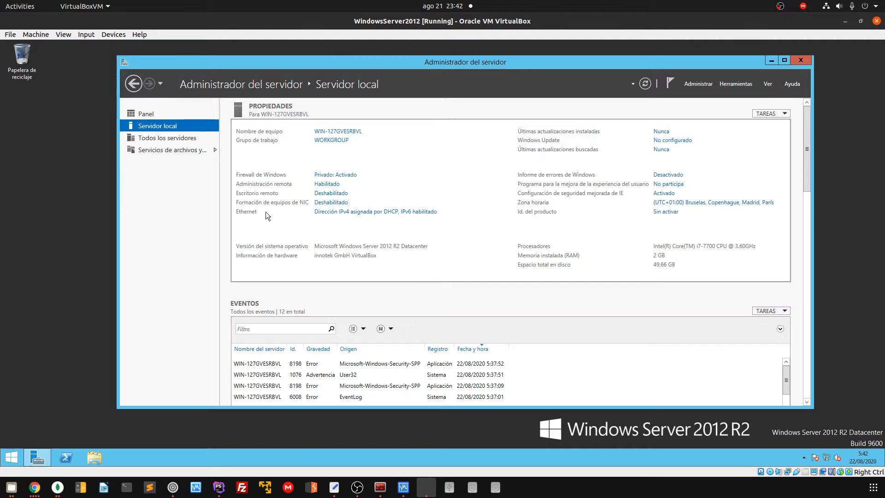
Allow Remote Desktop connections without Network Level Authentication and save the setting
click(341, 200)
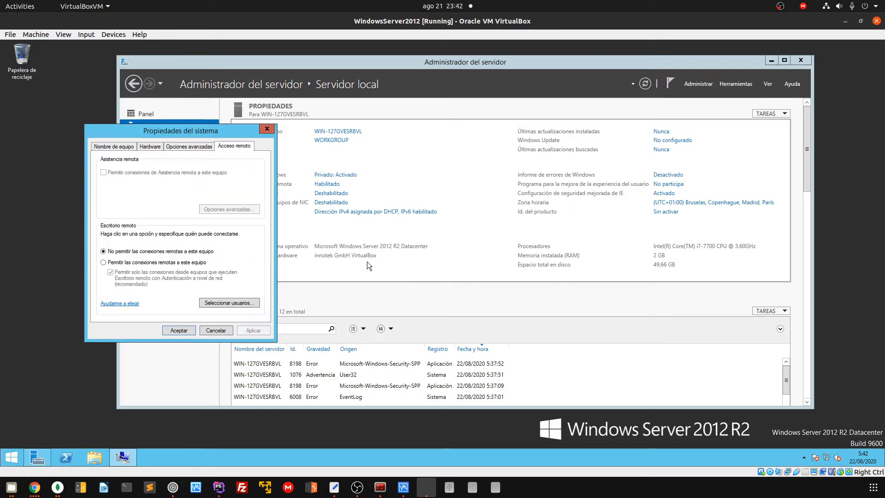
click(127, 263)
click(183, 233)
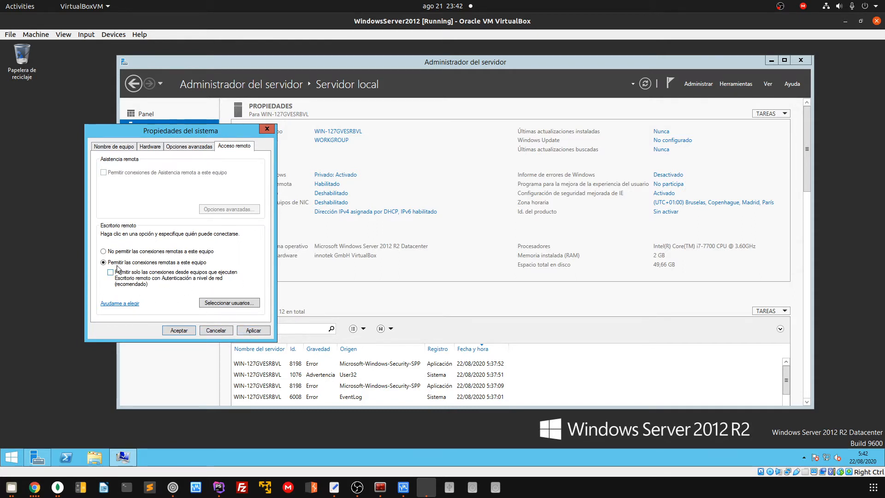
click(179, 331)
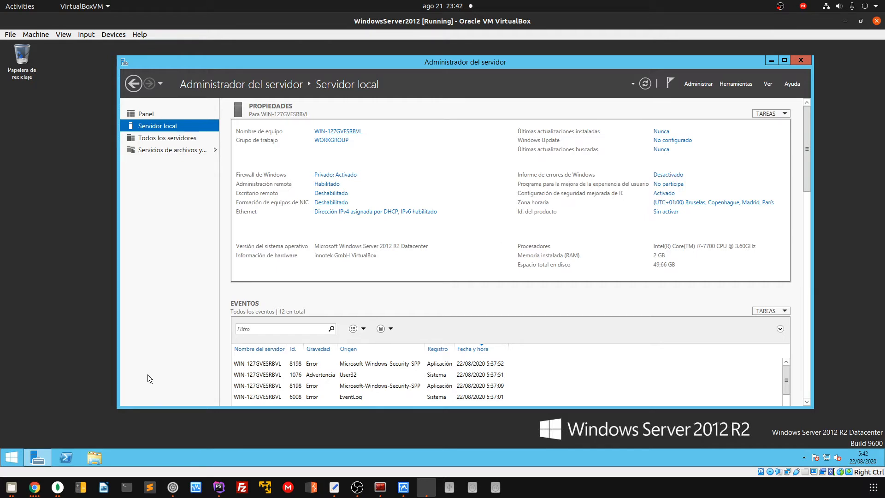
key(super)
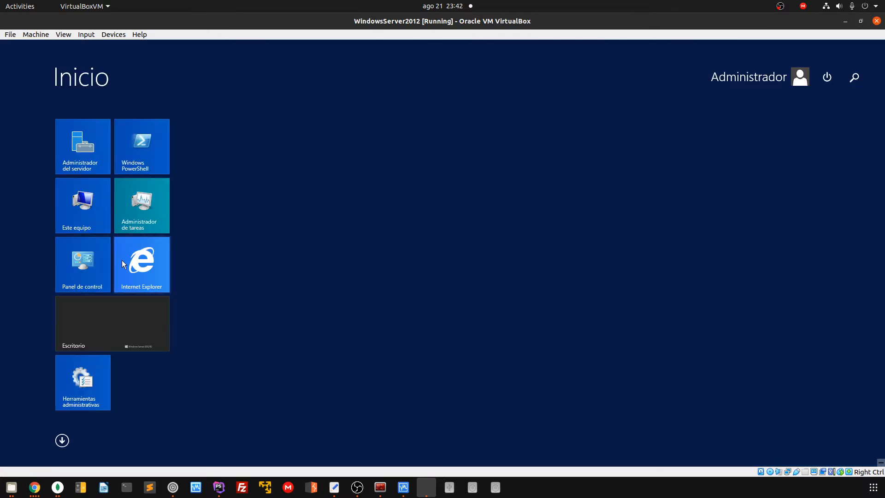
key(super)
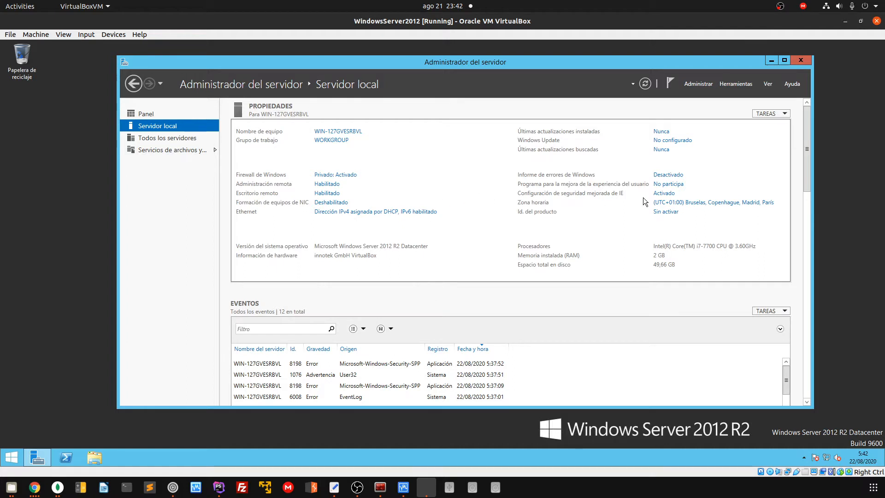
Turn IE Enhanced Security Configuration off for Administrators
click(663, 193)
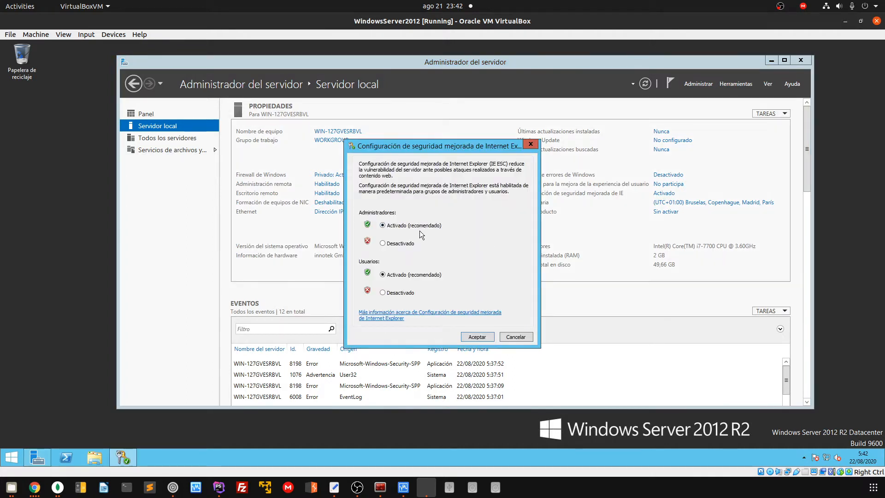
click(383, 243)
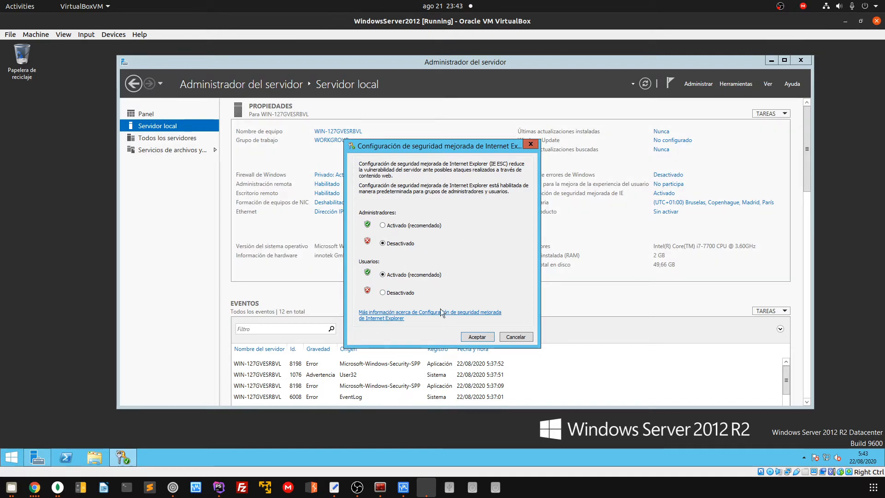
click(478, 336)
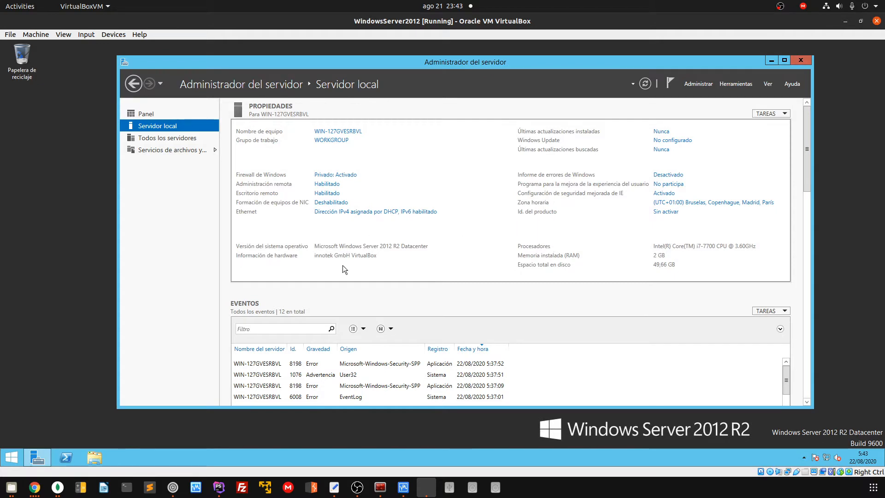
Launch Internet Explorer 11 and accept its recommended security and compatibility settings
key(super)
click(111, 339)
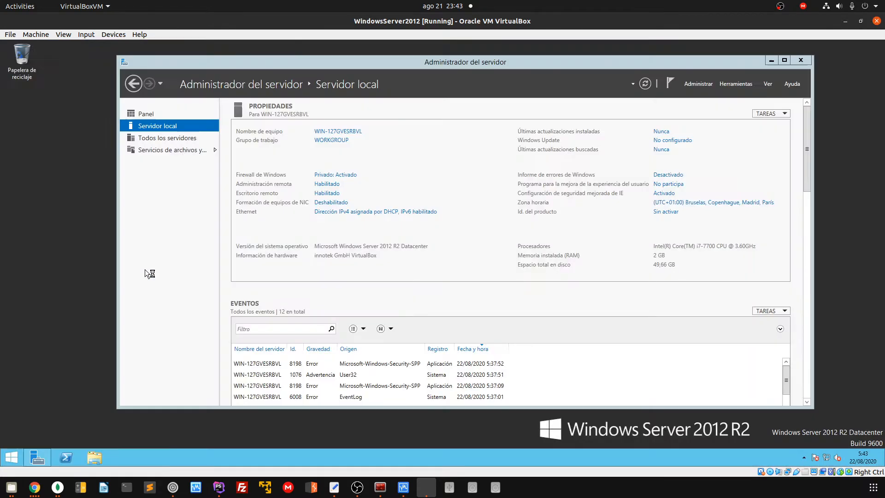
click(123, 457)
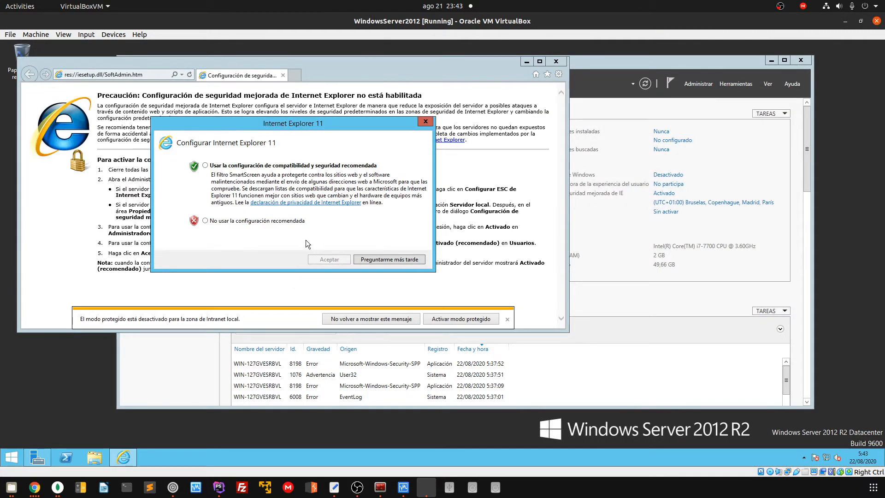
click(266, 166)
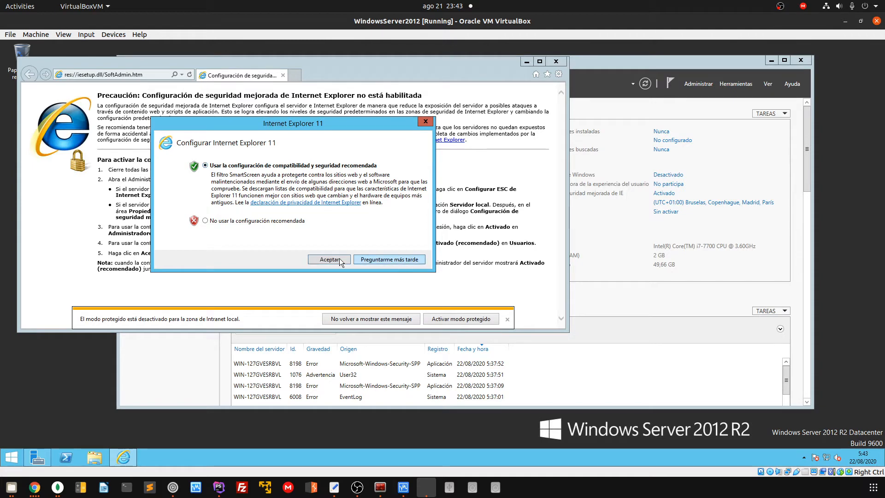
click(340, 258)
click(152, 75)
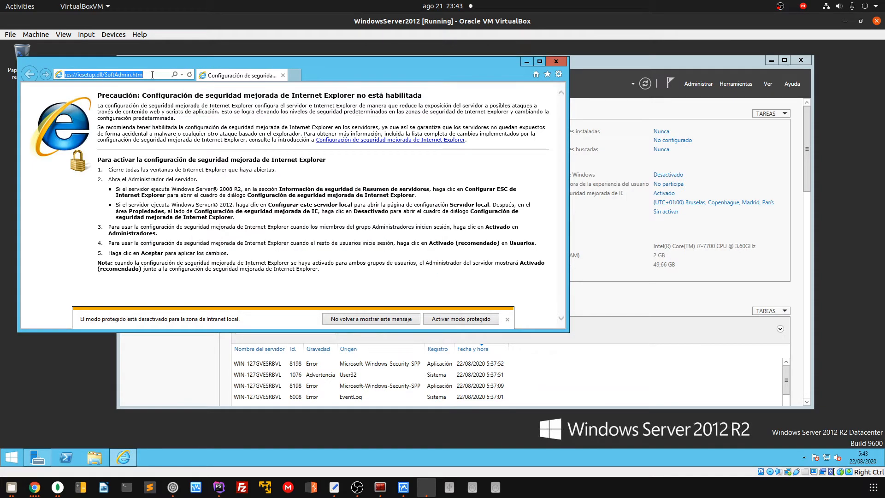
Load google in Internet Explorer, enlarge the window, and dismiss the protected-mode and Chrome prompts
text(go)
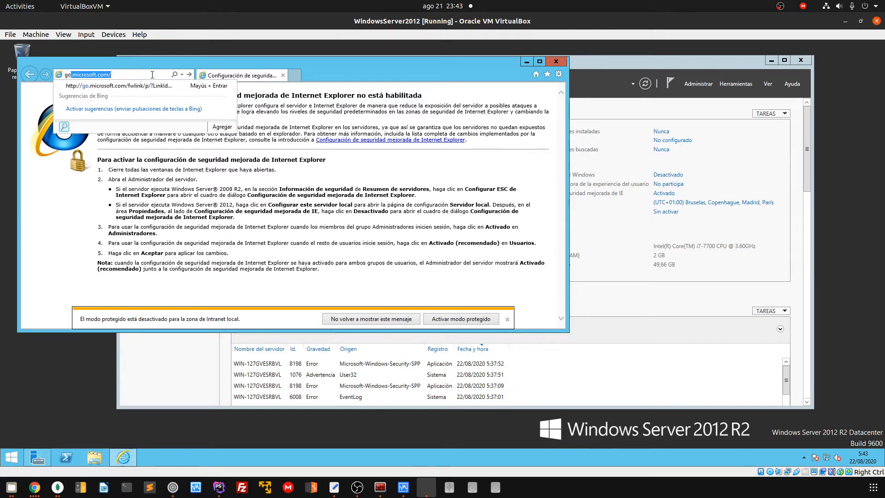
text(ogle)
key(Return)
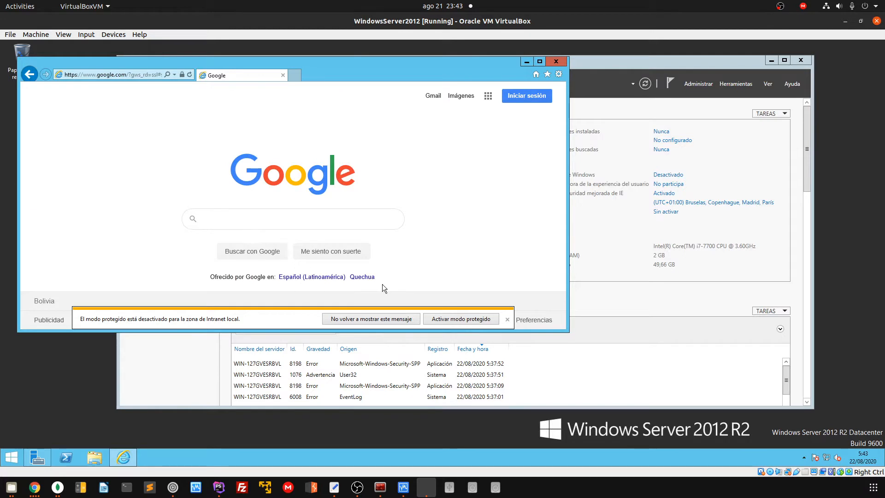
click(507, 319)
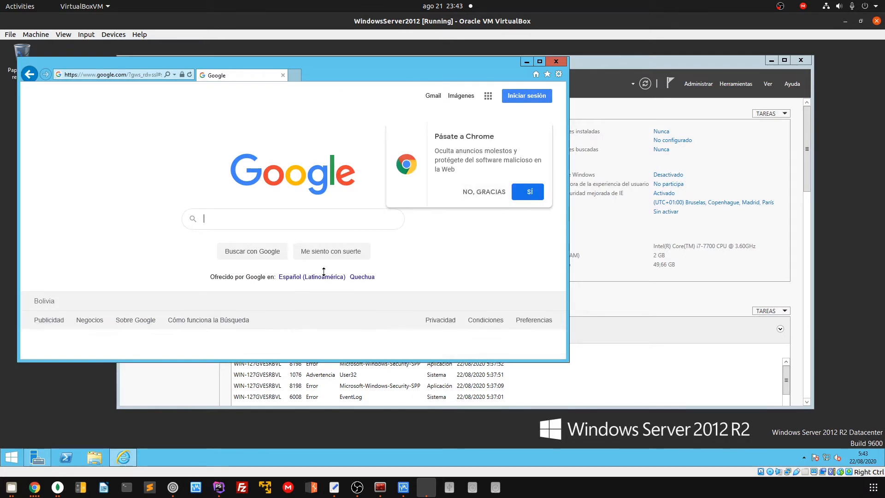
drag(286, 332, 286, 362)
click(485, 191)
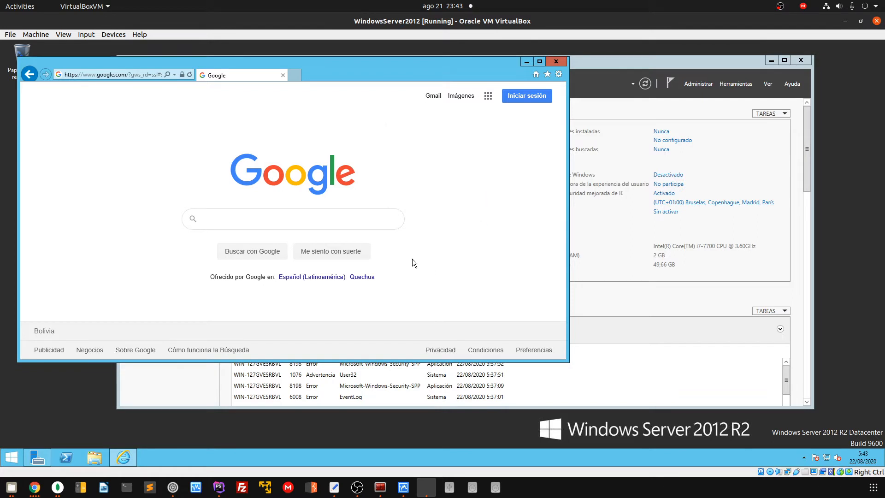
right_click(128, 452)
click(127, 423)
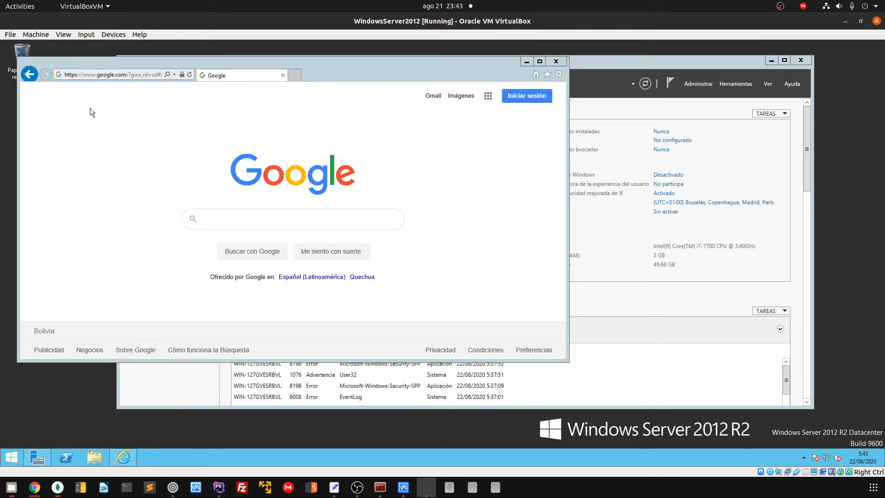
click(559, 75)
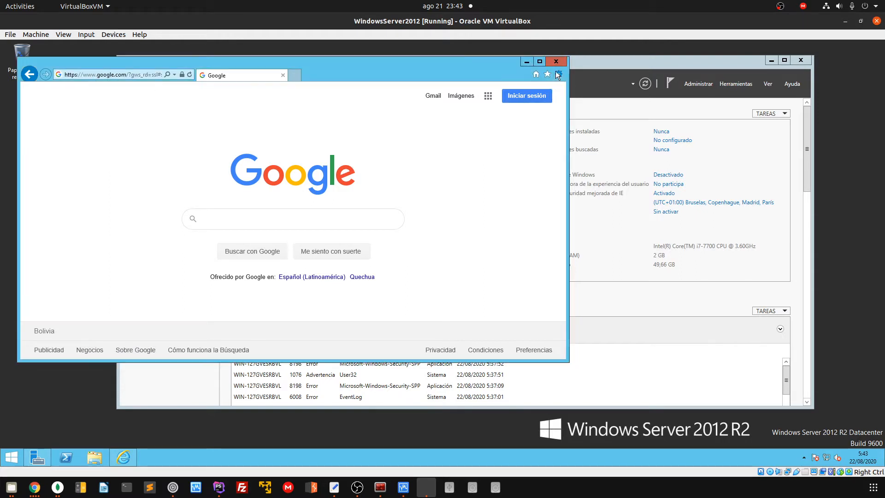
Set the current Google page as Internet Explorer's home page in Internet Options
click(475, 204)
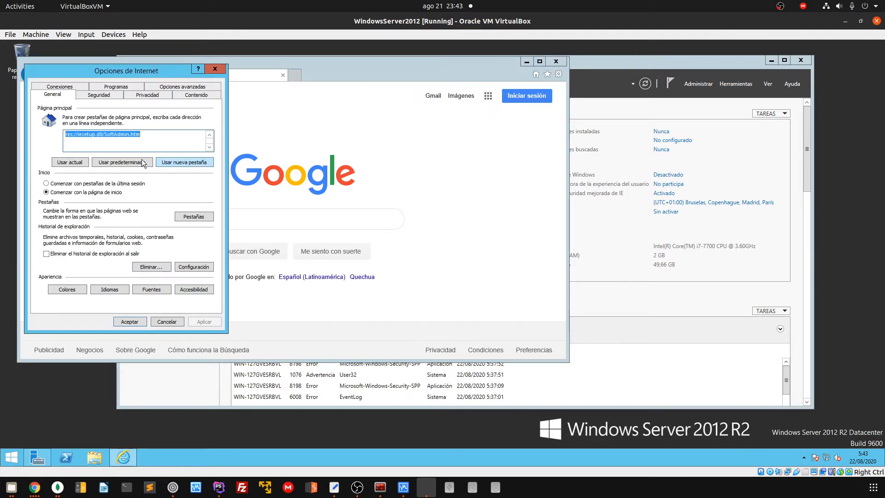
click(68, 164)
drag(80, 135, 173, 157)
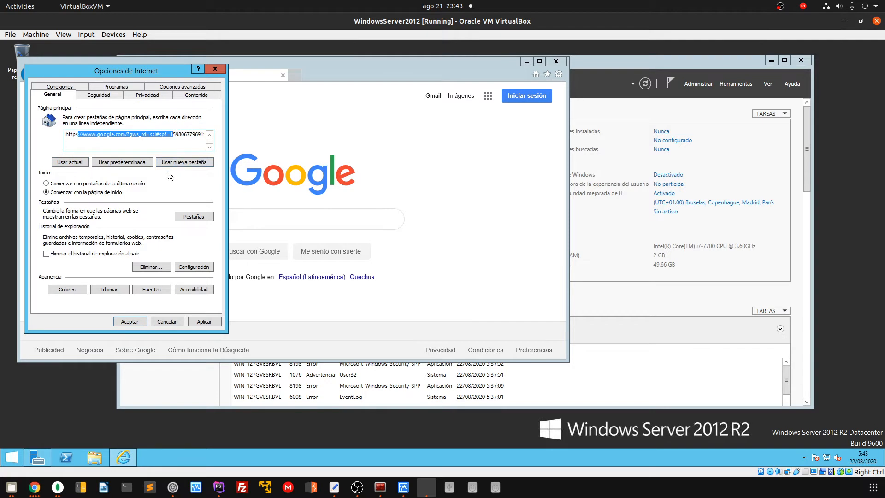
click(130, 135)
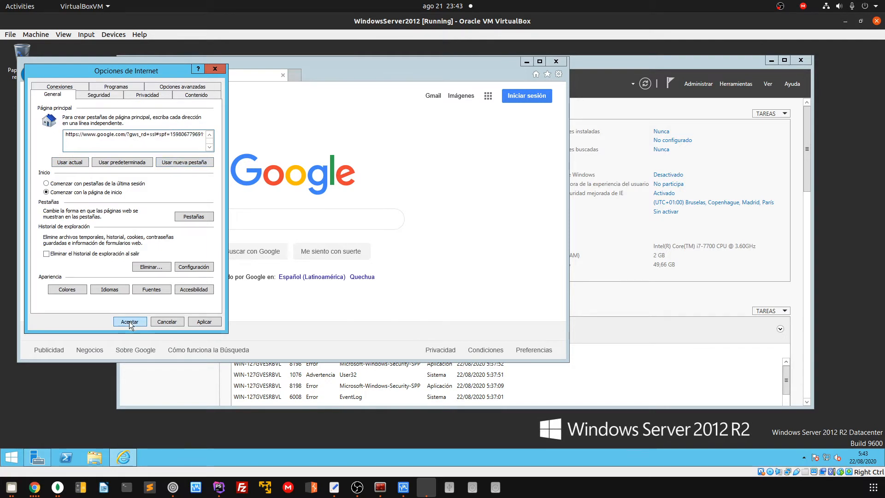
click(129, 322)
Reopen Internet Explorer to confirm the Google home page, then close it
click(566, 63)
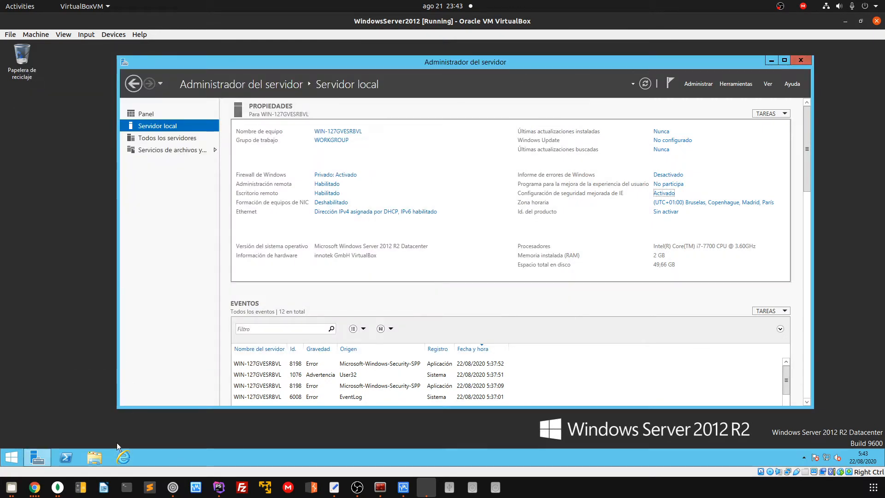
click(123, 457)
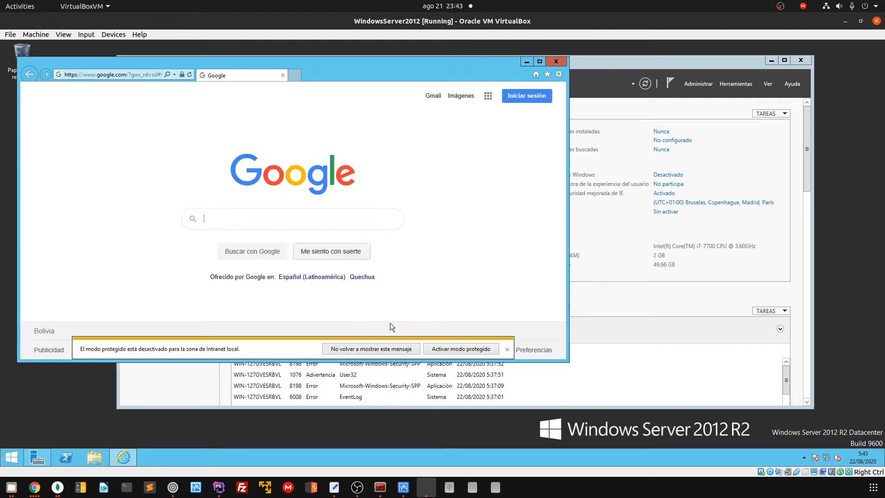
click(556, 61)
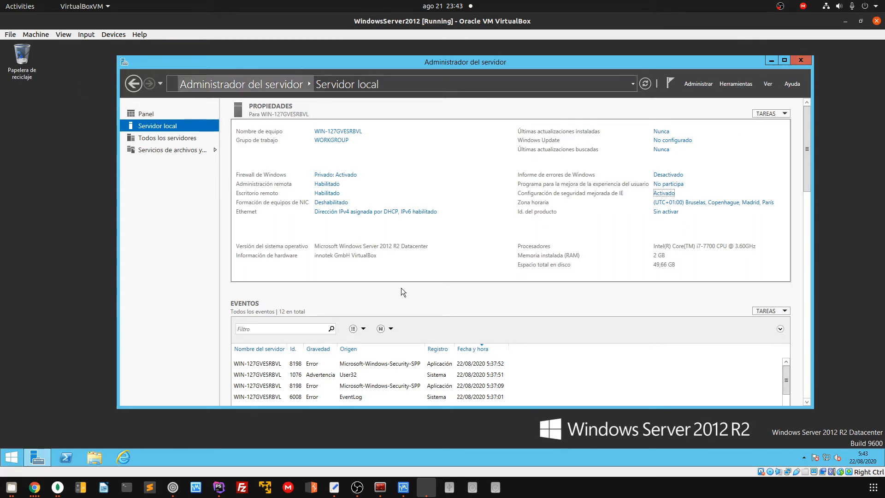
drag(384, 67, 438, 63)
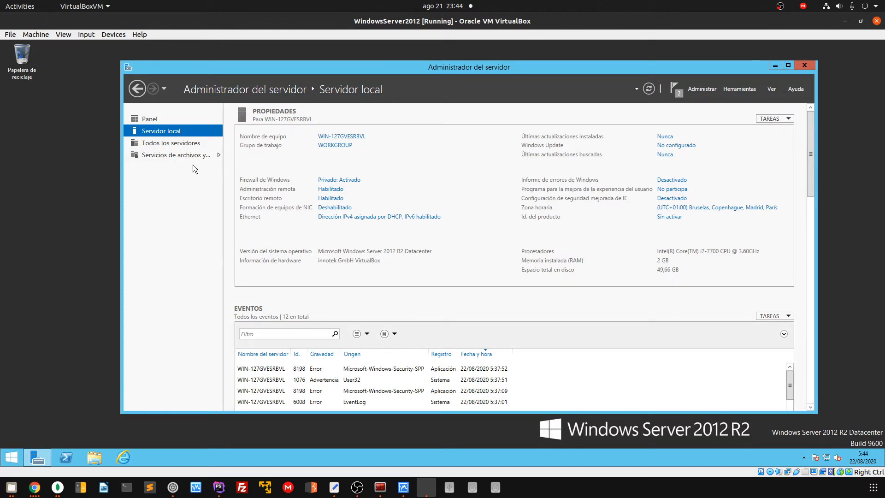
In Server Manager Properties, tick 'No iniciar el Administrador del servidor automáticamente' and save
click(152, 119)
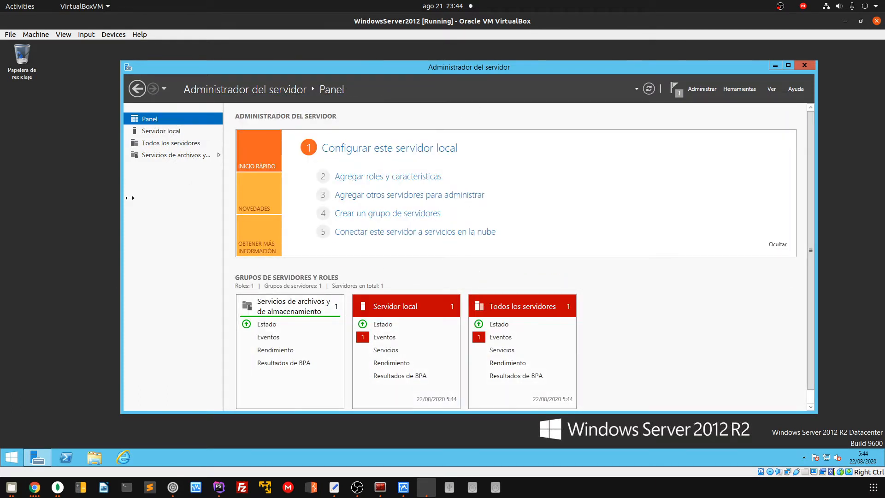
click(742, 92)
click(715, 90)
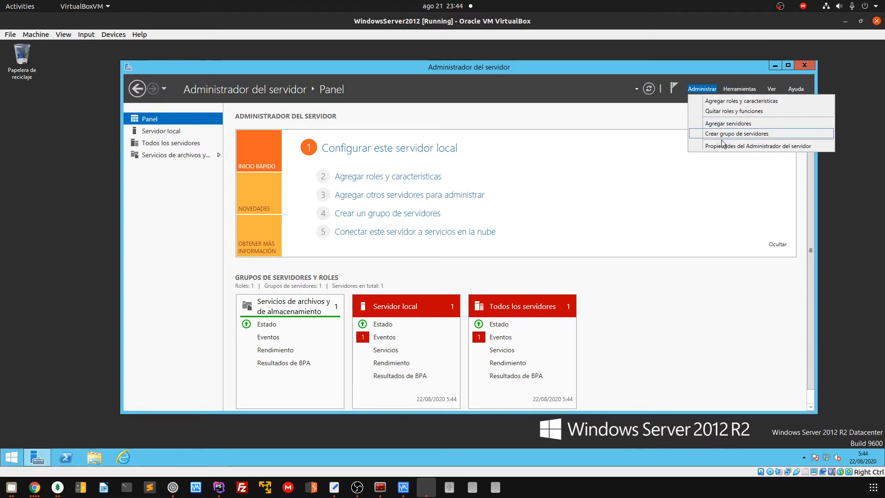
click(740, 146)
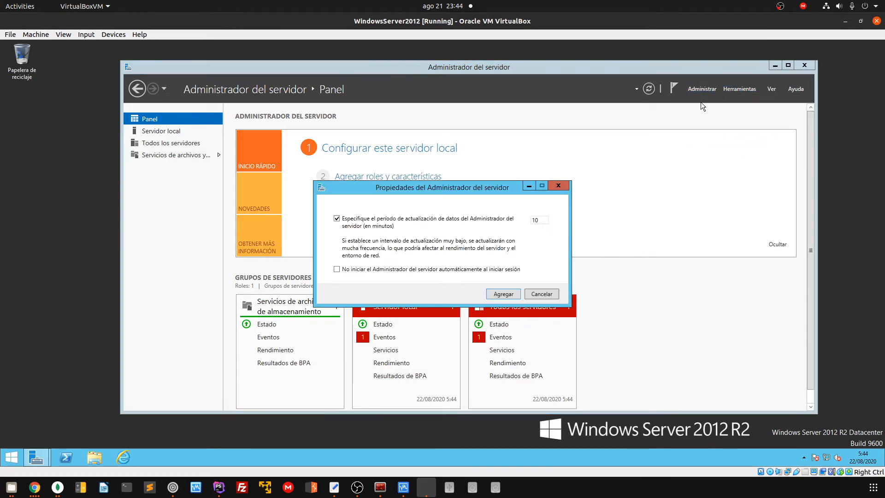
click(702, 89)
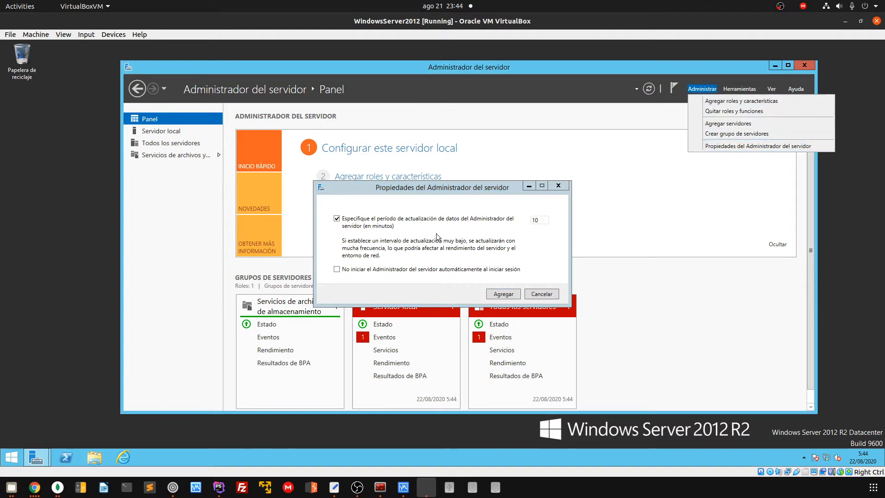
click(367, 269)
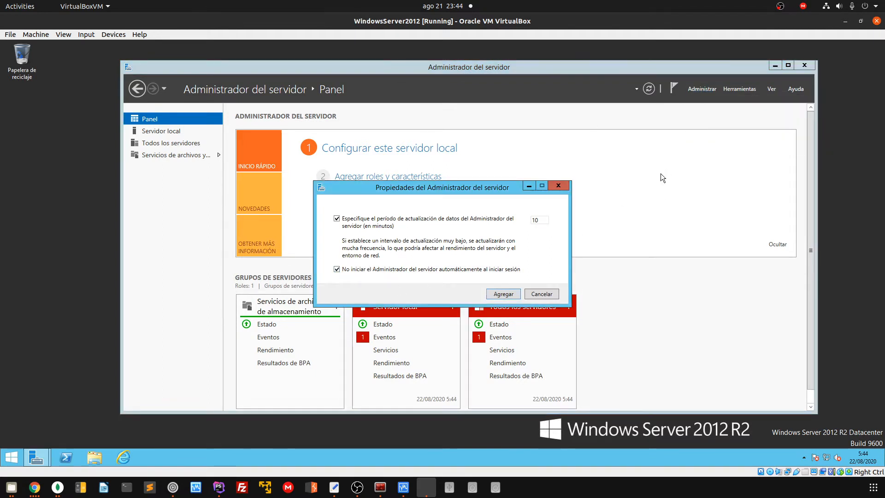
click(503, 293)
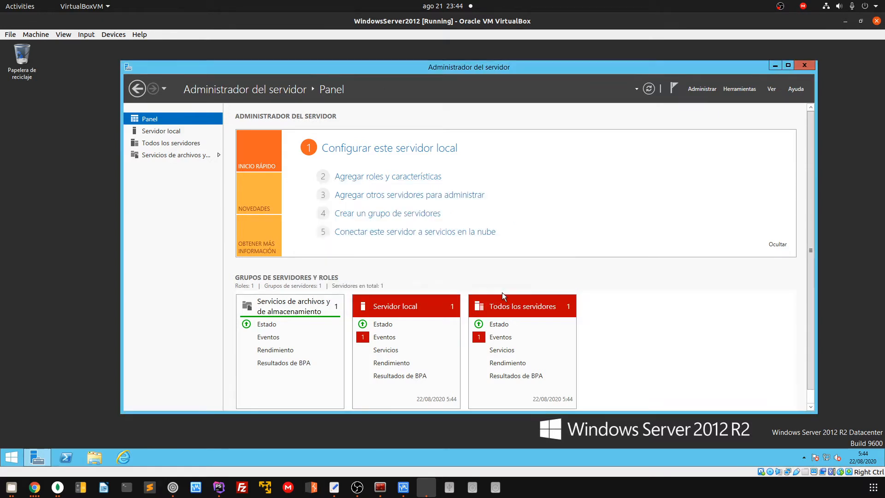
click(47, 363)
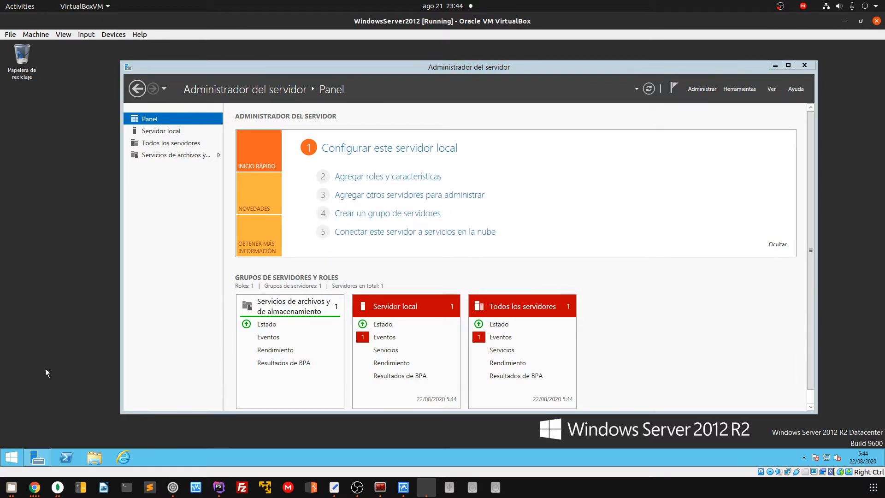
Restart the server, giving Otros (planeado) as the restart reason
click(12, 456)
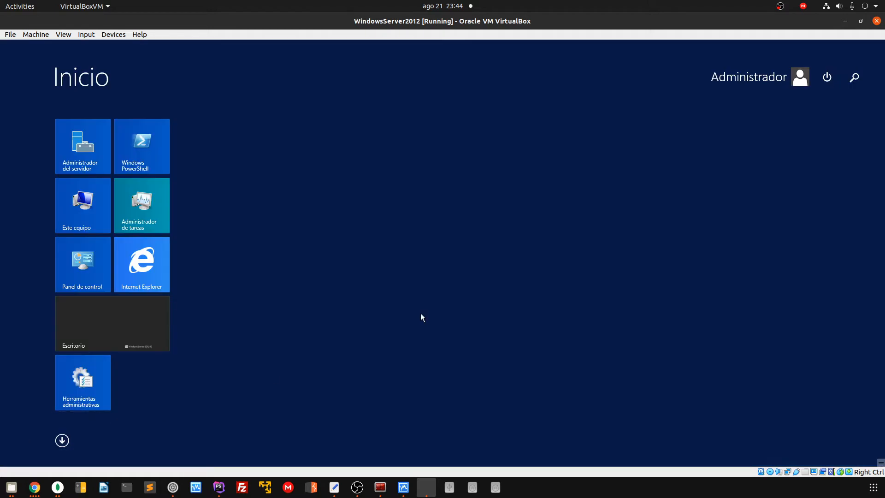
click(827, 79)
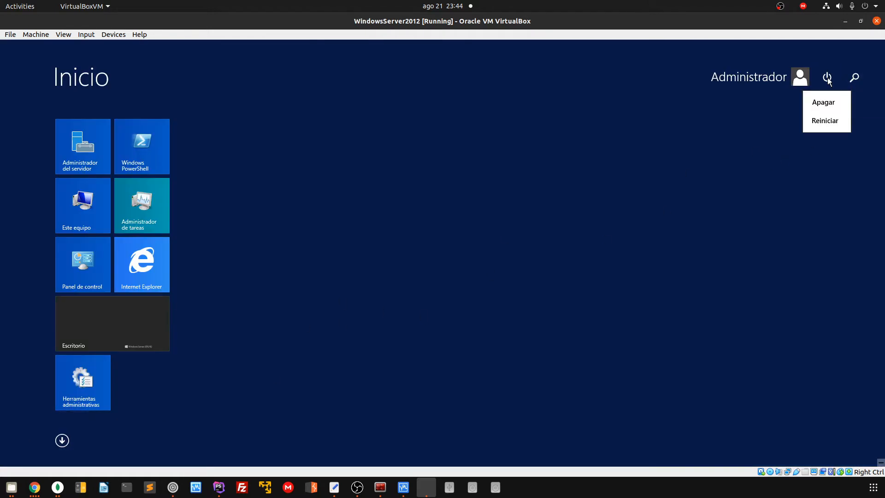
click(829, 121)
click(805, 130)
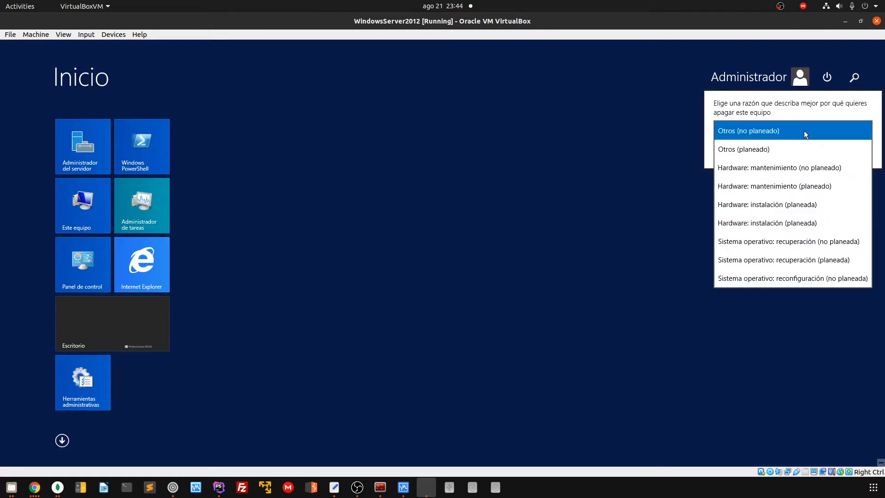
click(776, 150)
click(841, 153)
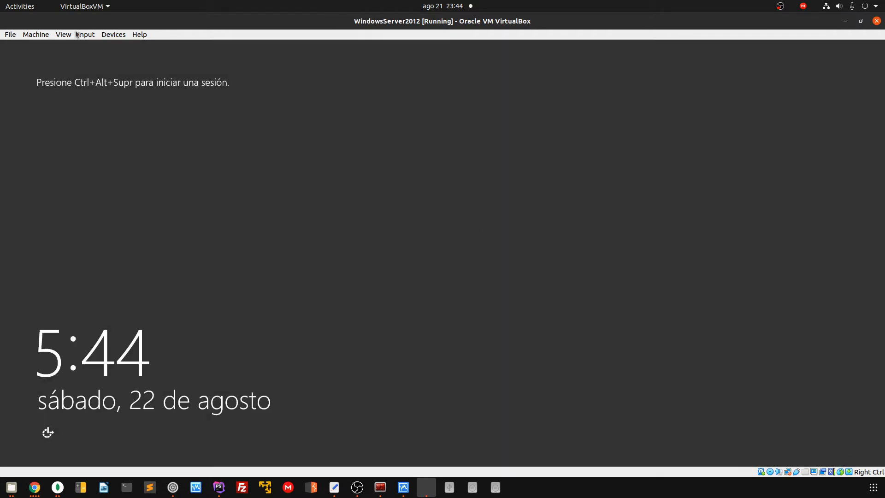
After the reboot, send Ctrl-Alt-Del from the VM Input menu and sign in with the administrator password
click(77, 35)
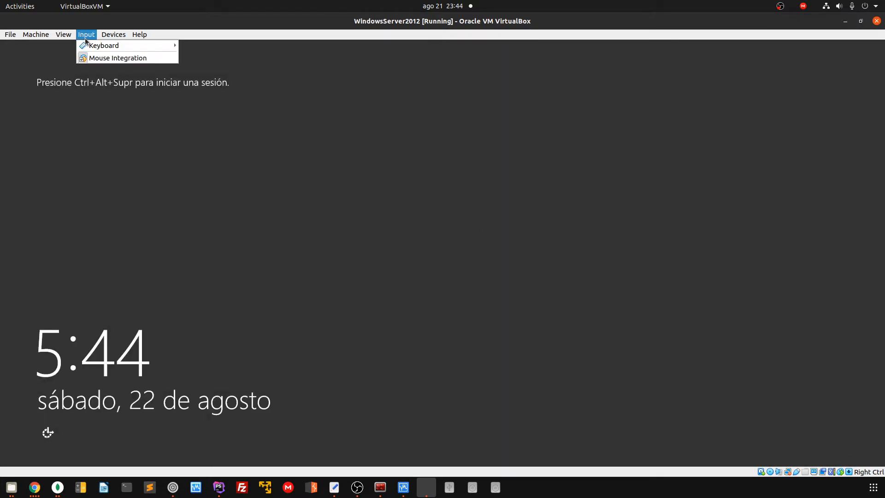
mouse_move(91, 43)
click(242, 70)
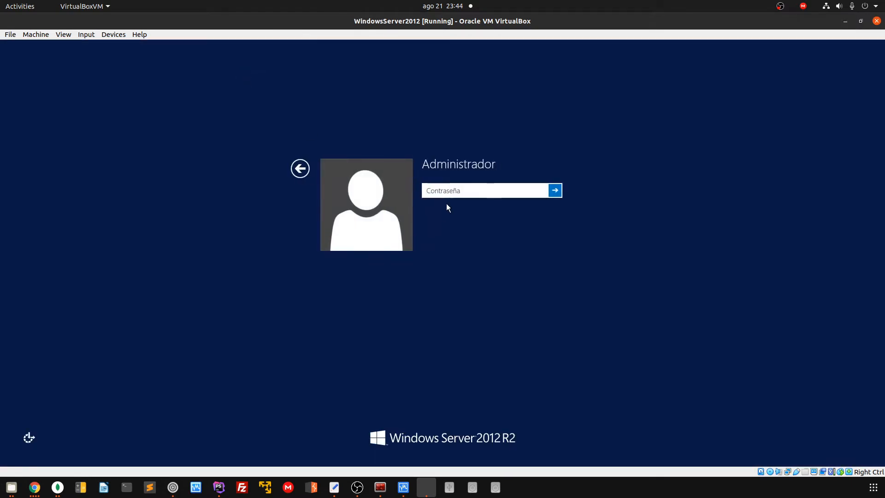
text(•••)
key(Return)
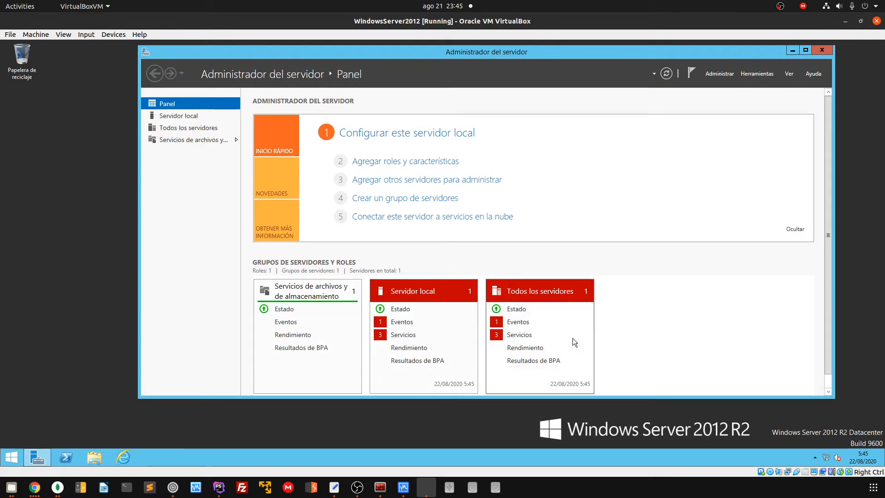
Refresh the Server Manager dashboard data several times
click(666, 74)
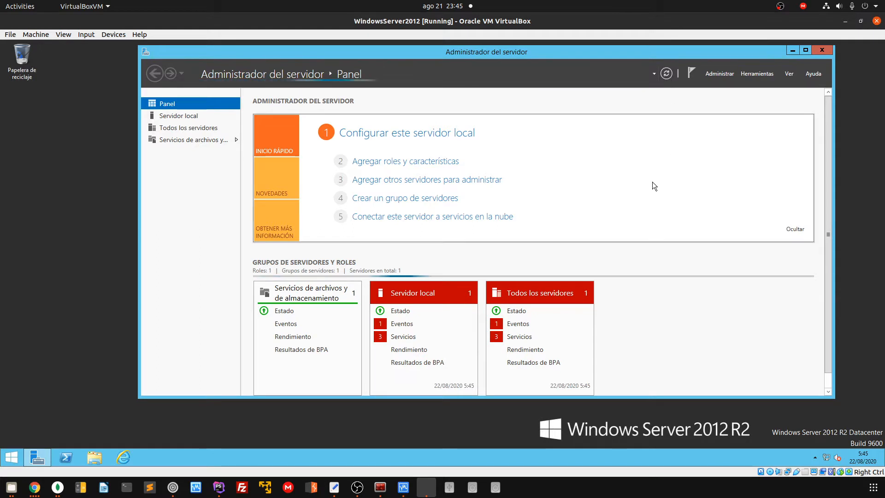
click(667, 76)
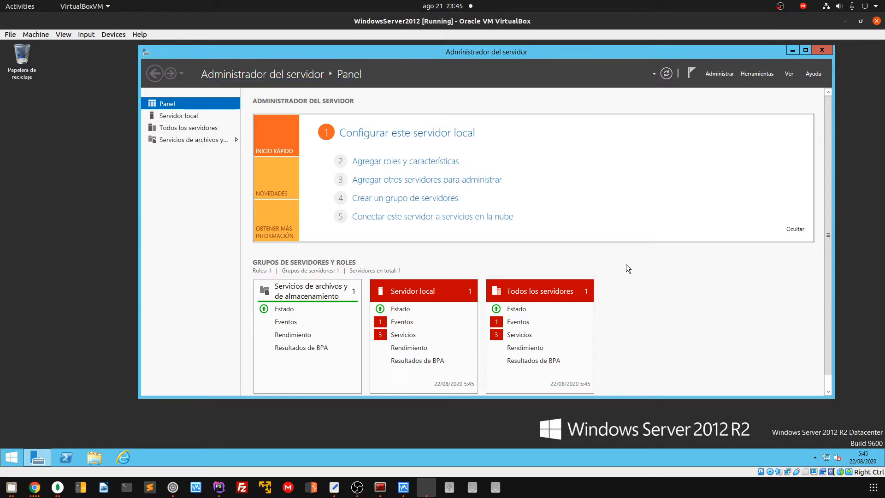
click(668, 75)
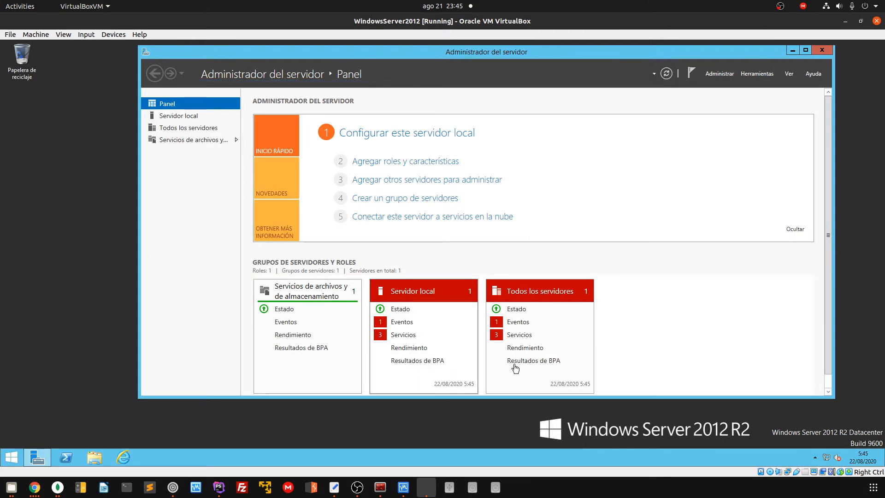
click(667, 75)
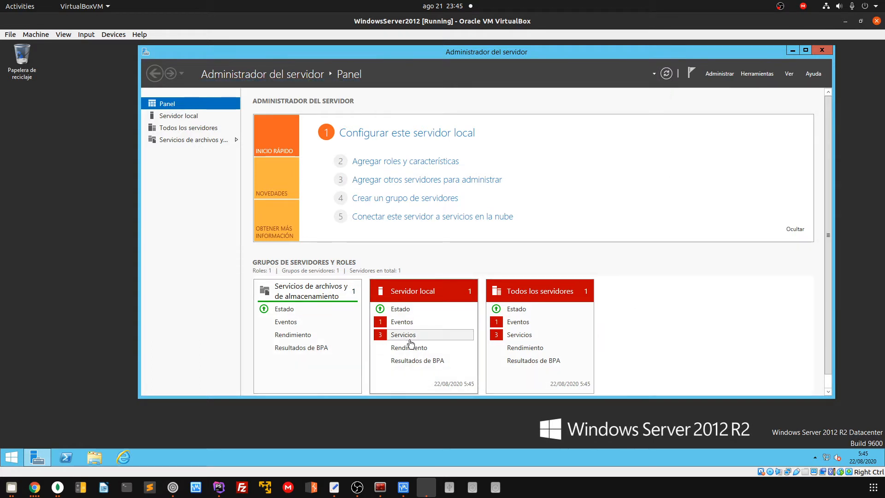
click(667, 75)
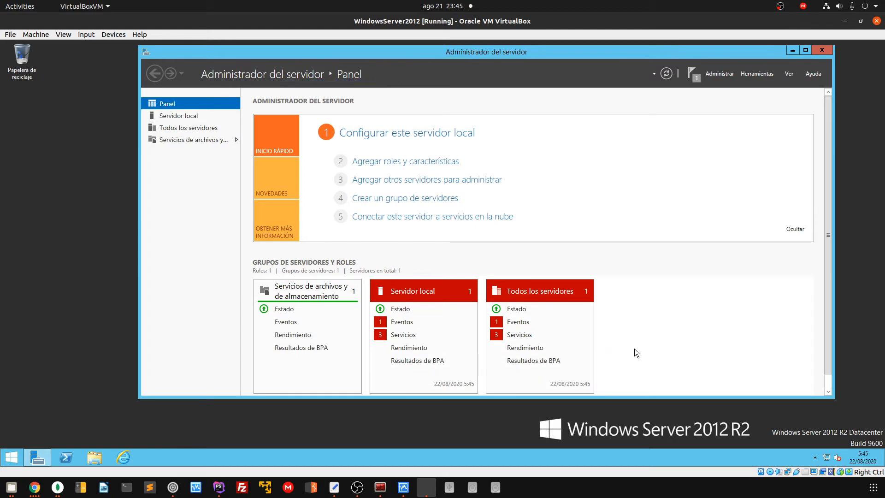
Dismiss the pending refresh notification and shift the Server Manager window slightly left
click(694, 75)
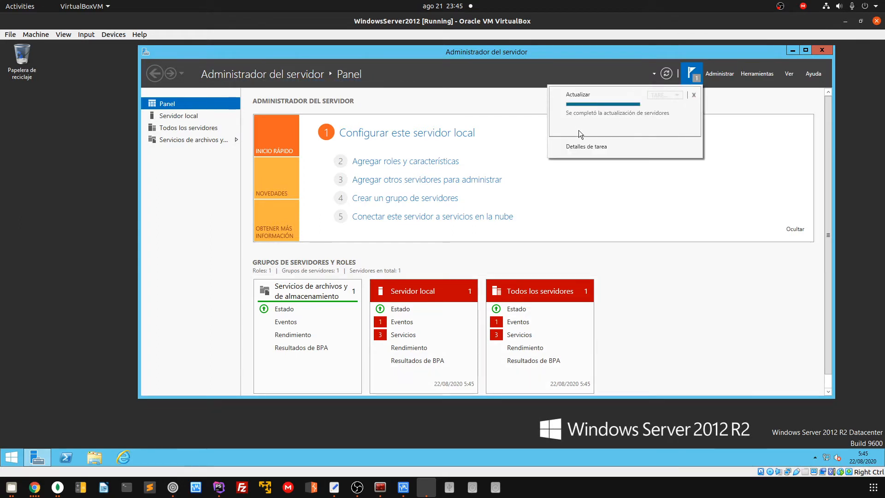
click(676, 182)
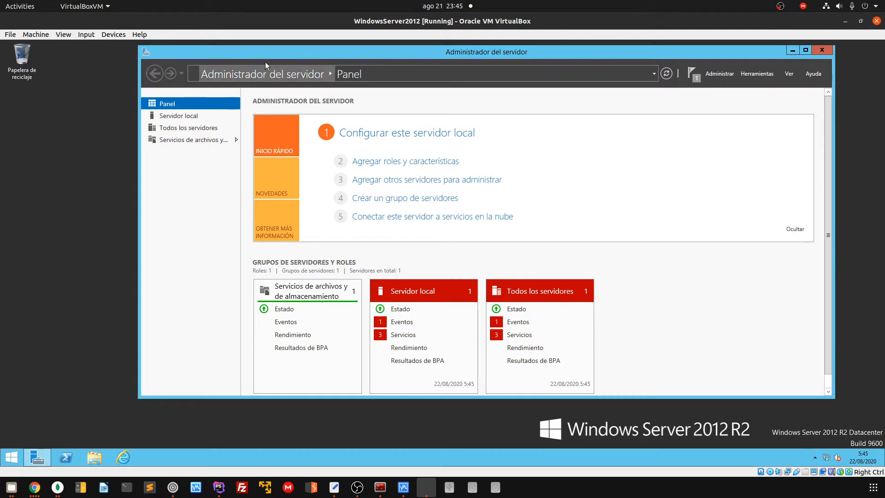
drag(258, 51, 241, 59)
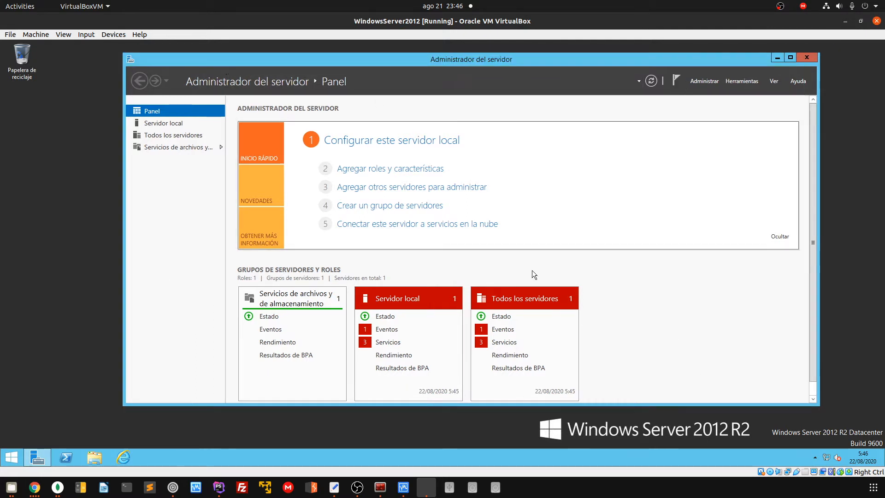
click(57, 346)
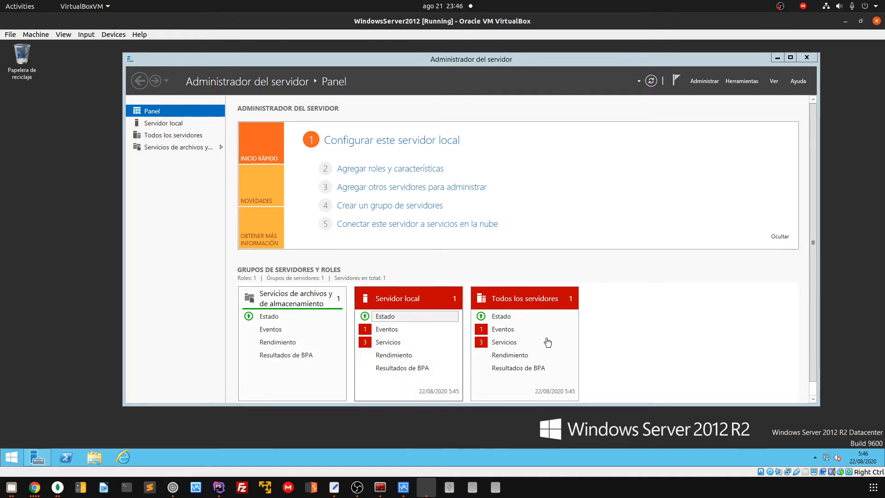
Check the tray network status and bring up its troubleshooting and Network and Sharing Center shortcuts
click(702, 334)
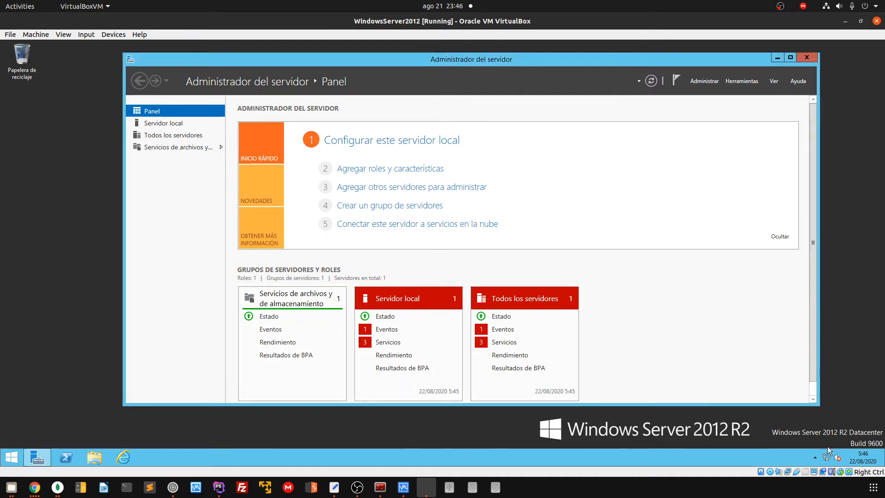
mouse_move(829, 462)
click(828, 461)
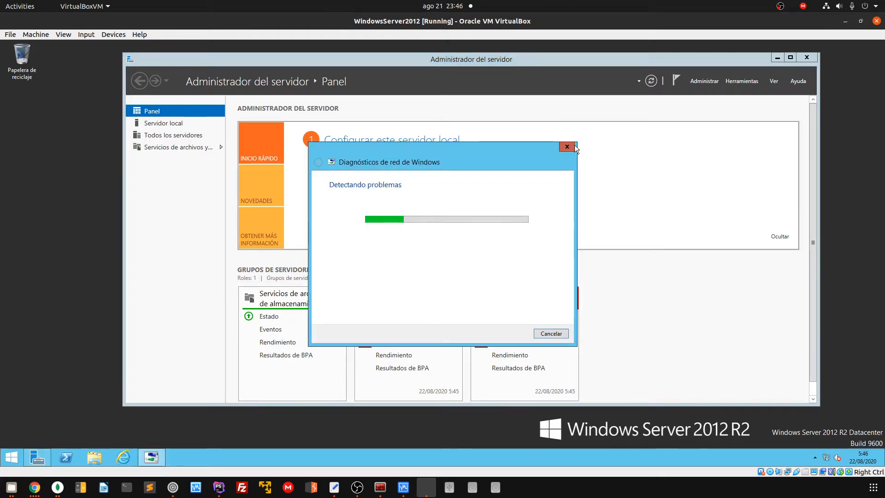
click(692, 266)
click(826, 458)
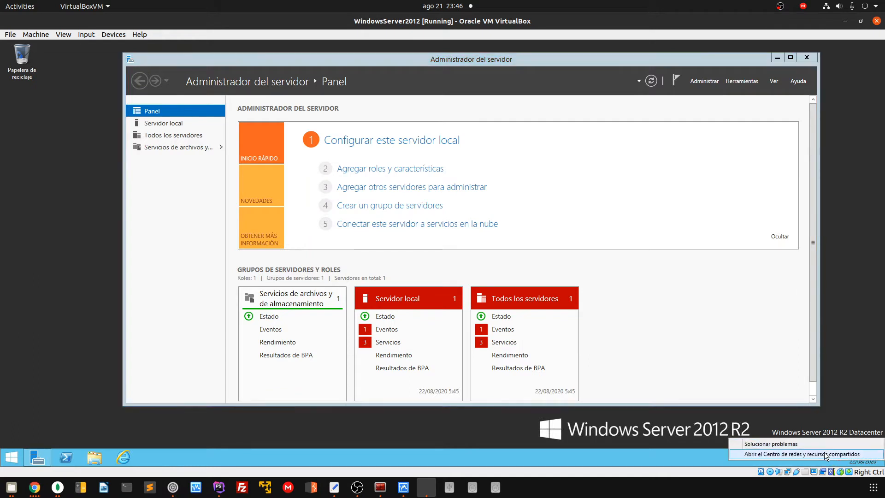
Give the Ethernet adapter static IPv4 192.168.1.100 with mask 255.255.255.0 and close its windows
click(484, 189)
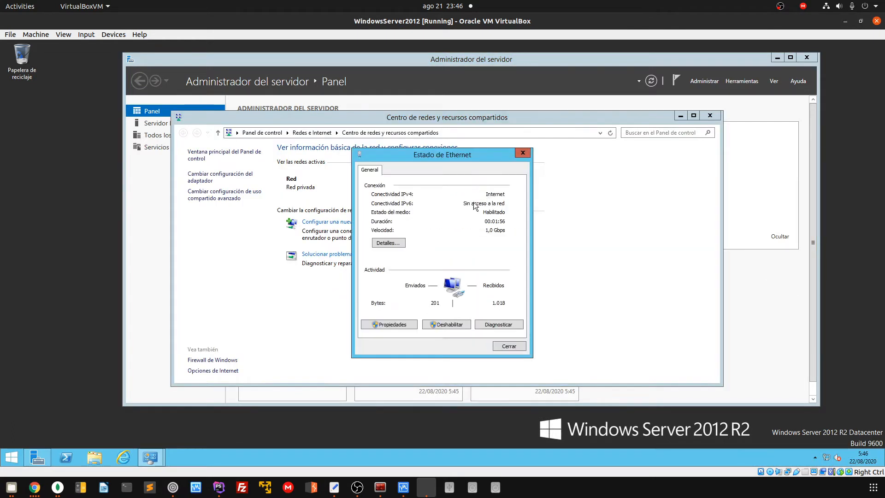
click(385, 329)
double_click(449, 292)
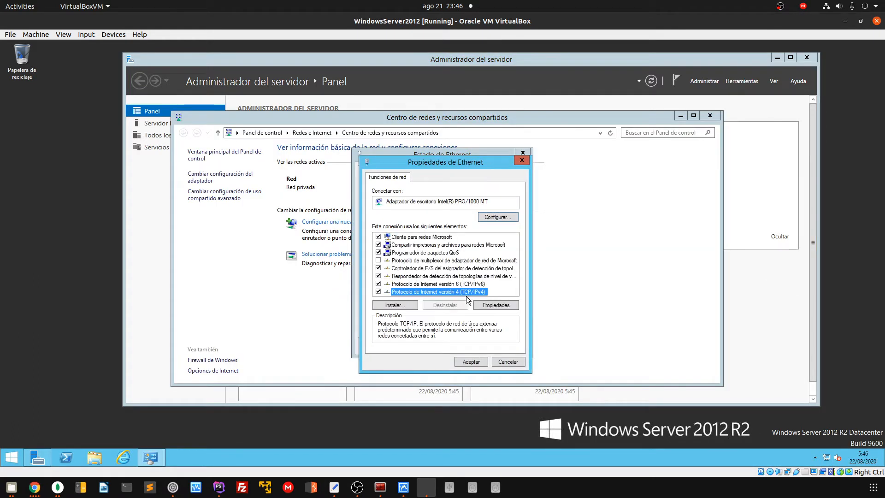
click(458, 266)
click(484, 274)
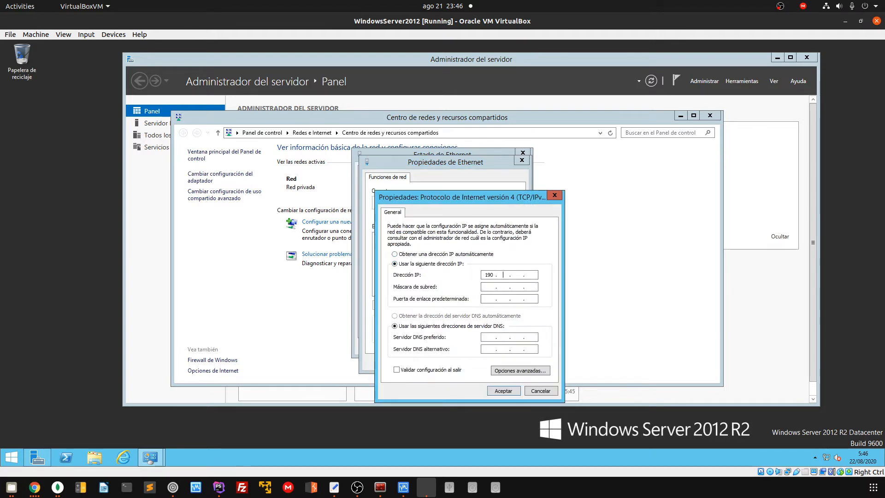
text(192)
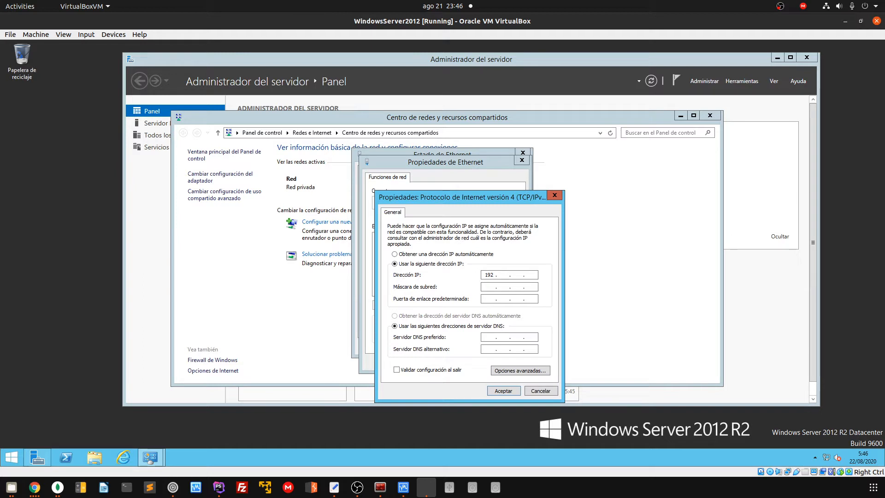
text(168 )
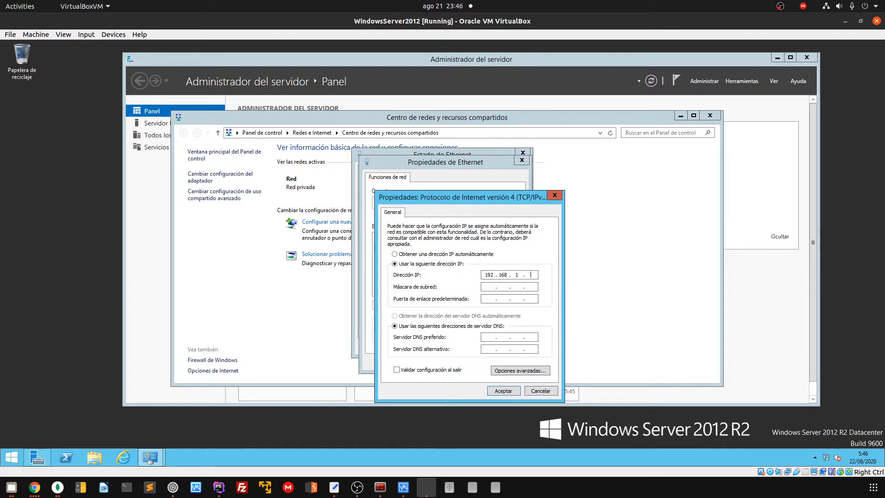
text(100)
click(499, 287)
click(500, 390)
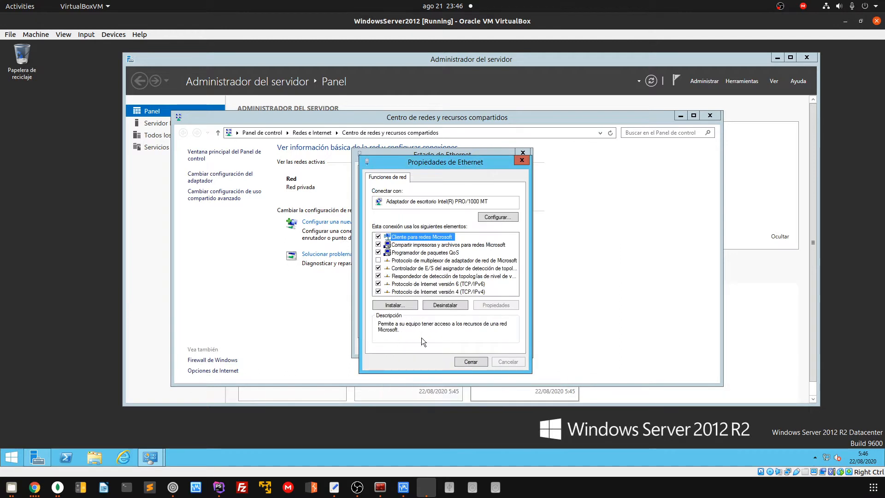
click(465, 361)
click(504, 344)
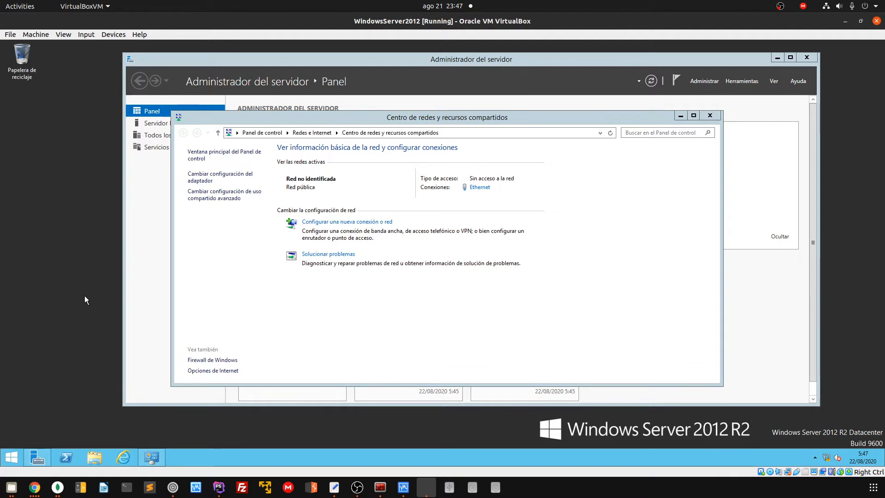
key(super+r)
text(cmd)
key(Return)
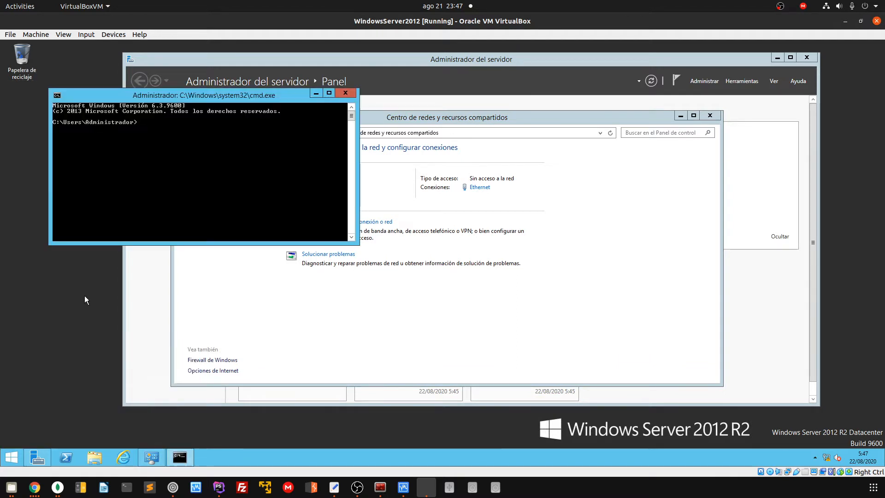
text(ping)
text( 19)
key(BackSpace)
key(BackSpace)
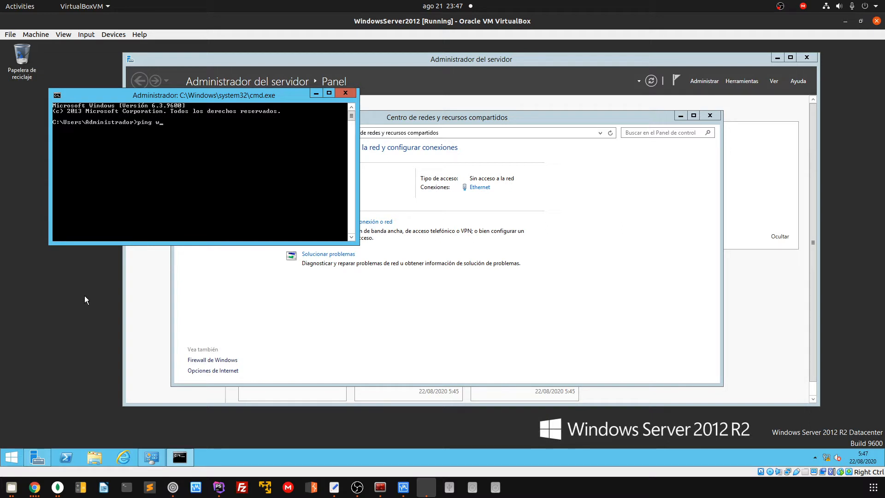
text(www)
text(.google.com)
key(Return)
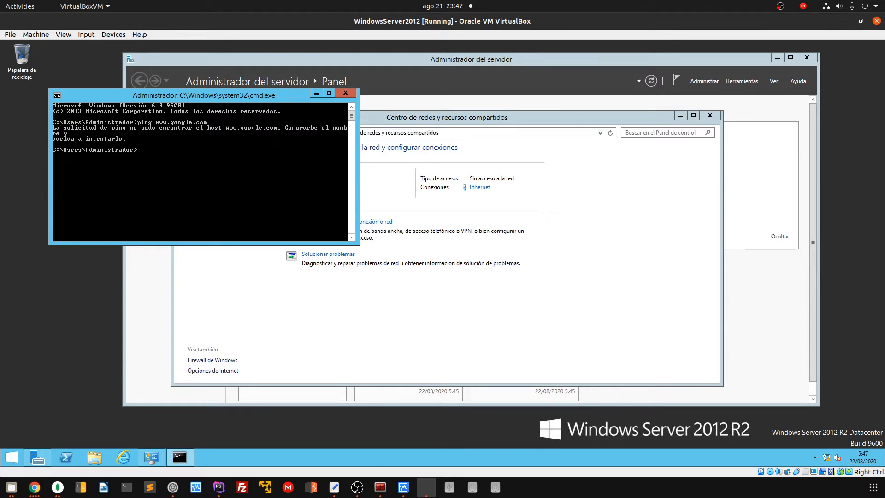
key(Up)
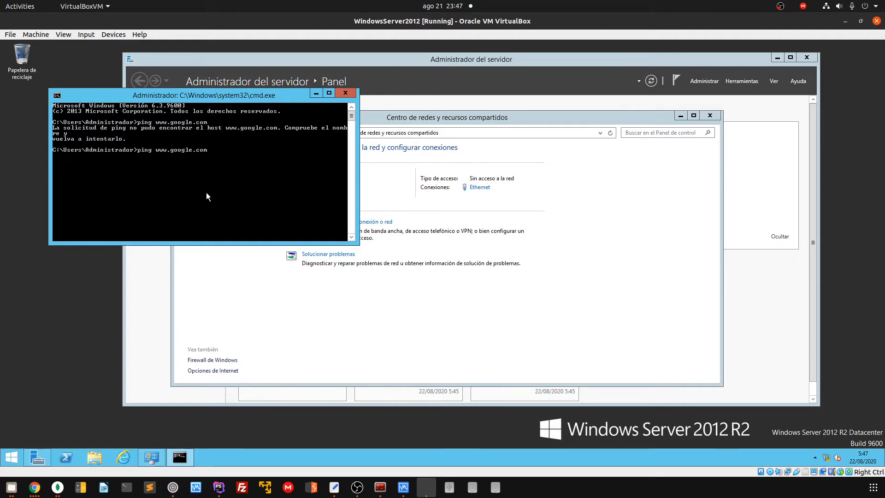
key(Delete)
key(Delete)
key(Delete)
key(Delete)
key(Return)
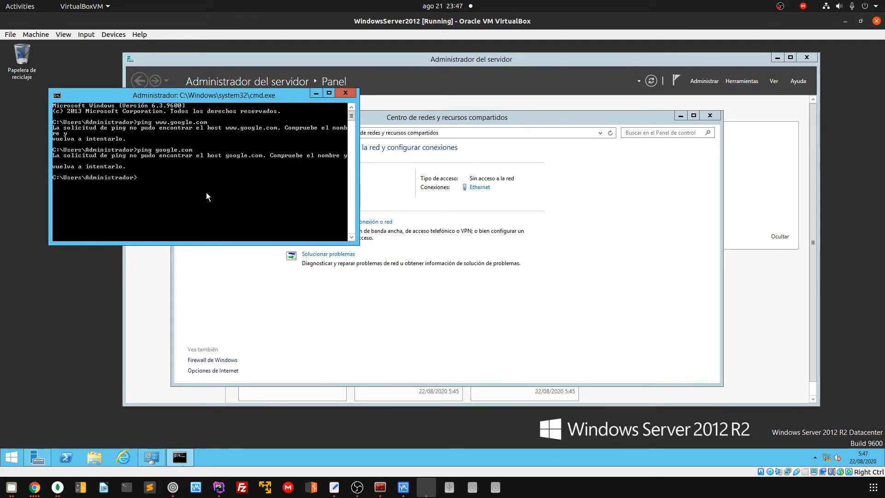
click(345, 92)
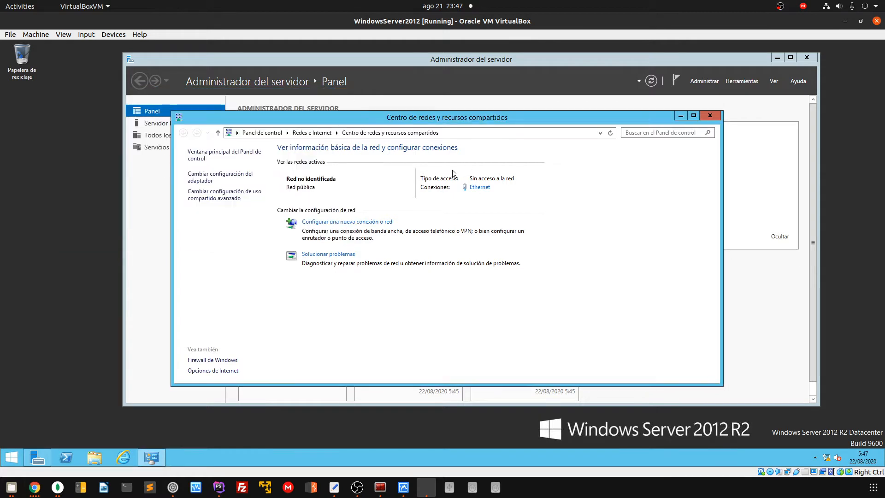
Review the Ethernet connection details, widening the property column to read full names
click(478, 188)
click(392, 244)
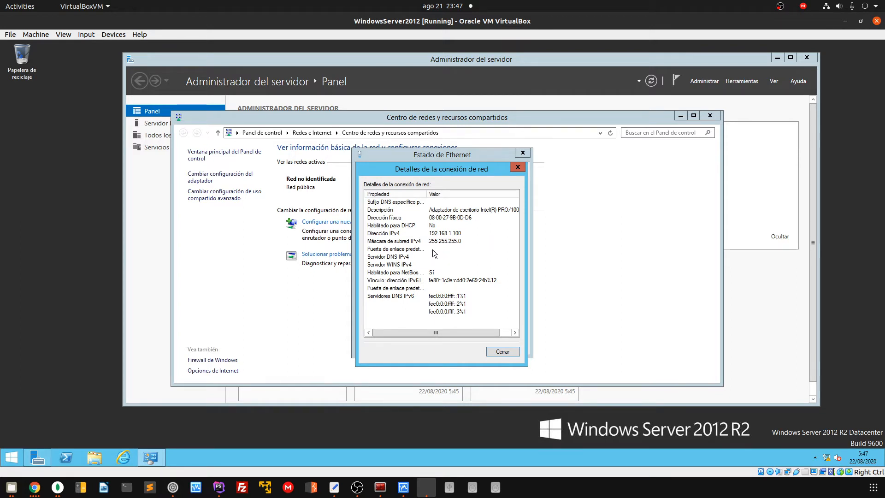
drag(427, 193, 449, 252)
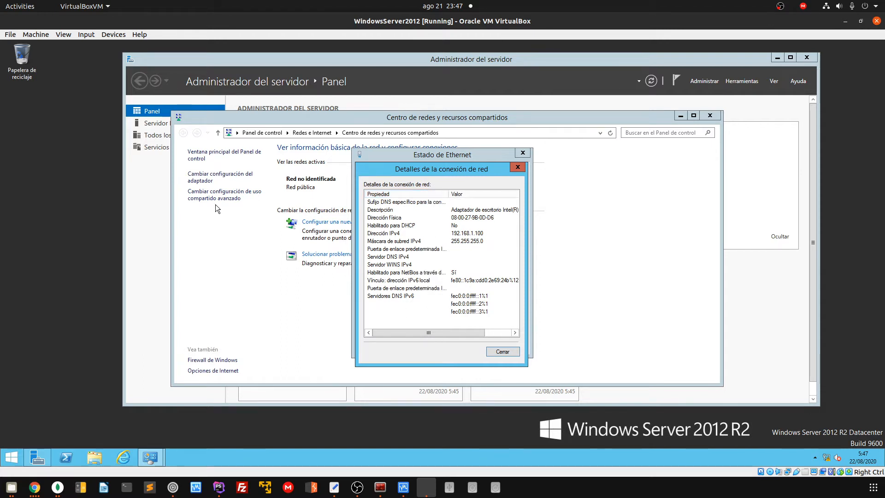
click(501, 352)
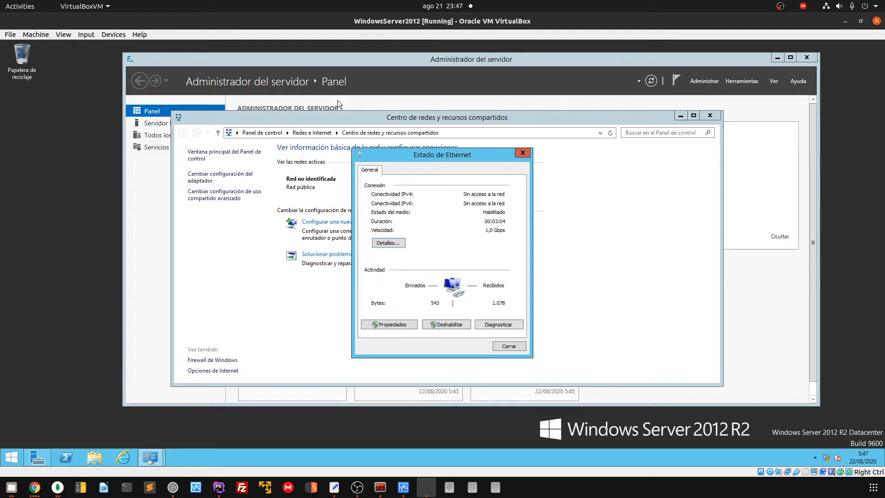
Set IPv4 default gateway 192.168.1.1 and preferred DNS 8.8.8.8, then close the Ethernet windows
click(395, 324)
click(463, 291)
click(479, 306)
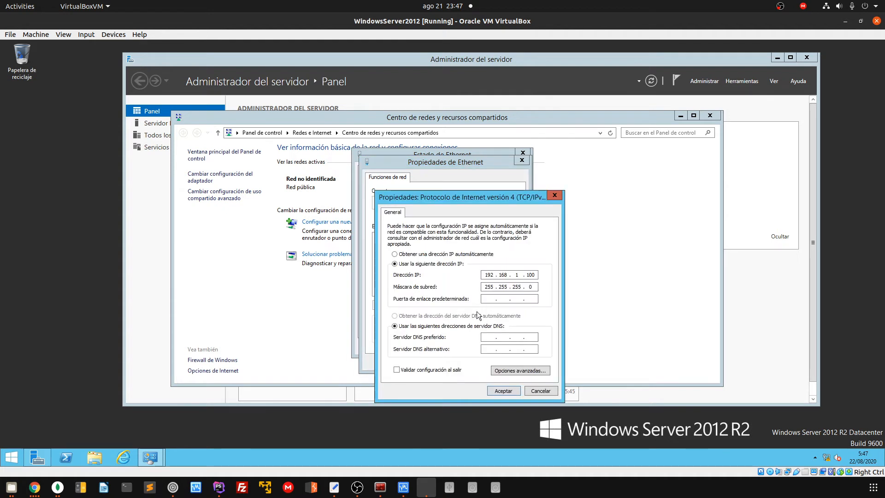
click(487, 299)
text(192 . 168 . 1 . 1)
click(497, 338)
text(8 . 8 . 8 . 8)
click(502, 390)
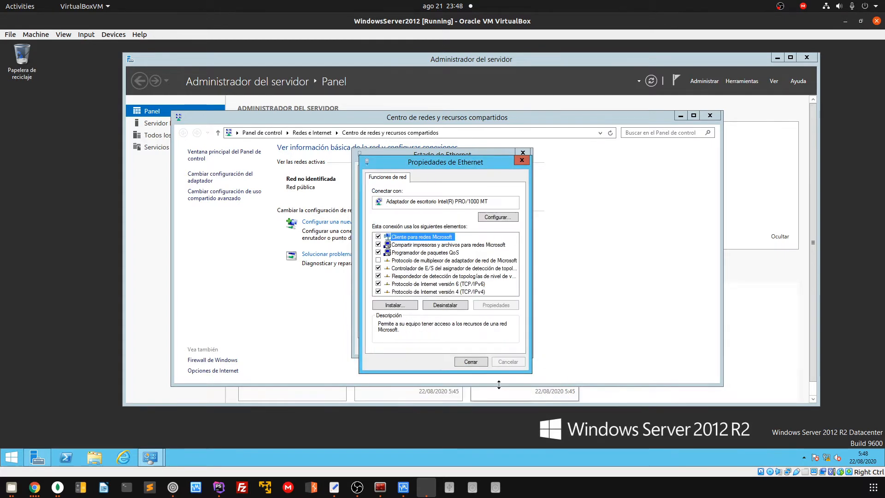
click(470, 362)
click(510, 345)
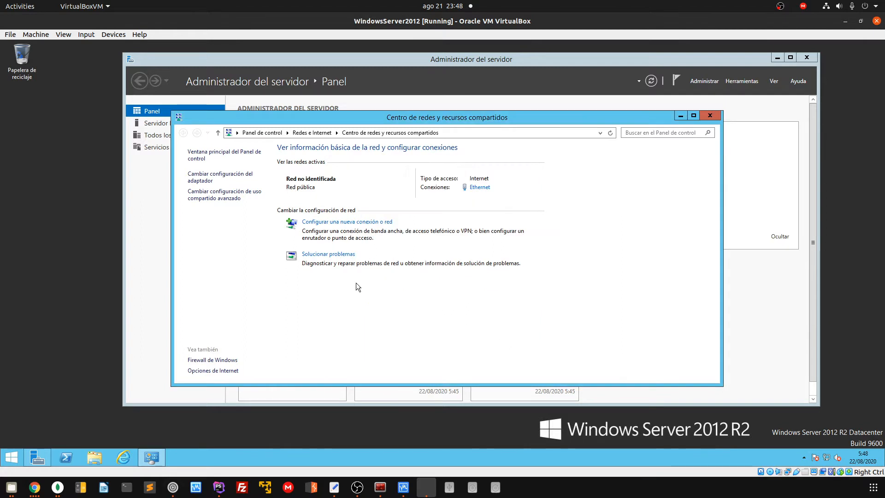
key(super+r)
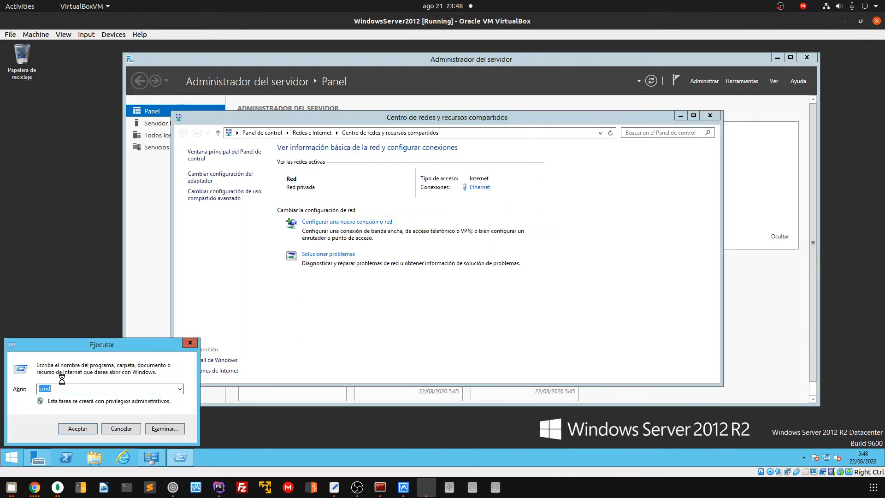
key(Return)
text(ping )
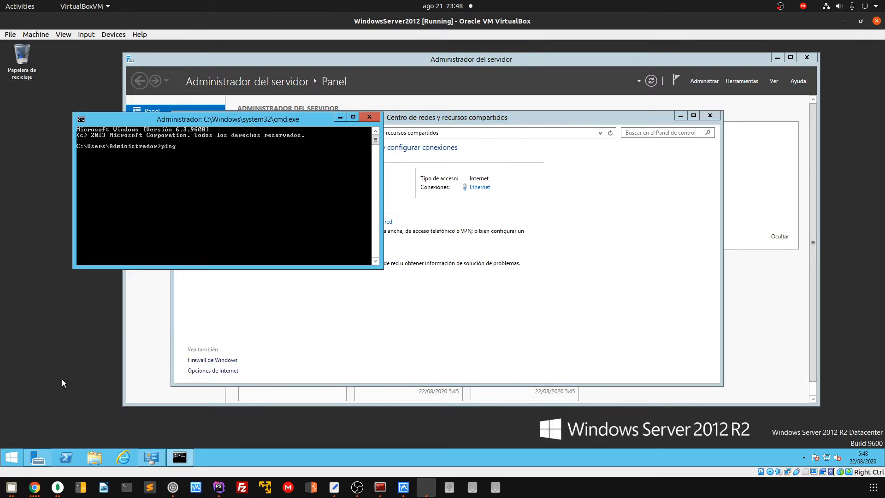
text(www.google.com)
key(Return)
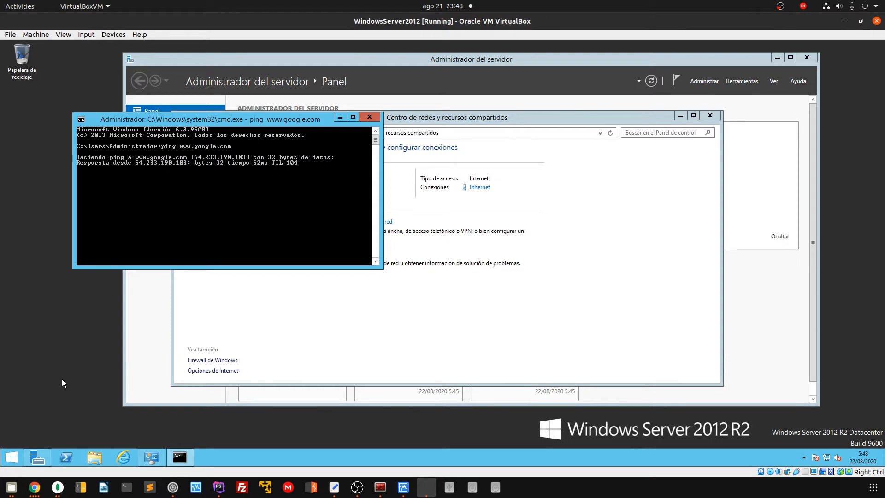
key(ctrl+c)
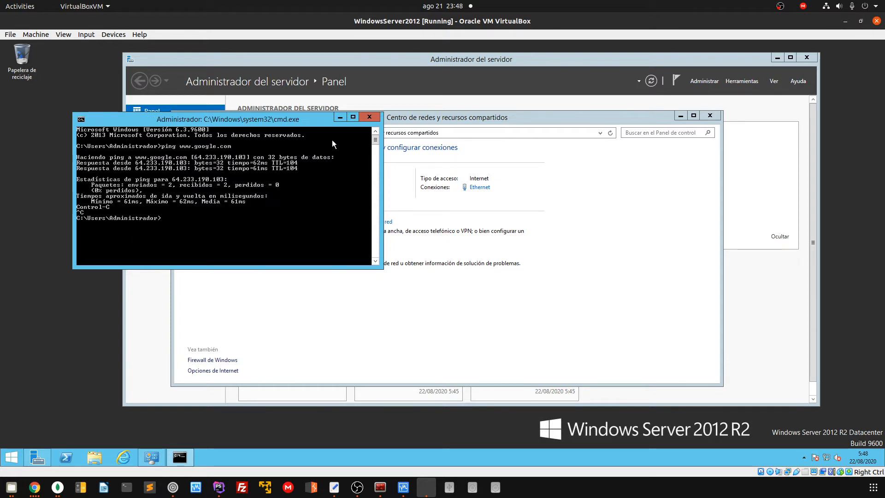
click(367, 118)
click(480, 187)
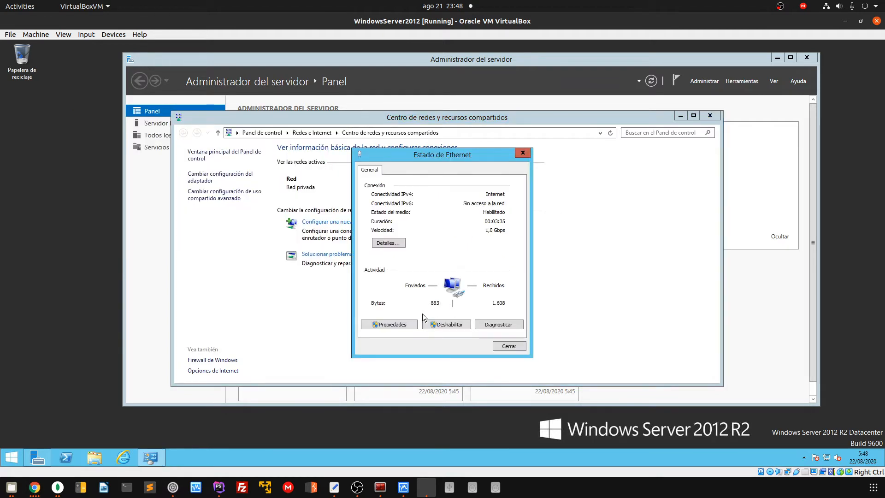
Switch Ethernet IPv4 to obtain both the IP address and DNS servers automatically
click(395, 323)
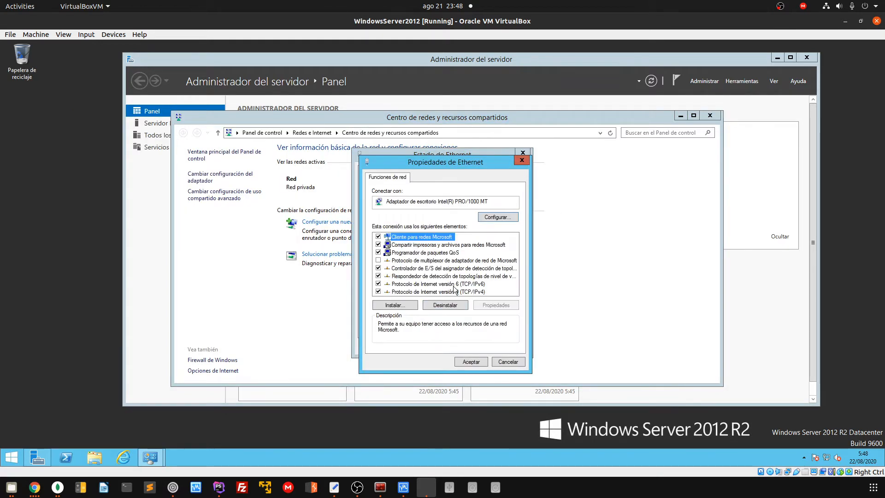
click(455, 292)
click(485, 305)
click(429, 254)
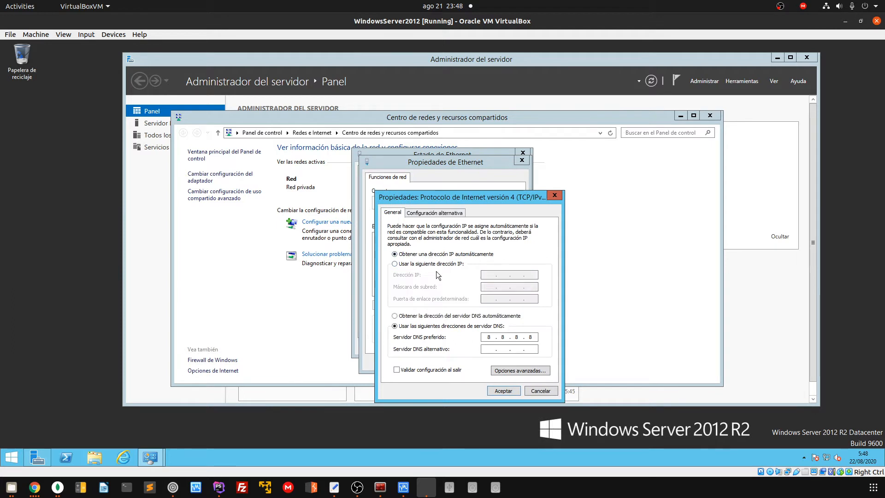
click(442, 317)
click(504, 390)
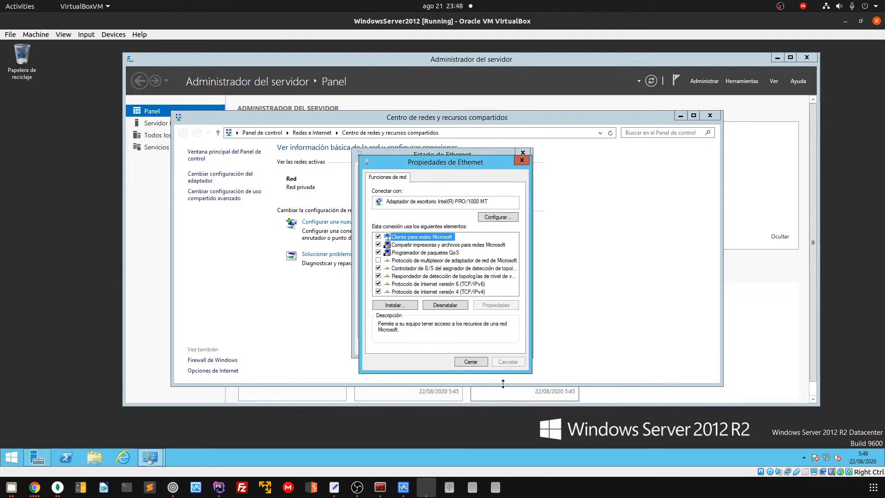
click(471, 361)
click(507, 345)
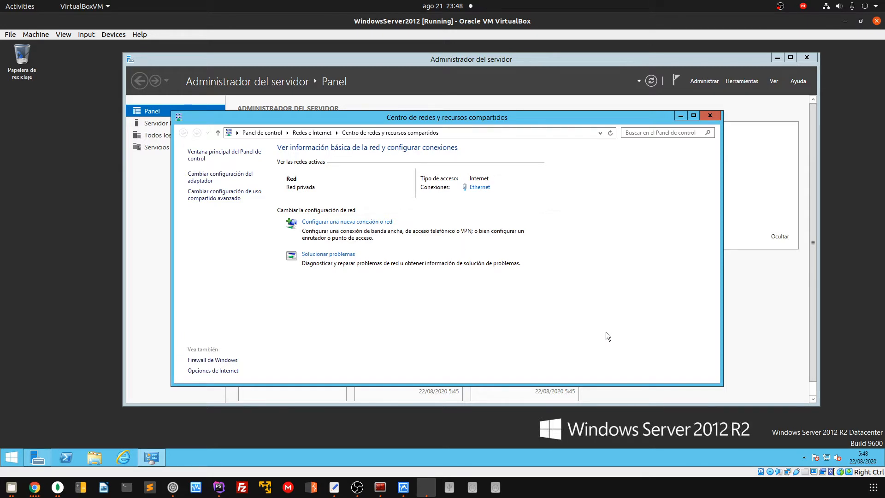
Check the connection details for the new 192.168.1.22 address and gateway 192.168.1.1, then close
click(479, 187)
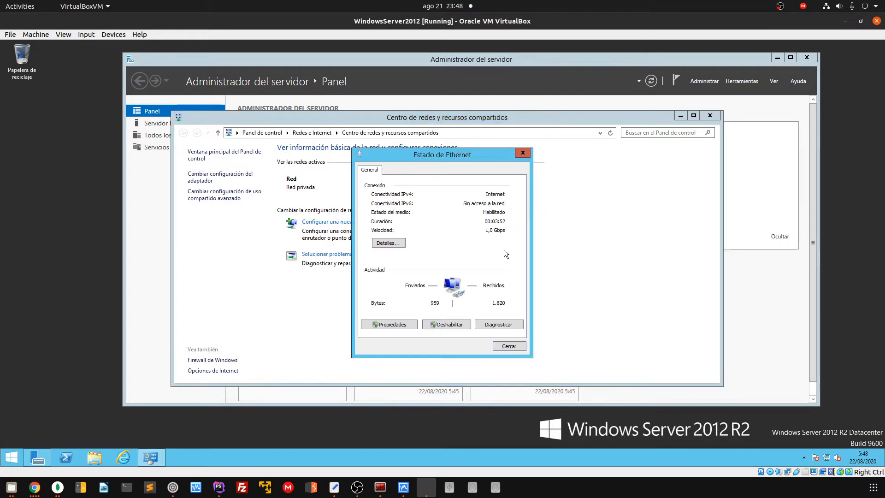
click(390, 245)
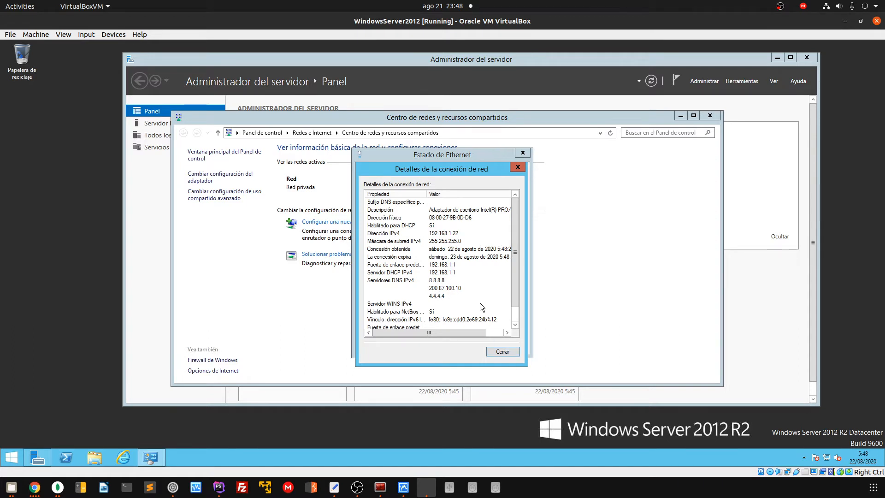
scroll(481, 304, down, 1)
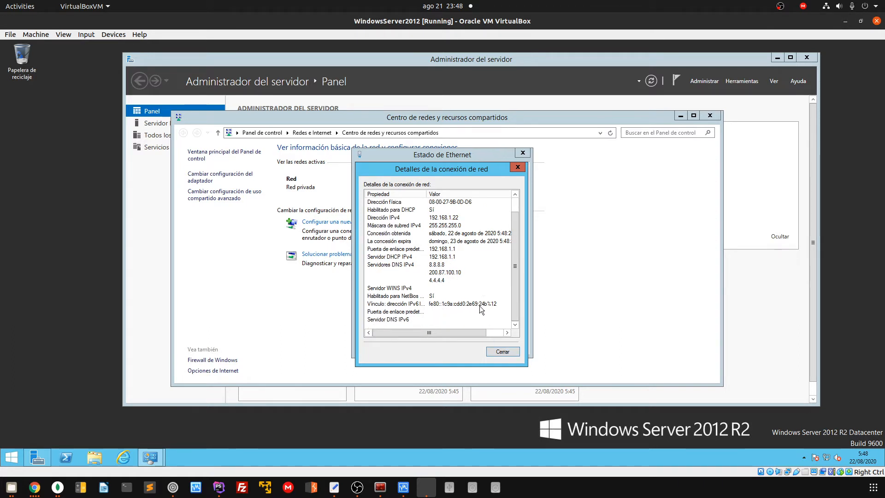
click(505, 352)
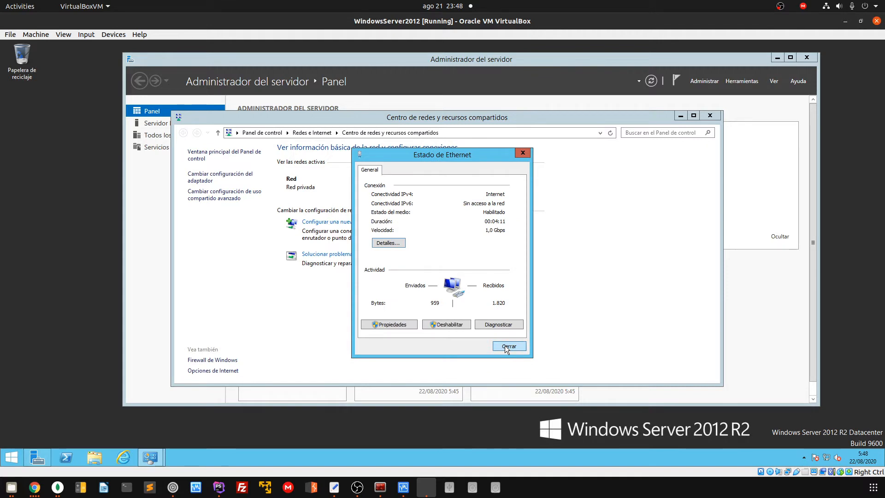
click(505, 346)
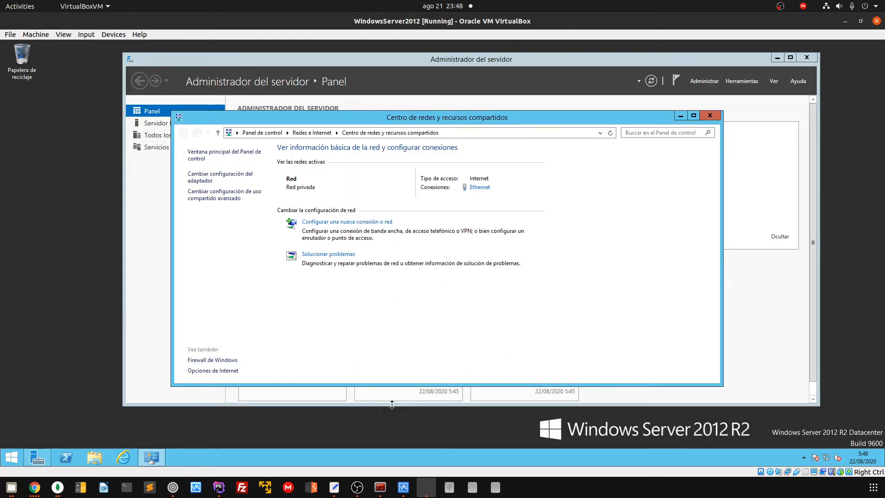
In Network Connections, rename the Ethernet adapter to WAN, then close the window
click(204, 178)
right_click(214, 165)
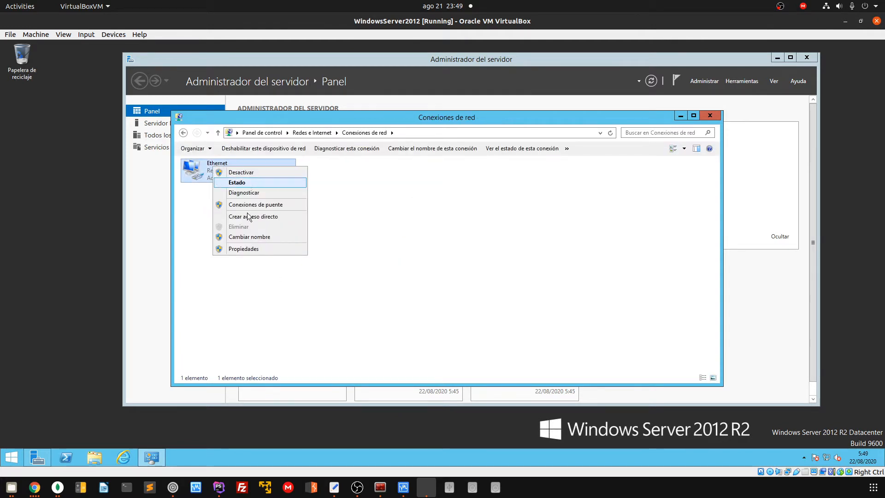
click(254, 238)
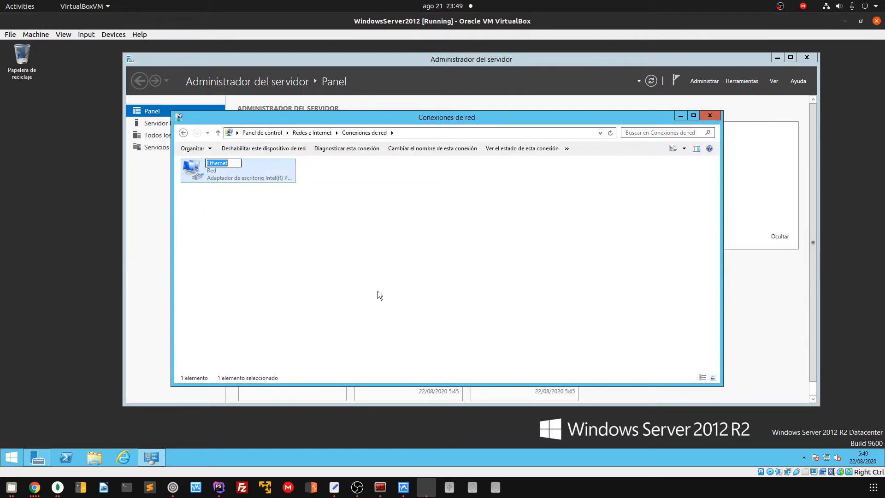
text(WAN)
key(Return)
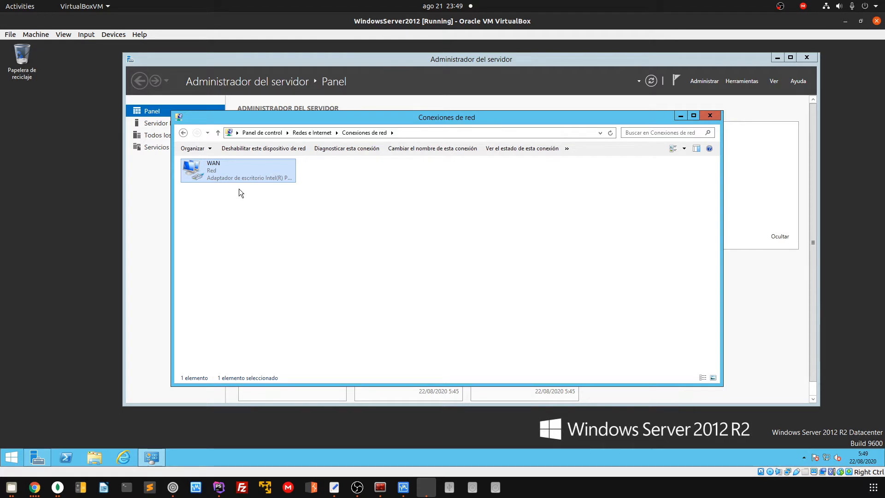
click(339, 200)
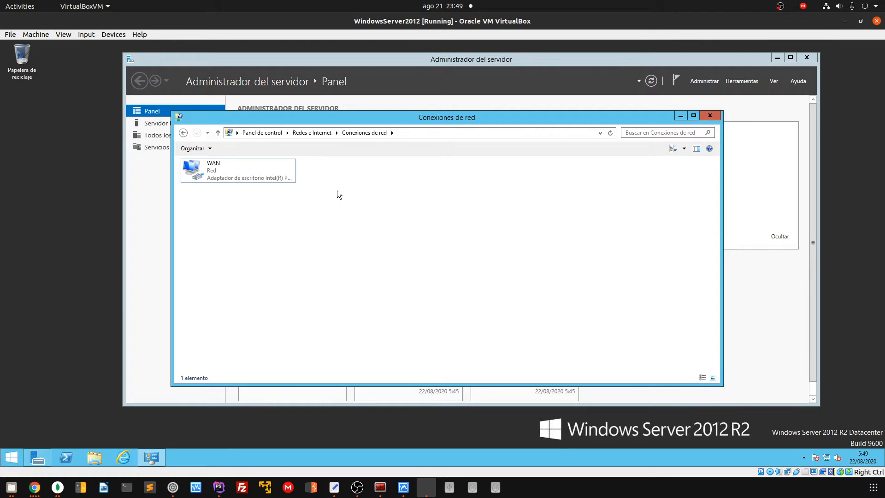
click(219, 172)
click(337, 180)
click(704, 117)
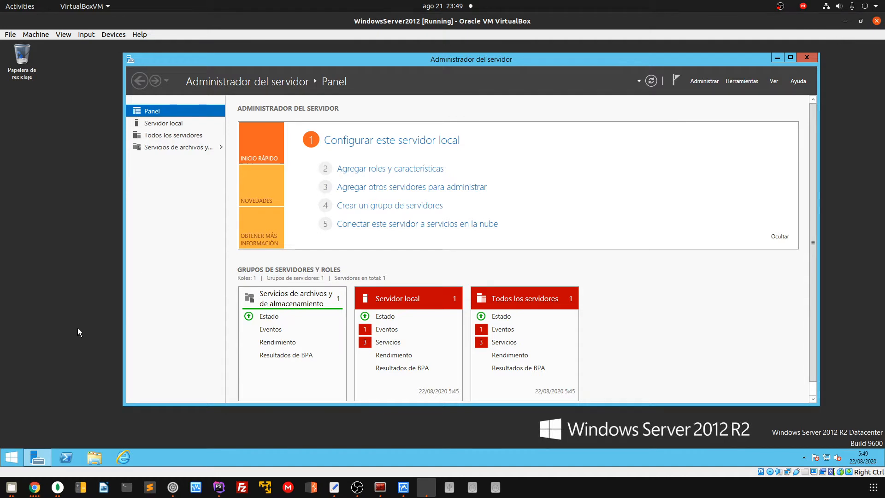
Shut down the server from Start with Otros (planeado) as the shutdown reason
click(23, 449)
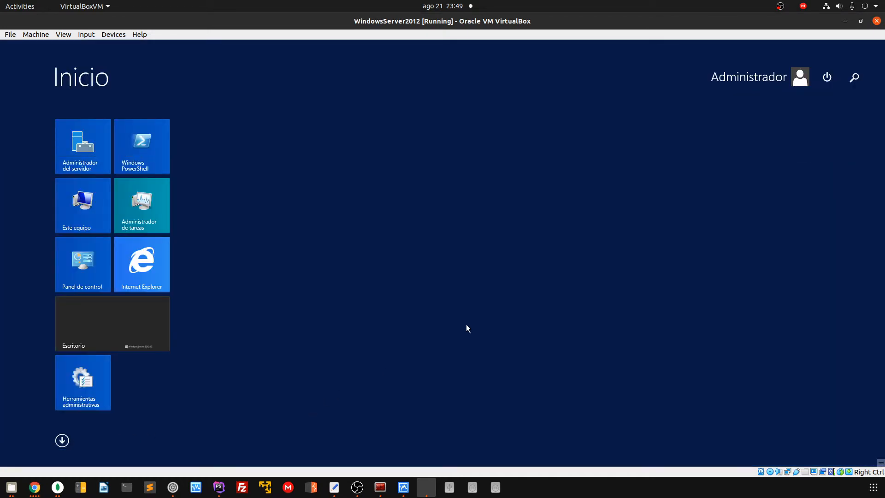
click(828, 77)
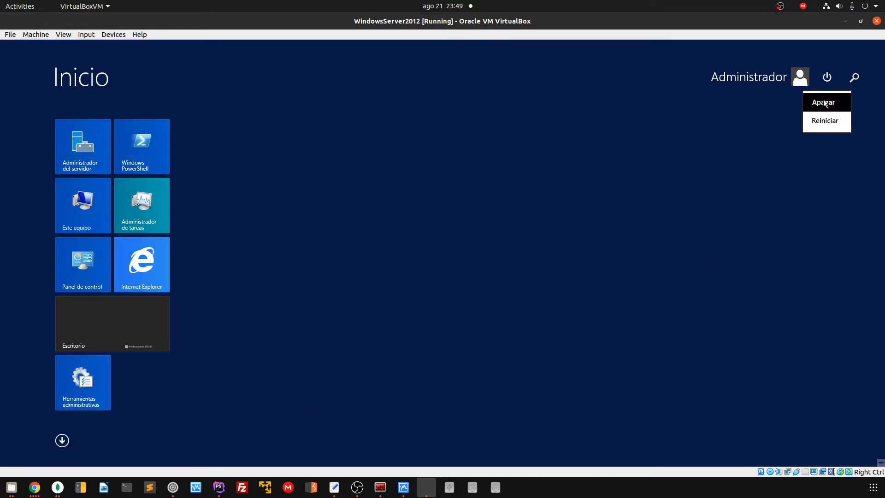
click(824, 102)
click(814, 131)
click(745, 151)
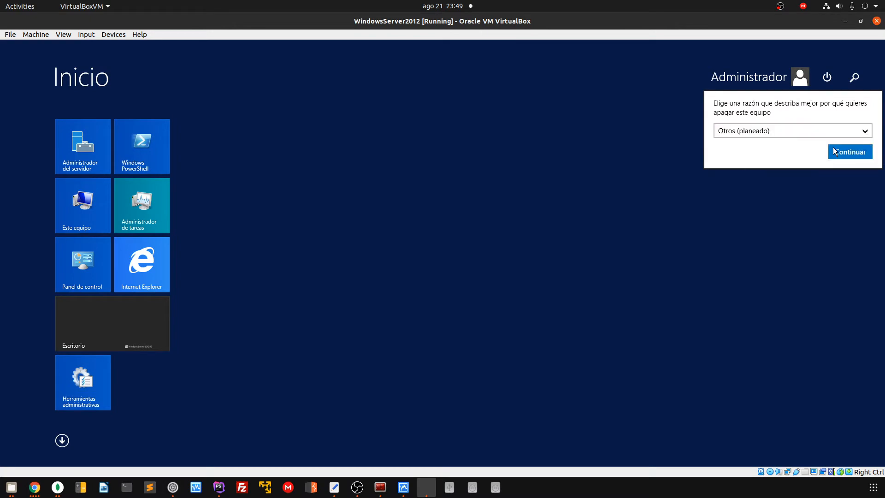
click(851, 152)
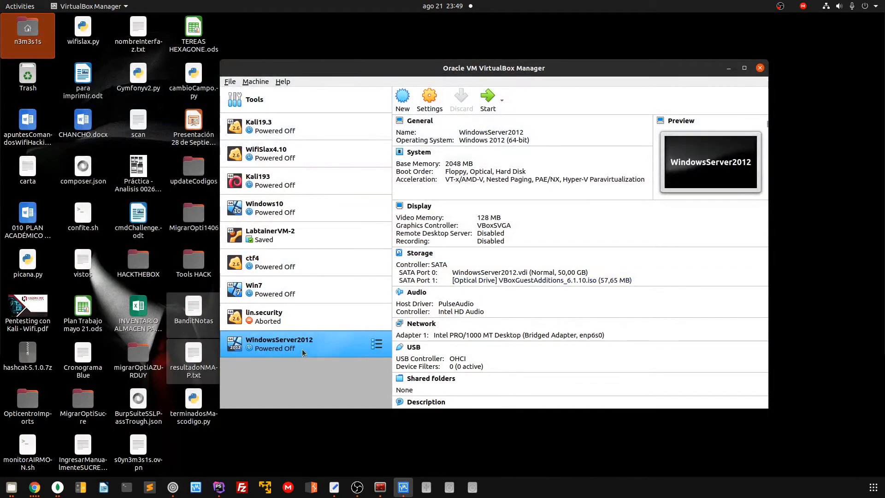
Attach WindowsServer2012's Adapter 2 as Bridged Adapter on enp6s0, save, and start the VM
click(429, 98)
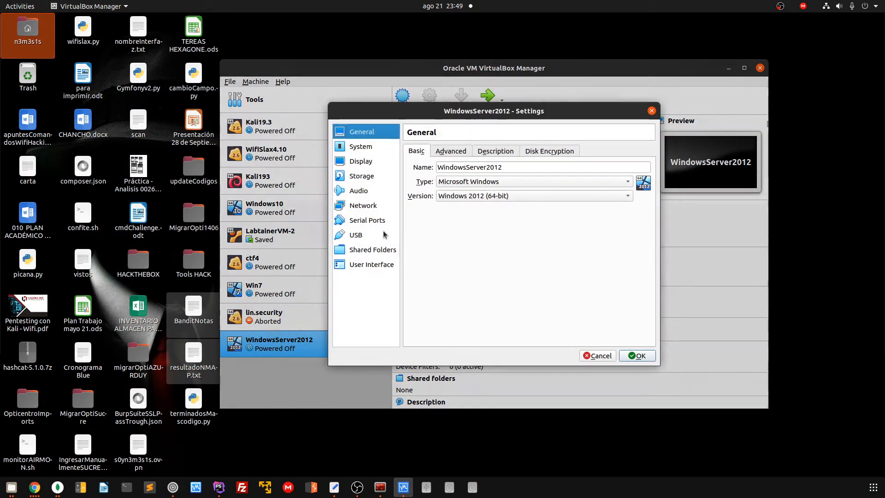
click(377, 208)
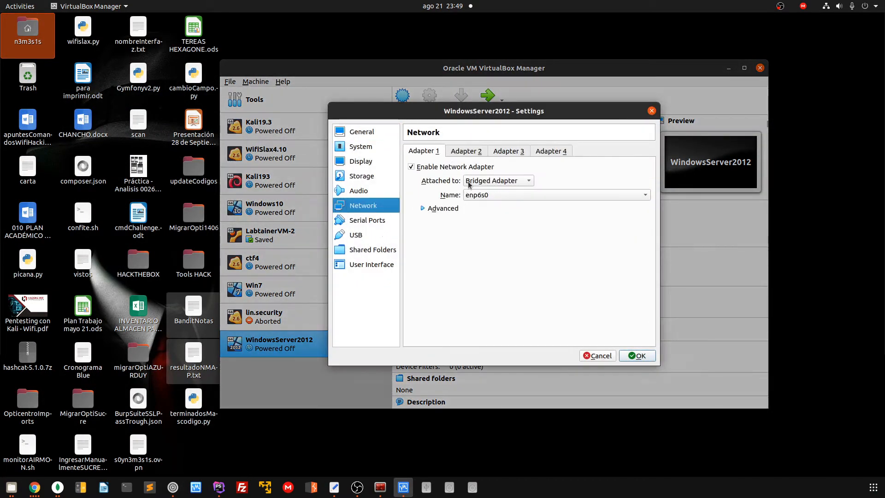
click(464, 152)
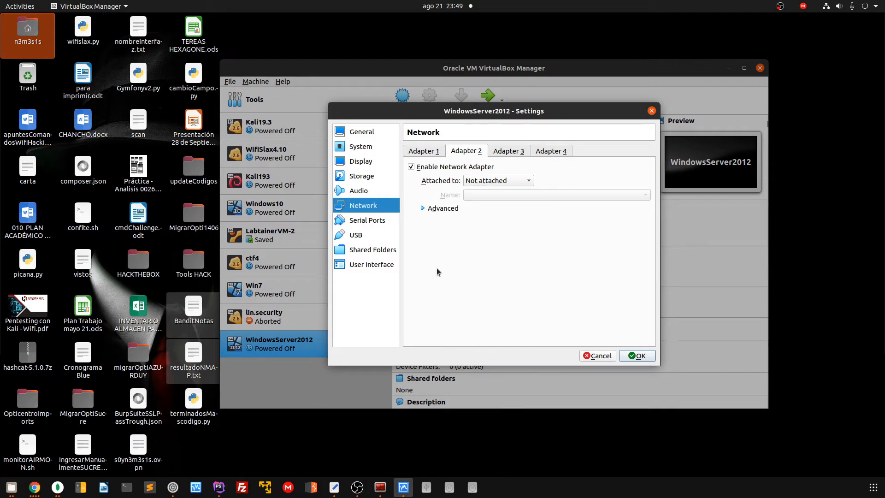
click(487, 180)
click(496, 123)
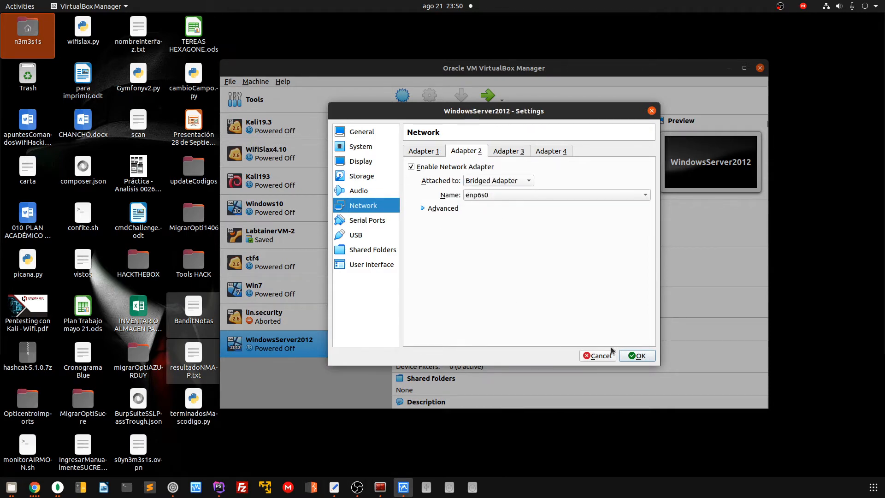
click(637, 355)
click(488, 97)
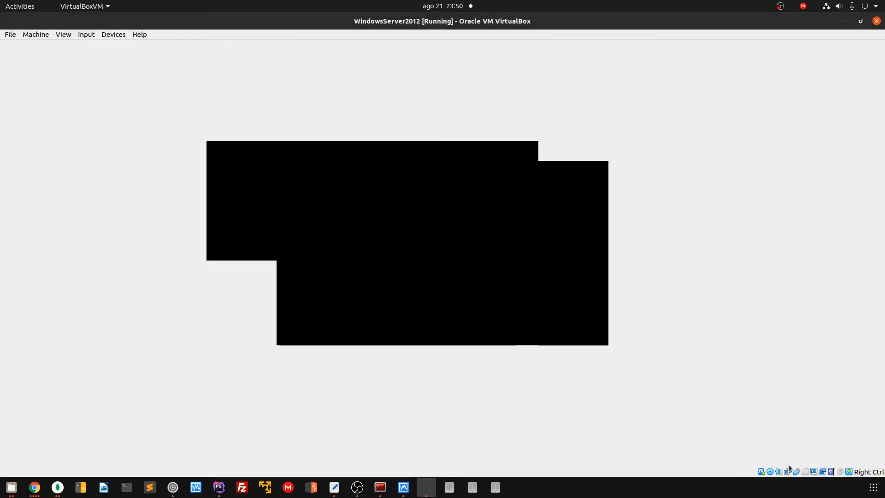
Send Ctrl-Alt-Del to the guest and sign in as Administrator with the account password
mouse_move(789, 473)
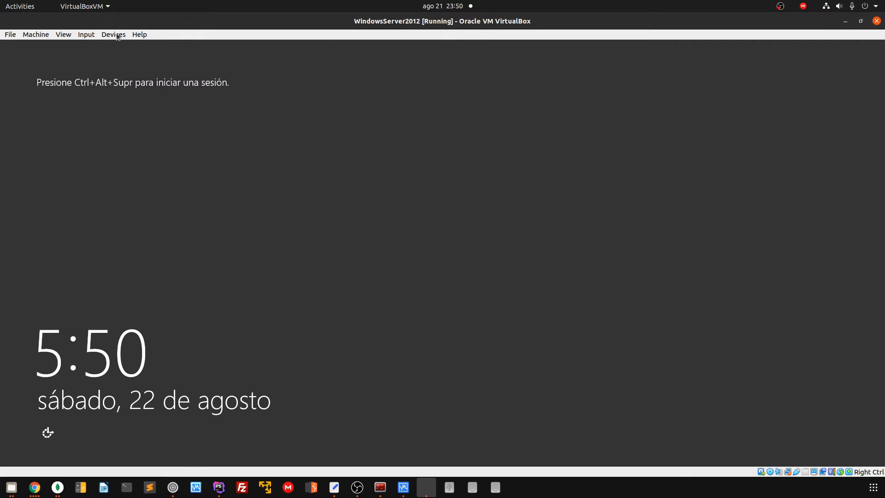
click(92, 39)
mouse_move(83, 44)
click(203, 71)
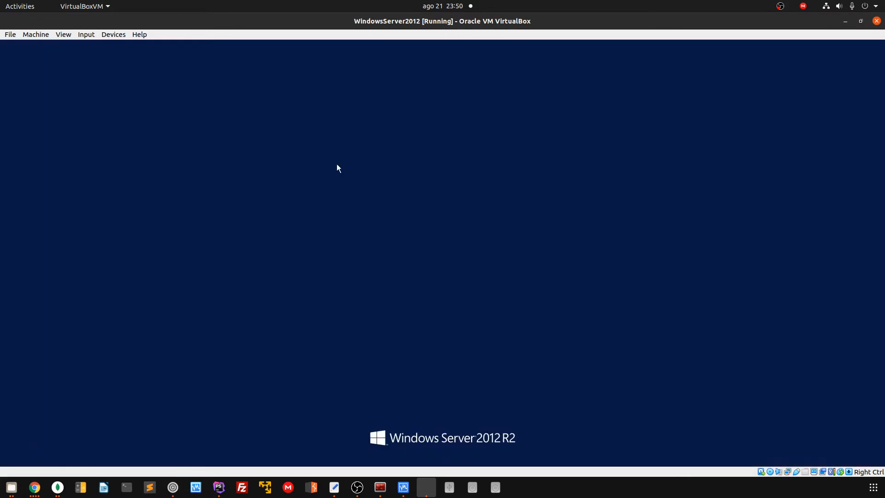
text(*****)
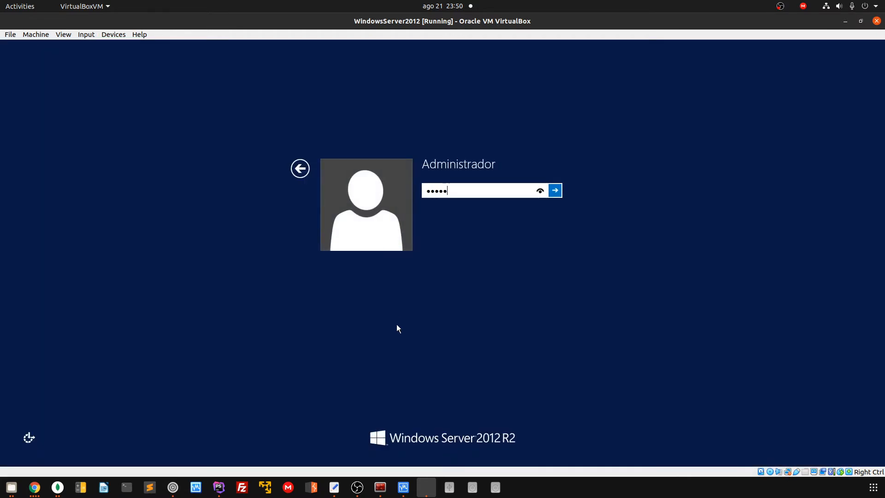
text(*****)
key(Return)
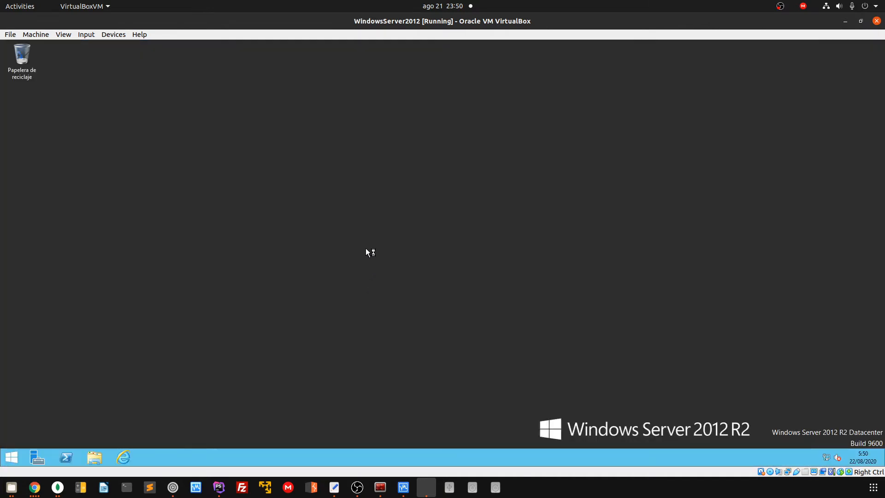
right_click(353, 211)
click(290, 180)
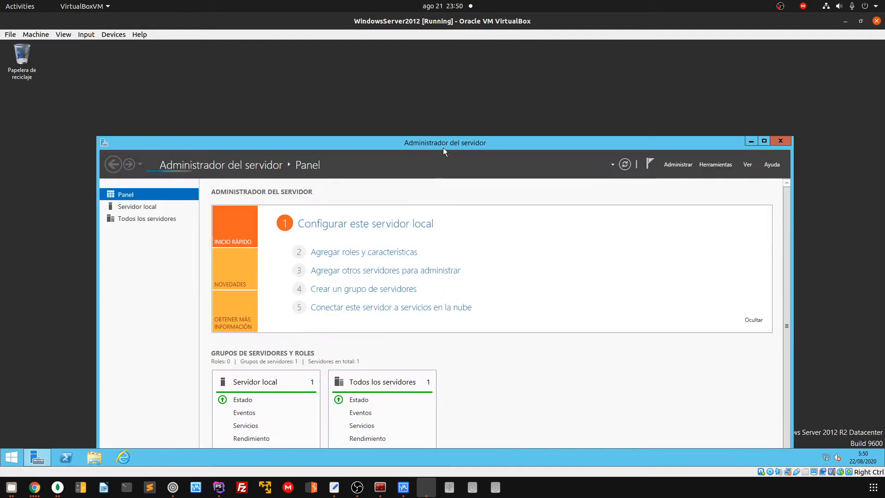
drag(444, 148, 447, 62)
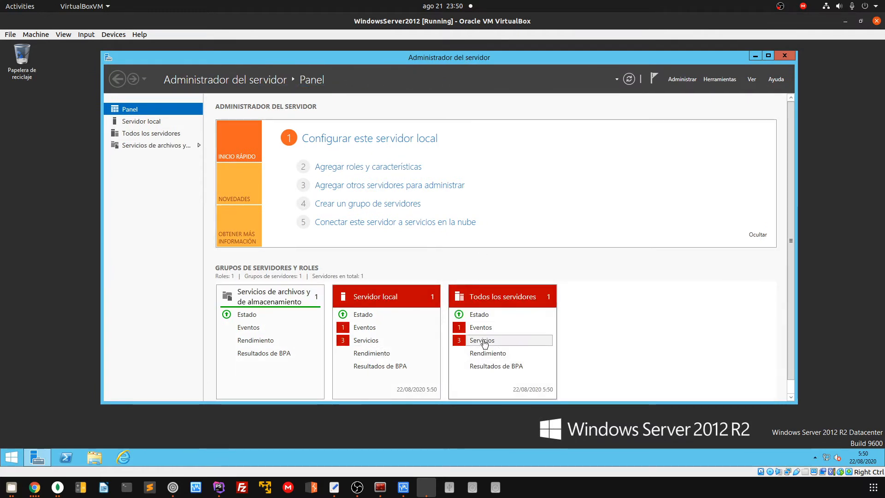
click(480, 341)
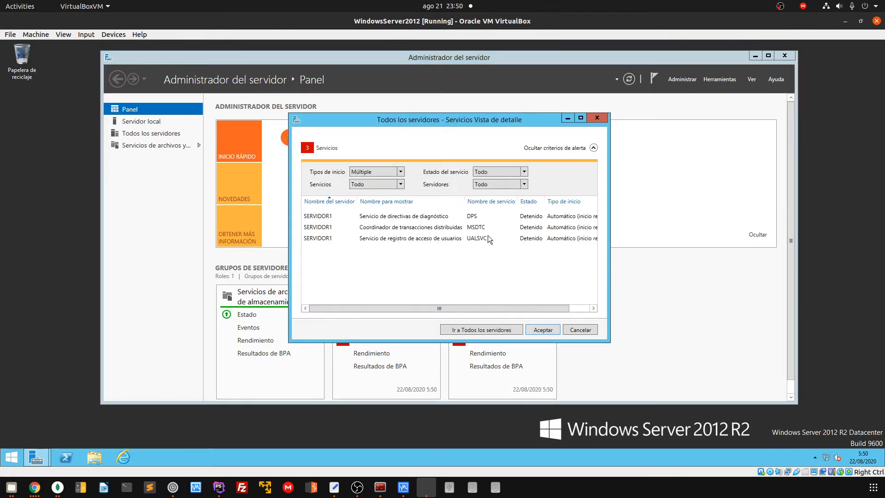
drag(491, 304, 532, 300)
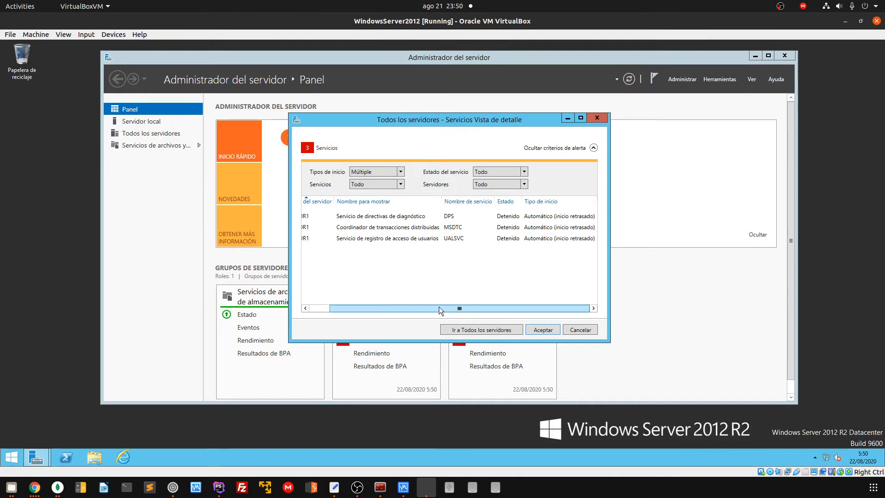
click(543, 330)
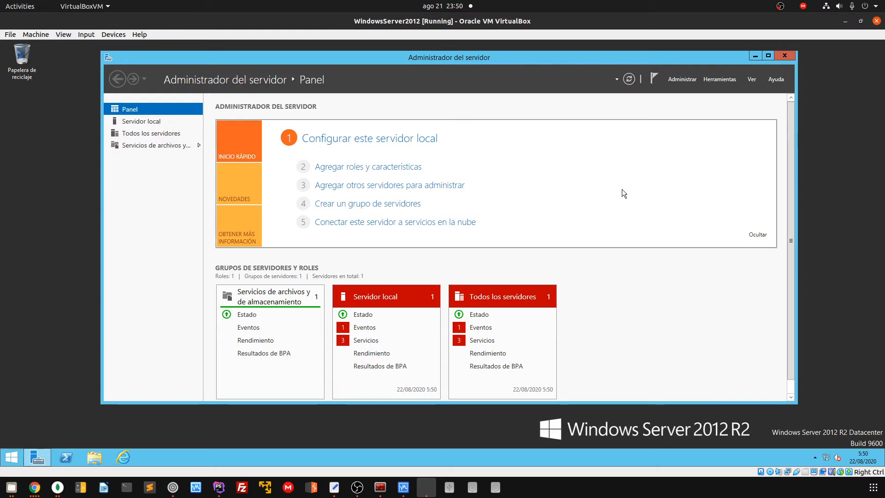
click(826, 457)
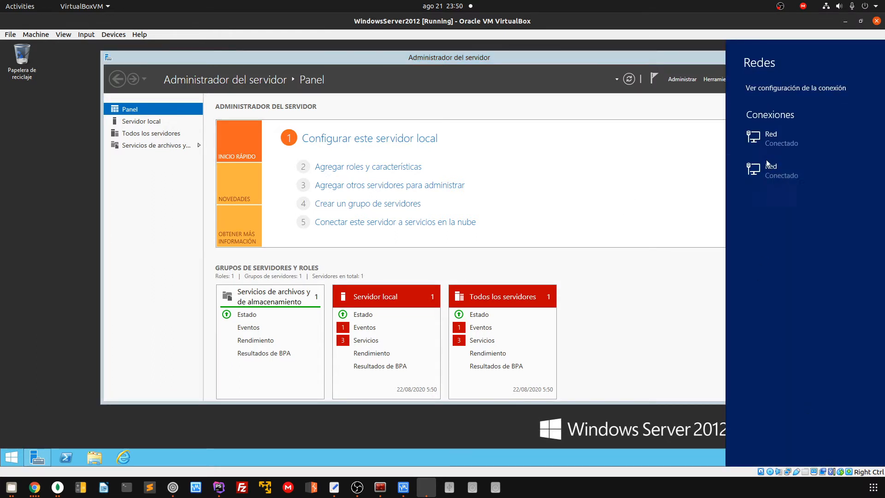
click(634, 187)
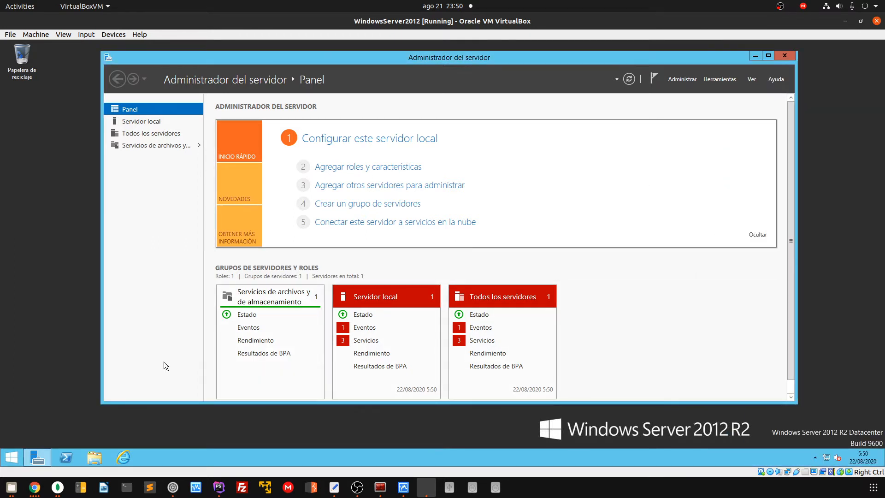
Open the Network Connections window by running ncpa.cpl
key(super+r)
text(n)
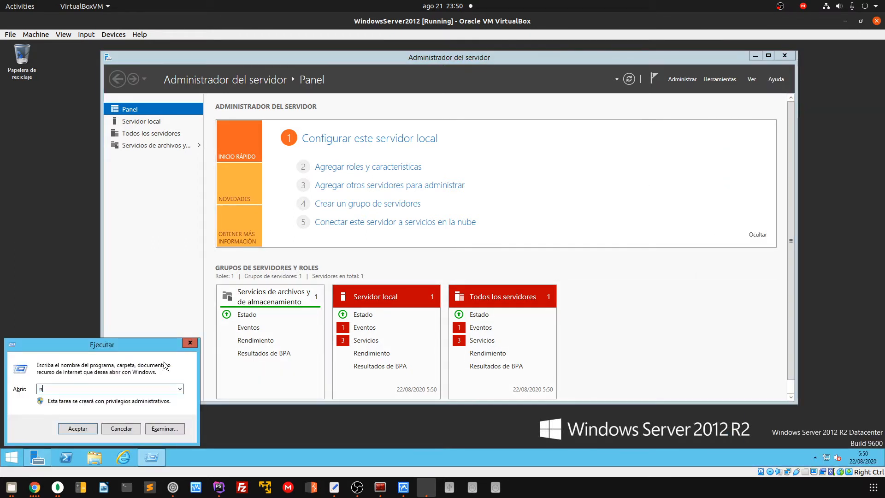
text(cpa.cpl)
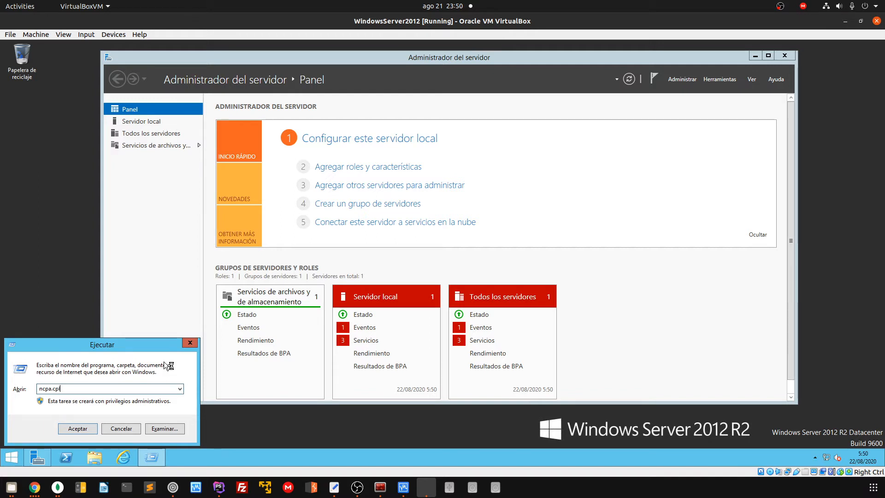
key(Return)
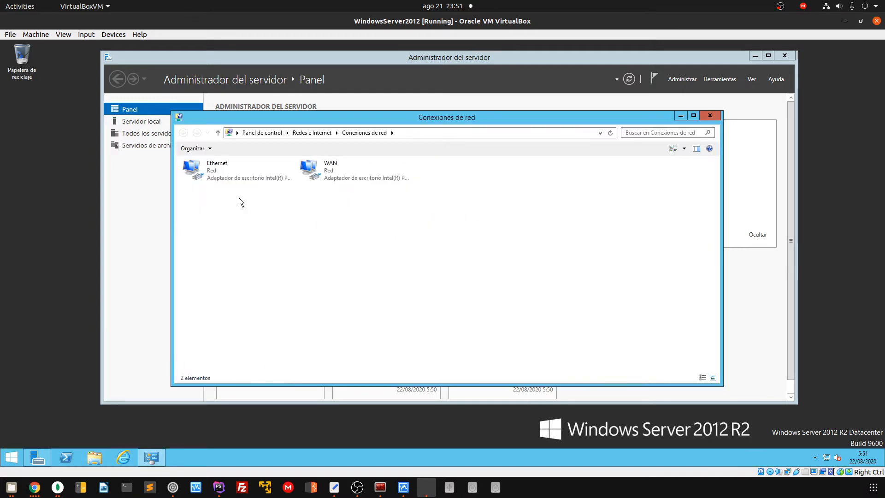
Rename the Ethernet adapter to LOCAL
click(325, 174)
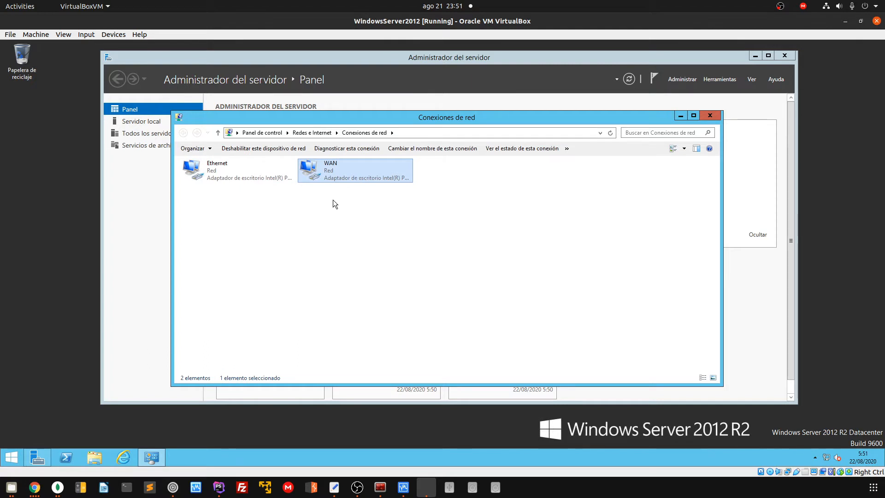
right_click(214, 168)
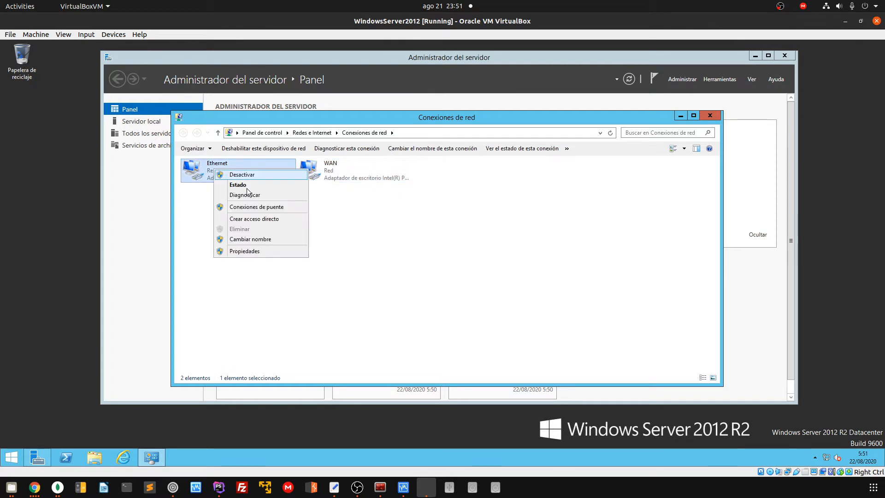
click(251, 239)
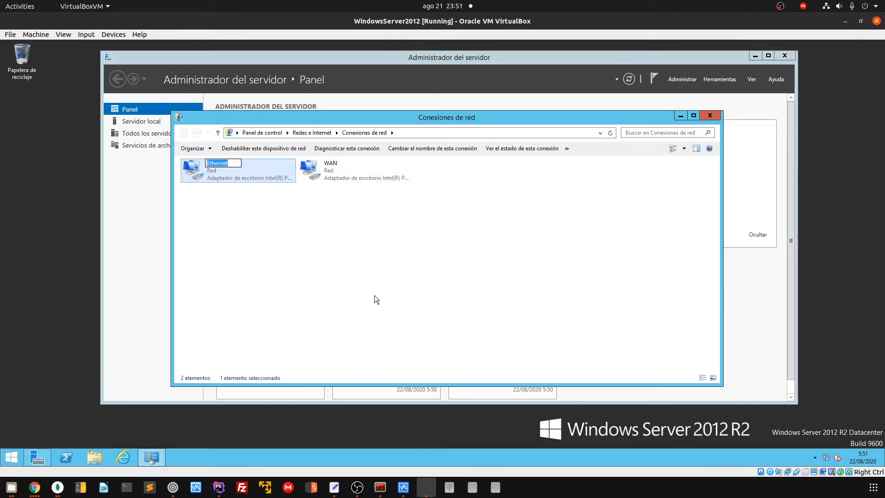
text(L)
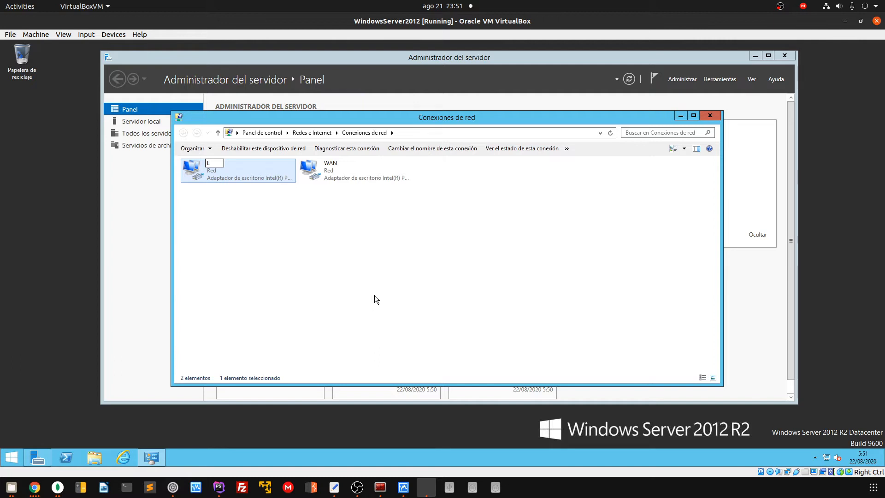
text(OCAL)
key(Return)
click(316, 267)
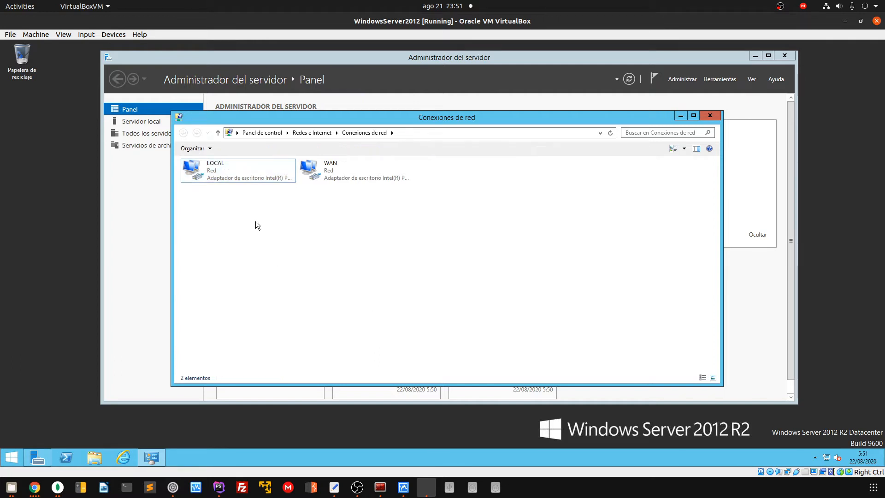
right_click(214, 169)
Give LOCAL's IPv4 a manual address of 192.168.100.100 with mask 255.255.255.0
click(251, 250)
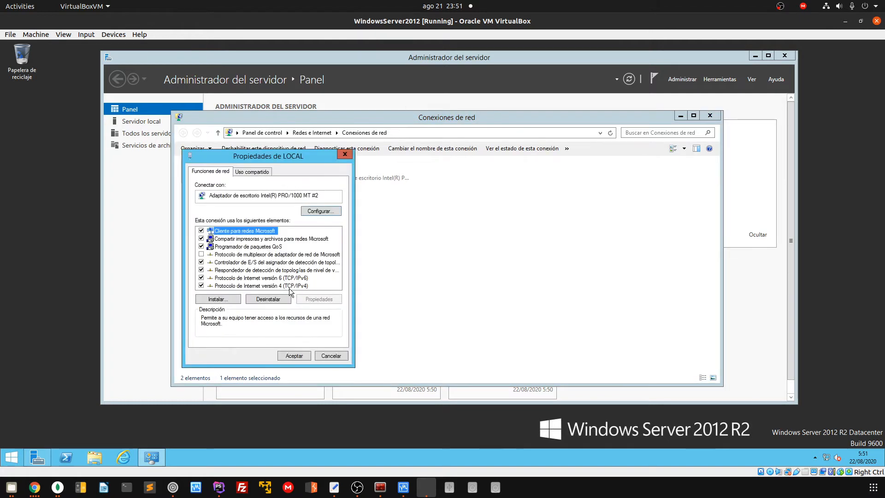
click(291, 286)
click(313, 300)
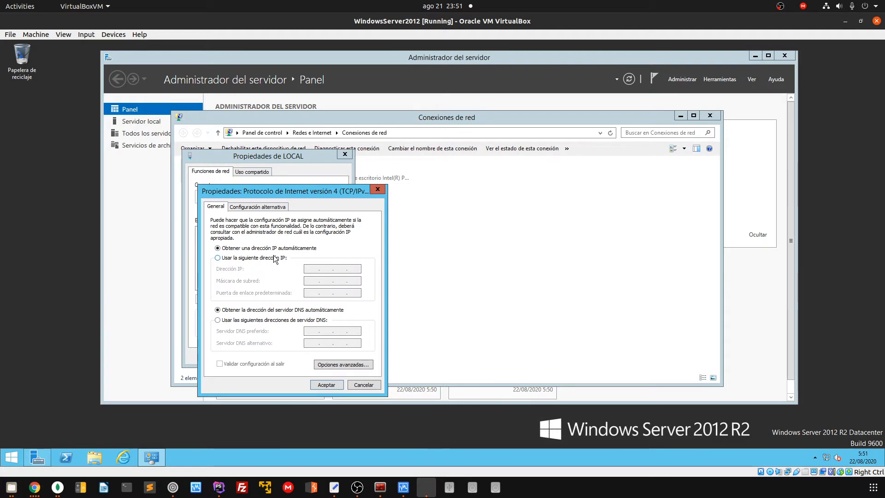
click(275, 258)
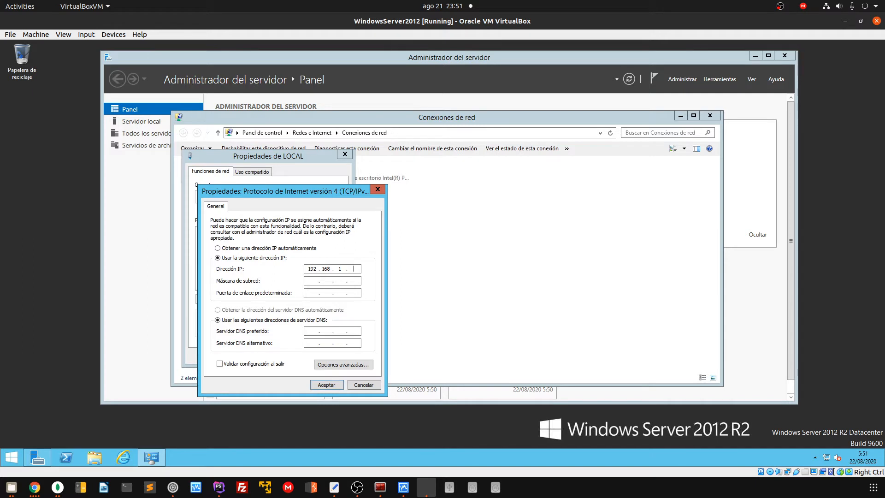
key(BackSpace)
key(Tab)
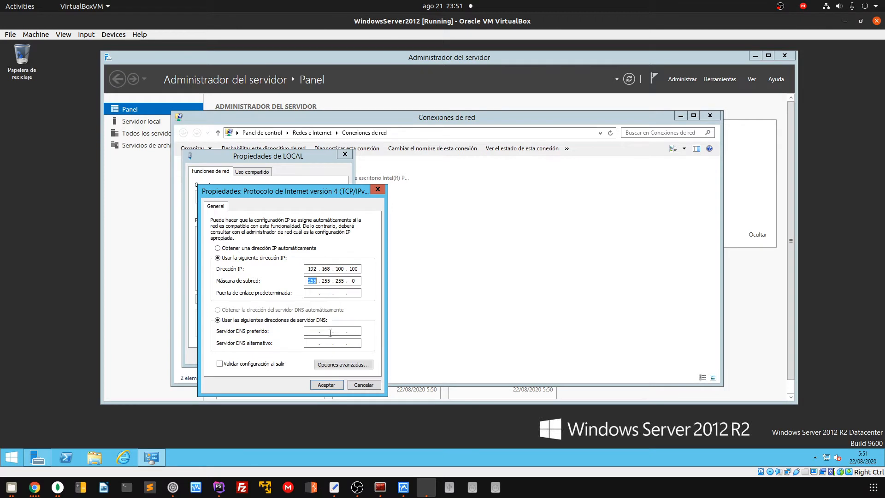
click(306, 293)
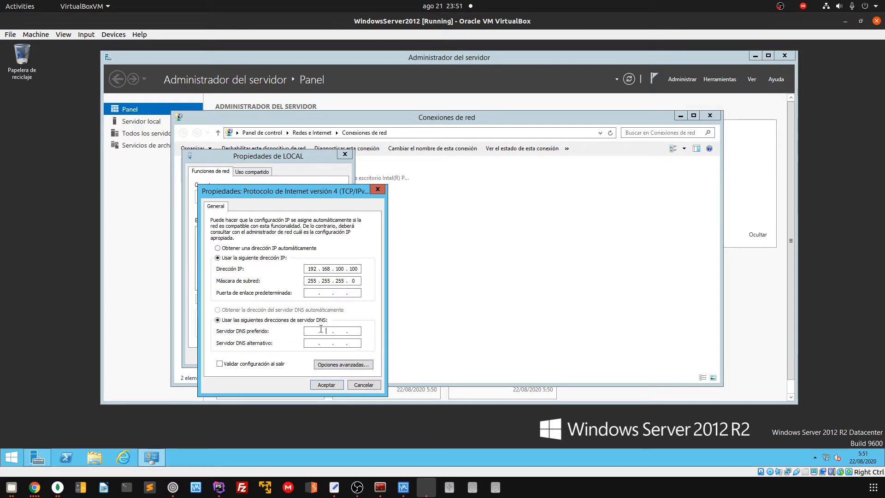
click(307, 333)
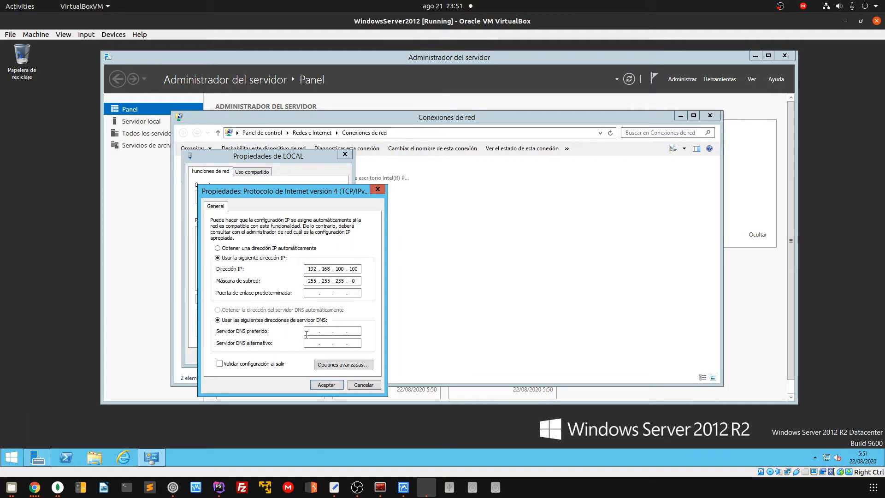
click(354, 332)
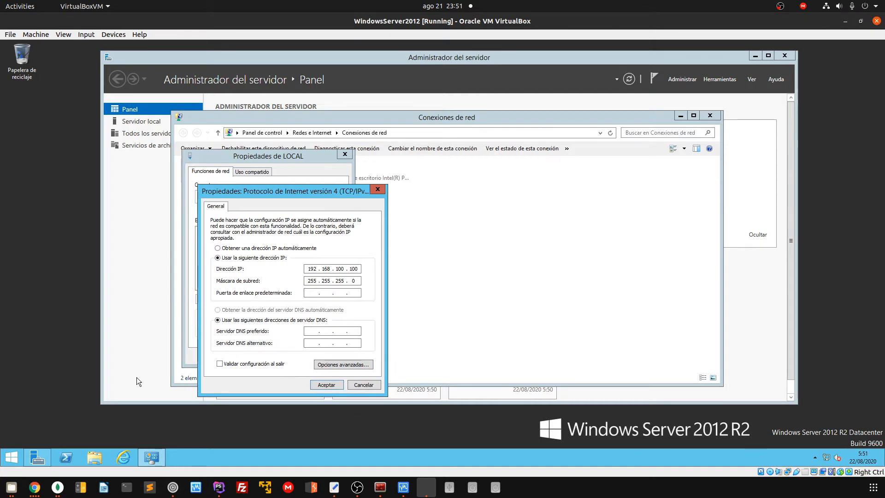
click(123, 457)
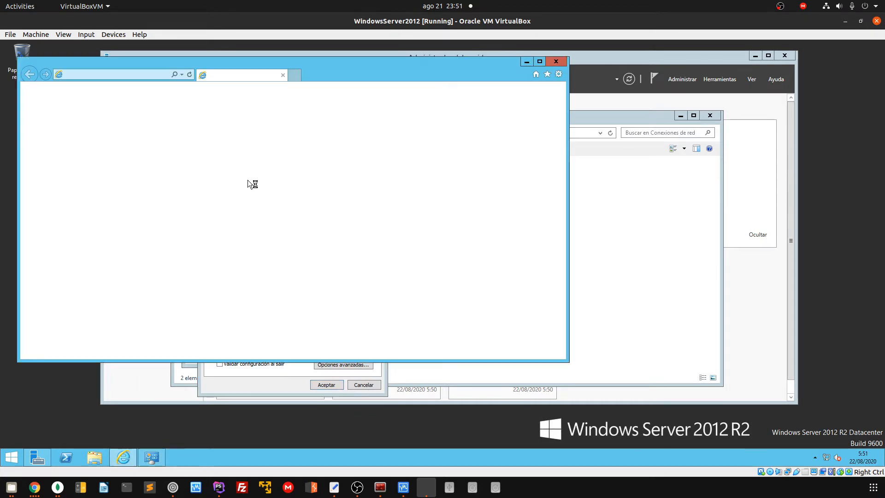
drag(273, 61, 417, 63)
click(259, 77)
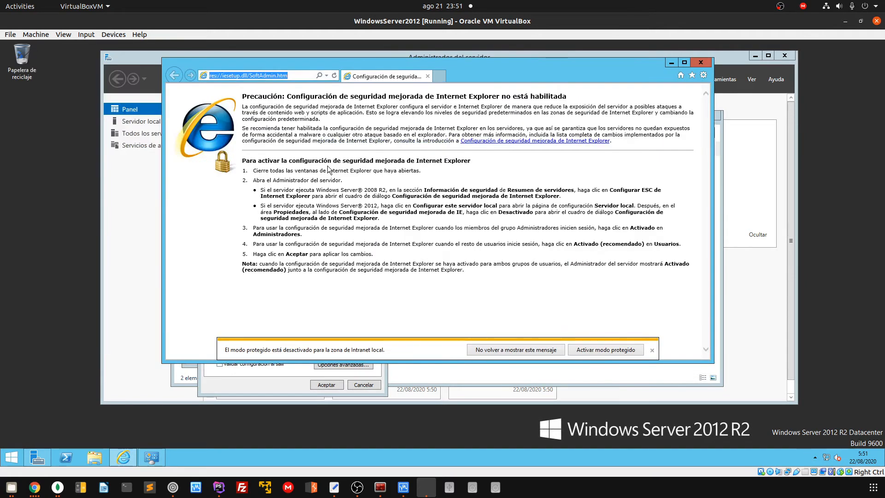
text(www.google.com)
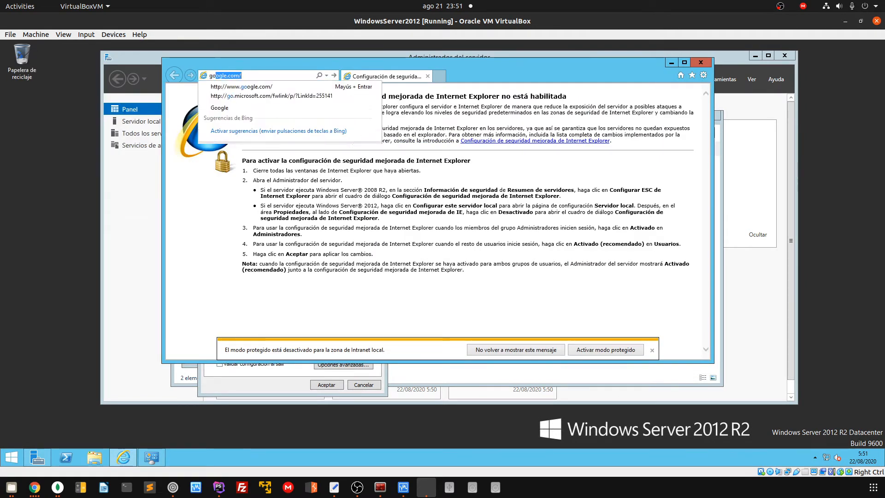
key(Return)
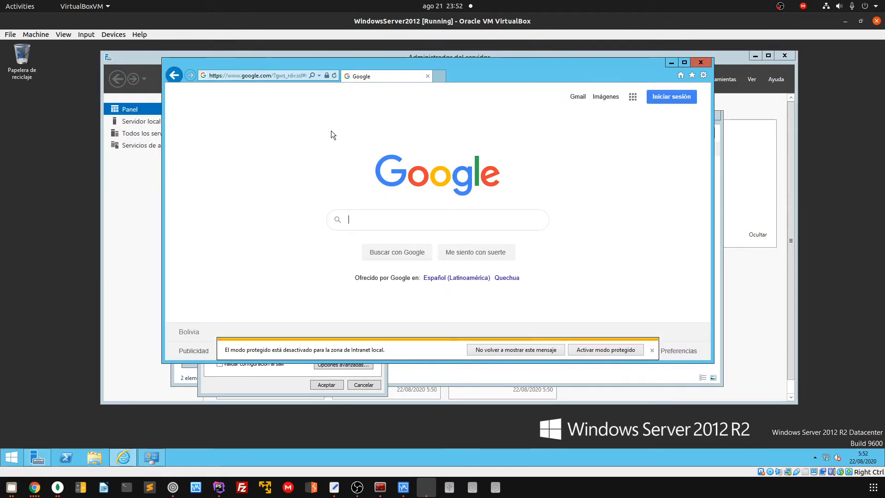
click(653, 350)
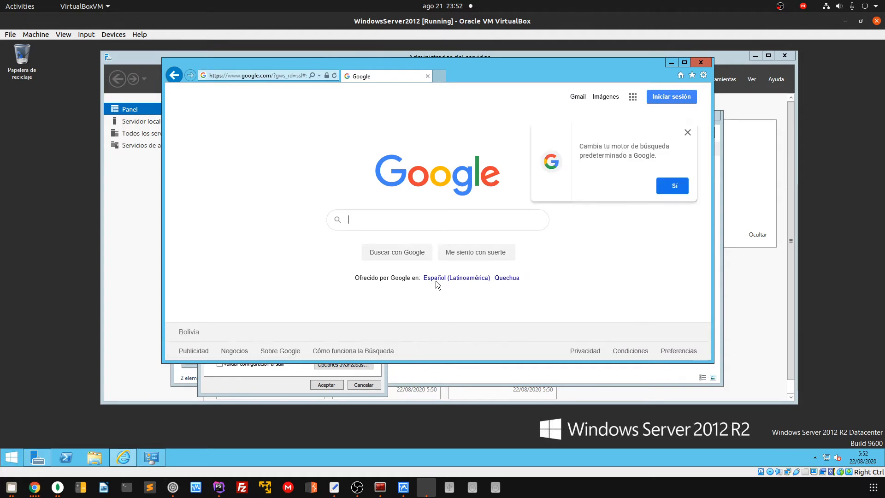
click(673, 186)
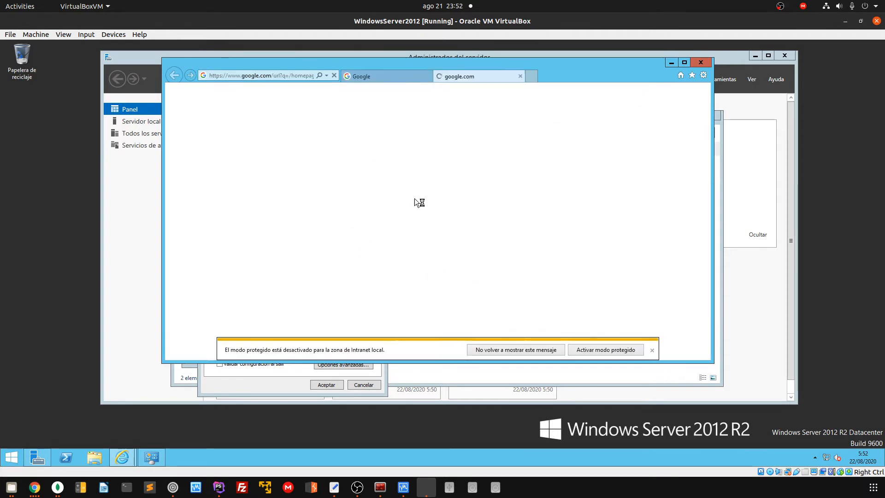
click(520, 75)
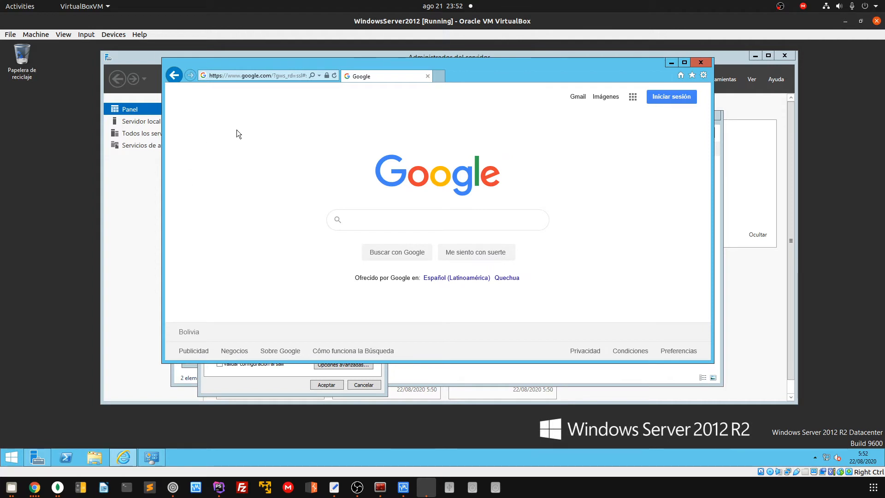
click(254, 76)
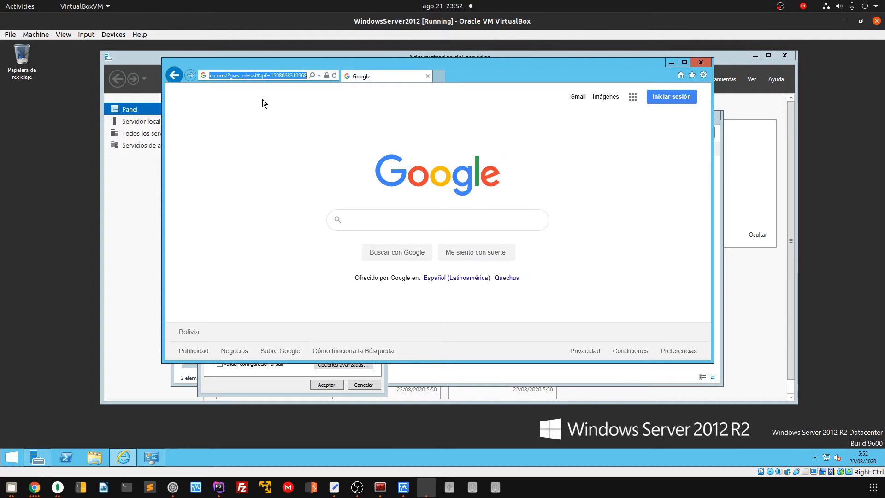
click(256, 75)
key(super+r)
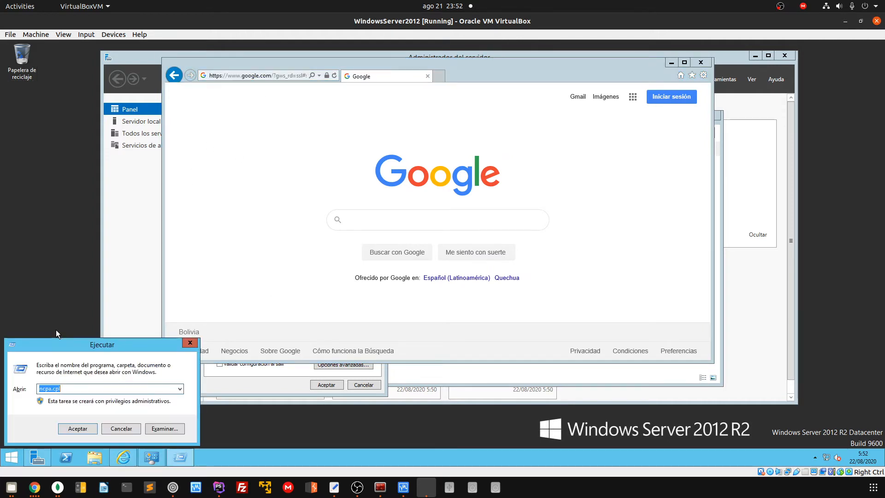
text(cmd)
key(Return)
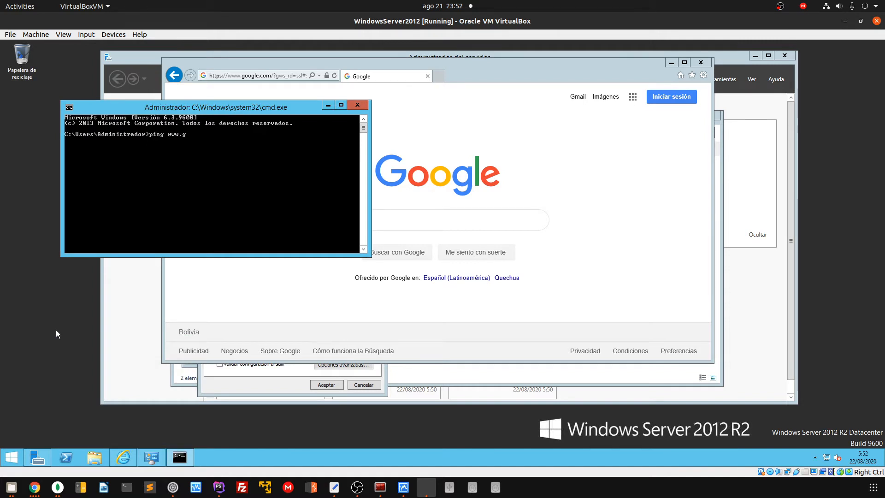
text(ping www.google.c)
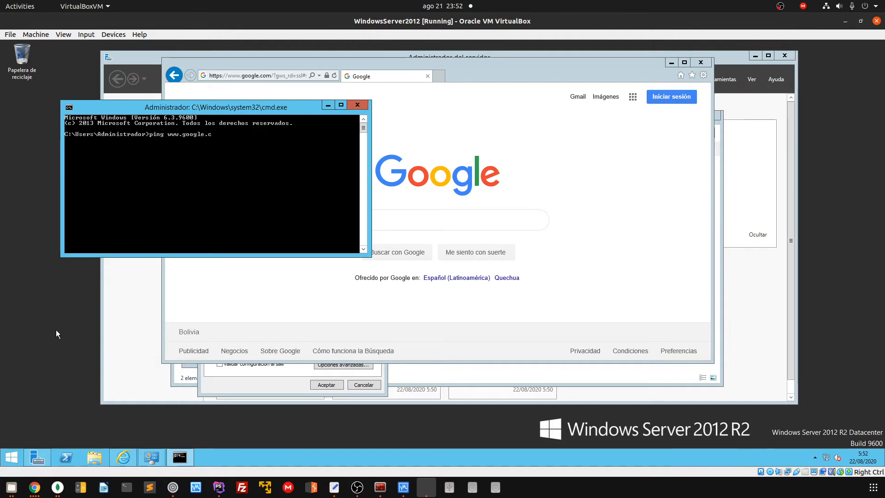
text(om)
key(Return)
key(ctrl+c)
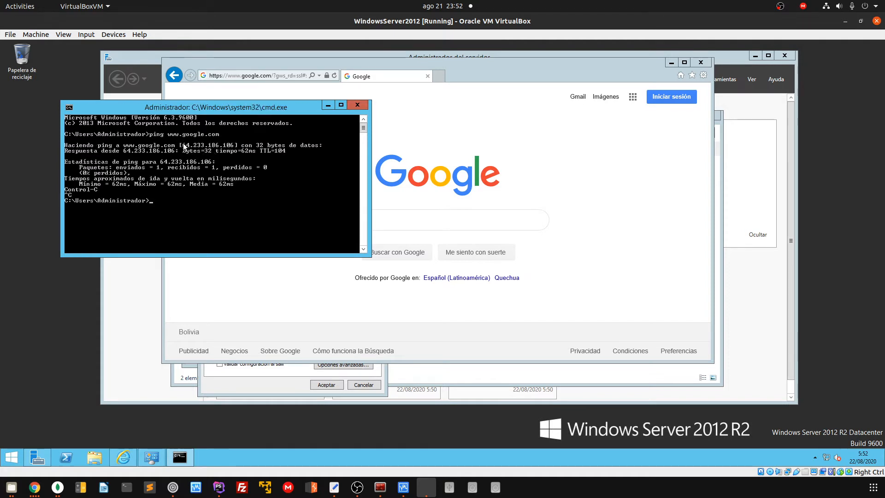
Copy the replying address 64.233.186.106 from the ping output
right_click(189, 145)
click(196, 148)
drag(179, 146, 226, 148)
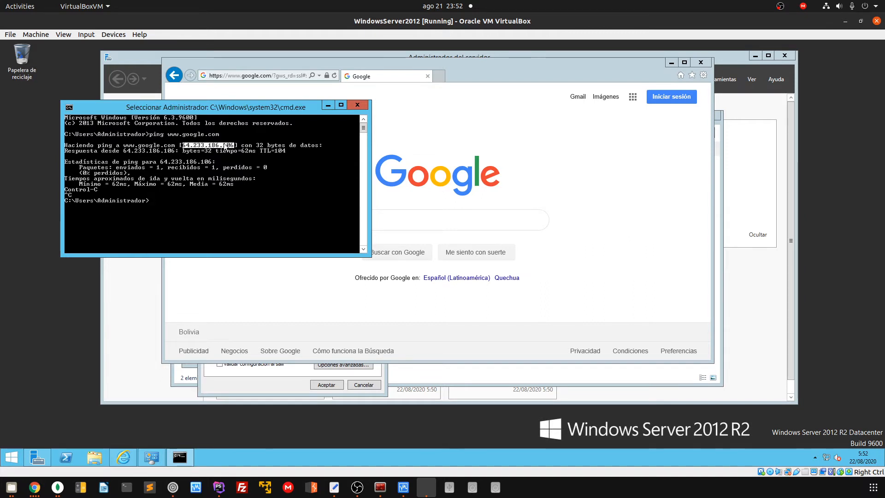
key(Return)
Open Google in Internet Explorer by pasting the address 64.233.186.106
click(256, 75)
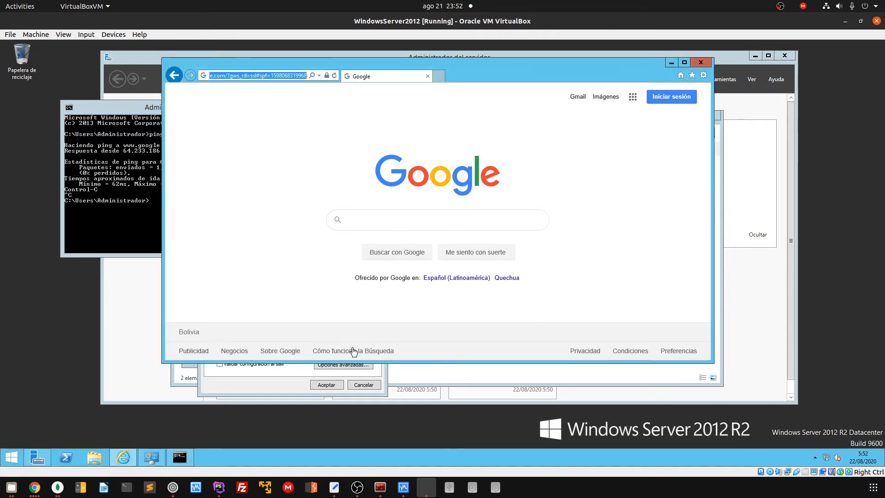
key(ctrl+v)
key(Return)
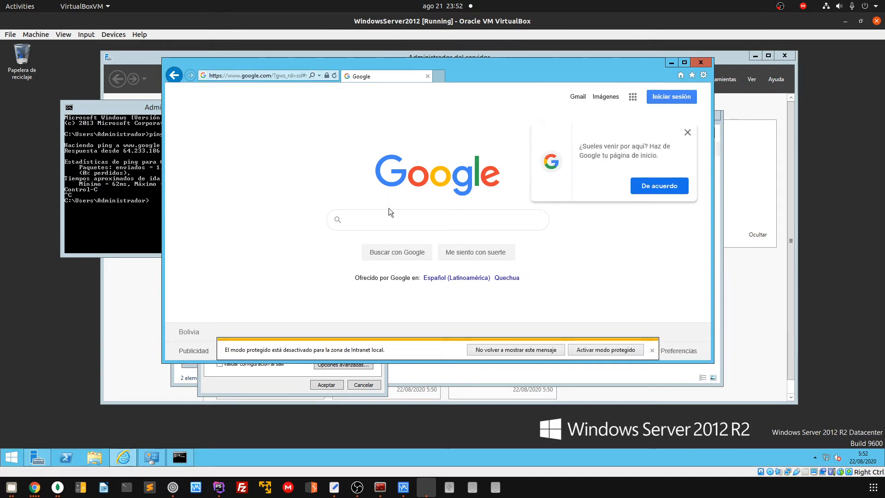
click(120, 192)
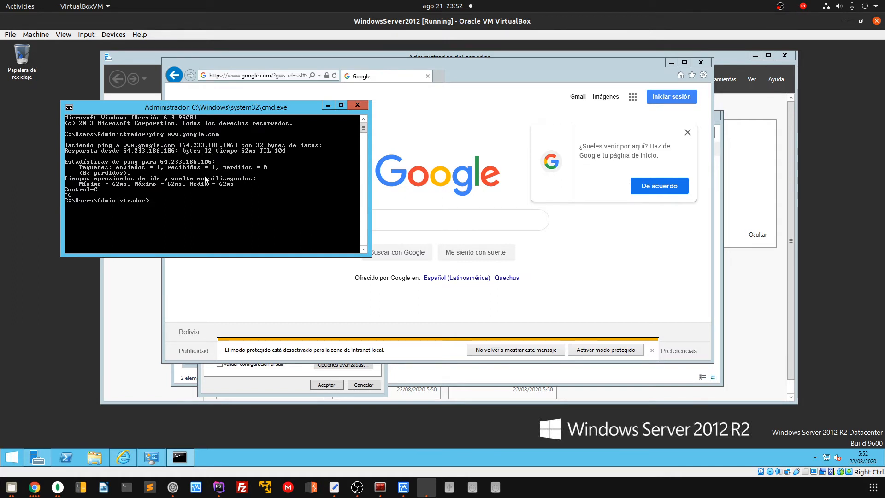
Close Internet Explorer and minimize the command prompt window
click(694, 63)
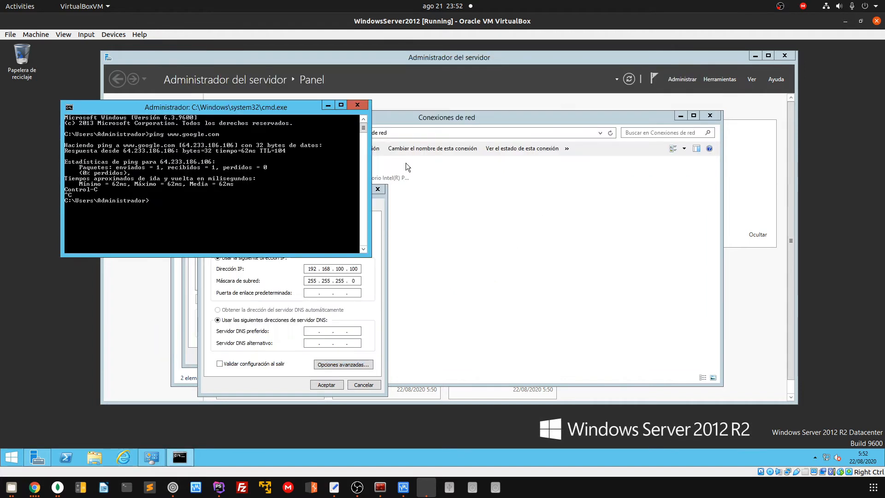
drag(232, 107, 217, 106)
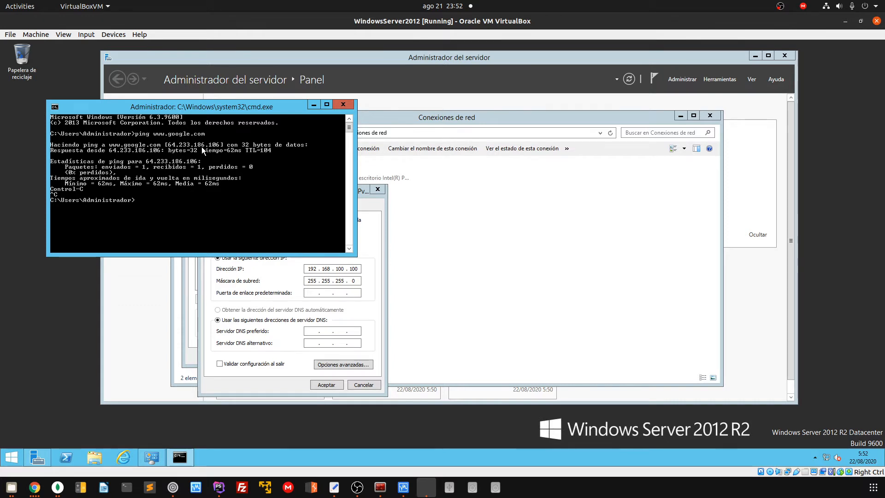
click(313, 104)
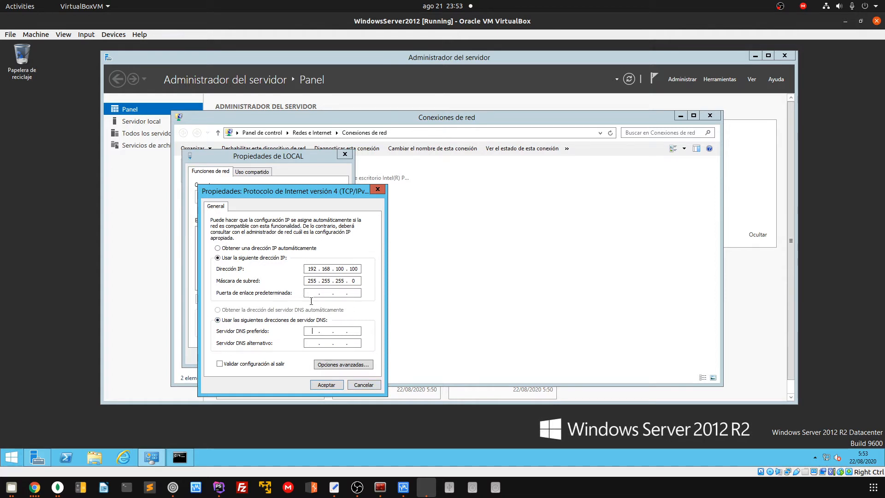
Accept LOCAL's IPv4 settings 192.168.100.100 / 255.255.255.0 and close Network Connections
double_click(308, 269)
key(Left)
click(333, 385)
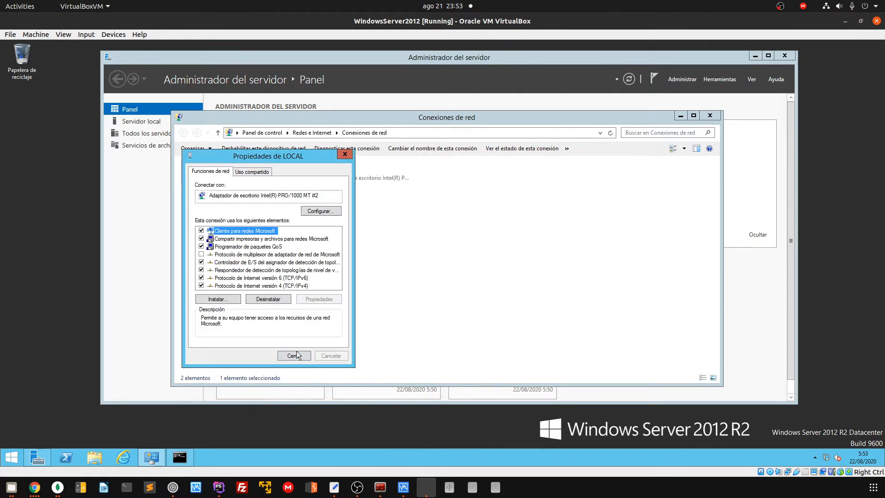
click(300, 356)
click(710, 116)
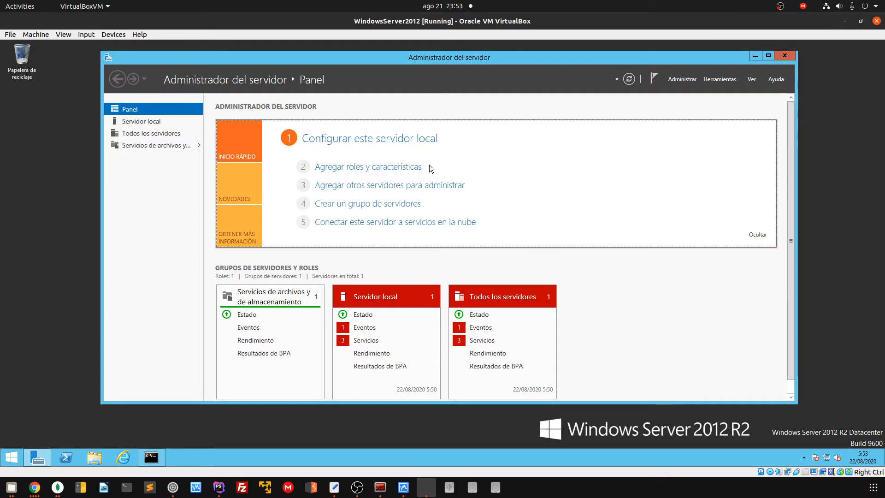
Run Add Roles and Features with role-based installation targeting servidor1, returning to the roles list
click(364, 167)
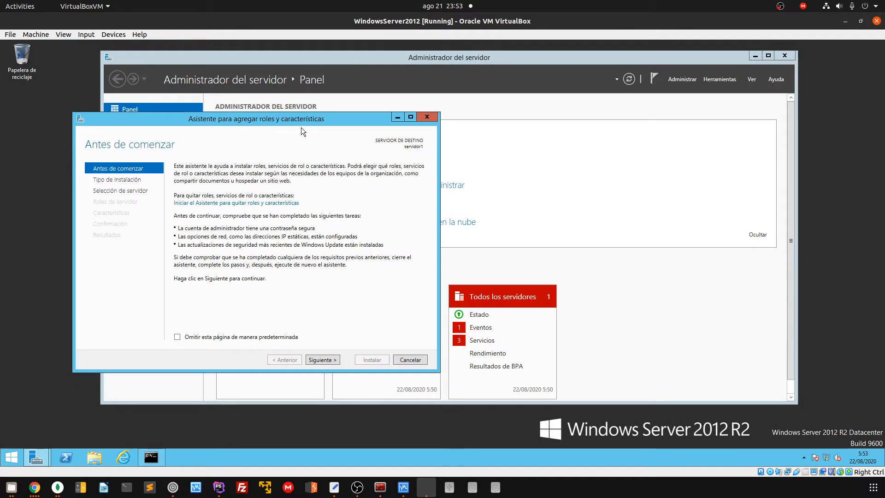
drag(301, 121, 457, 110)
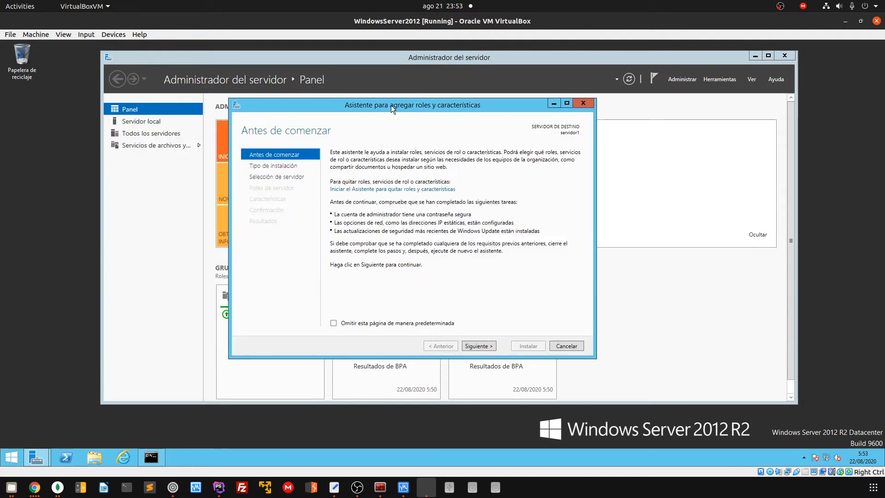
drag(391, 105, 412, 125)
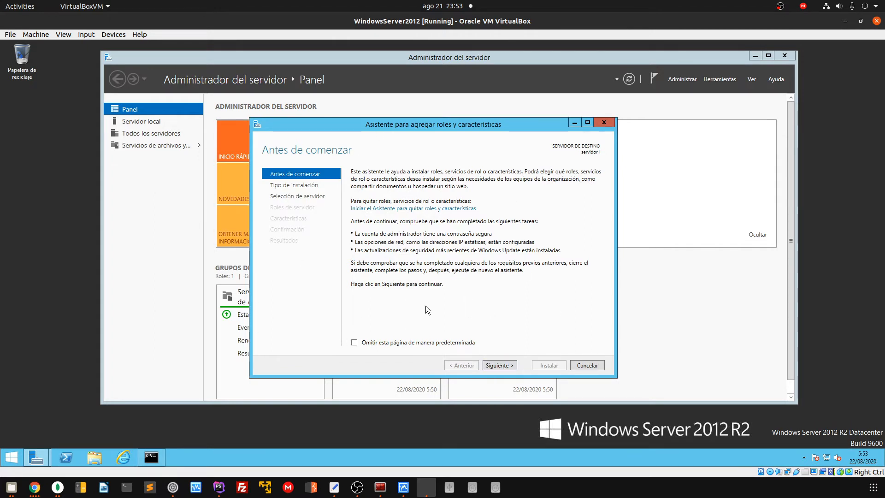
click(498, 366)
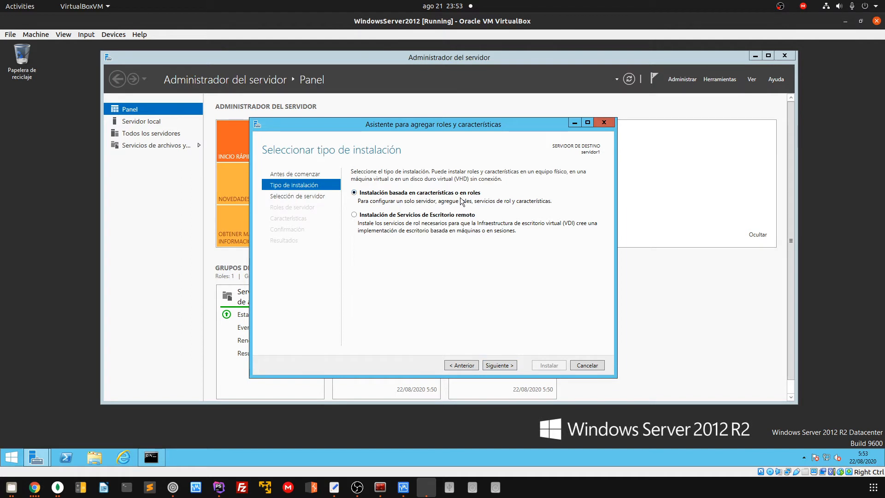
click(500, 365)
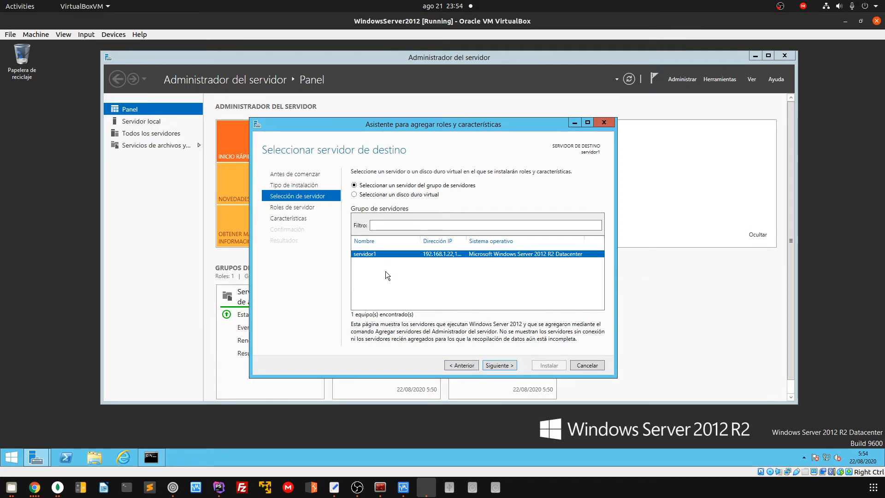
click(497, 365)
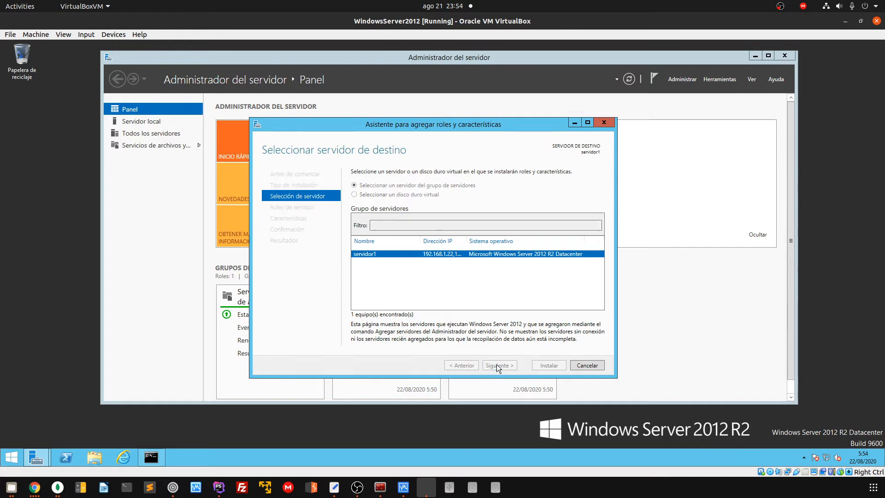
click(461, 365)
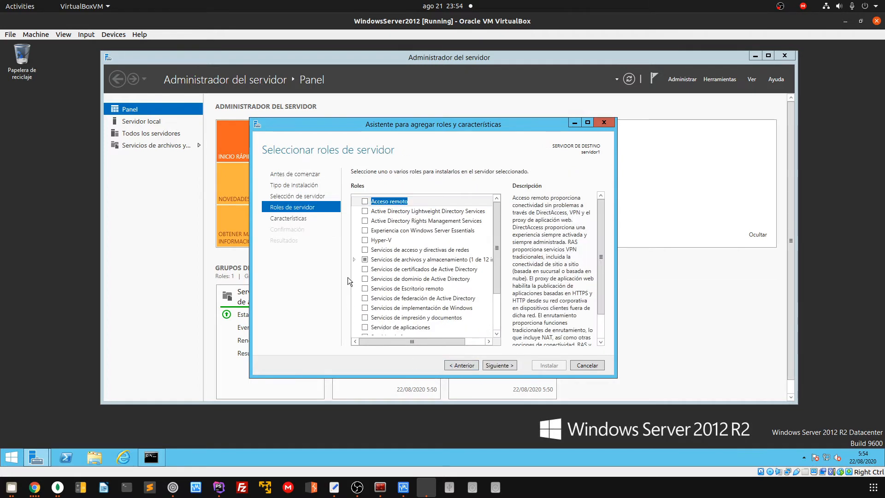
Tick Servicios de dominio de Active Directory, add its required features, and advance to features
scroll(415, 279, down, 2)
click(588, 122)
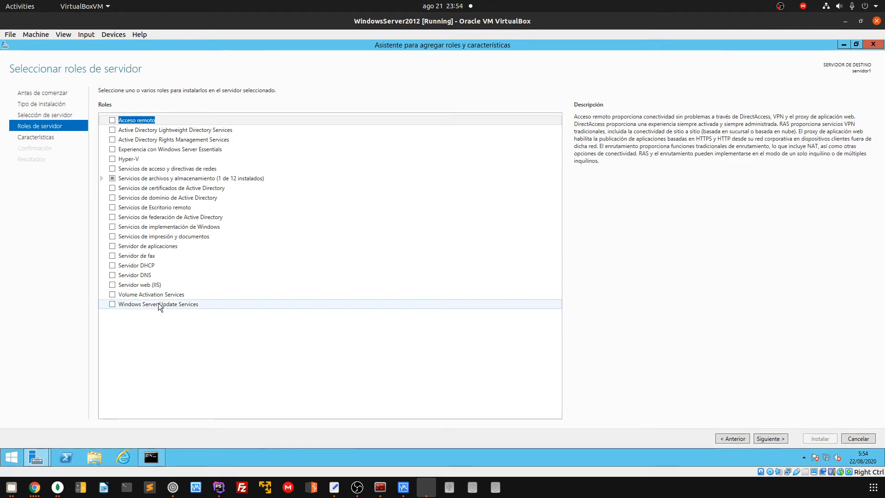
click(180, 198)
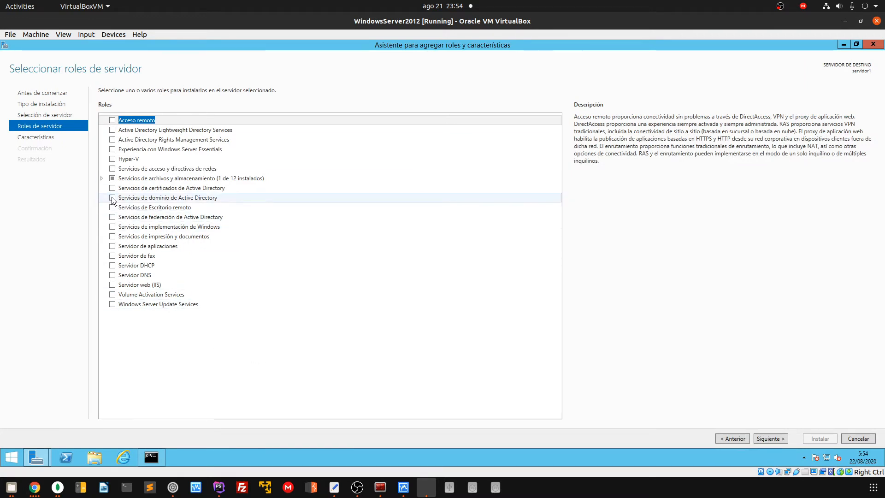
click(467, 327)
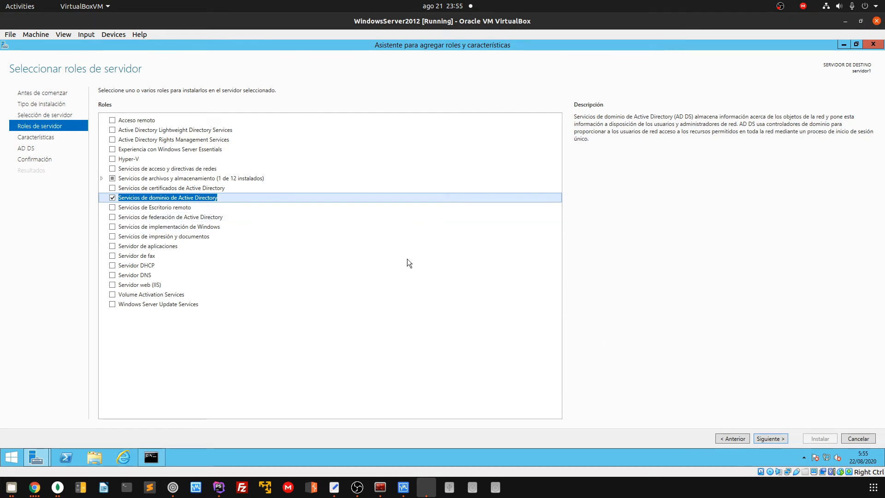
click(767, 437)
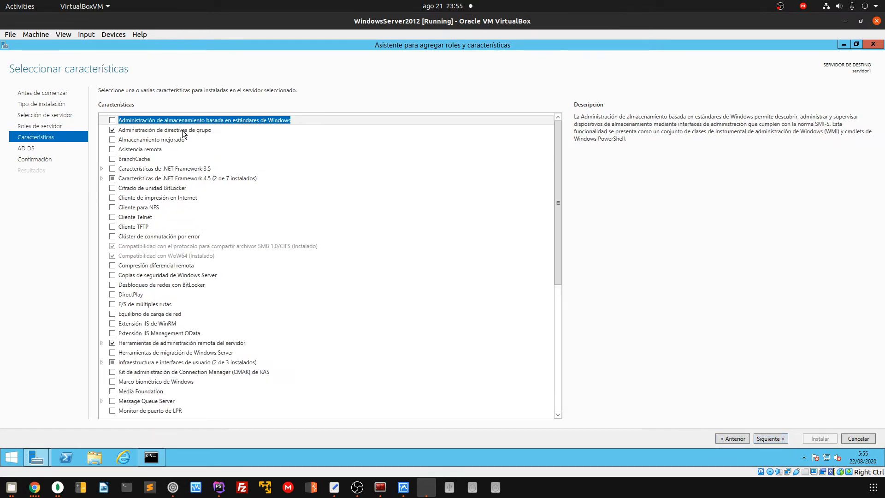
Select Experiencia de escritorio under Infraestructura e interfaces de usuario, accepting its required Media Foundation features
scroll(173, 368, down, 2)
scroll(173, 364, up, 2)
scroll(232, 229, down, 8)
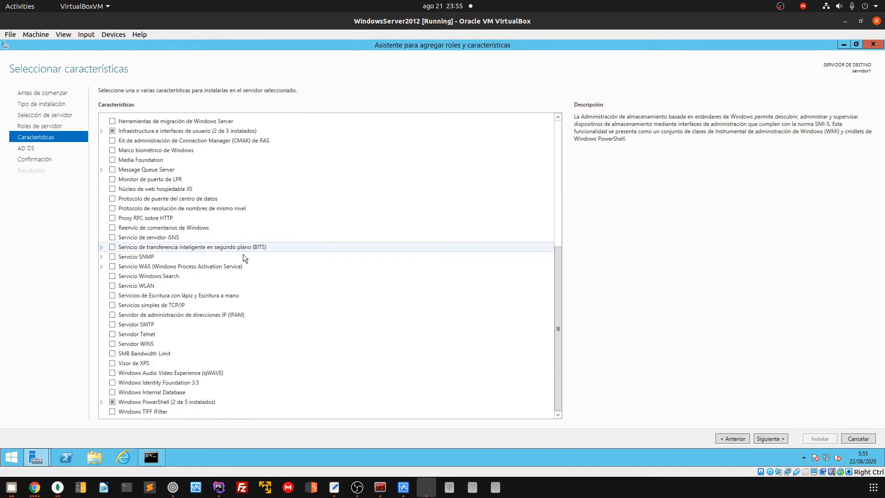
scroll(241, 286, up, 4)
scroll(238, 317, up, 4)
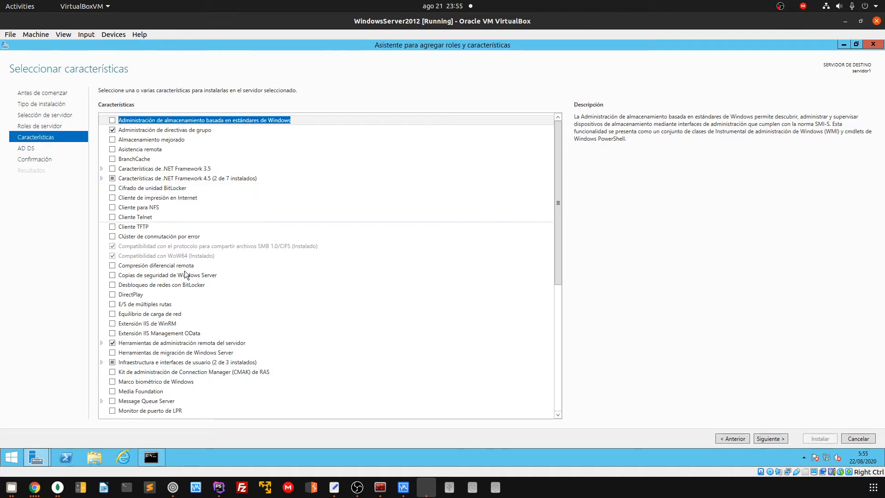
scroll(200, 303, down, 4)
scroll(200, 304, up, 4)
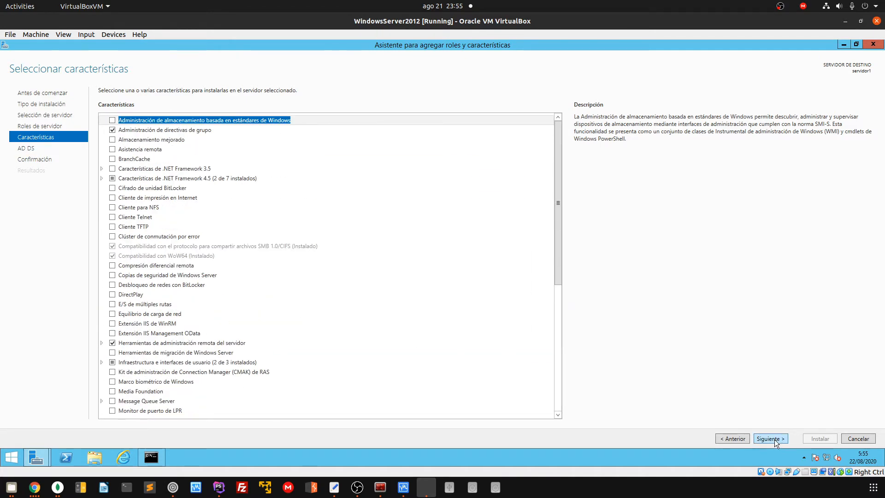
scroll(260, 352, down, 4)
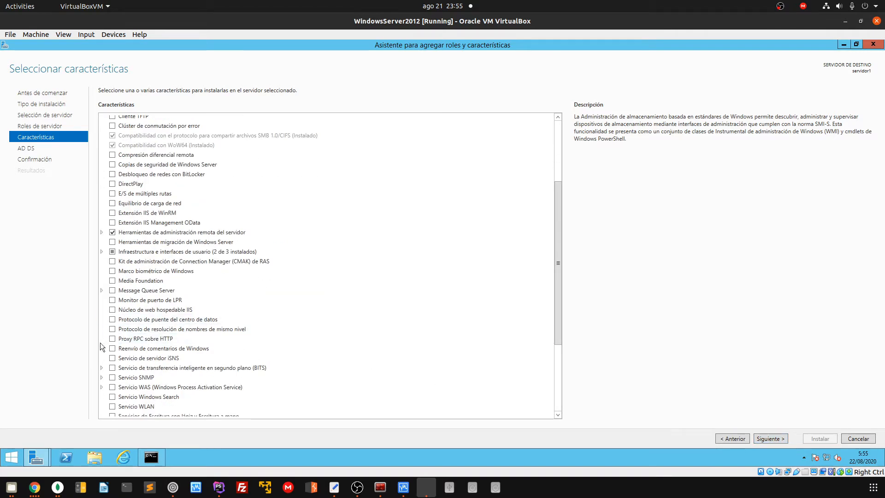
scroll(185, 374, down, 3)
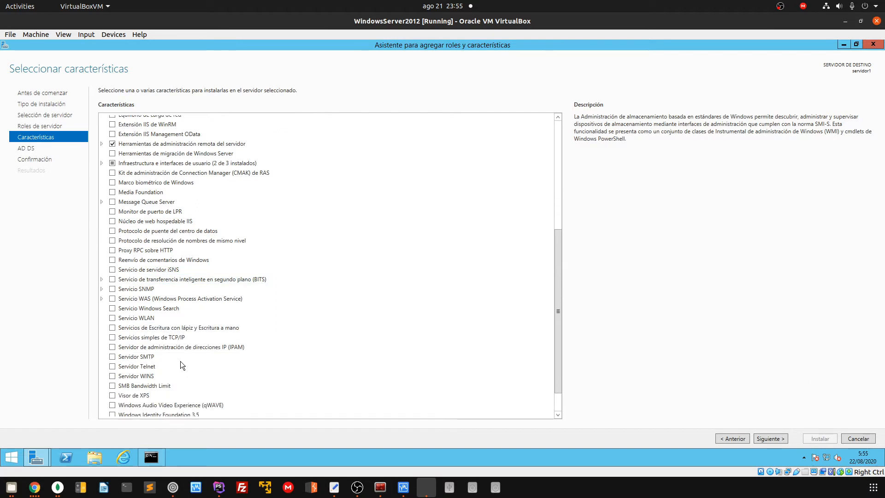
scroll(182, 380, down, 2)
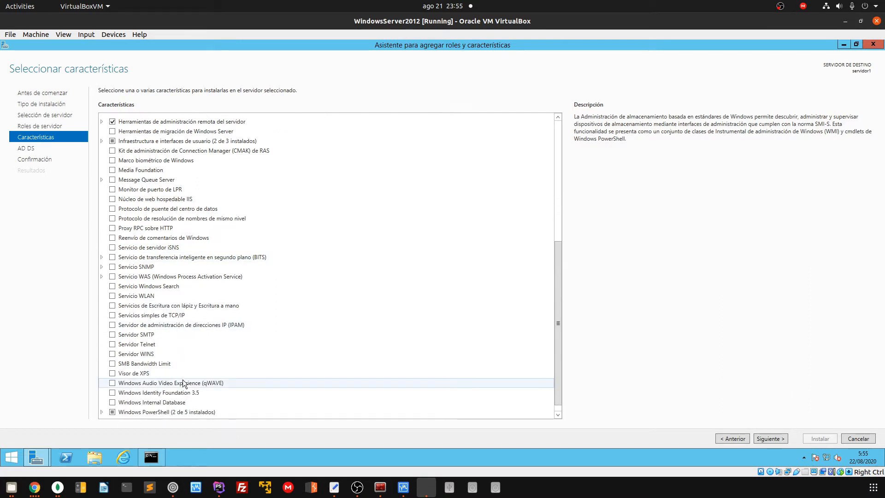
scroll(212, 378, up, 1)
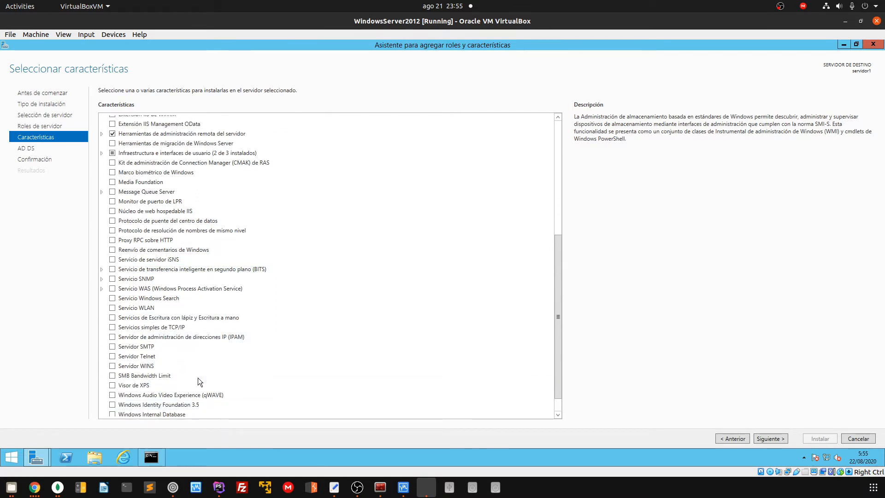
scroll(188, 375, up, 2)
scroll(103, 258, up, 2)
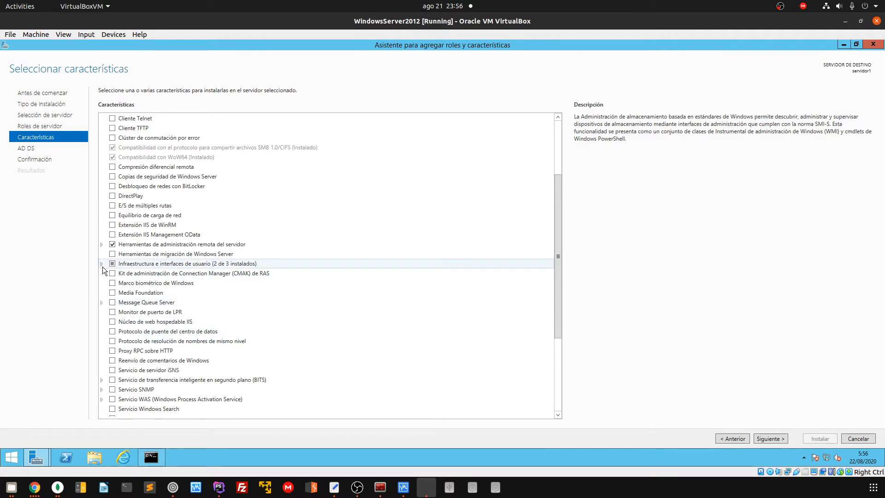
click(101, 264)
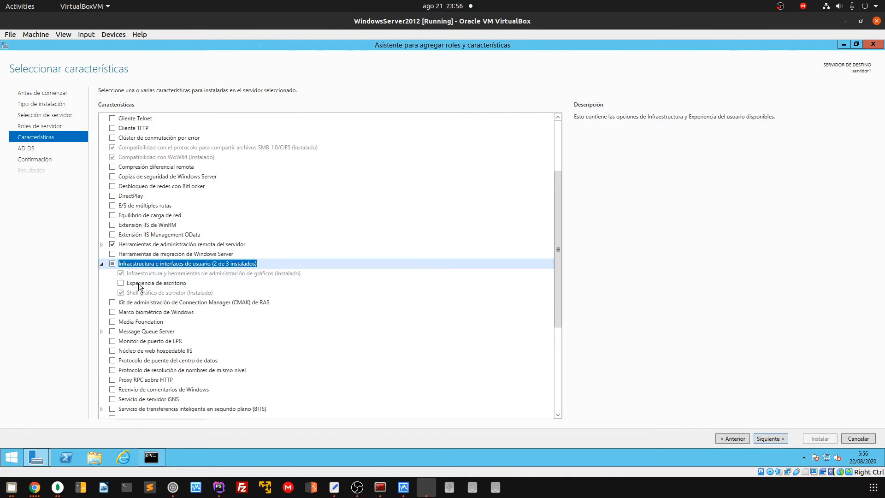
click(121, 283)
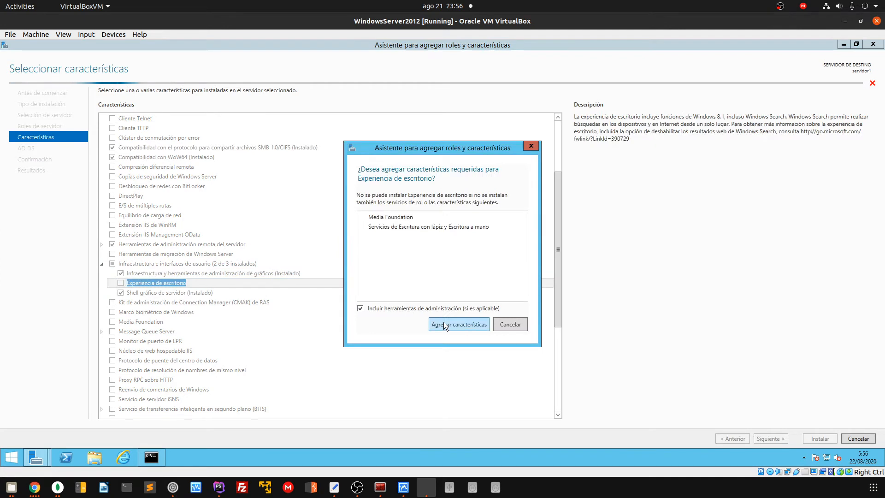
click(444, 322)
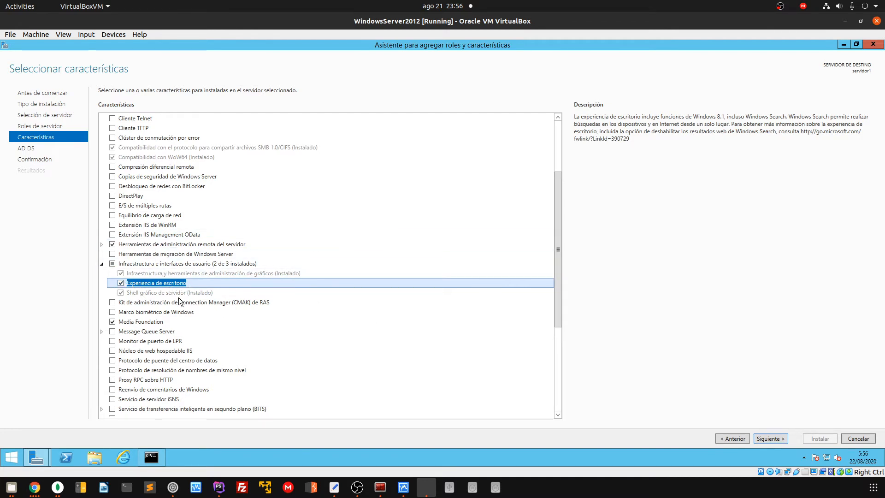
Go past the AD DS page, allow automatic restart, and start installing the roles and features
click(770, 439)
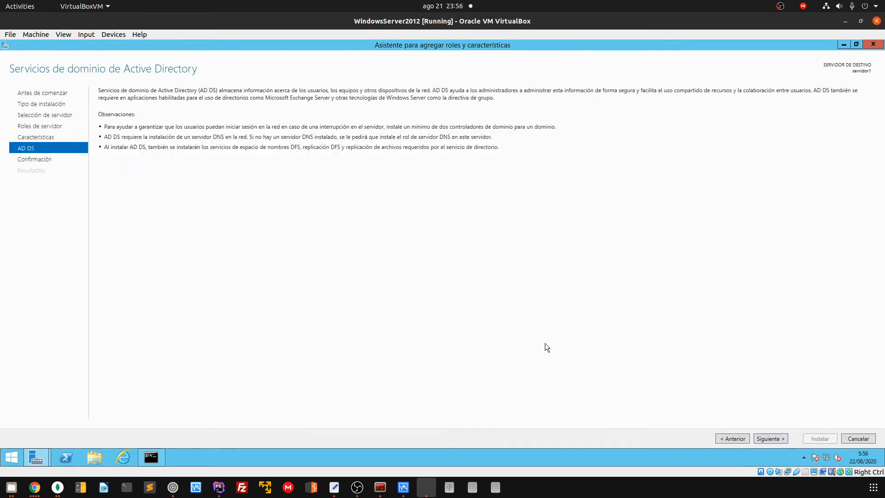
click(776, 438)
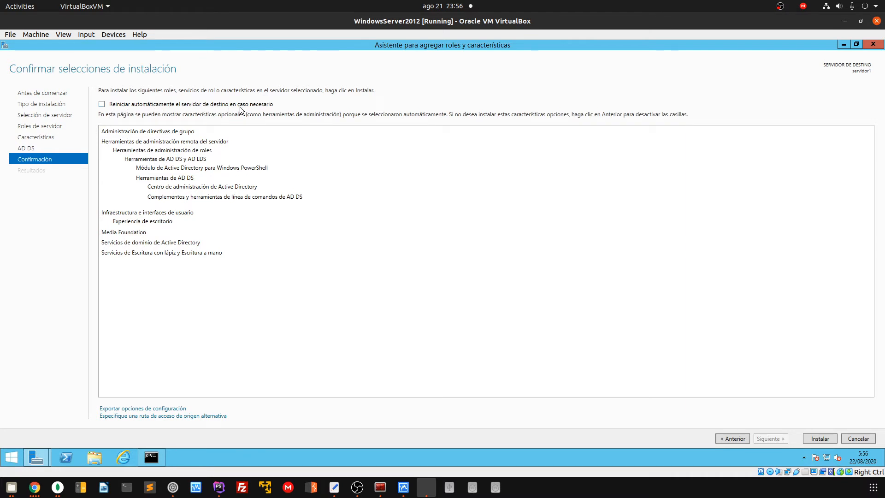
click(116, 104)
click(483, 283)
click(817, 440)
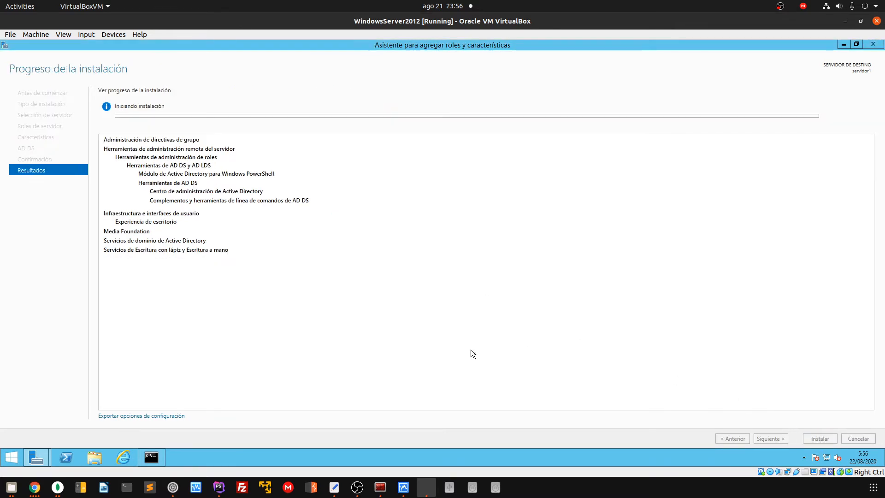
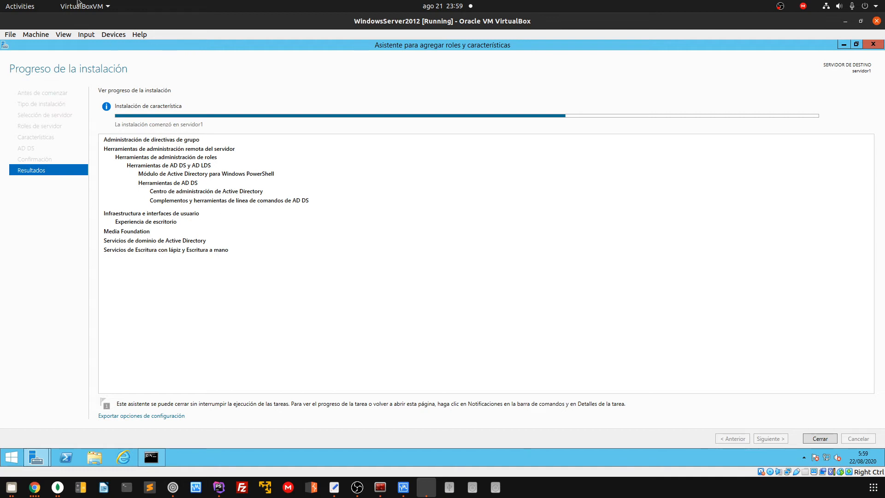
Switch host focus away from the VM while the server installs features and restarts
key(alt+Tab)
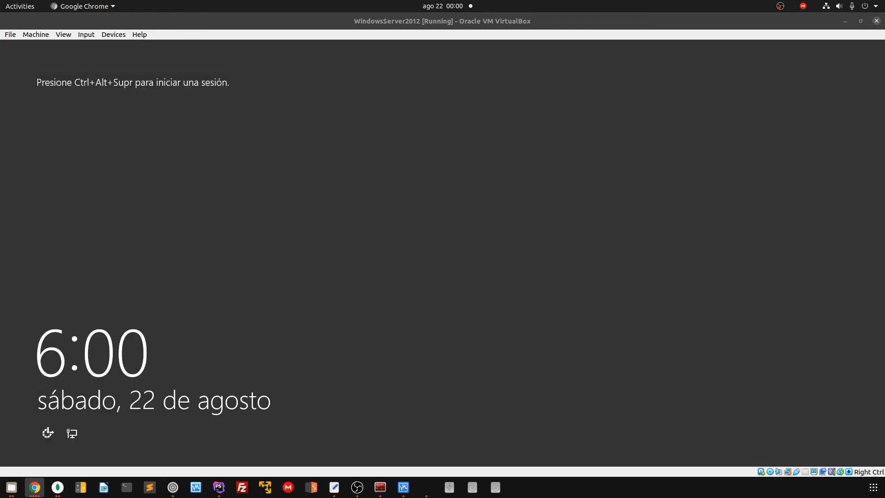
Sign in as Administrator using Insert Ctrl-Alt-Del and the account password
click(88, 35)
mouse_move(102, 43)
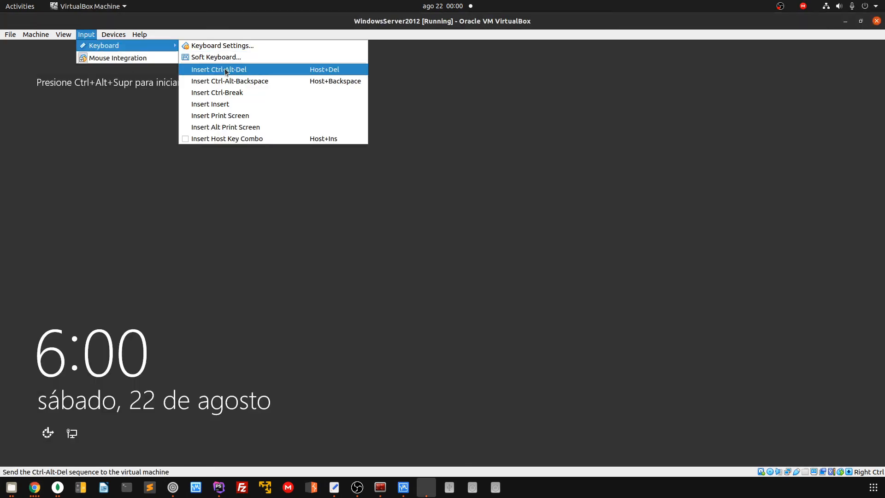
click(216, 68)
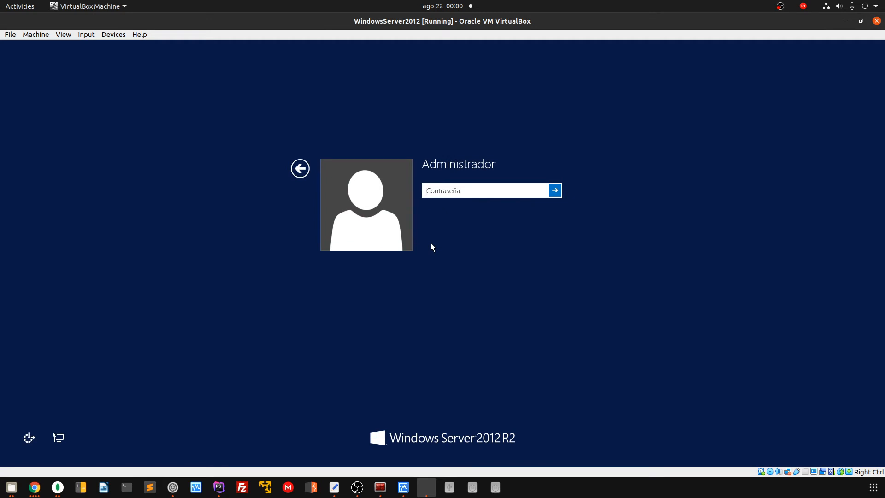
text(•••••••••)
key(Return)
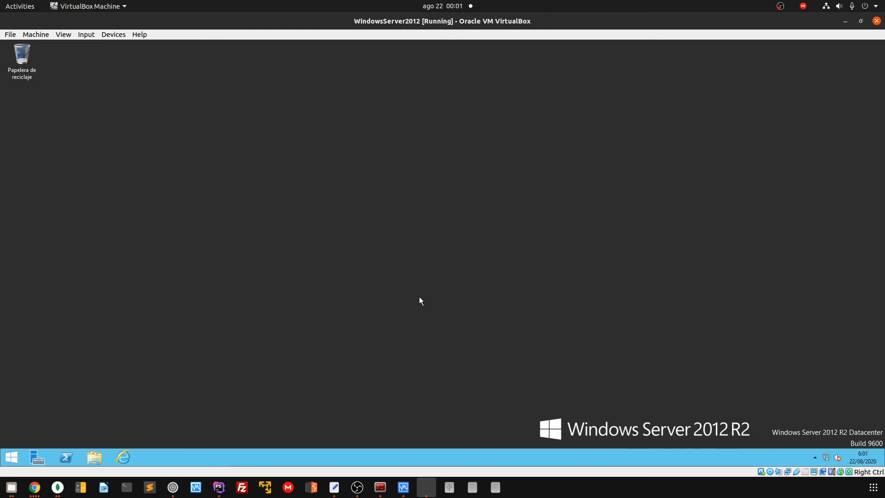
Open and dismiss the desktop context menu, then refocus the VM window
right_click(226, 216)
click(160, 186)
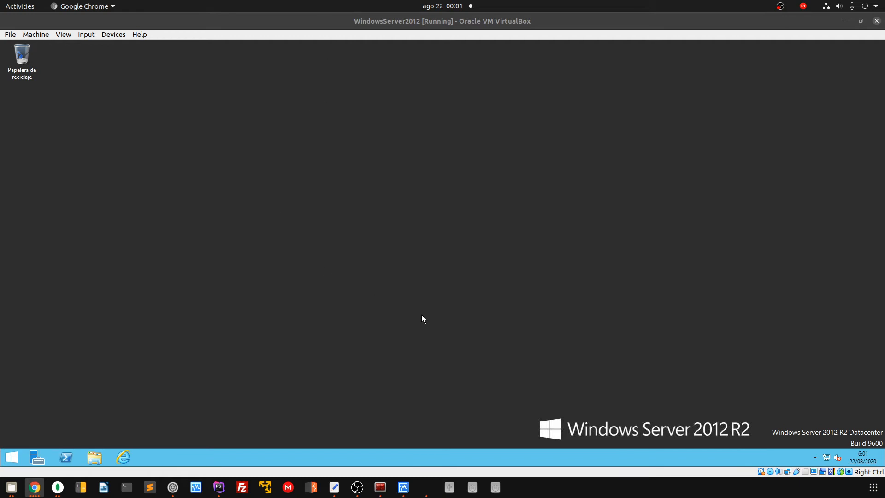
click(179, 340)
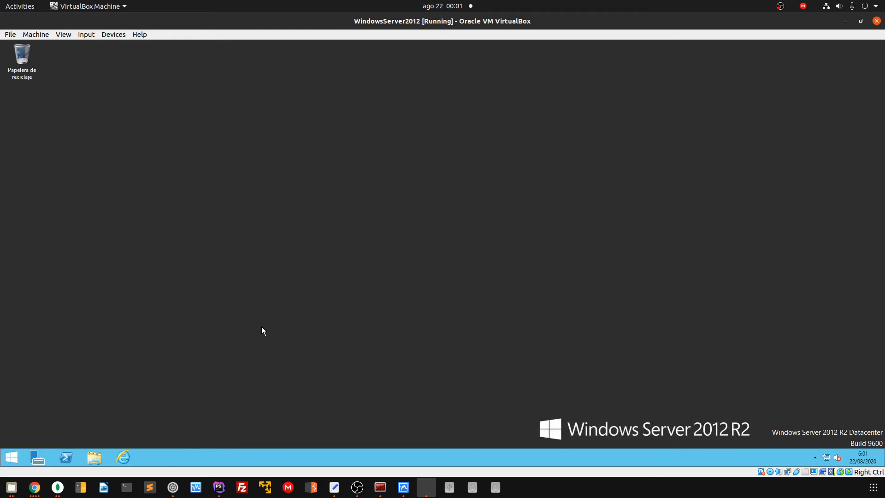
Launch Server Manager, resize and reposition it, then close and reopen it on the dashboard
click(37, 457)
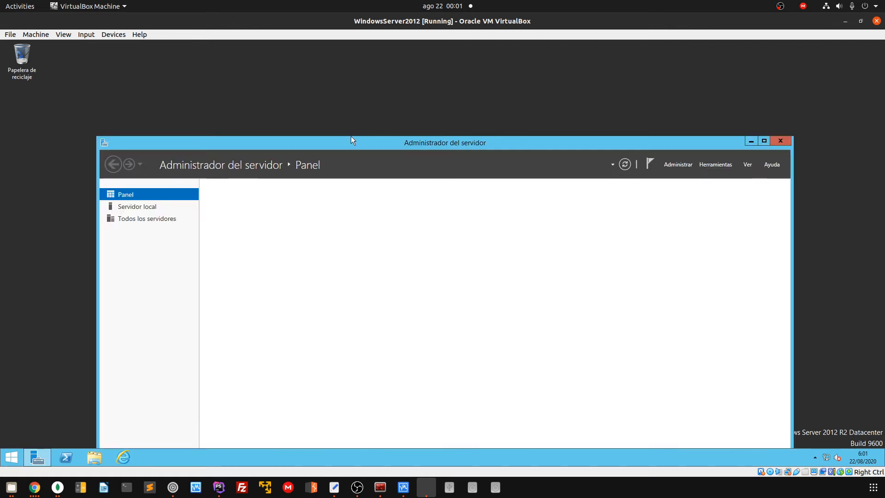
drag(350, 137, 372, 60)
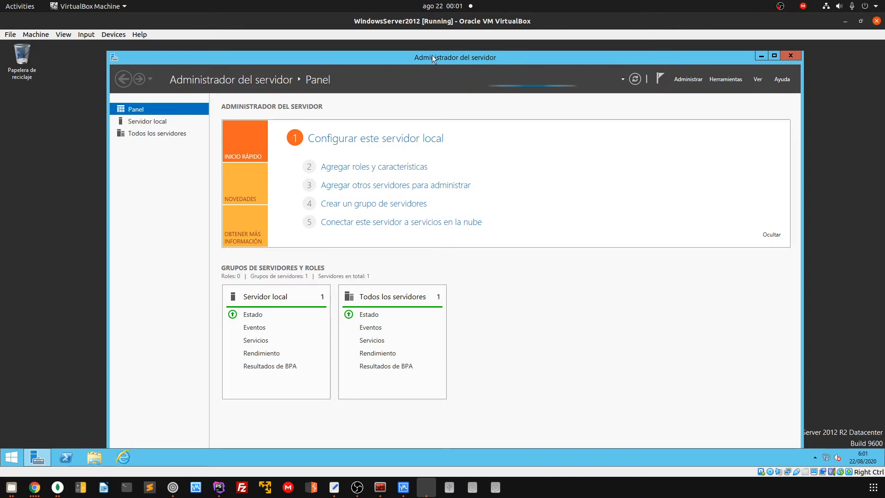
drag(432, 55, 432, 102)
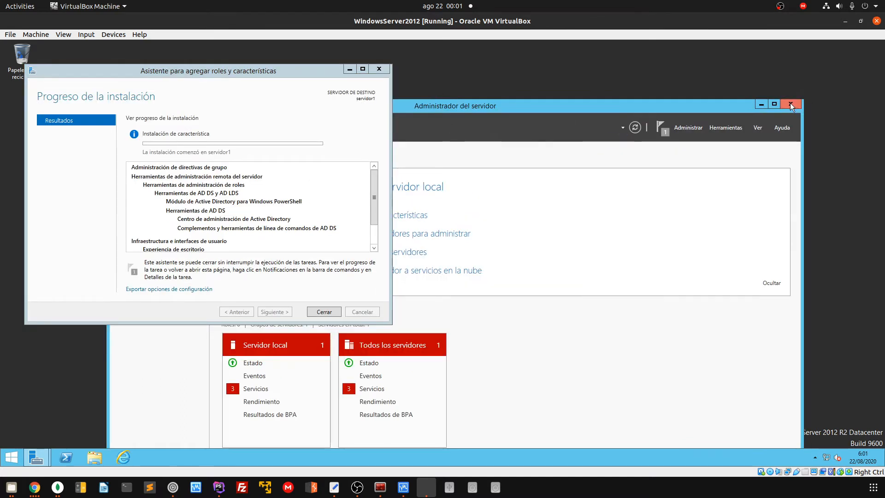
click(790, 103)
click(37, 458)
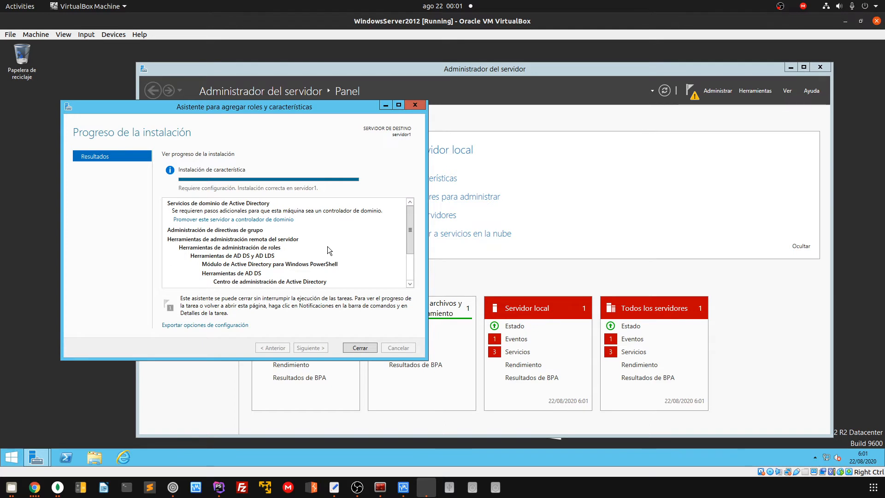
Reposition the installation progress window and show the pending post-deployment notifications
scroll(338, 274, down, 1)
scroll(338, 268, up, 2)
drag(303, 109, 673, 135)
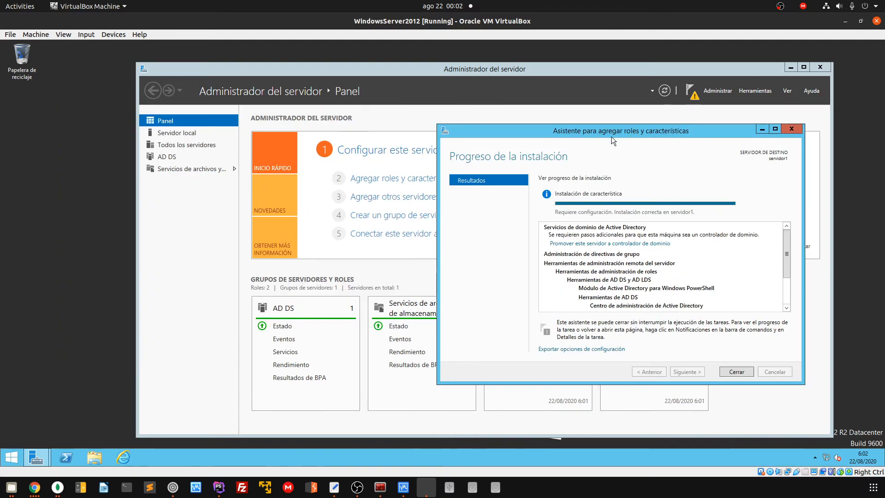
drag(613, 131, 301, 122)
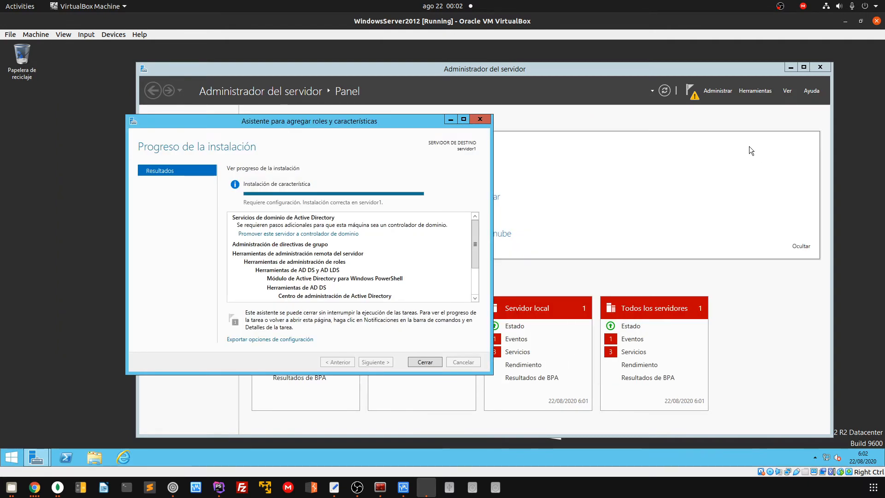
click(690, 91)
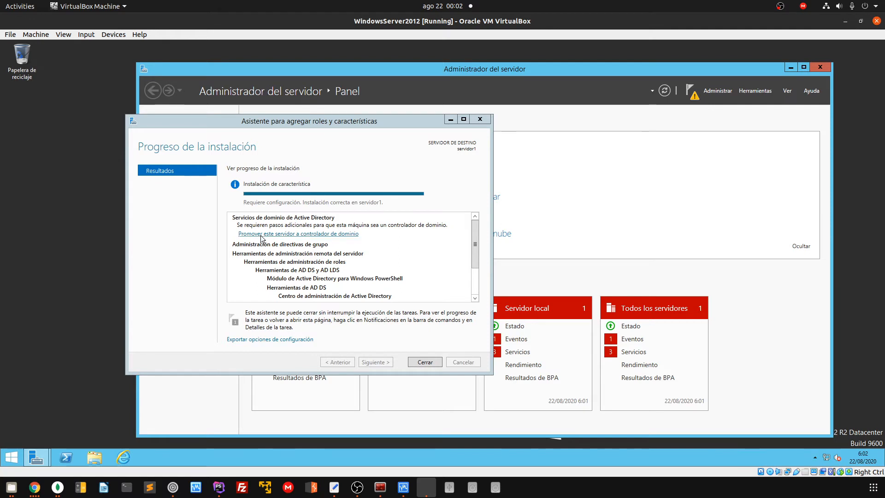
Start promoting the server to a domain controller and choose adding a new forest
click(328, 234)
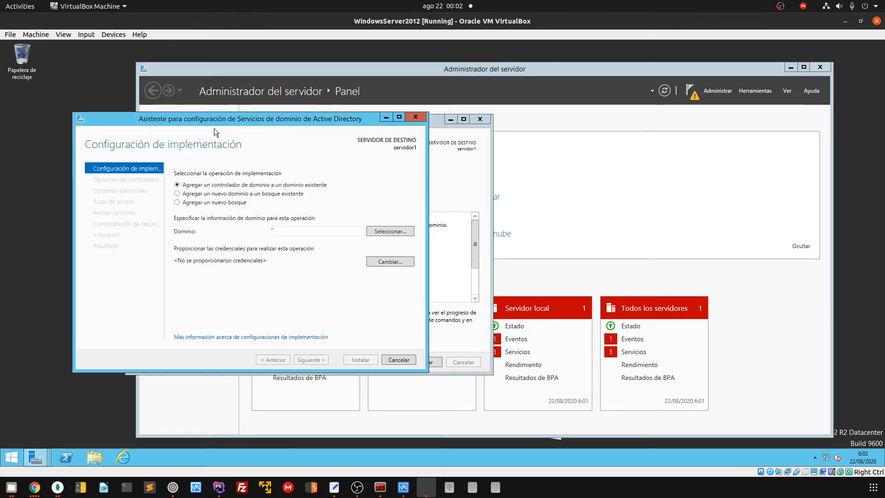
drag(241, 128, 400, 133)
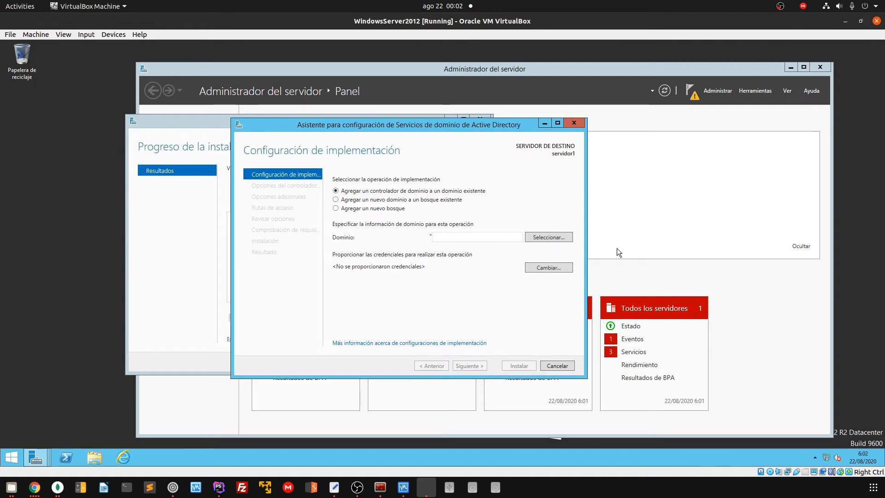
click(335, 200)
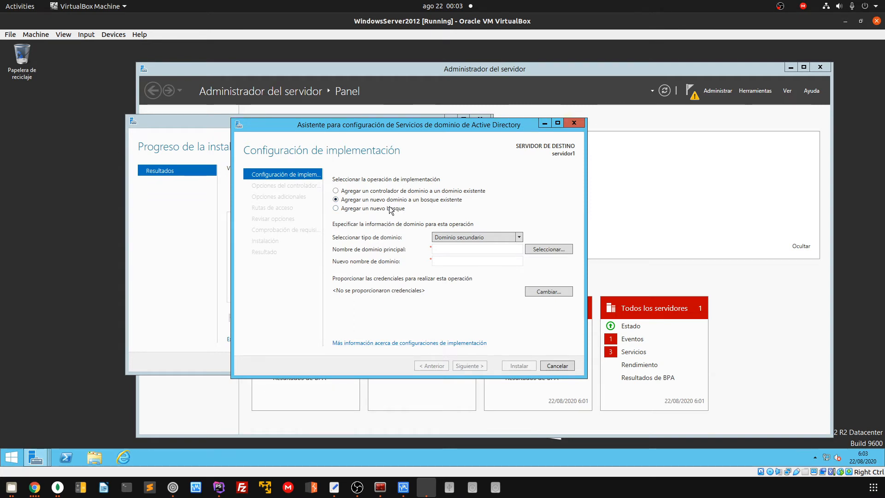
click(336, 208)
Enter hexagone.local as the root domain name
click(446, 236)
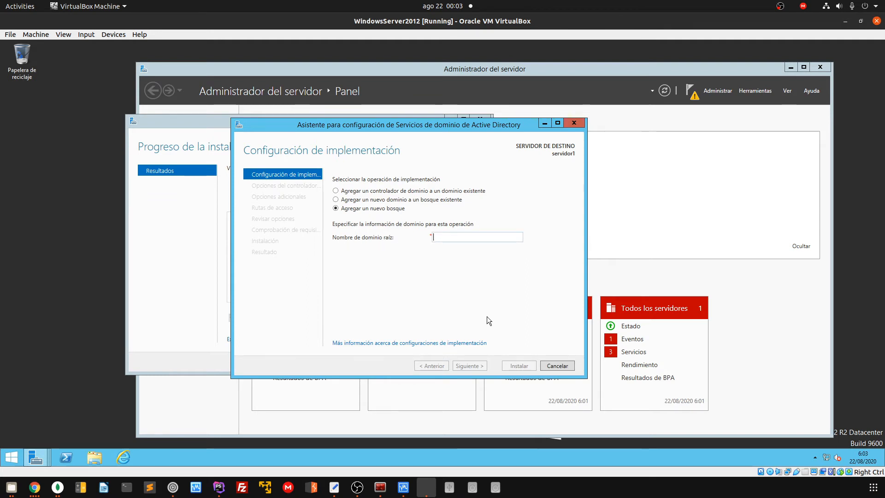
text(hexagone)
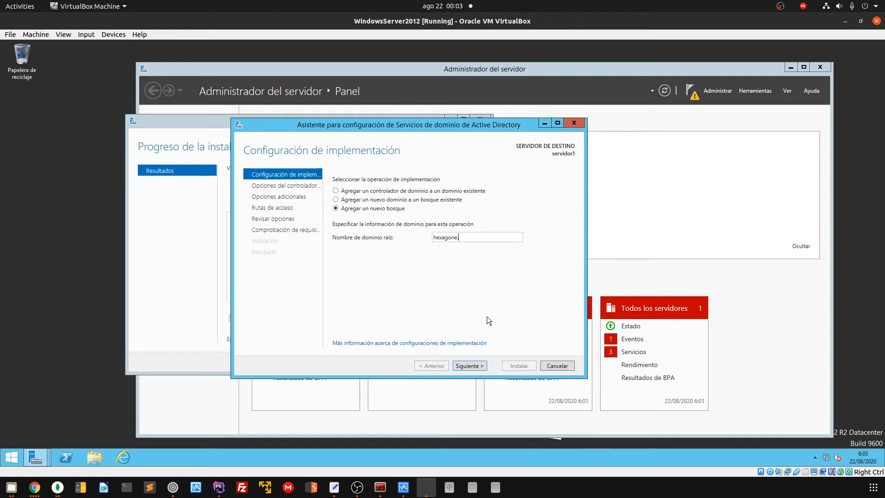
text(.local)
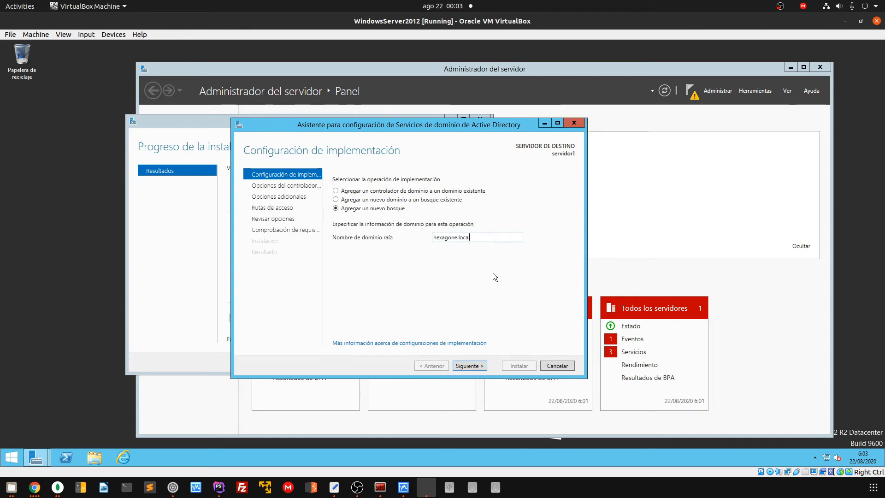
double_click(439, 241)
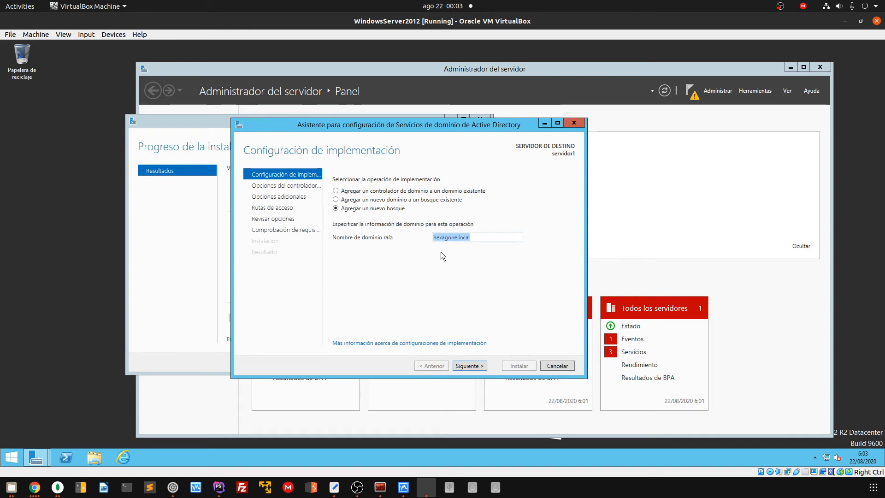
click(441, 241)
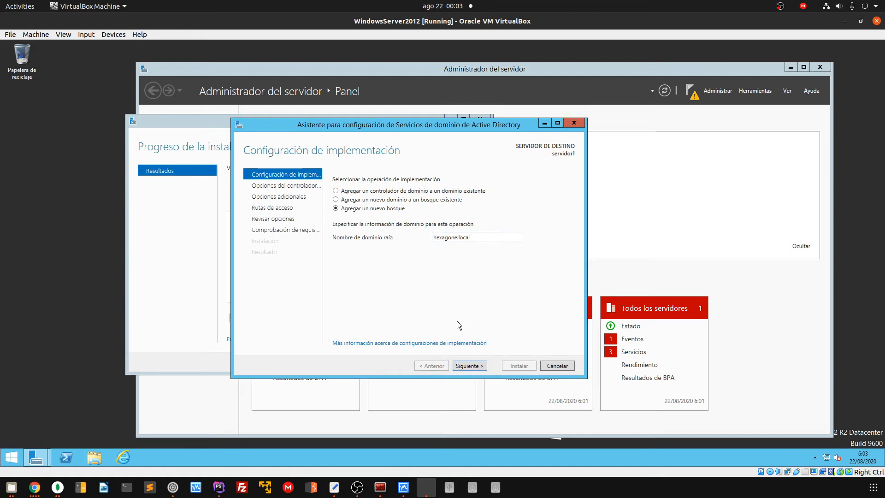
Advance to Domain Controller Options, keep forest level Windows Server 2012 R2, and inspect domain level choices
click(468, 366)
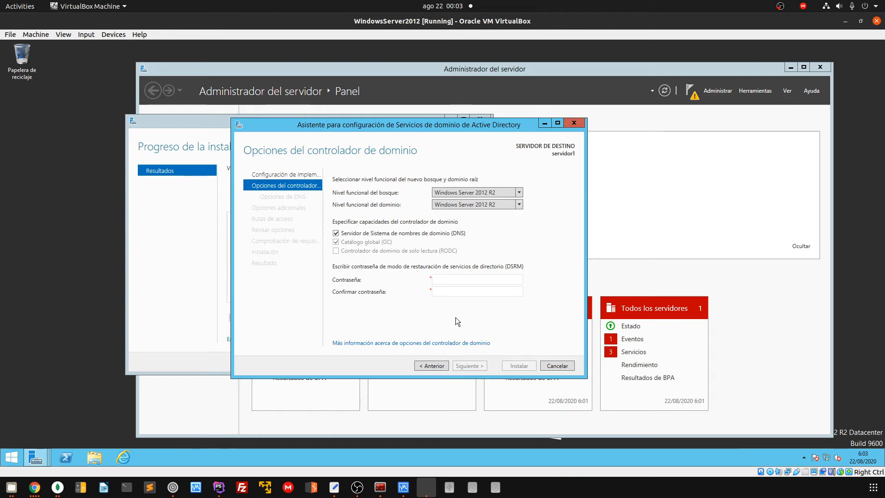
click(519, 192)
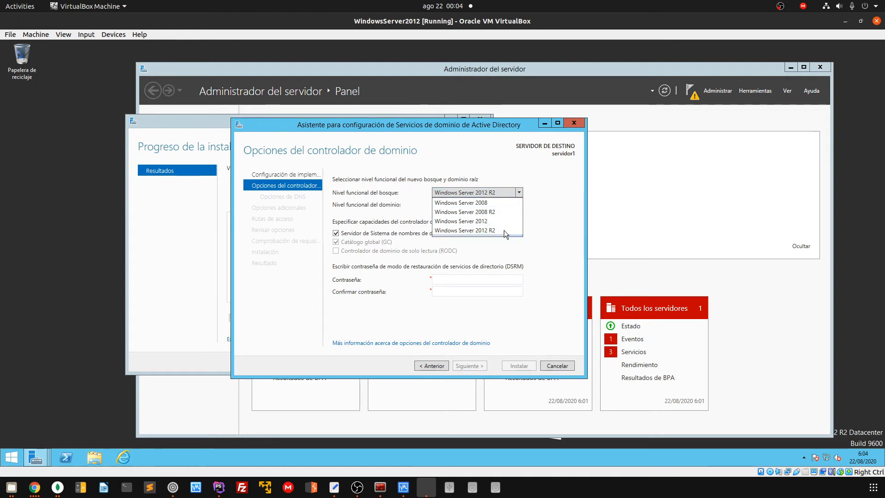
click(484, 230)
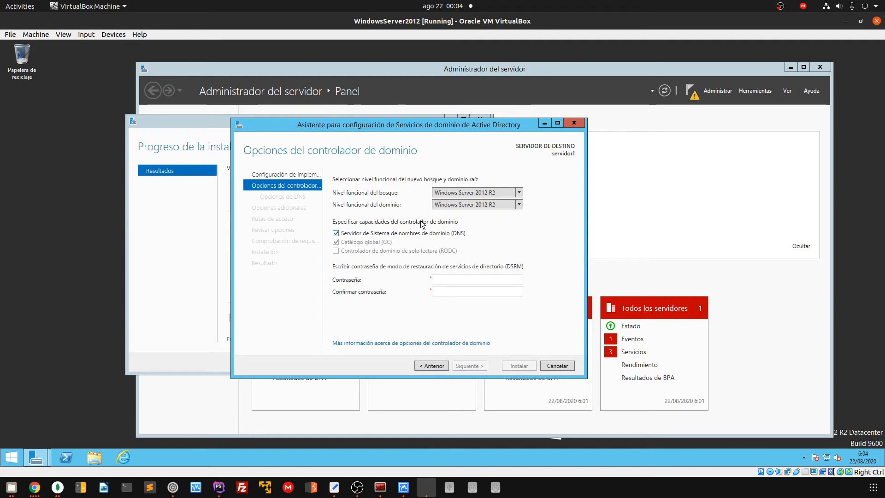
click(488, 206)
click(496, 205)
click(483, 206)
click(482, 206)
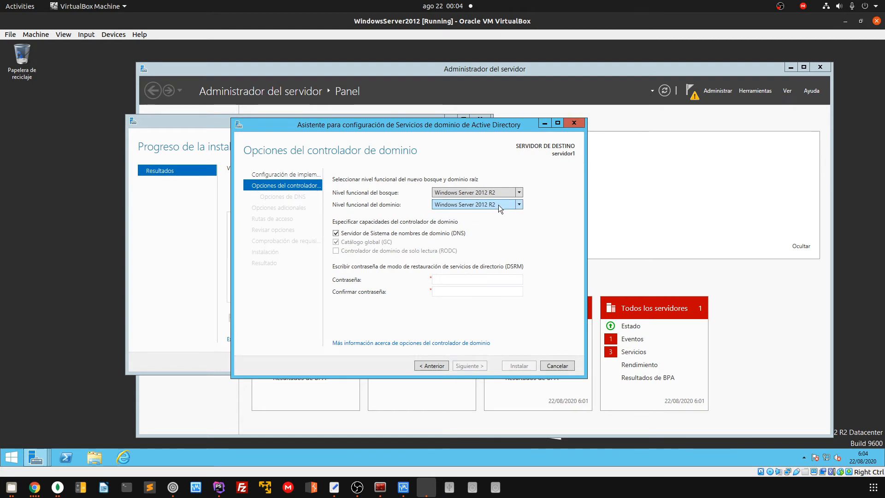
click(499, 205)
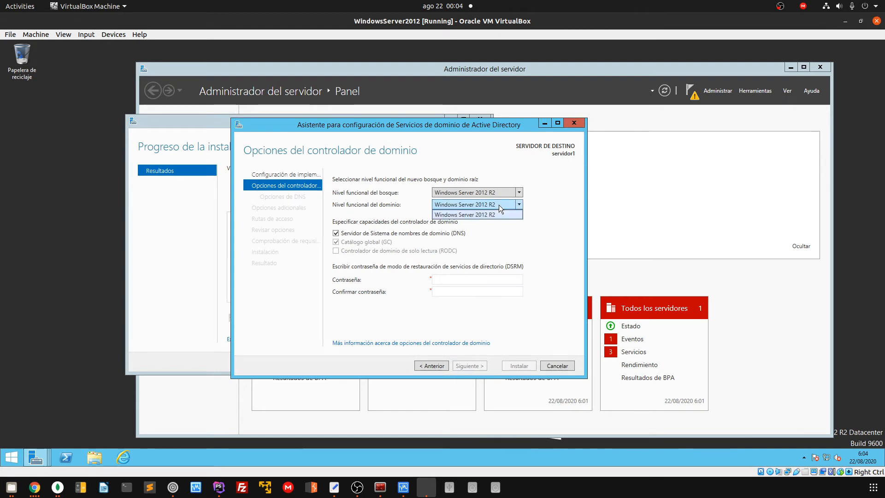
click(498, 204)
Try forest level Windows Server 2008 R2, revert to 2012 R2, and select the password field
click(507, 193)
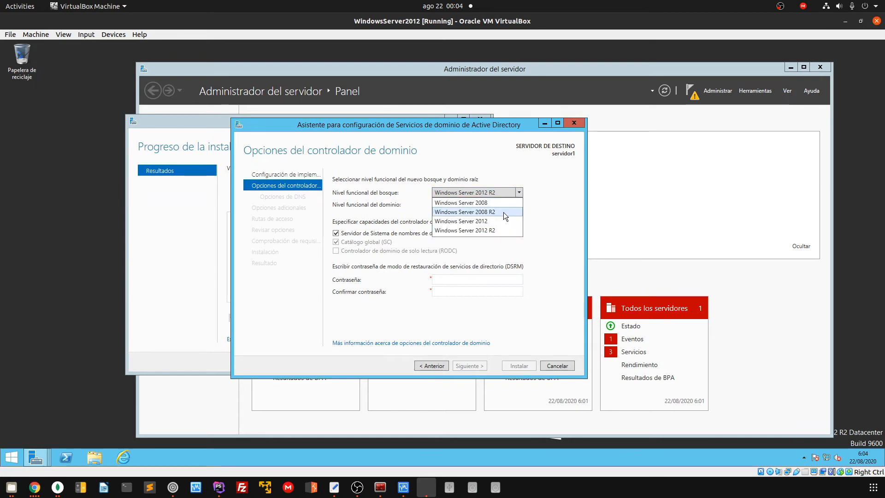
click(491, 212)
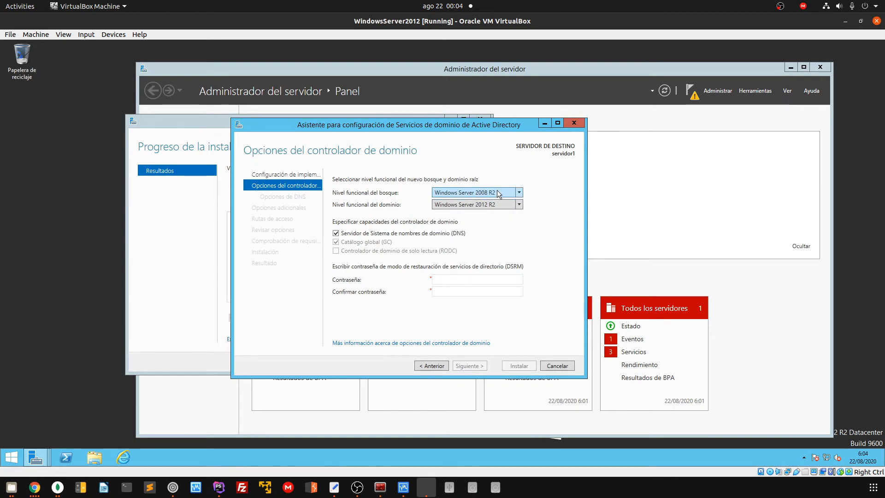
click(496, 204)
click(495, 204)
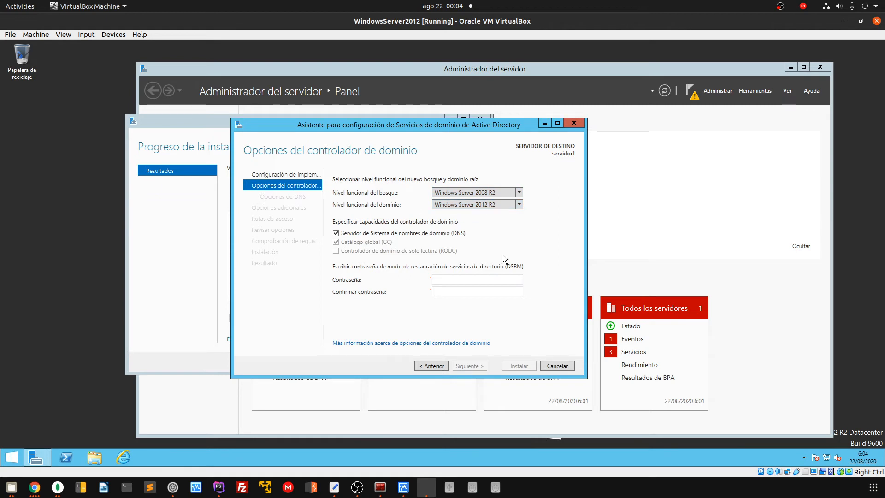
click(508, 204)
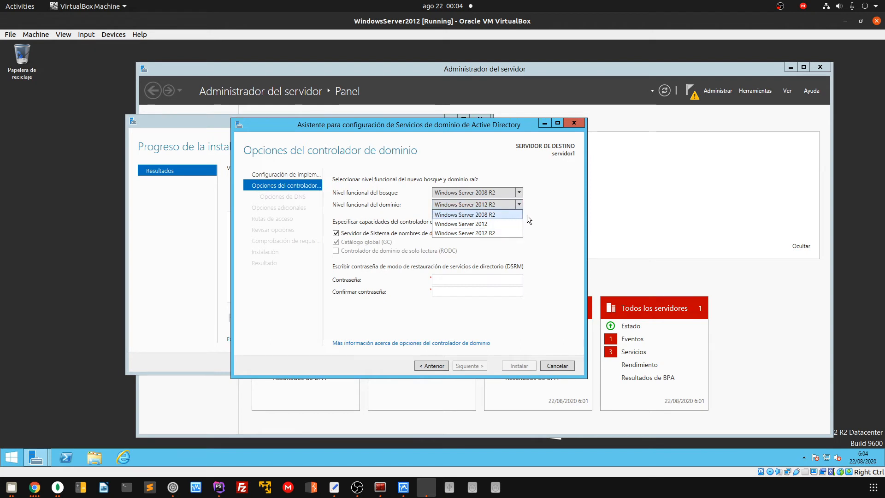
click(519, 199)
click(519, 193)
click(510, 231)
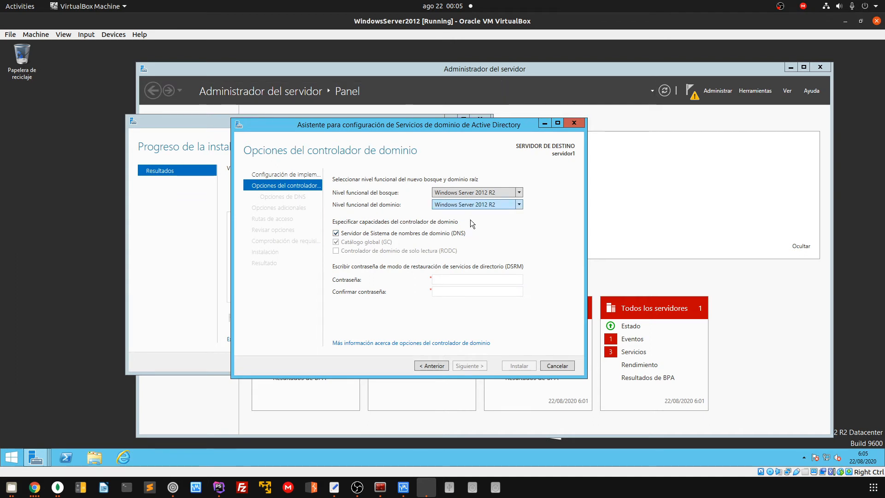
click(439, 281)
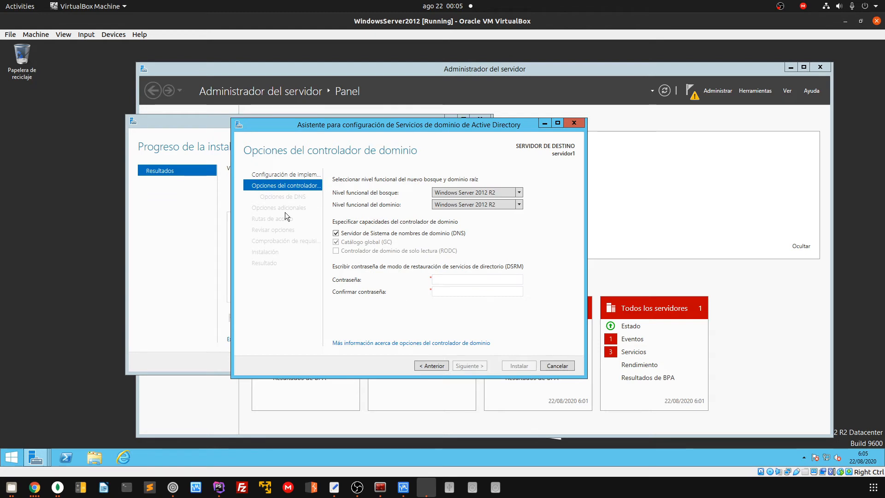
Enter and confirm the DSRM password, then continue to the DNS Options page
click(466, 279)
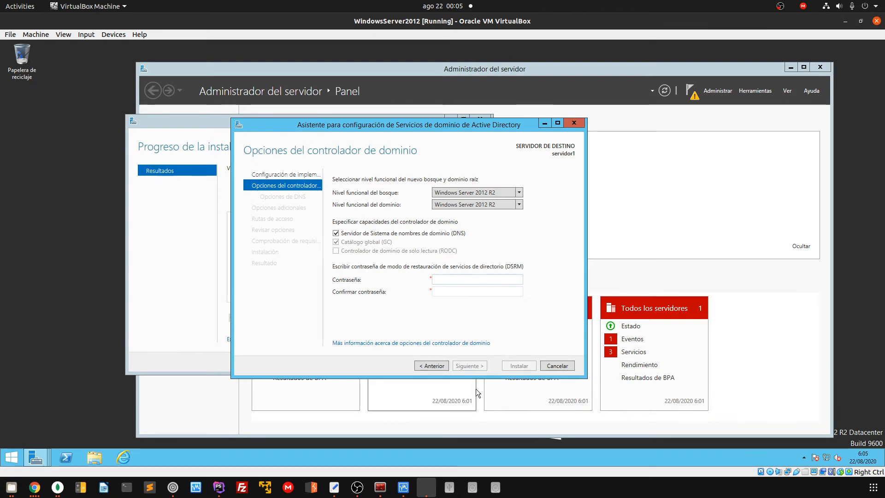
text(••••••••••)
key(Tab)
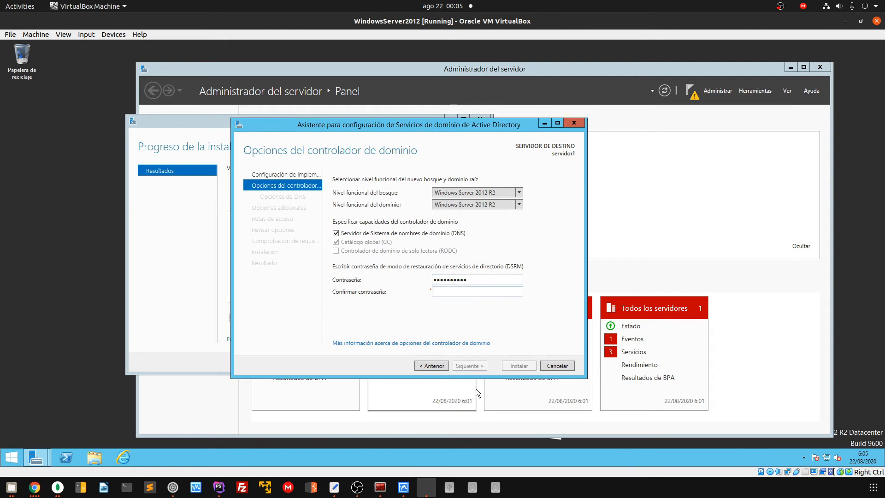
text(••••••••••)
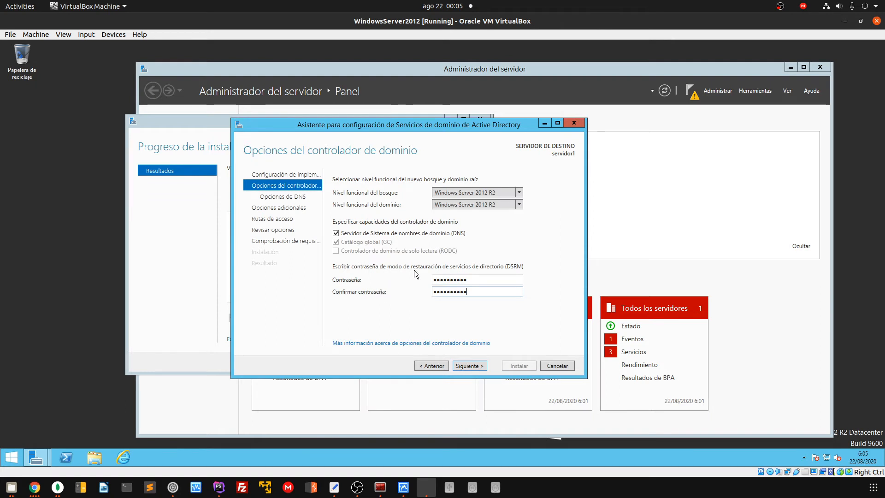
click(469, 364)
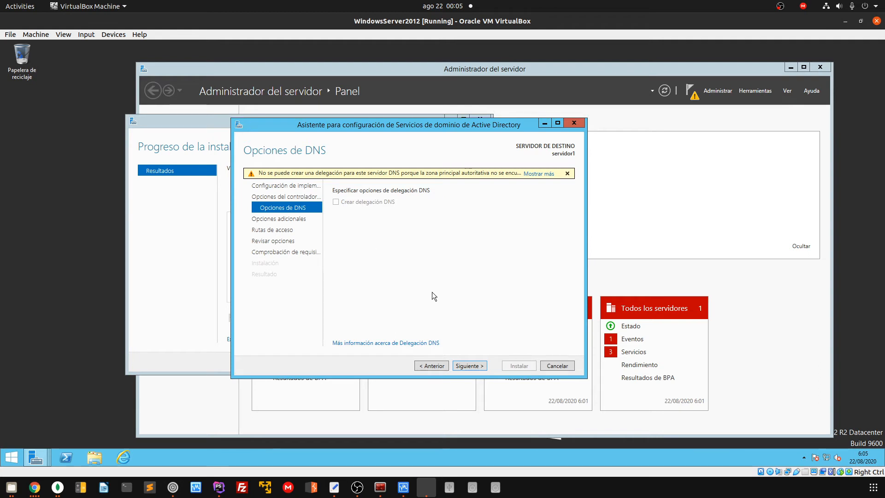
Pass DNS Options, accept NetBIOS name HEXAGONE, and check the default NTDS database path
click(479, 365)
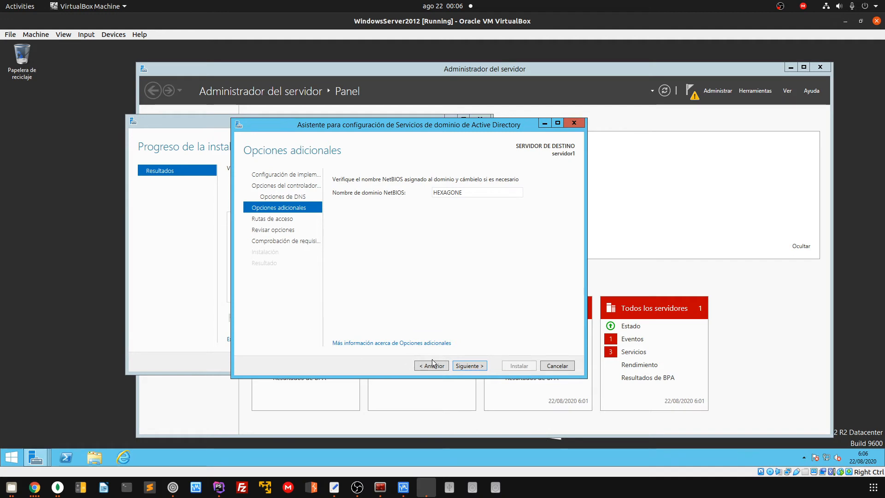
click(472, 367)
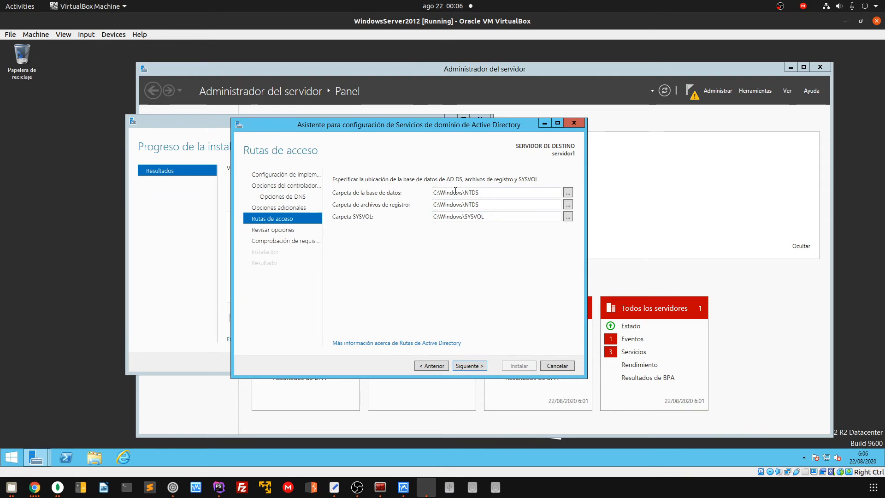
double_click(483, 192)
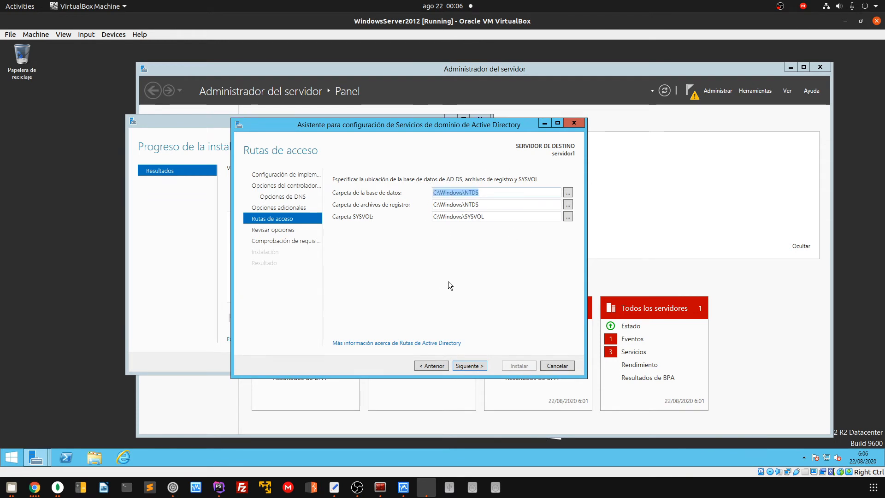
key(Tab)
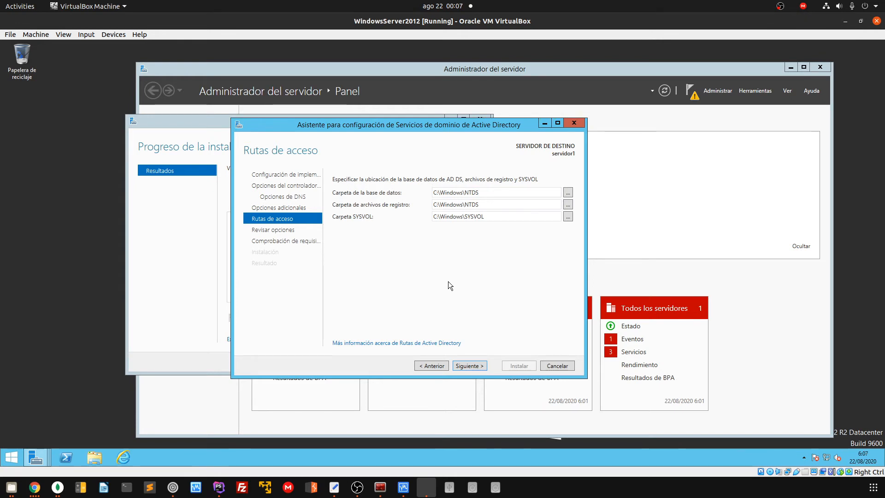
Open the review summary and highlight domain name hexagone and NetBIOS name HEXAGONE
click(482, 368)
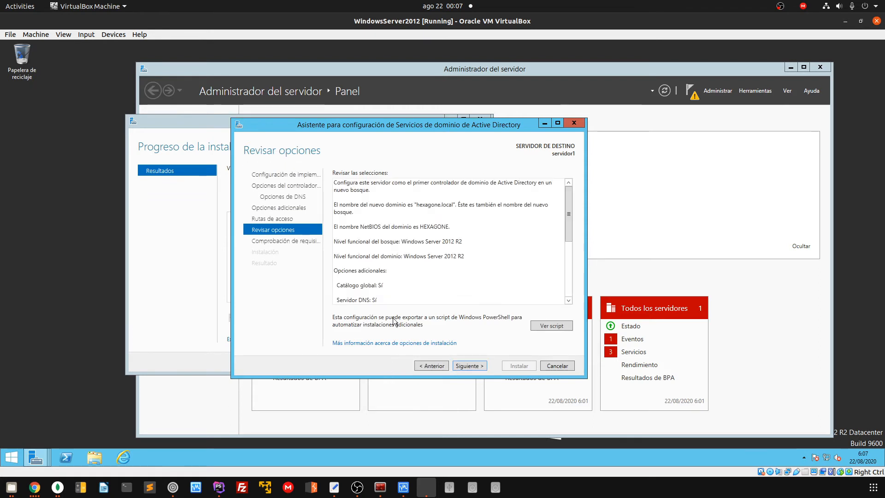
scroll(443, 287, down, 5)
scroll(443, 286, up, 5)
scroll(442, 290, down, 5)
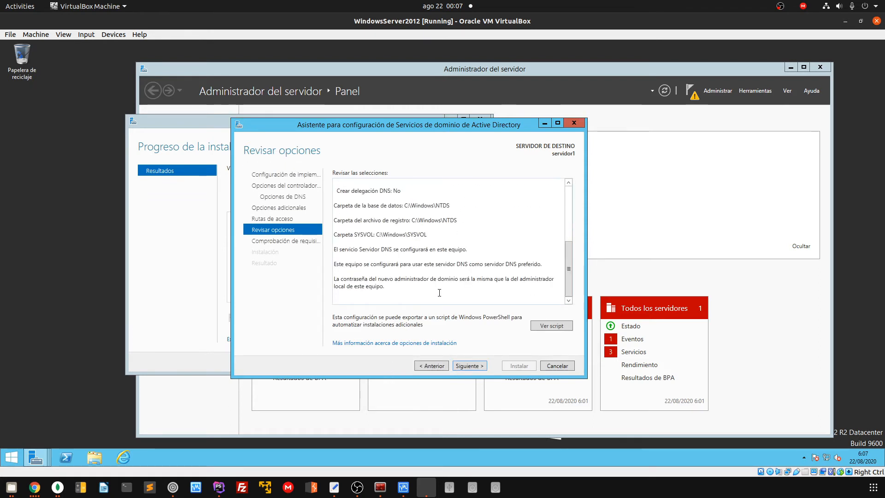
scroll(440, 292, up, 5)
scroll(440, 292, down, 3)
scroll(440, 292, up, 3)
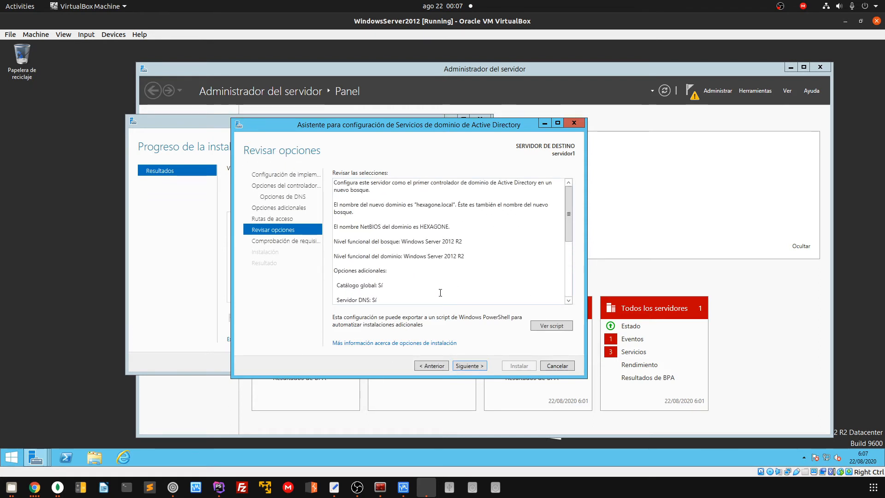
key(ctrl+a)
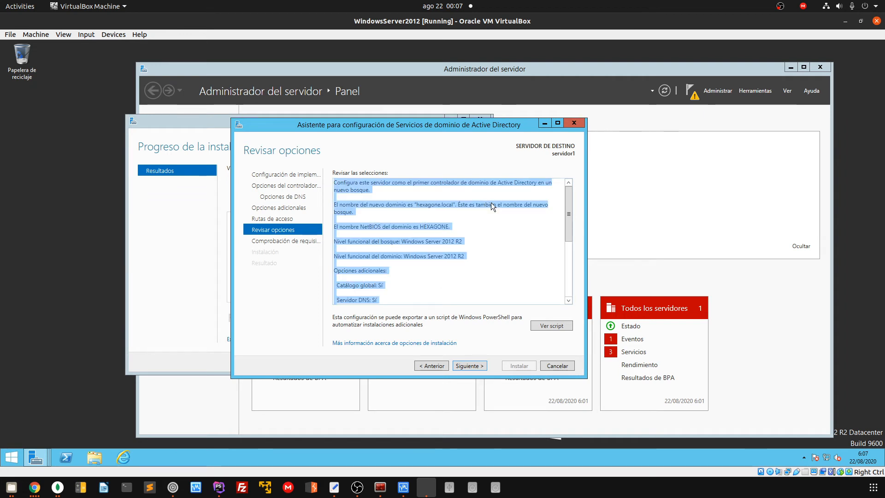
double_click(428, 205)
click(424, 206)
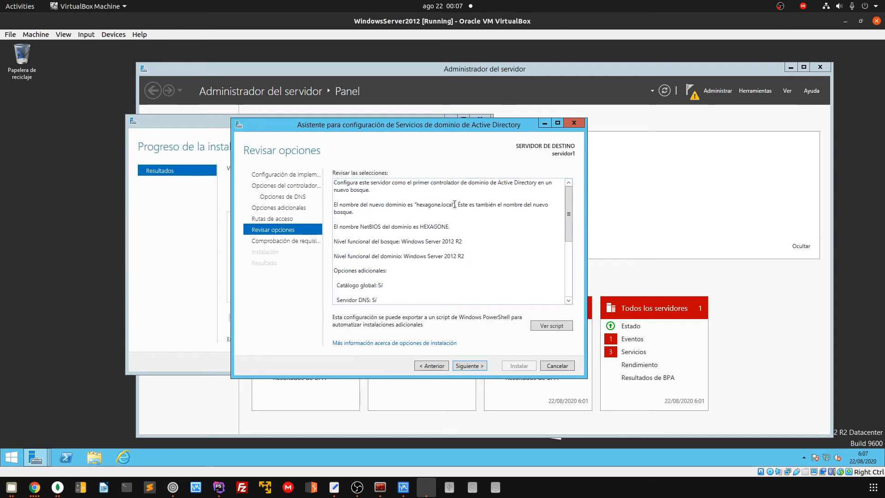
double_click(427, 226)
Highlight the forest and domain functional levels, both Windows Server 2012 R2
scroll(440, 278, down, 2)
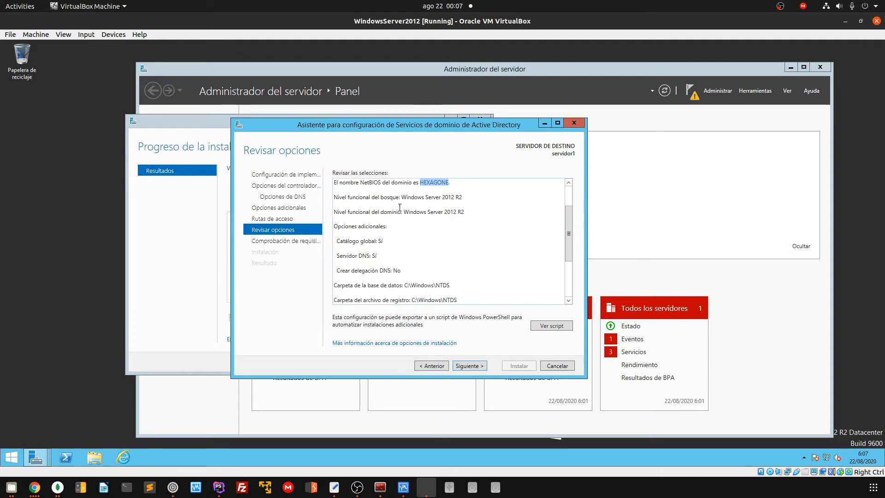
drag(358, 197, 460, 197)
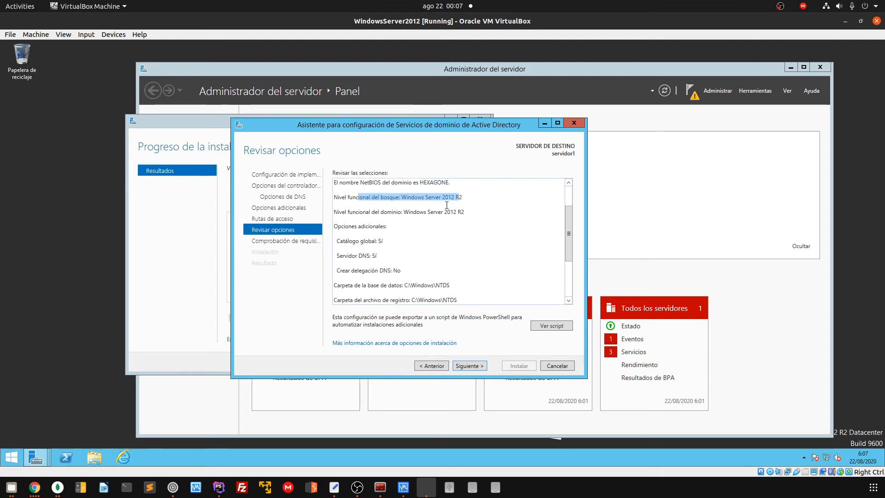
click(439, 201)
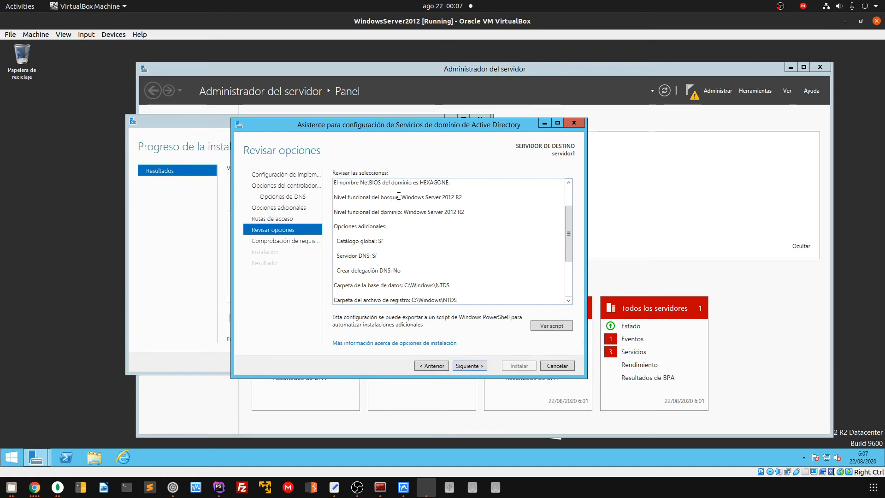
drag(399, 197, 475, 209)
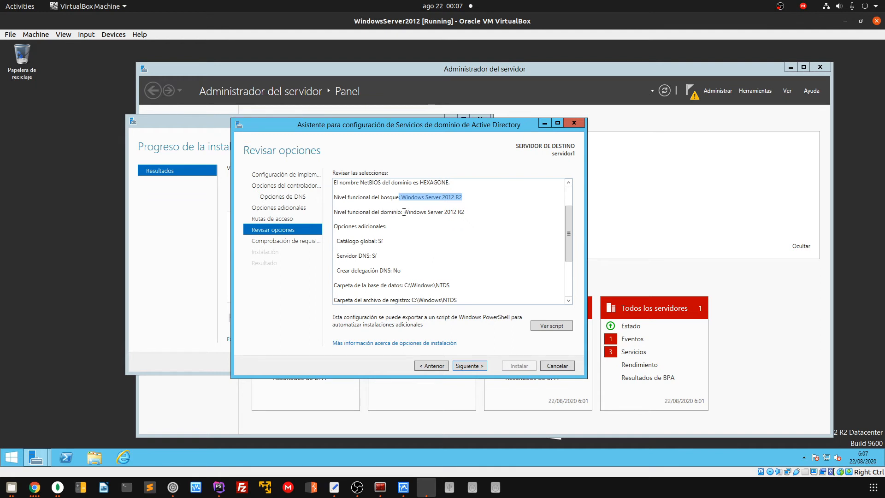
drag(404, 212, 484, 232)
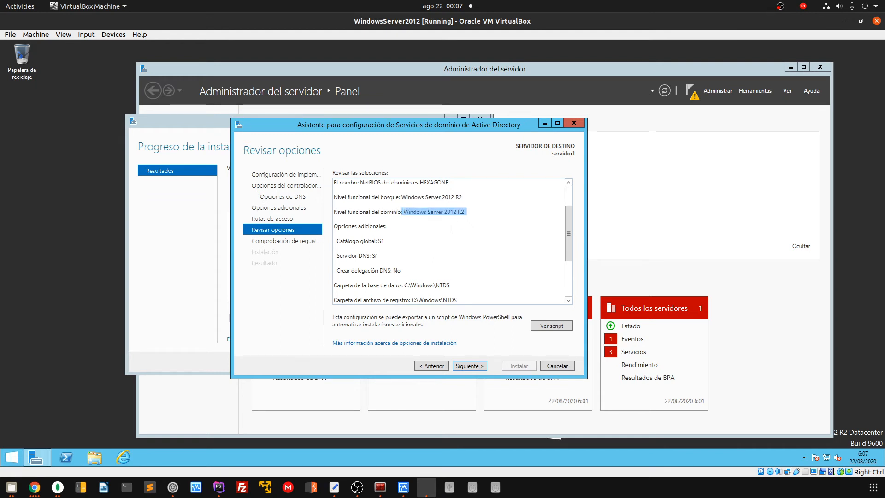
double_click(447, 213)
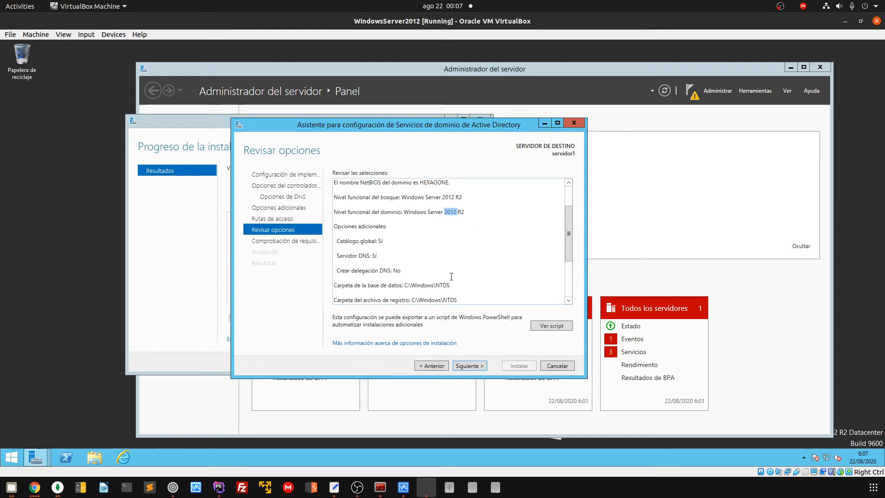
Highlight the Catálogo global: Sí, Servidor DNS: Sí and Crear delegación DNS: No lines
scroll(443, 265, down, 1)
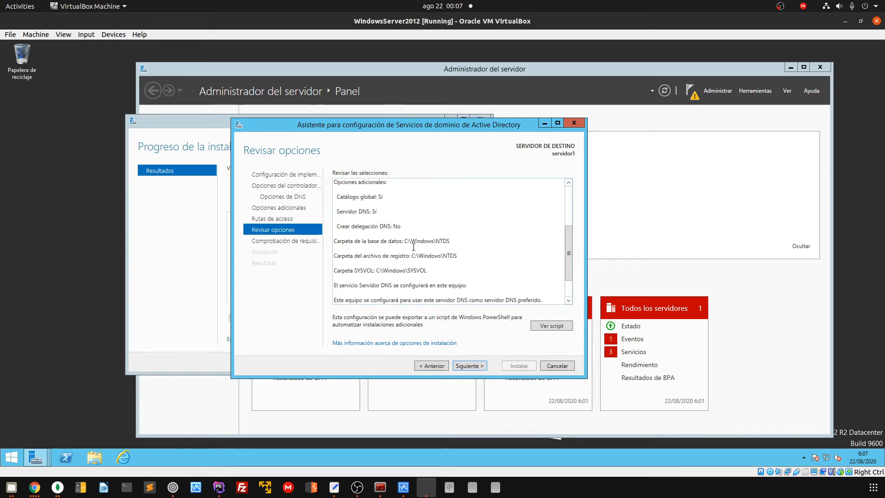
drag(336, 197, 387, 196)
click(387, 197)
drag(356, 212, 379, 212)
drag(343, 212, 402, 226)
click(339, 212)
drag(338, 212, 377, 212)
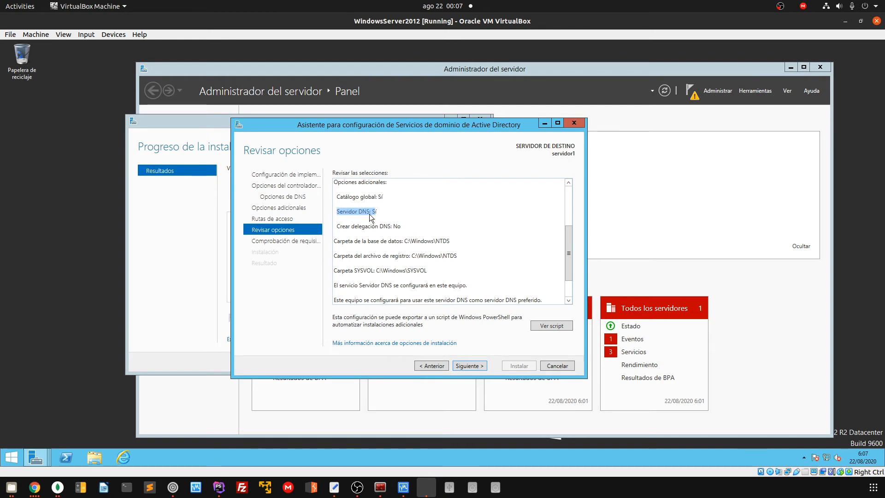
click(360, 211)
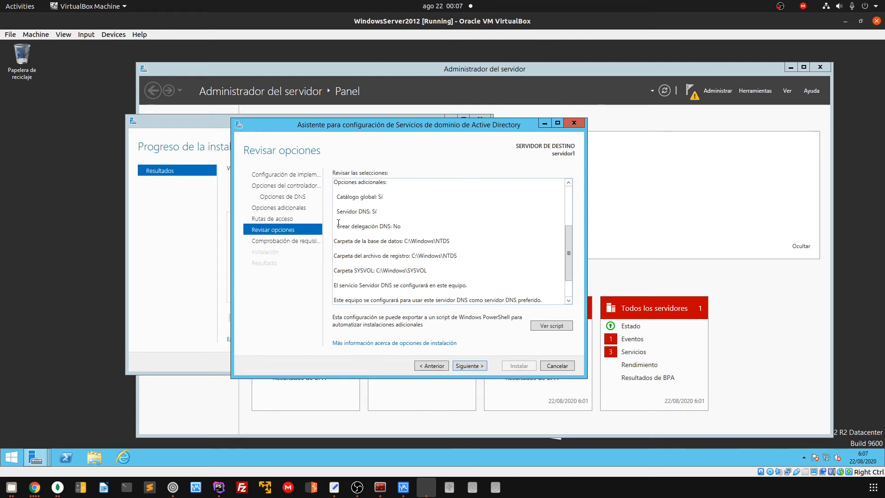
drag(338, 223, 397, 226)
click(408, 224)
drag(337, 211, 410, 229)
click(377, 212)
click(410, 229)
Highlight the final summary paragraphs and proceed to the prerequisite check
scroll(428, 271, down, 1)
drag(333, 212, 431, 249)
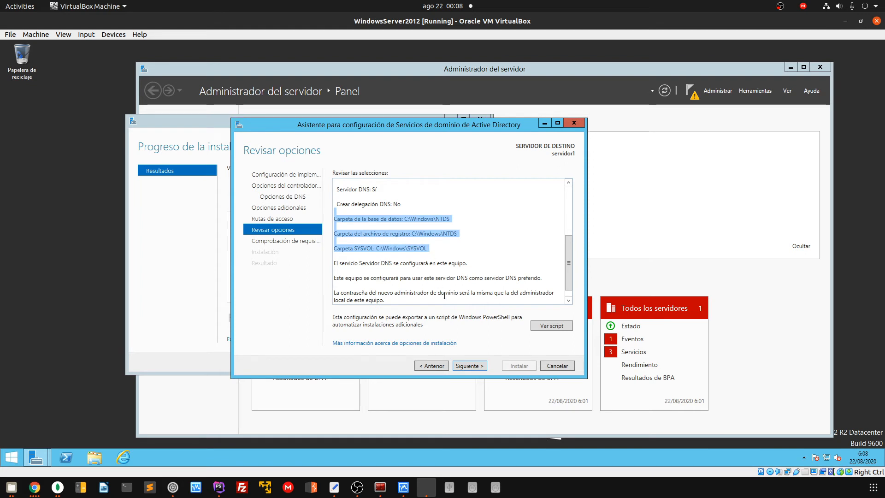
scroll(445, 296, down, 1)
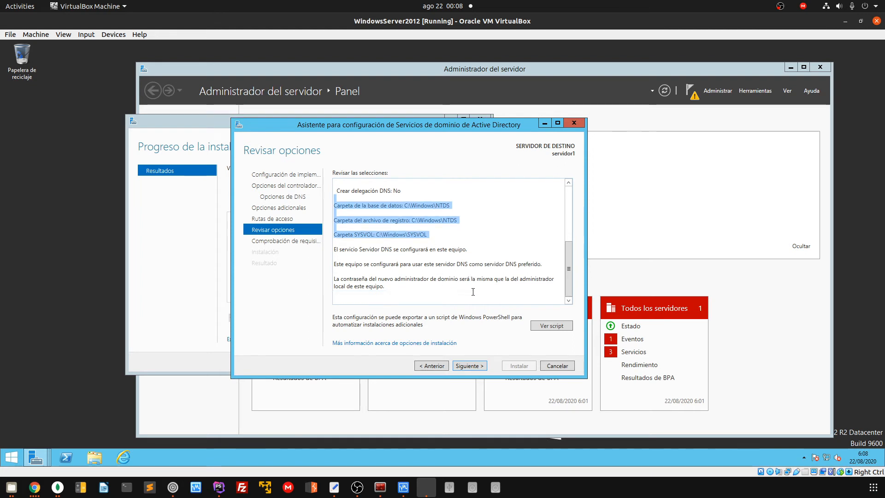
drag(443, 243, 453, 291)
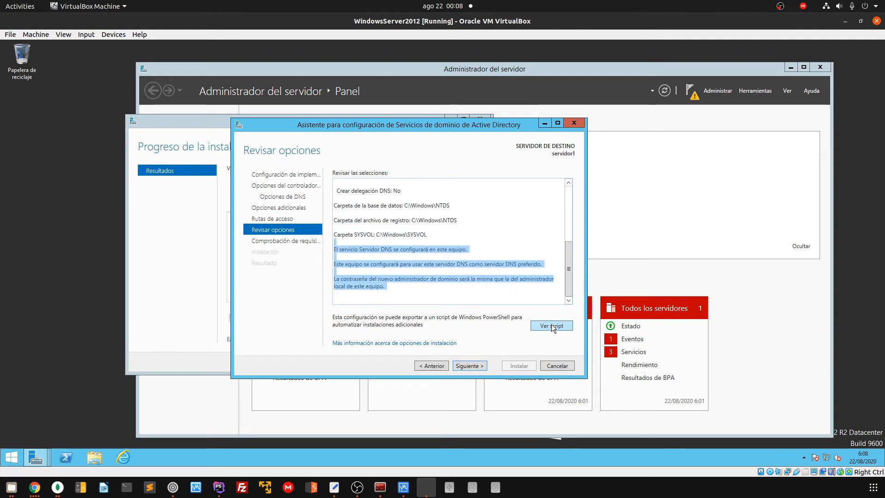
click(474, 366)
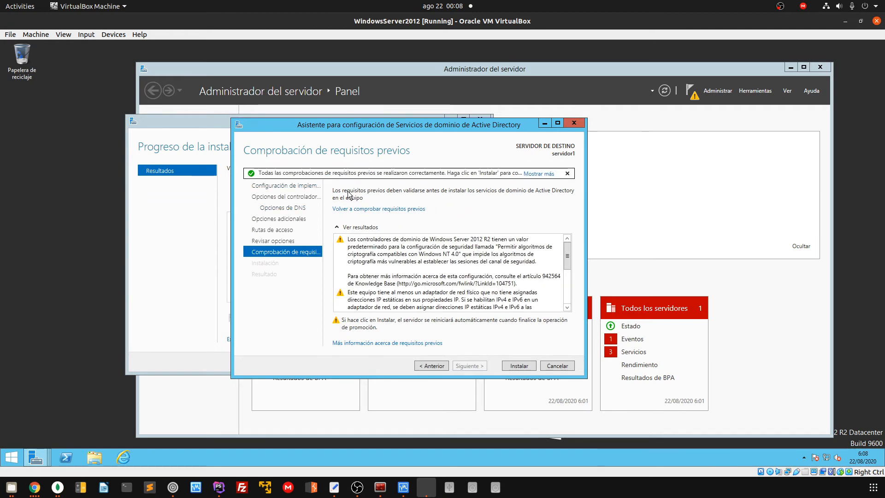
Review the passed prerequisite results and start the domain controller installation
scroll(423, 267, down, 10)
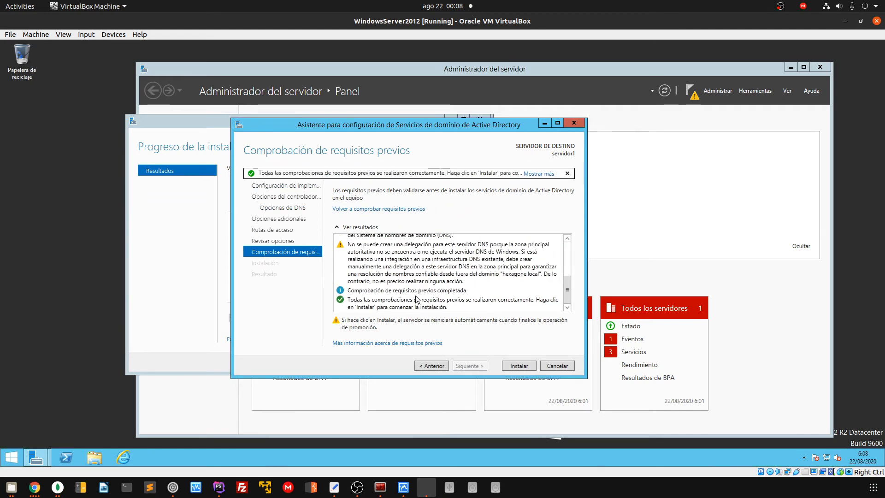
scroll(417, 300, up, 5)
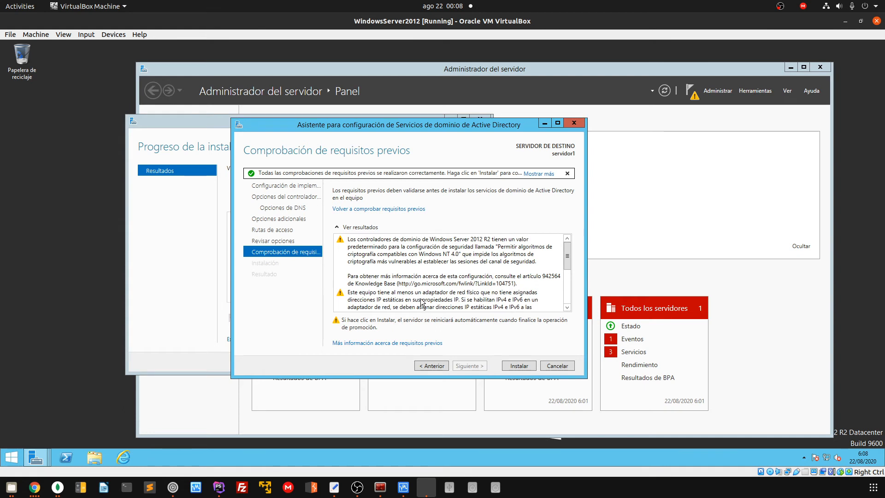
scroll(423, 300, down, 5)
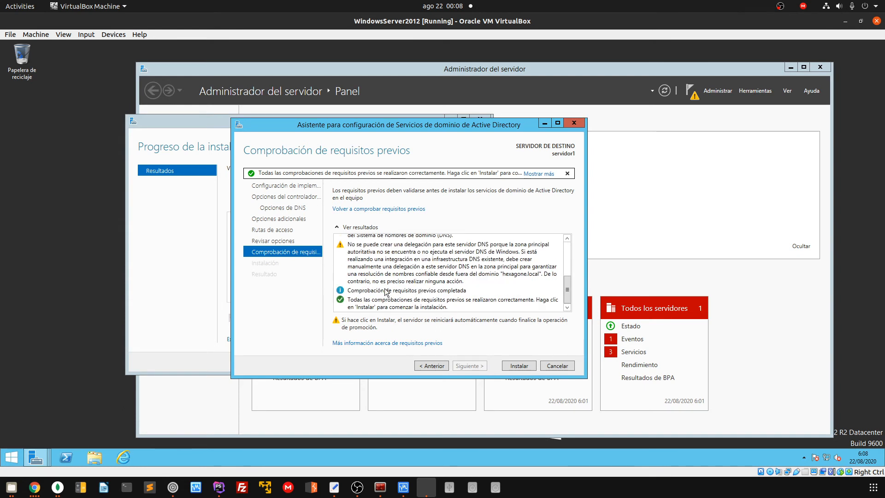
click(519, 364)
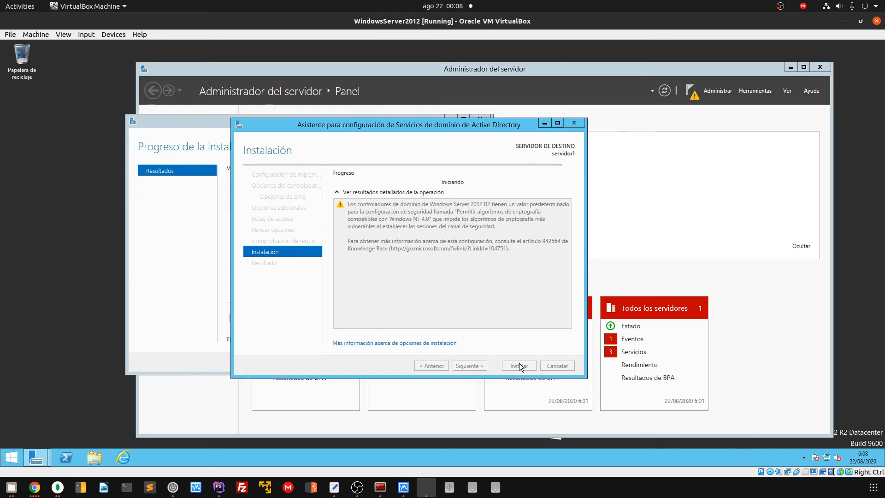
In the host terminal, clear the screen, move up with cd .., and clear again
click(380, 488)
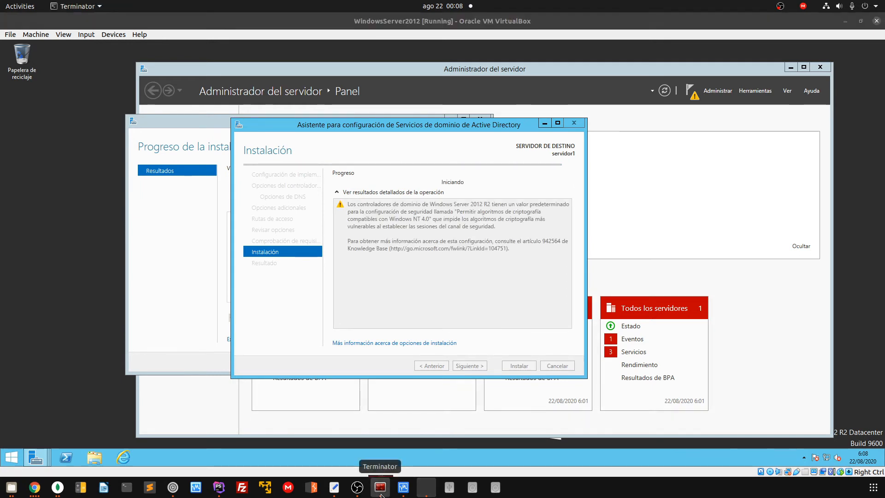
text(clear)
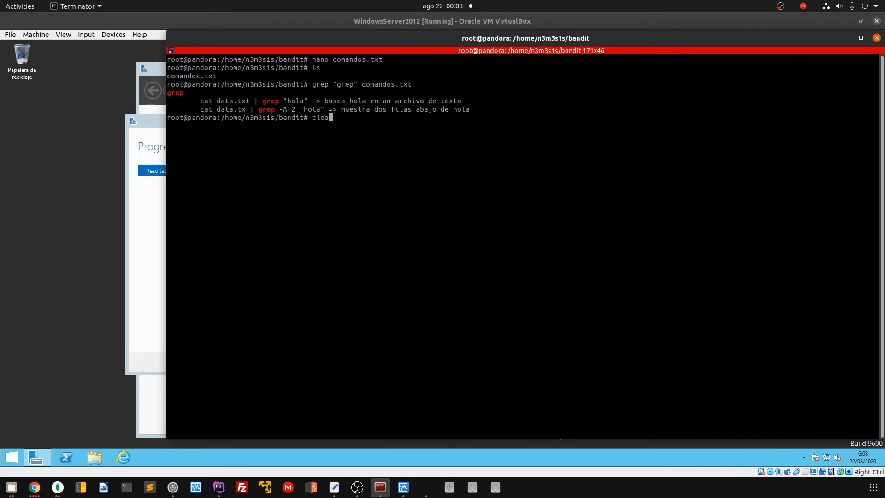
key(Return)
text(cd ..)
key(Return)
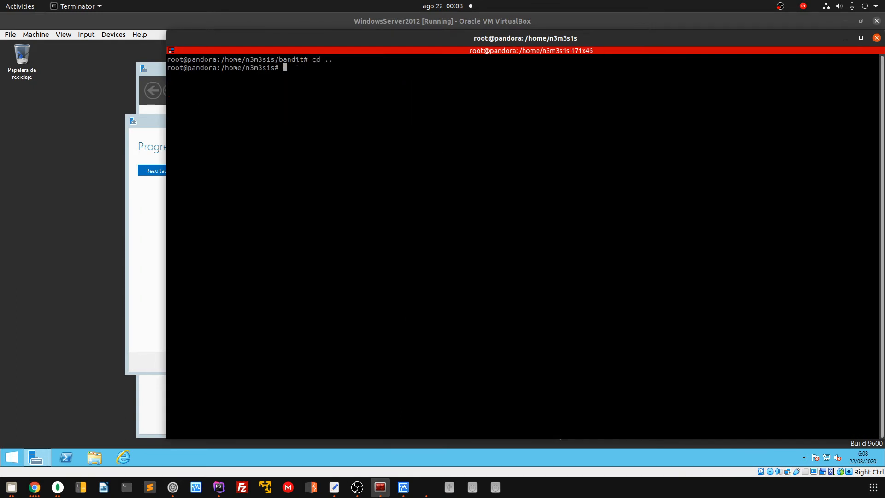
text(clear)
key(Return)
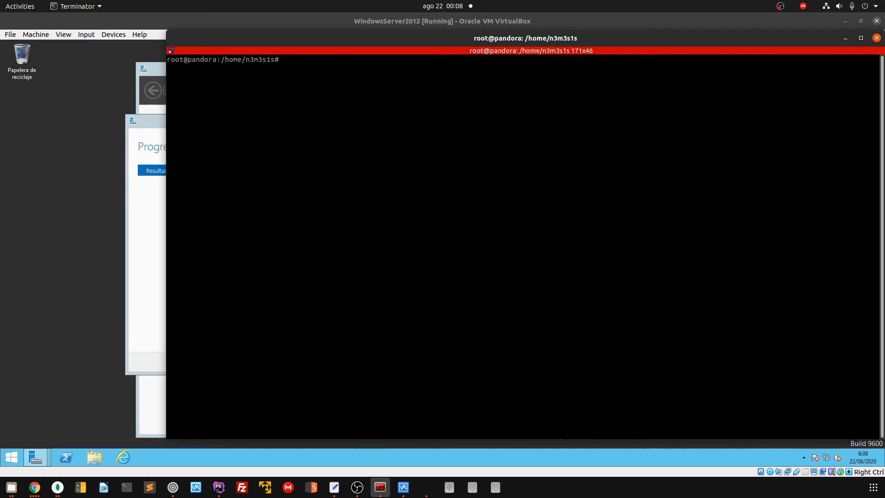
In the VM, run ipconfig from a command prompt, showing 192.168.100.100 and 192.168.1.22
click(70, 341)
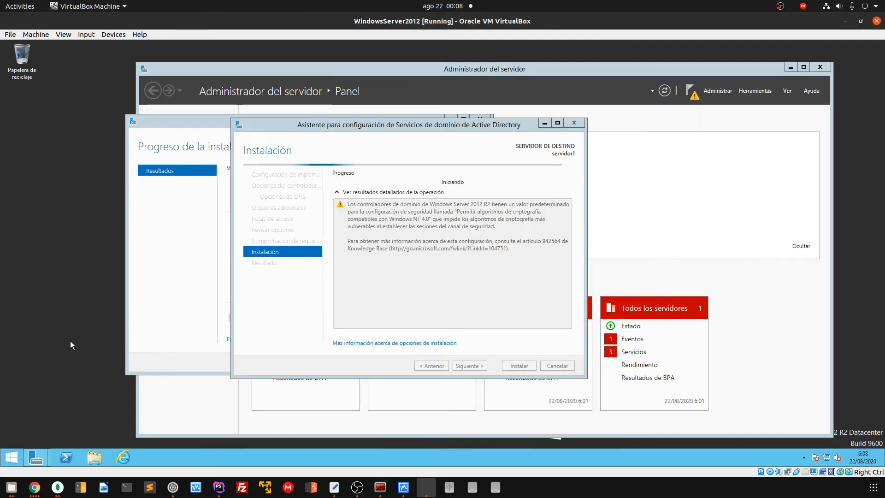
key(super+r)
key(Return)
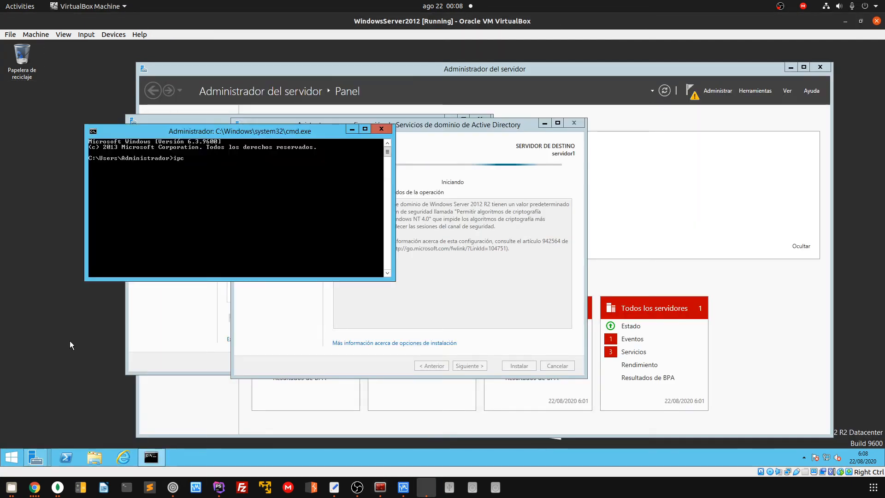
text(ipcofnig)
key(Return)
text(ipconfig)
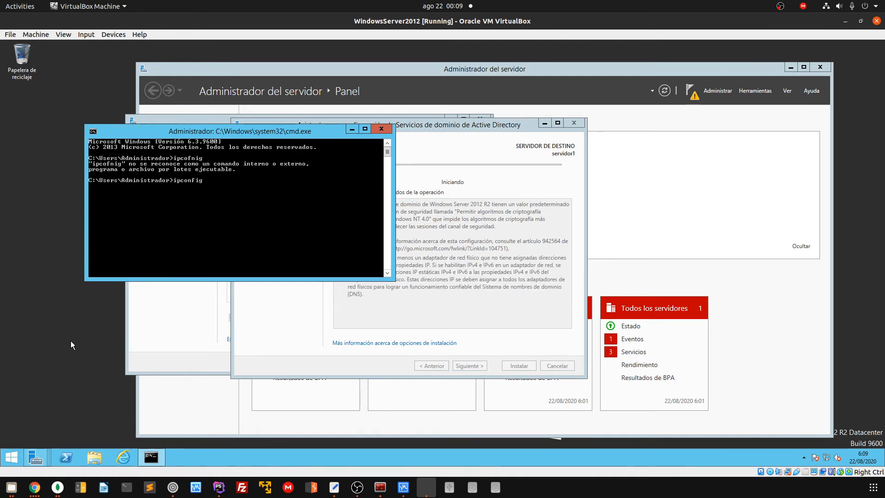
key(Return)
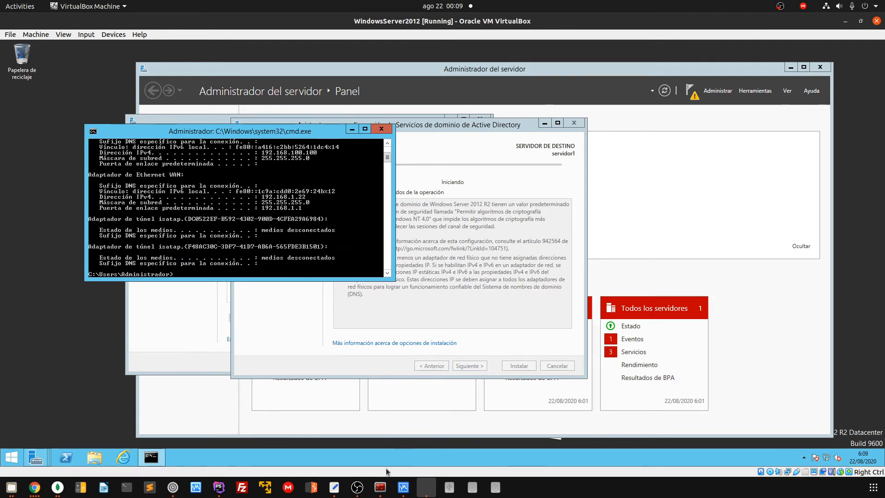
click(381, 487)
Start a full-port version scan, nmap -p- -sV 192.168.1.22, and narrow the terminal beside the VM
text(nmap -p)
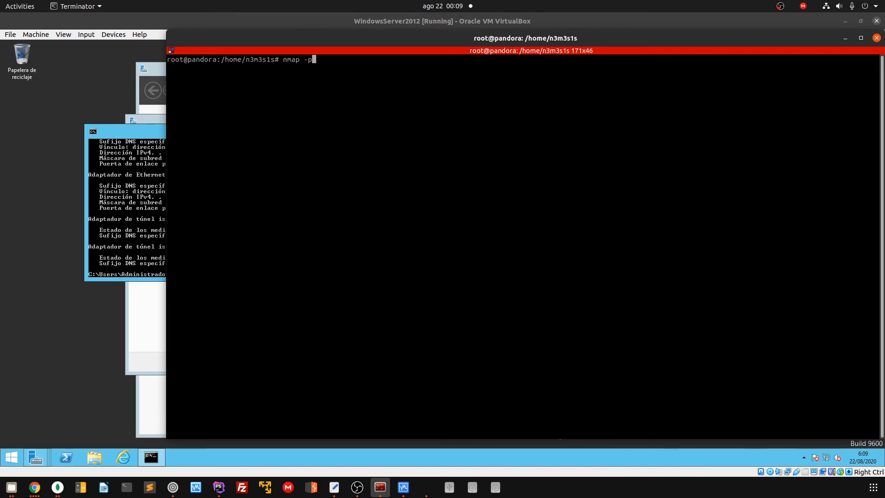
text(-)
text(-v)
key(BackSpace)
text(sV )
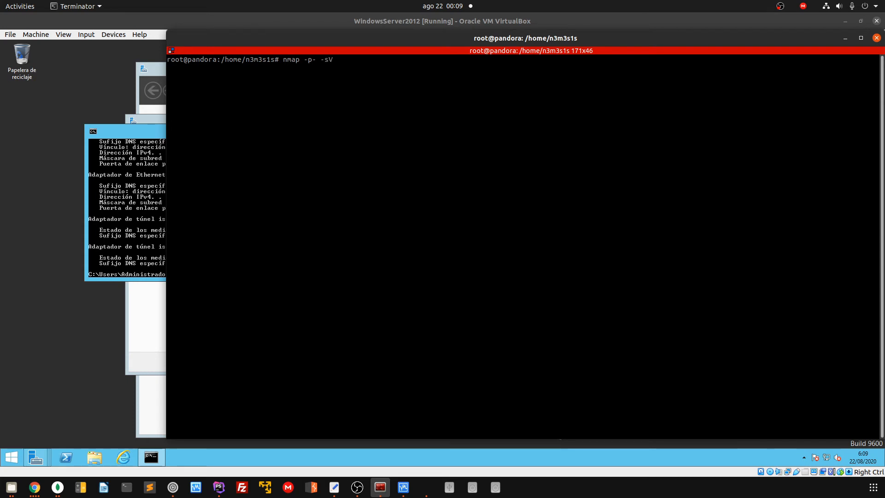
text(192.168.1.22)
key(Return)
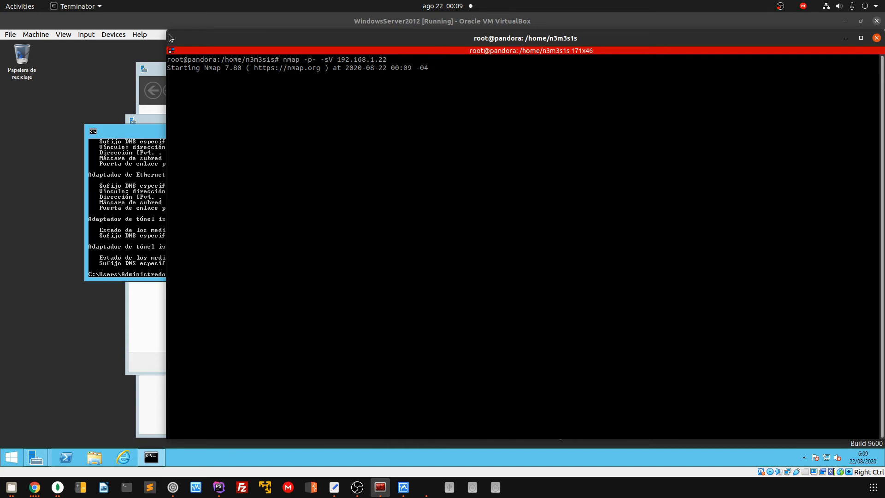
drag(168, 33, 477, 35)
Minimize the command prompt and bring Terminator forward, making its window taller
click(352, 129)
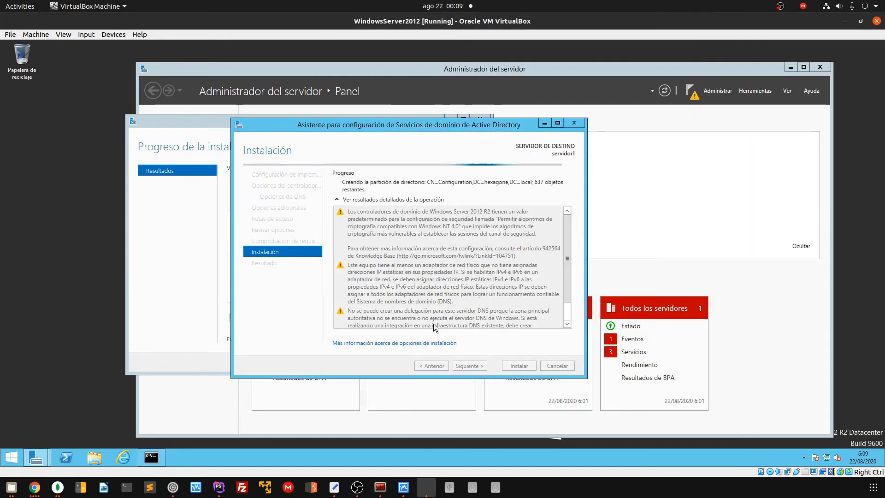
click(380, 488)
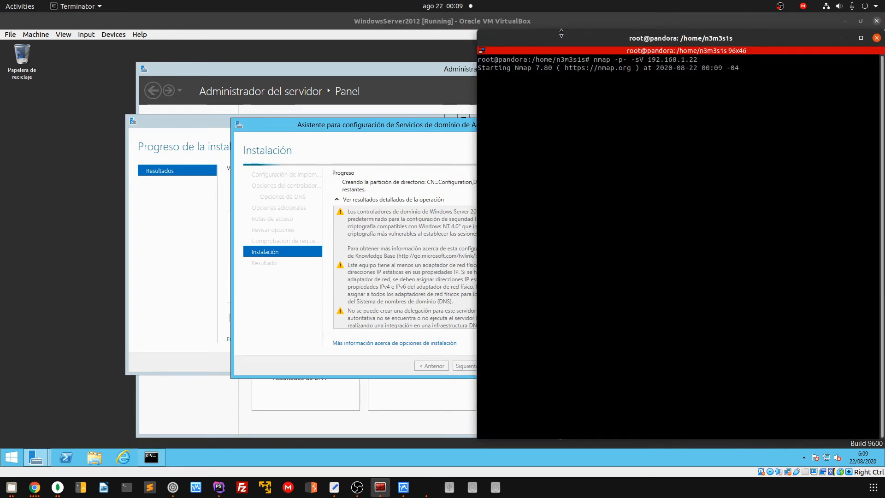
drag(562, 30, 561, 14)
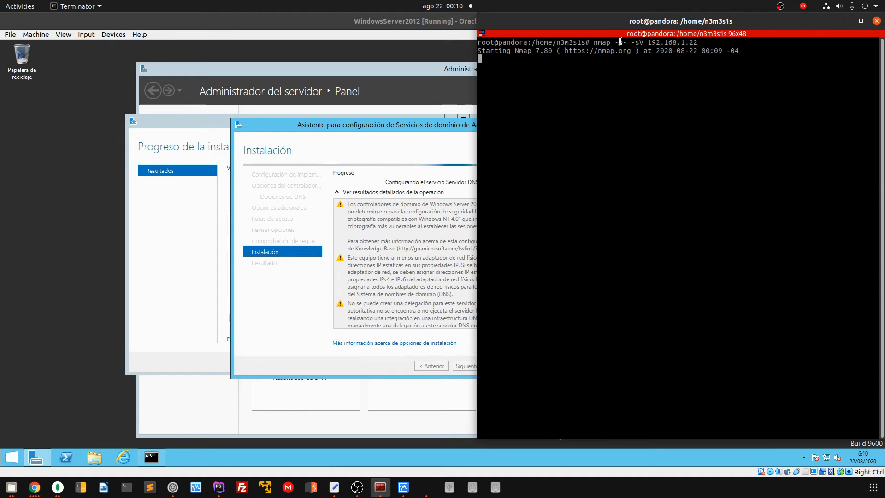
Highlight the -p- and sV options in the running nmap command
drag(615, 42, 628, 42)
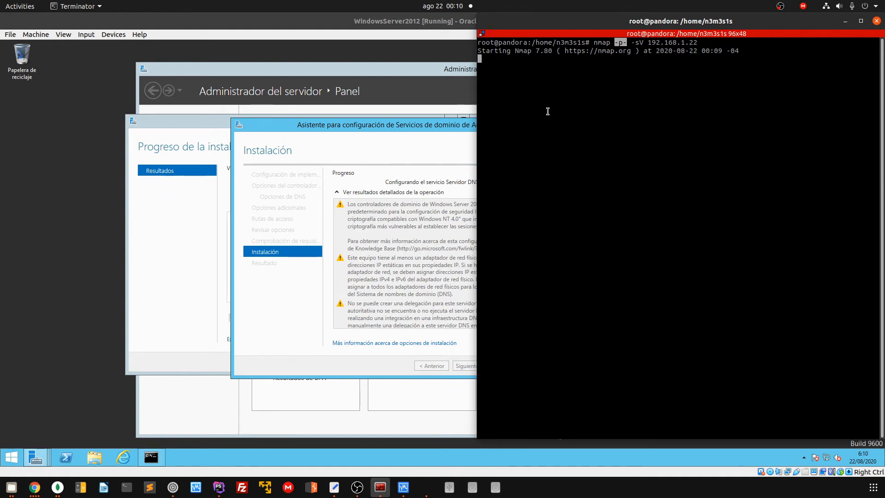
click(587, 79)
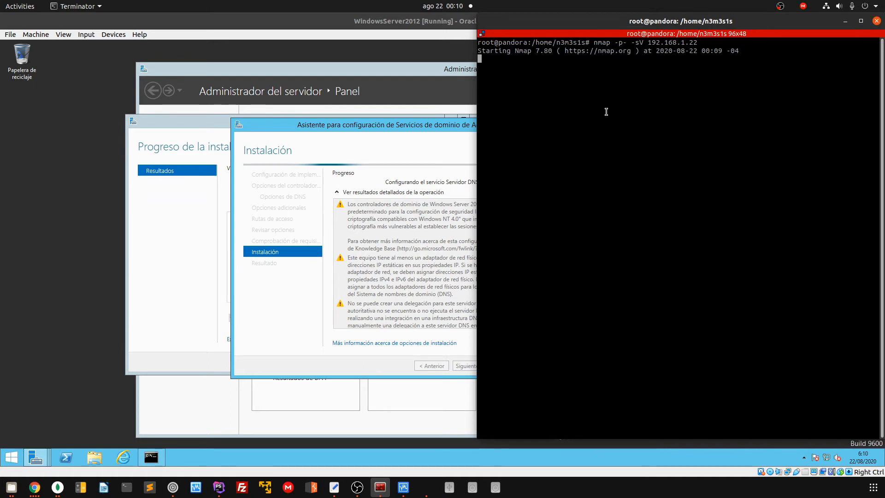
drag(637, 42, 644, 42)
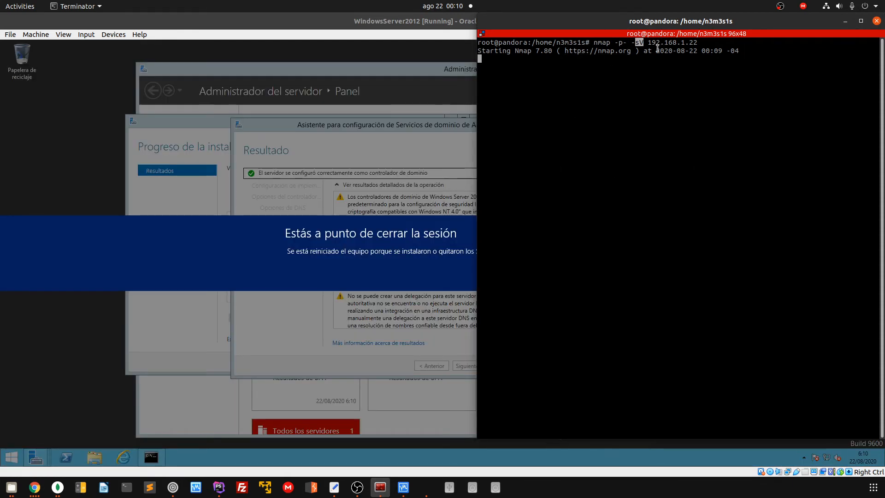
Close the sign-out notice, the AD DS configuration wizard and the roles wizard so the VM reboots
click(321, 263)
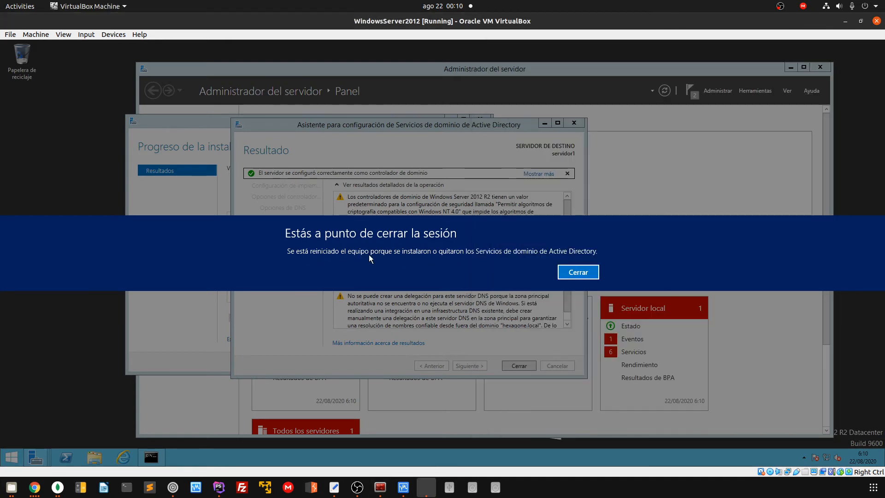
click(575, 274)
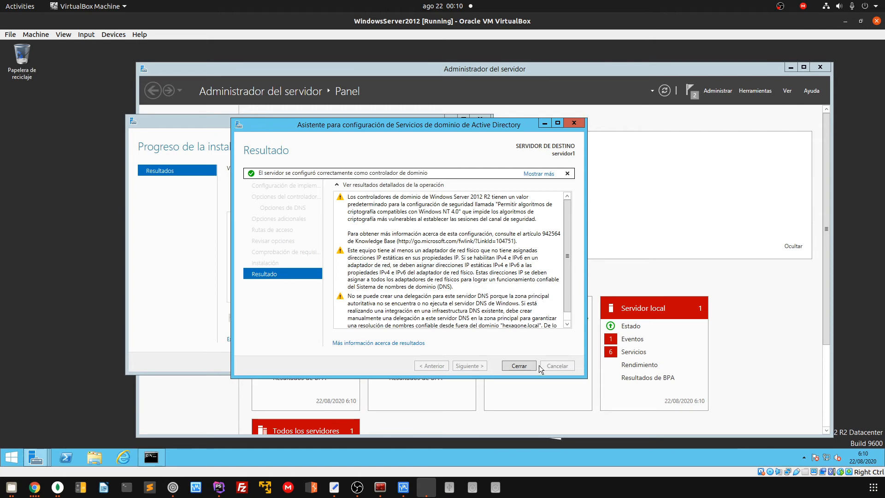
click(522, 366)
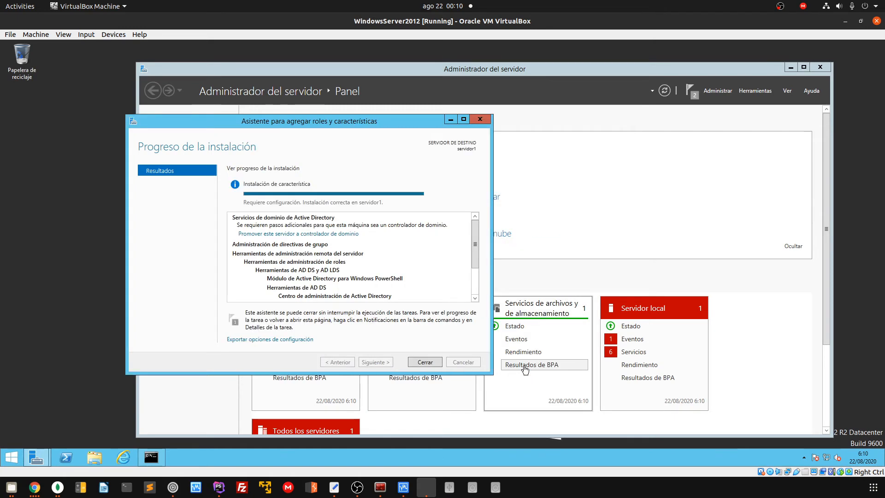
click(424, 363)
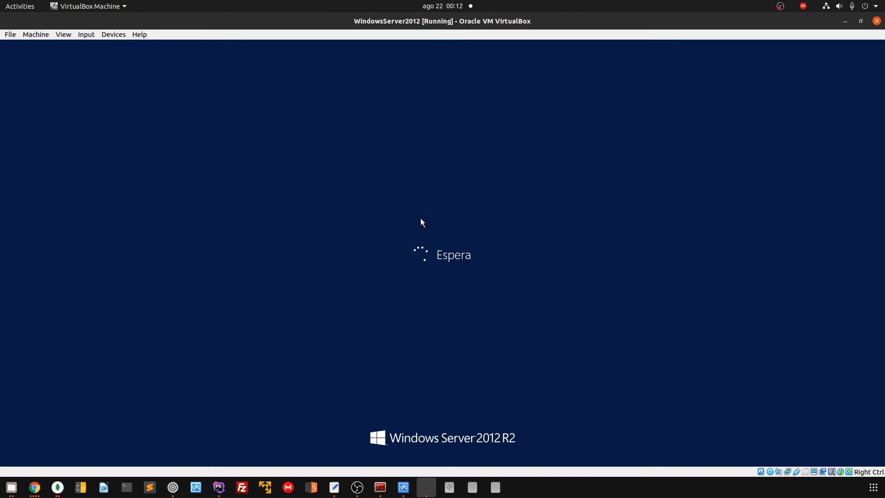
Stop the running nmap scan with Ctrl+C and clear the terminal
click(381, 487)
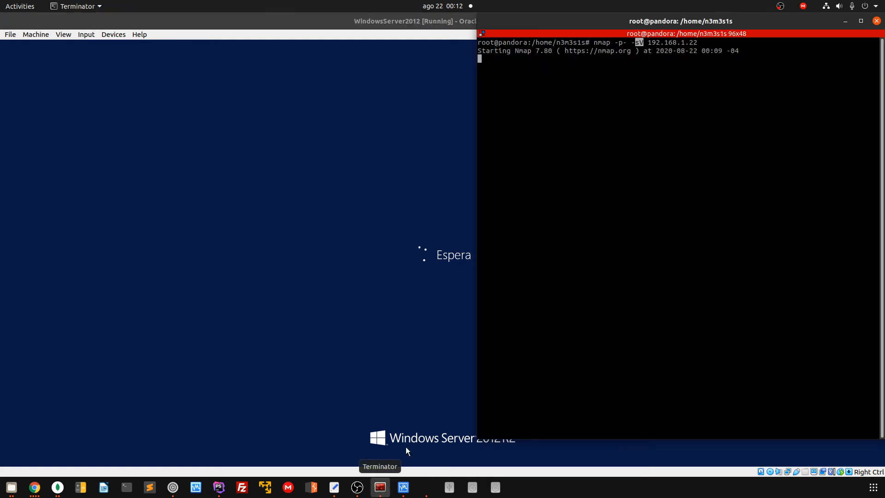
key(ctrl+c)
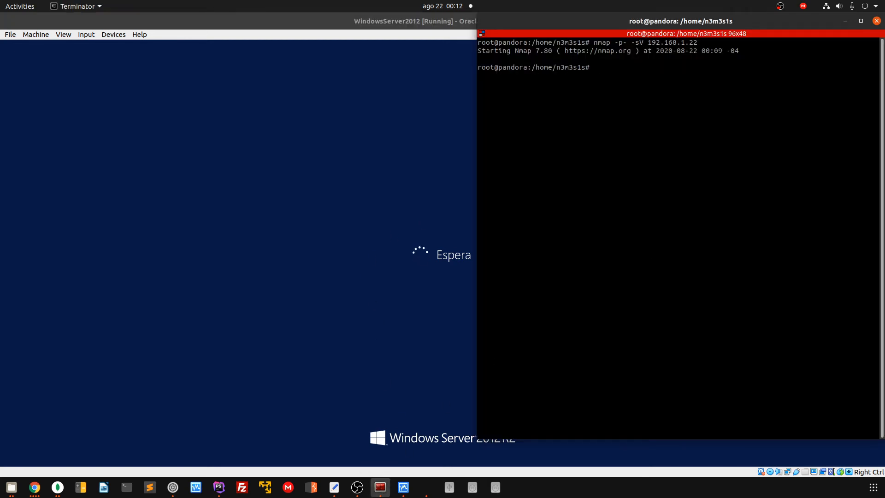
text(clear)
key(Return)
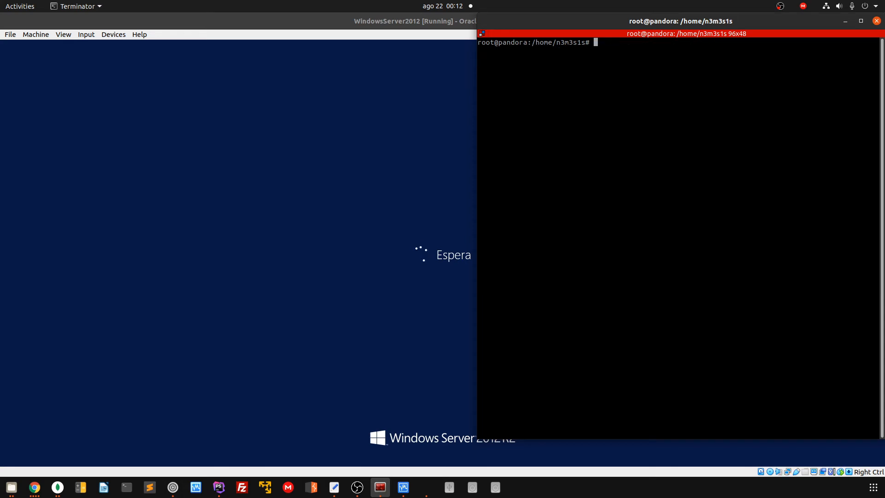
Rerun the scan of 192.168.1.22 with --top-ports in place of -p-
key(Up)
key(Up)
key(Left)
key(Left)
key(Left)
key(Left)
key(Left)
key(Left)
key(Left)
key(Left)
key(Left)
key(Left)
key(Left)
key(Left)
key(Left)
key(Left)
key(Left)
key(Left)
key(Left)
key(Left)
key(Left)
key(Delete)
key(Right)
text(top-ports)
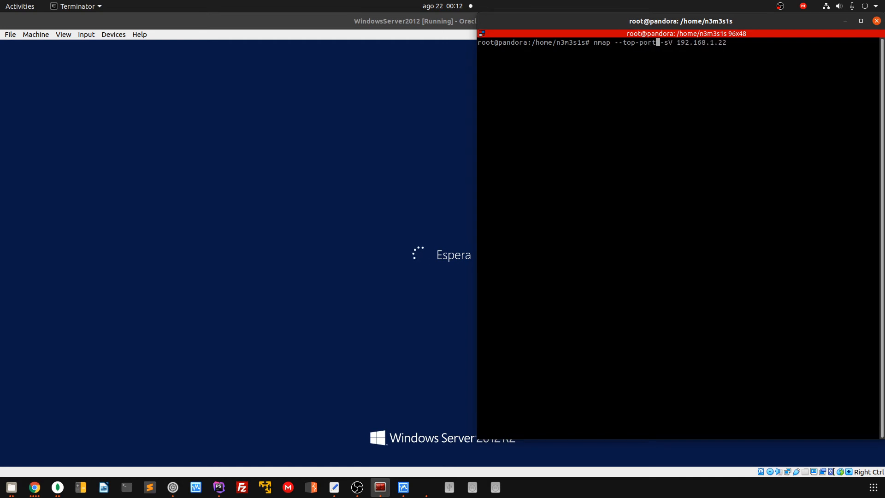
key(Return)
Retry the same scan with a single-dash -top-ports option
key(Up)
key(Left)
key(Left)
key(Left)
key(Left)
key(Left)
key(Left)
key(Left)
key(Left)
key(Left)
key(Left)
key(Left)
key(Left)
key(Left)
key(Left)
key(Left)
key(Left)
key(Left)
key(Left)
key(Left)
key(Left)
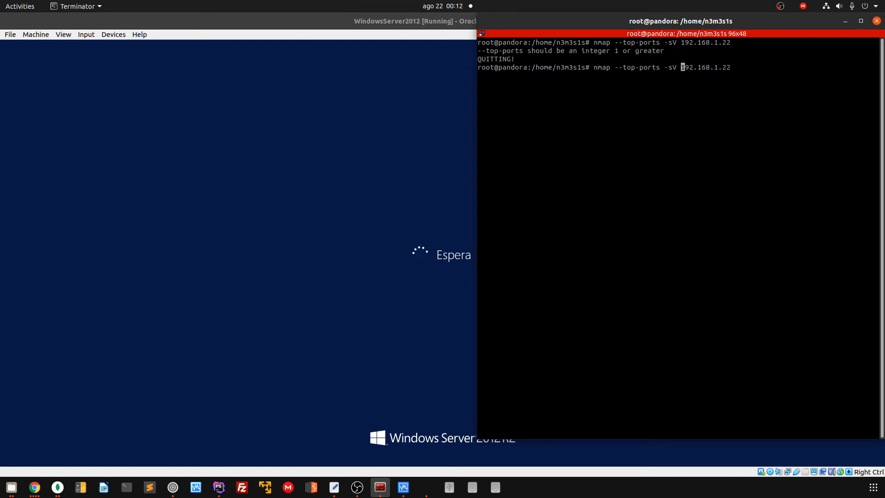
key(Left)
key(Left)
key(Left)
key(Left)
key(Left)
key(BackSpace)
key(Return)
Run bare nmap, then filter its help with nmap | grep top to find --top-ports
key(Up)
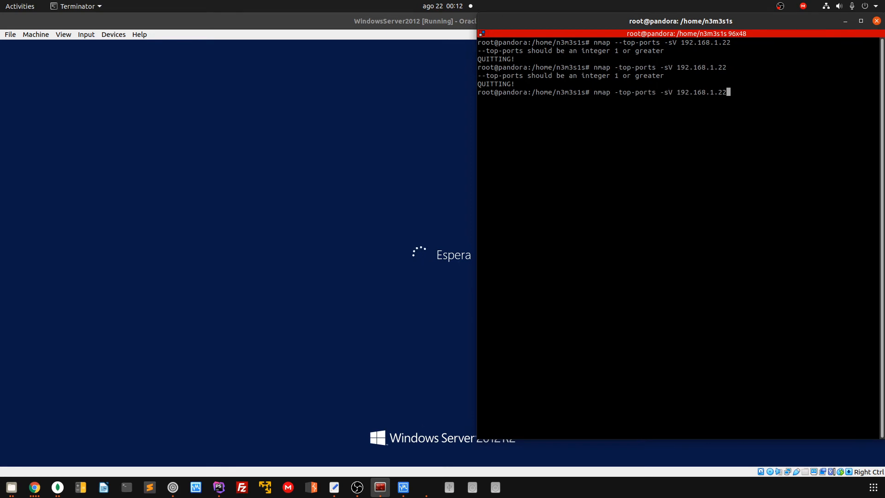
key(Left)
key(Left)
key(Left)
key(Left)
key(Left)
key(Left)
key(Left)
key(Left)
key(Left)
key(Left)
key(Left)
key(Left)
key(Home)
key(Right)
key(Right)
key(Right)
key(Right)
key(Right)
key(Delete)
key(Delete)
key(Delete)
key(Delete)
key(Delete)
key(Delete)
key(Delete)
key(Delete)
key(Delete)
key(Delete)
key(Delete)
key(Delete)
key(Delete)
key(Delete)
key(Delete)
key(Delete)
key(Delete)
key(Delete)
key(Delete)
key(Delete)
key(Delete)
key(Delete)
key(Delete)
key(Delete)
key(Delete)
key(Delete)
key(Delete)
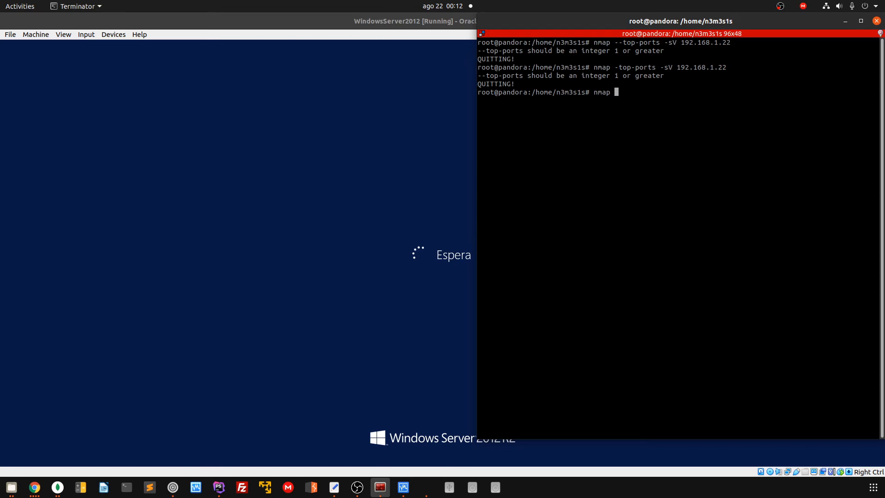
key(Return)
text(nmap | )
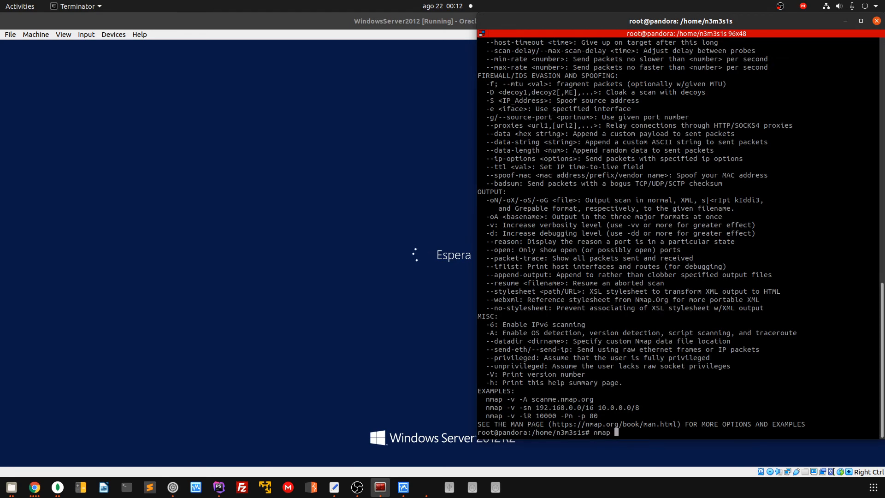
text(grep top)
key(Return)
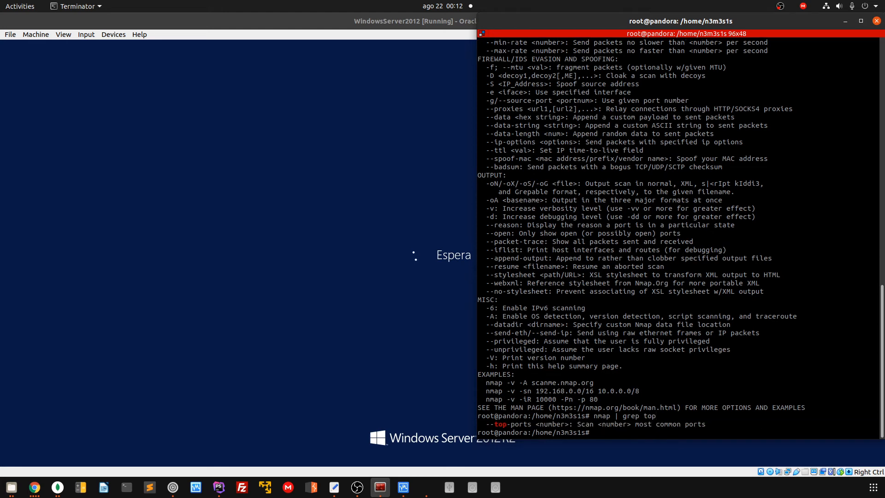
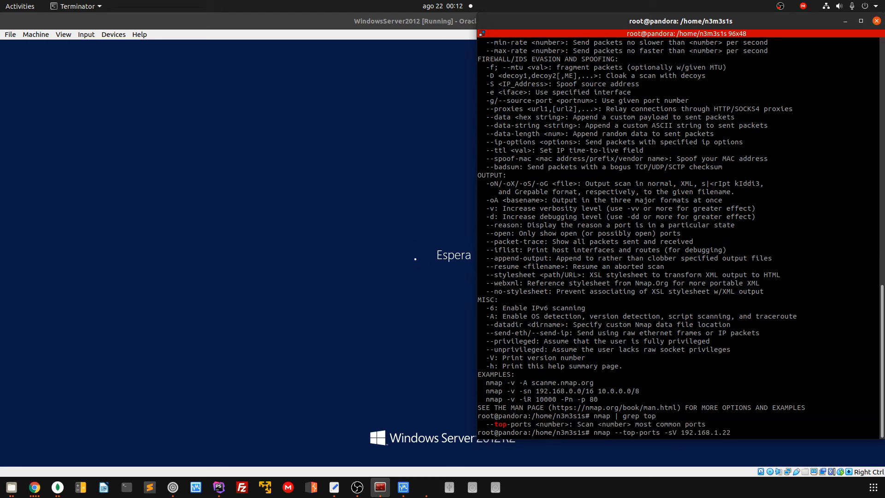
Set the scan to --top-ports 1000, clear the terminal, and rerun nmap -sV against 192.168.1.22
key(Left)
key(Left)
key(Left)
key(Left)
key(Left)
key(Left)
text(1000)
key(Return)
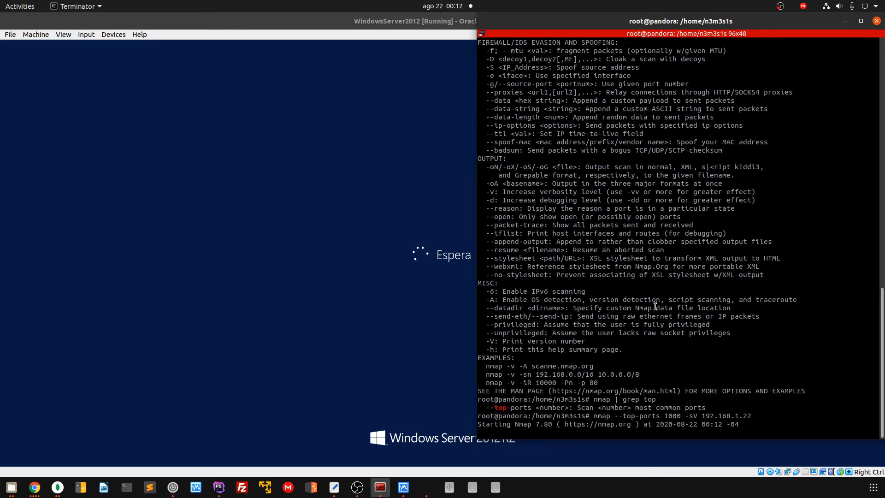
key(ctrl+c)
text(clear)
key(Return)
key(Up)
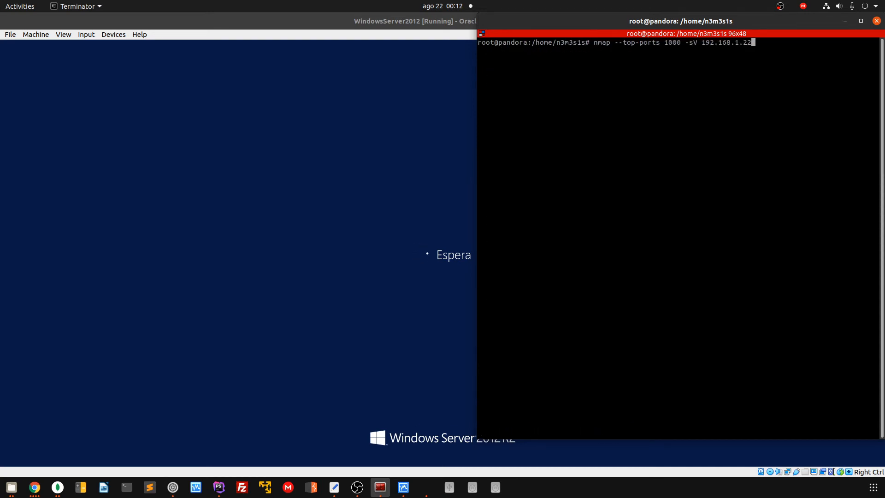
key(Return)
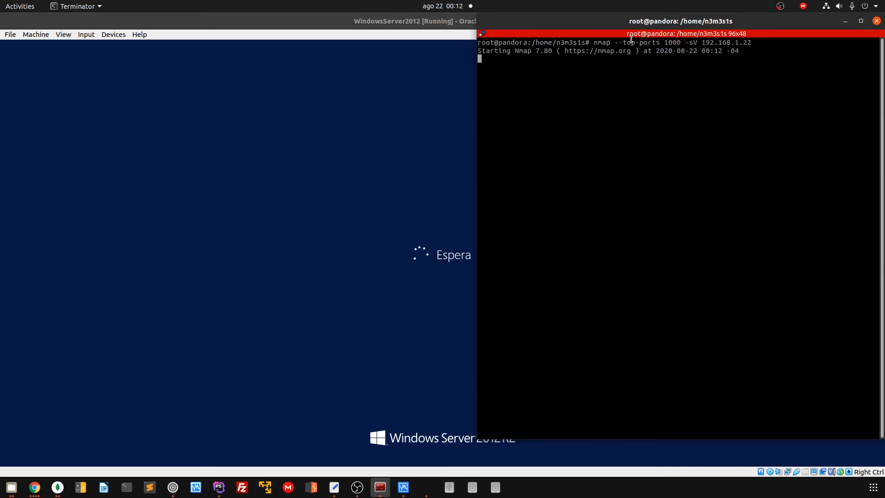
Highlight the --top-ports option and its 1000 value in the running command
drag(621, 41, 666, 42)
double_click(672, 42)
drag(618, 41, 656, 41)
click(630, 41)
drag(615, 42, 658, 42)
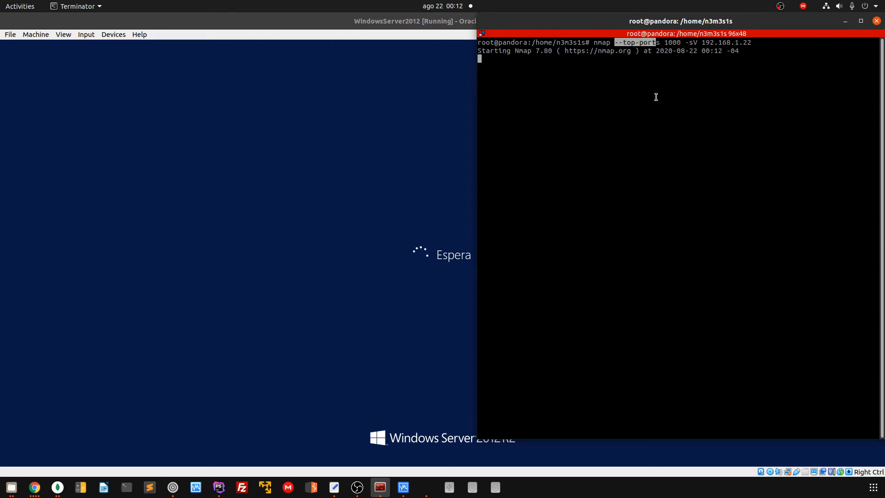
click(642, 44)
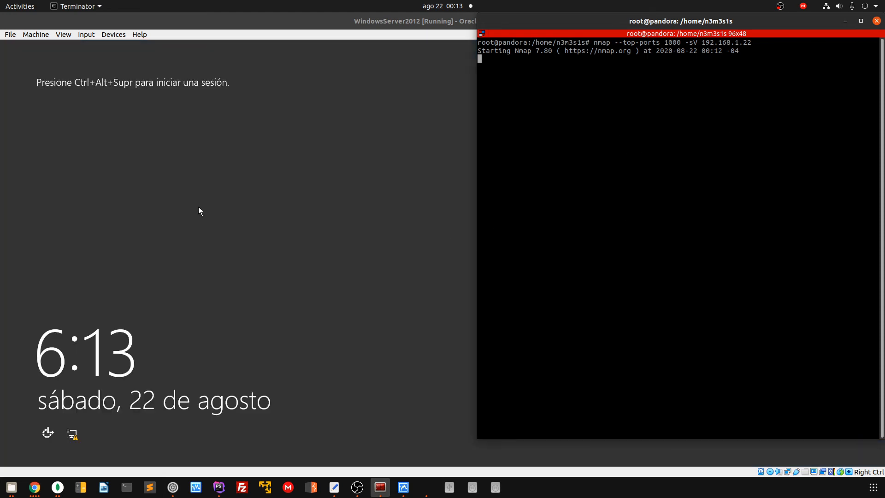
Send Ctrl+Alt+Del to the server VM and sign in with the Administrador password
click(201, 210)
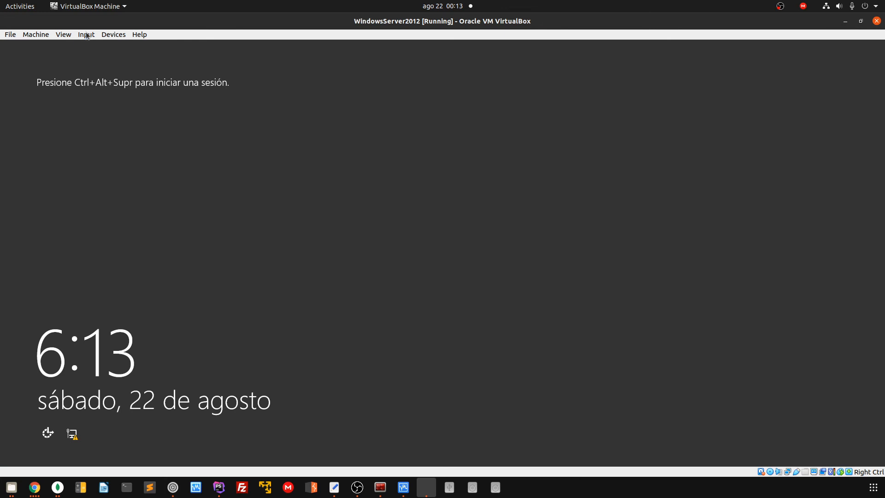
click(86, 35)
mouse_move(92, 44)
click(245, 69)
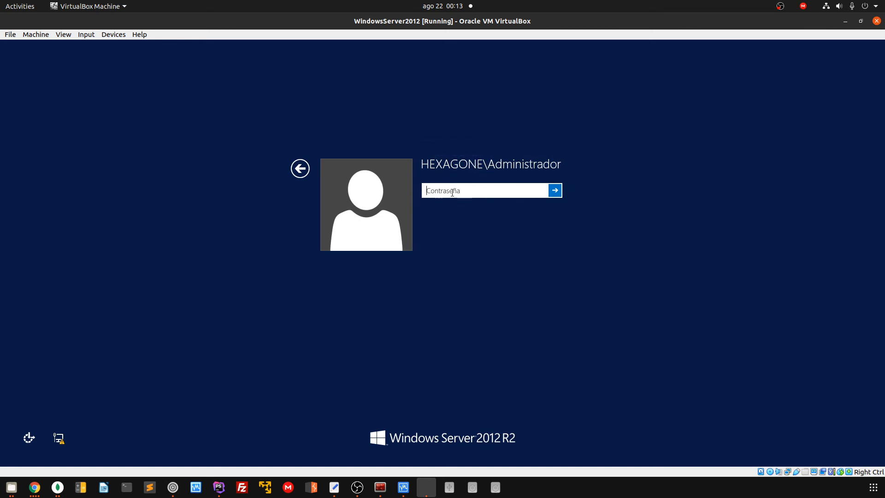
text(•••••••••)
key(Return)
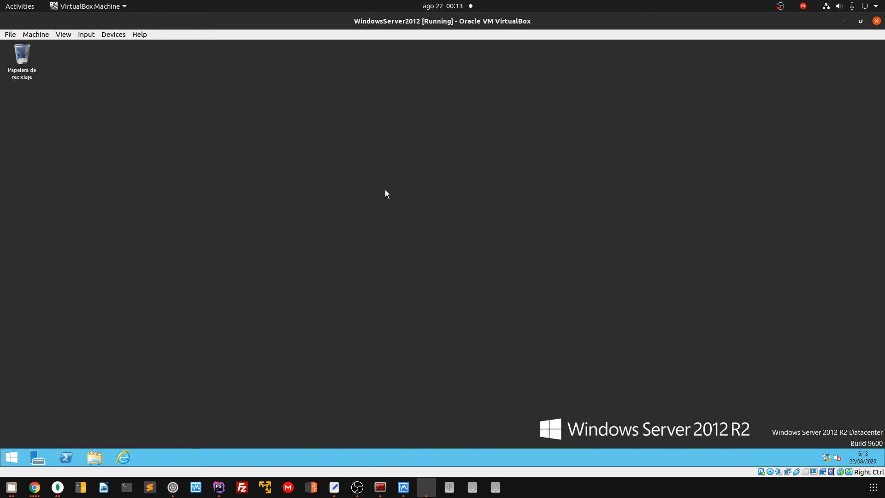
Open Server Manager maximized and flip between the AD DS and DNS role pages, ending on AD DS
click(37, 457)
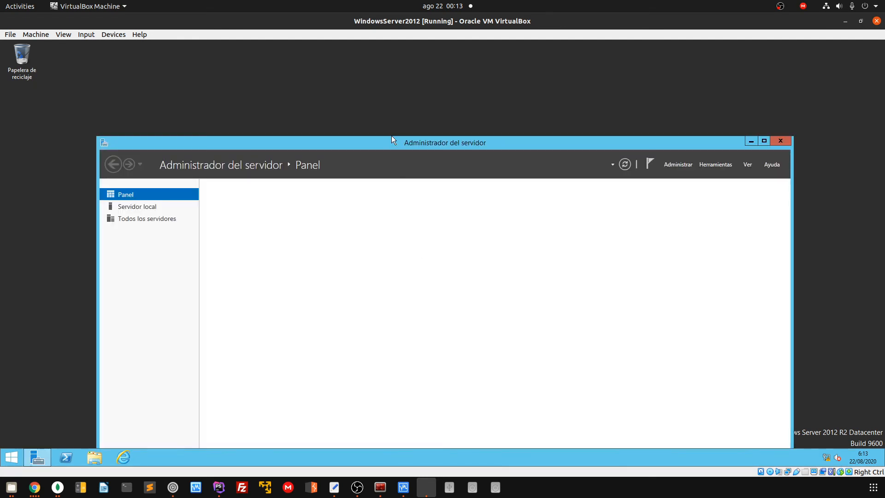
double_click(392, 142)
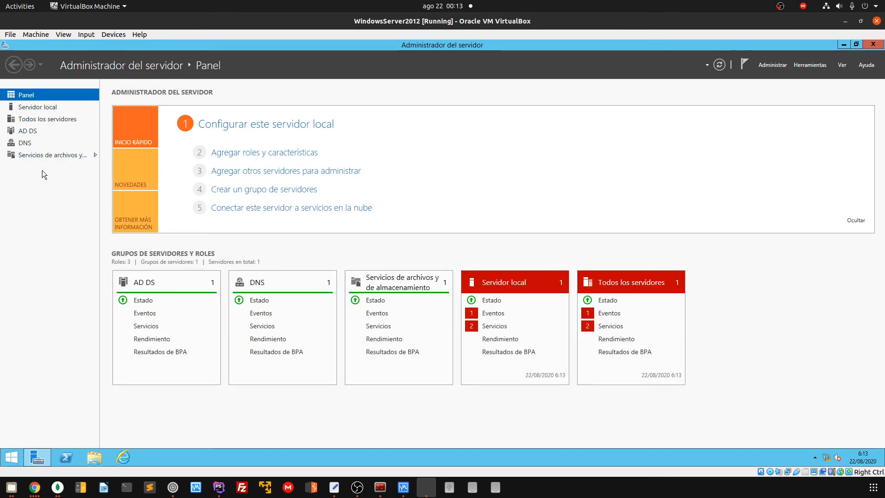
click(31, 131)
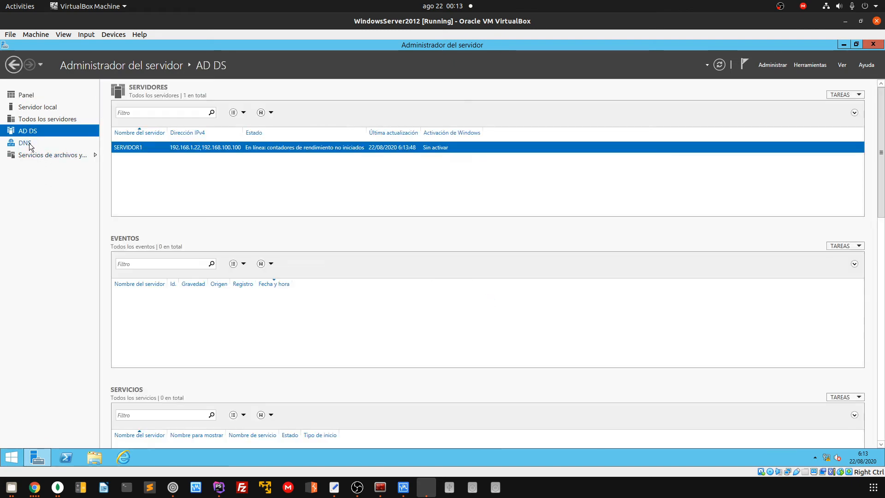
click(29, 143)
click(31, 131)
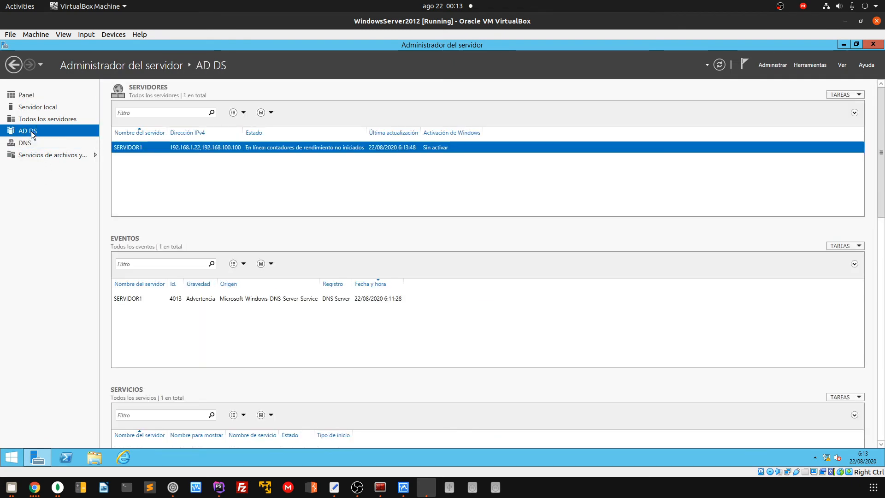
click(30, 142)
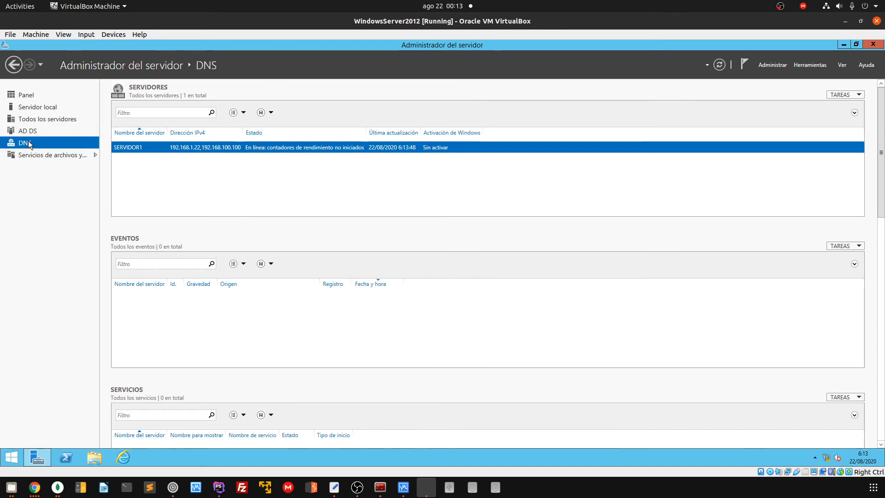
click(32, 132)
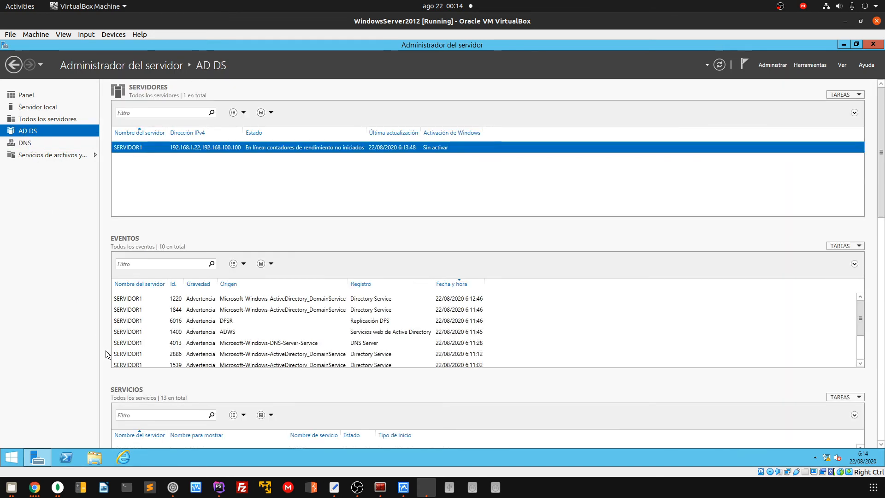
click(403, 488)
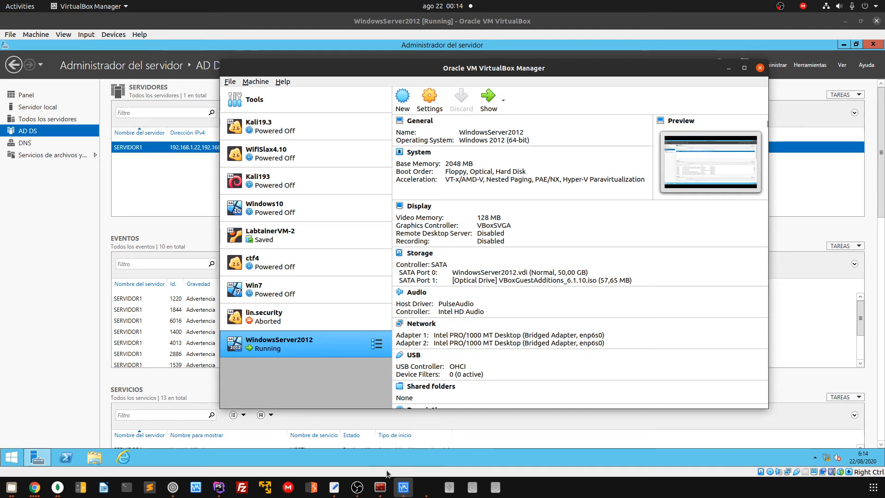
Start the Win7 VM, reposition its window, boot Windows normally and open its Start menu
click(280, 295)
click(488, 99)
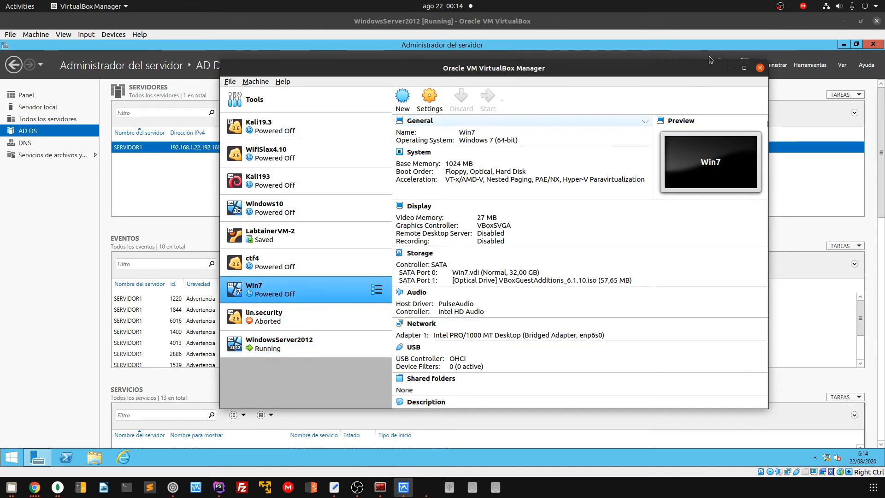
click(729, 68)
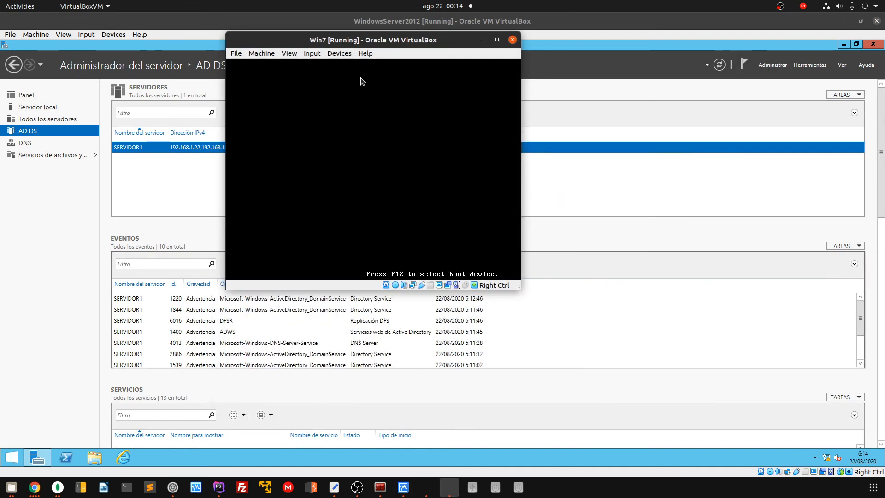
drag(353, 41, 608, 129)
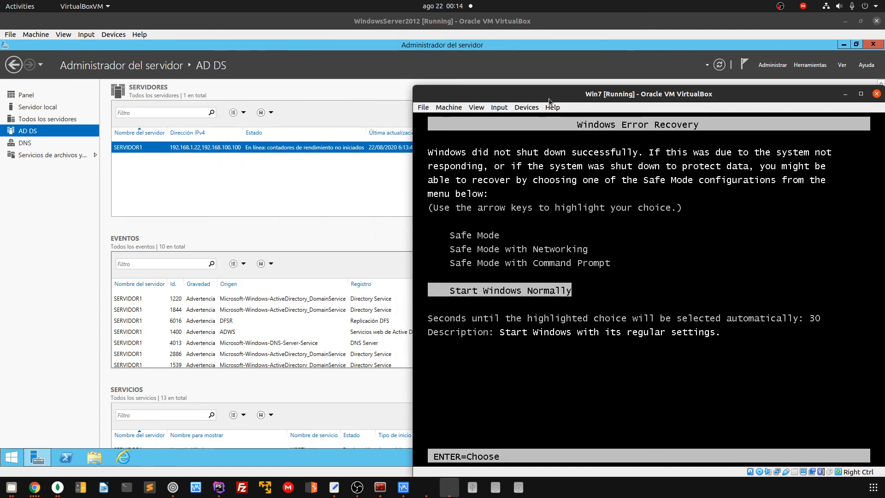
drag(566, 96, 534, 65)
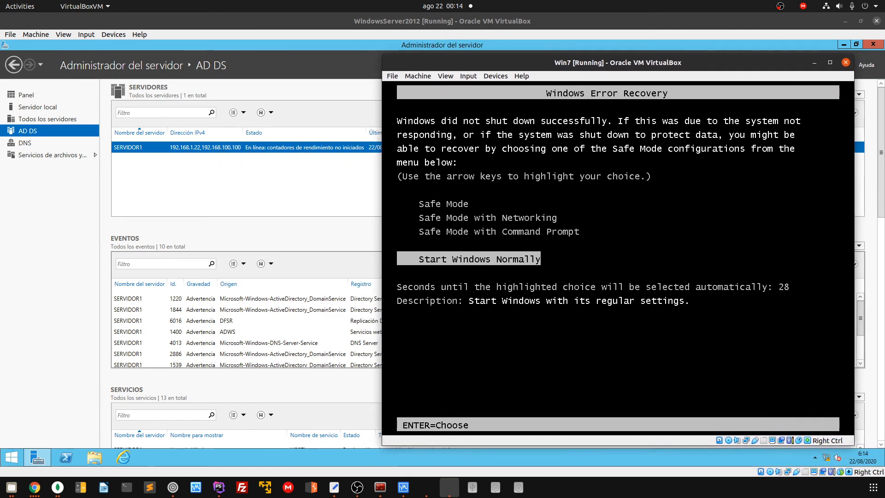
key(Return)
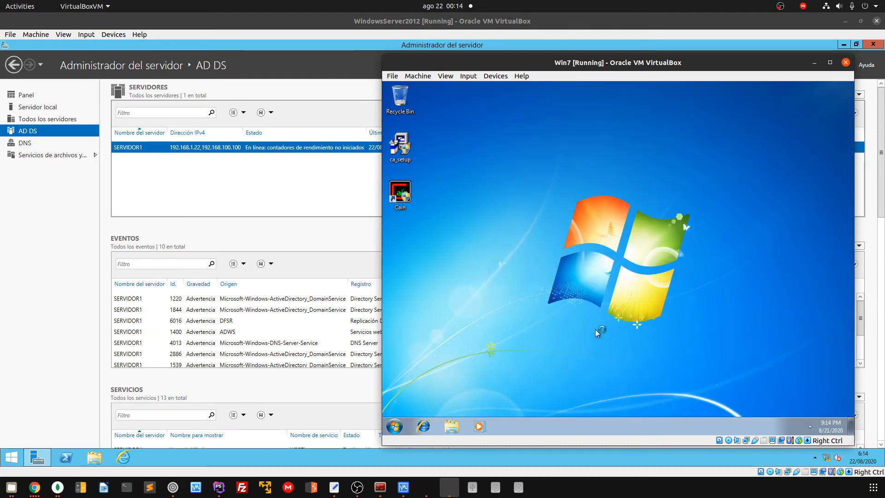
click(395, 427)
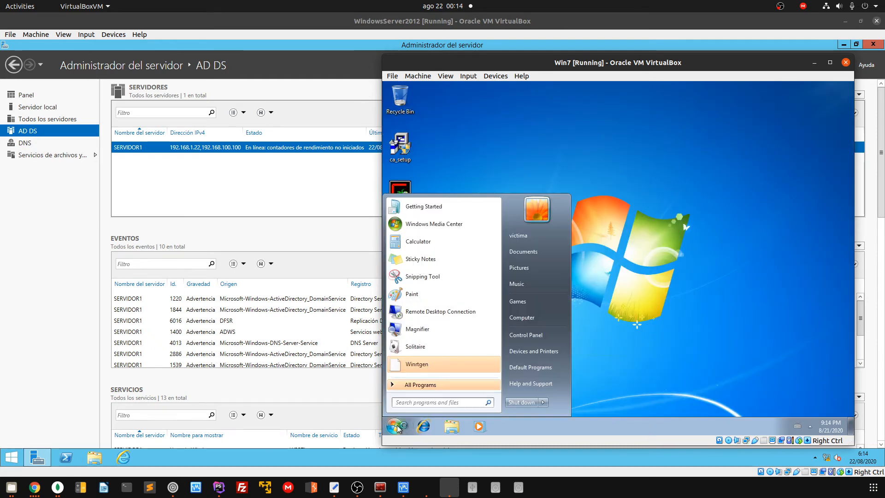
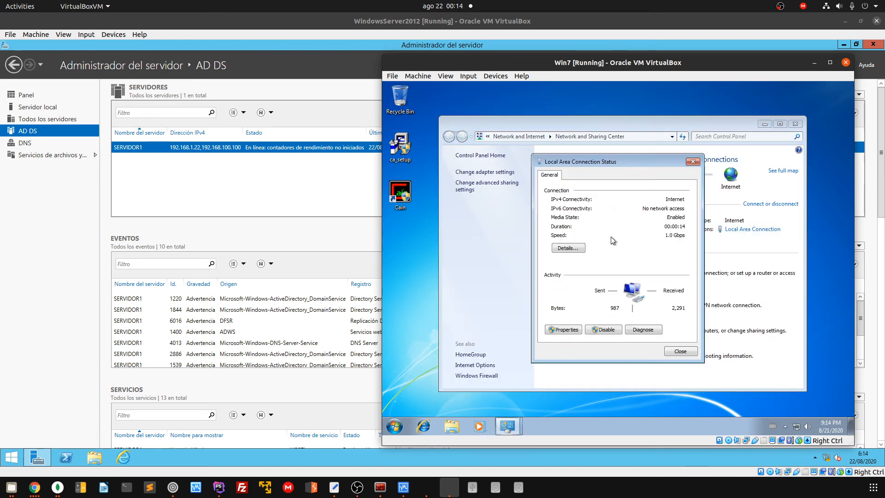
Review the Local Area Connection's IP and DNS details, then close its status dialog and Network and Sharing Center
click(573, 250)
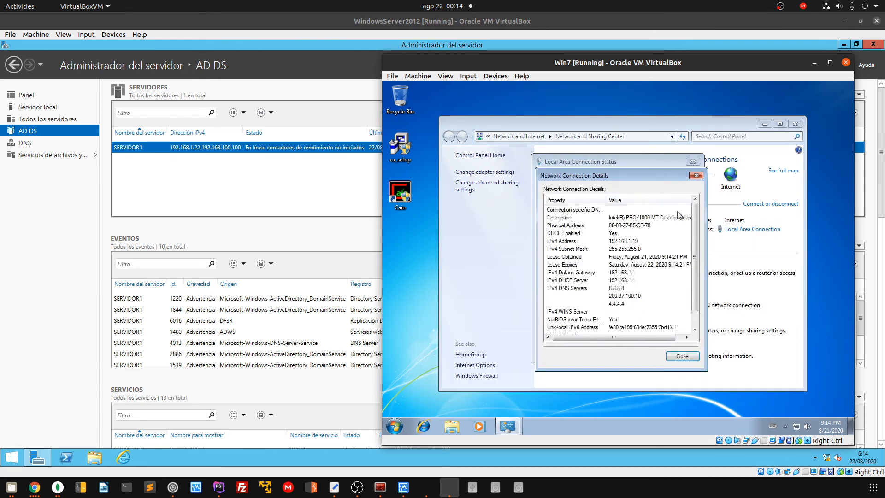
click(693, 185)
click(693, 162)
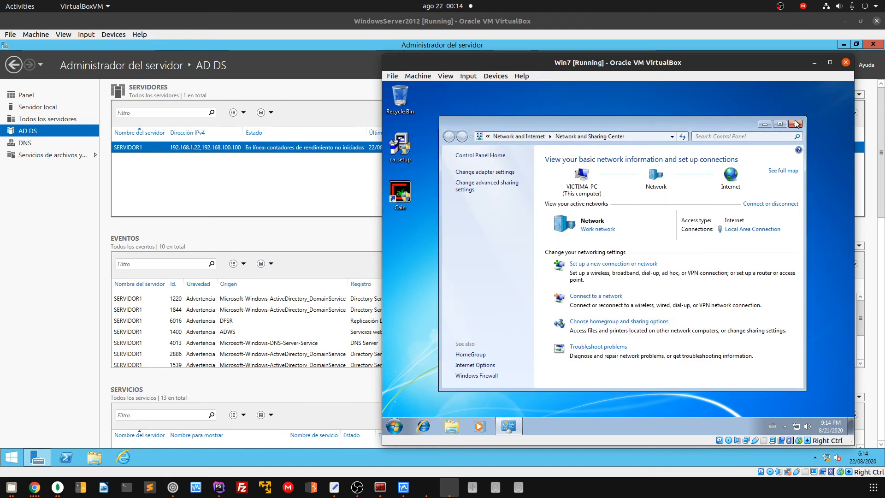
click(795, 124)
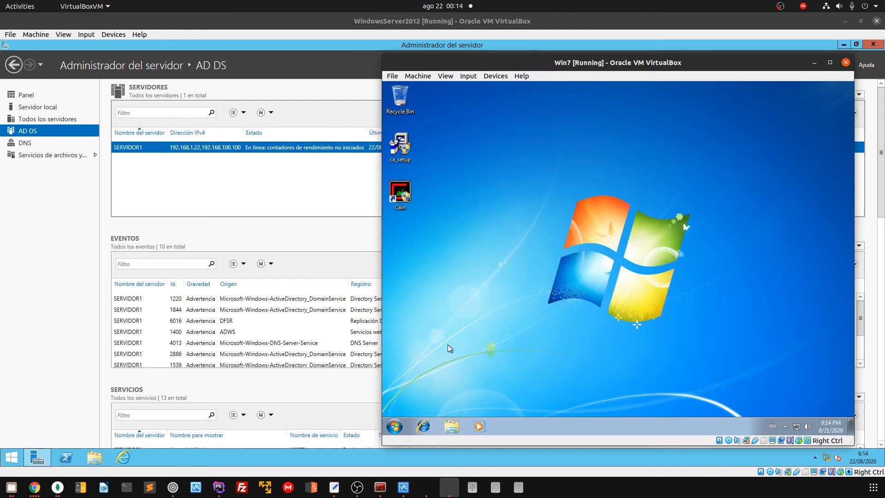
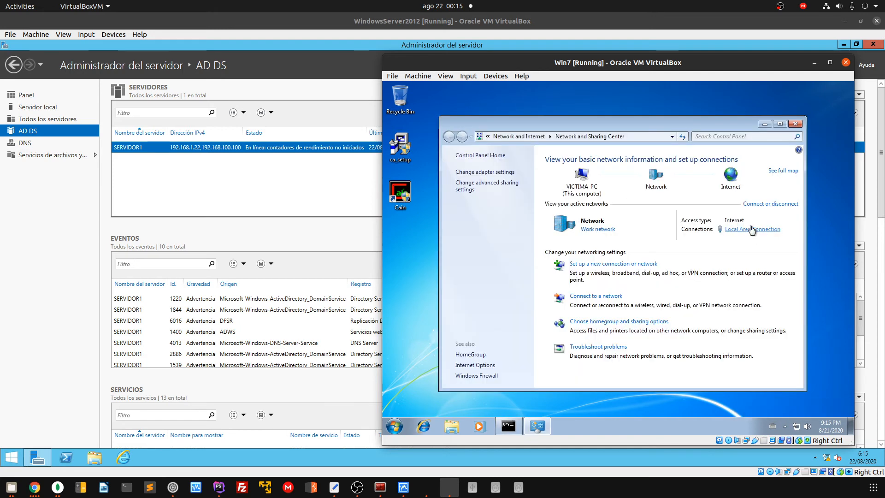
Open the Internet Protocol Version 4 (TCP/IPv4) properties of the Local Area Connection
click(753, 229)
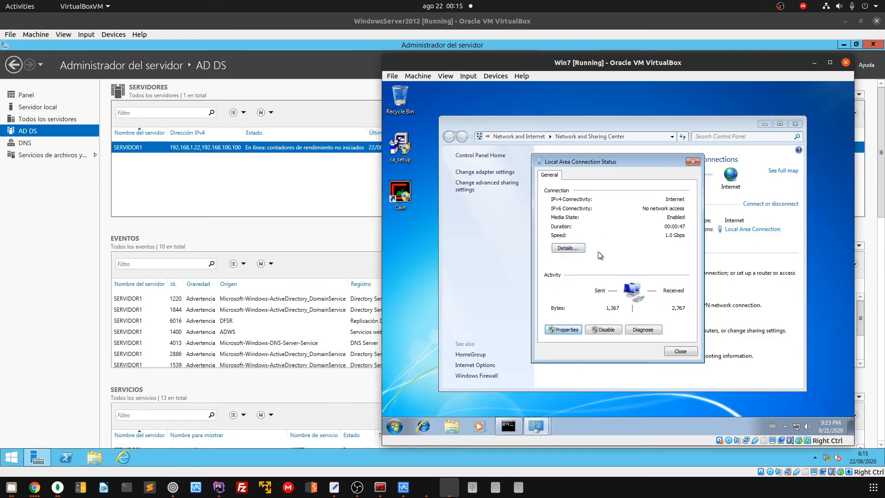
click(564, 329)
click(613, 274)
click(675, 312)
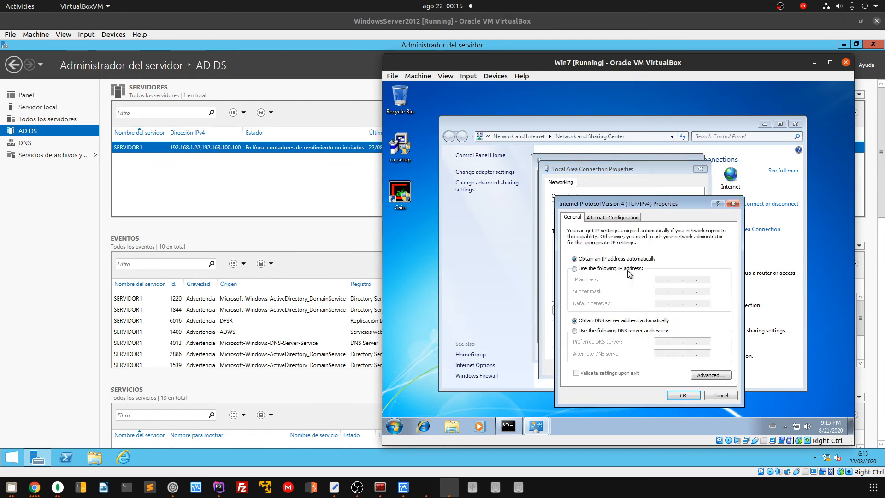
Set a manual IP of 192.168.100.101, mask 255.255.255.0, and gateway 192.168.100.100
click(629, 269)
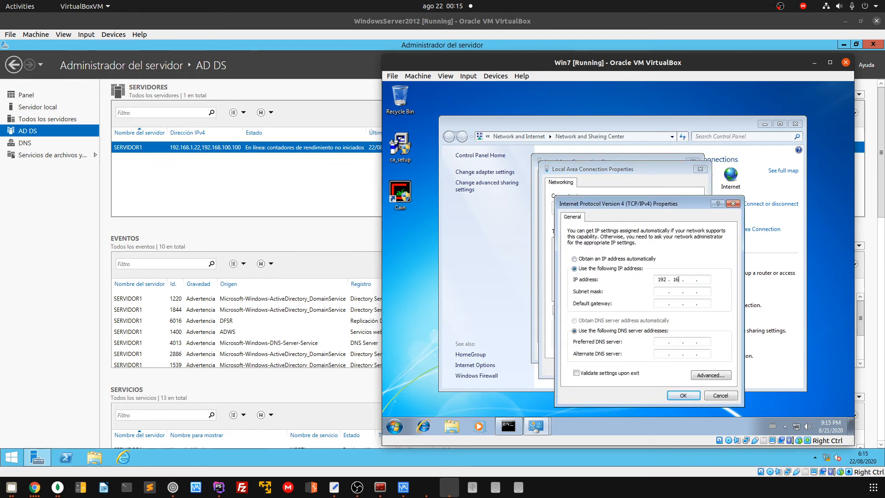
text(192.168.300101)
key(Tab)
key(Tab)
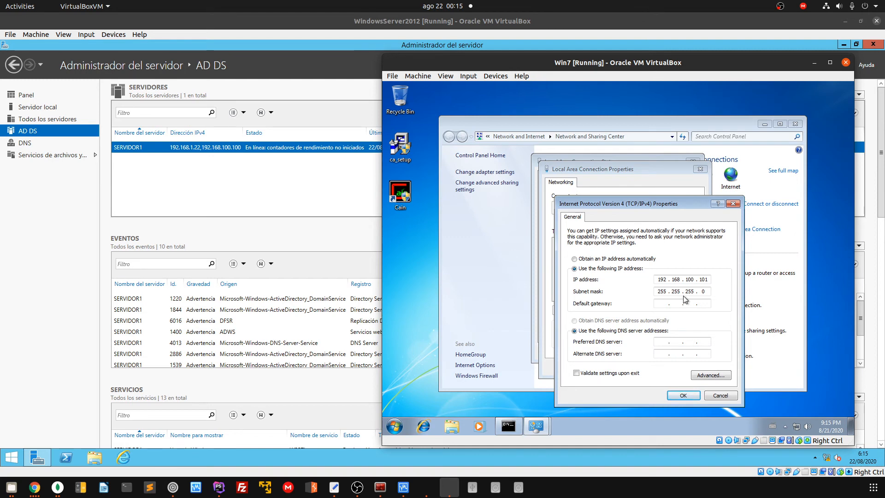
text(19)
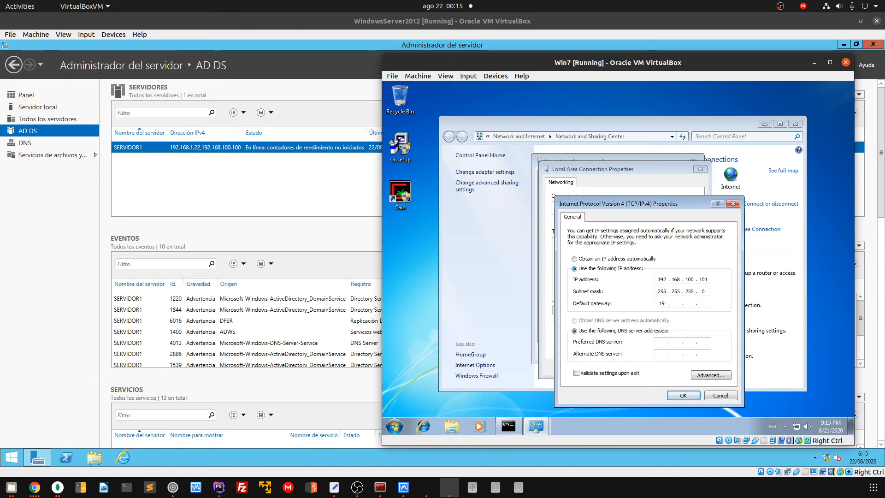
text(2 . 168 . 100 . 100)
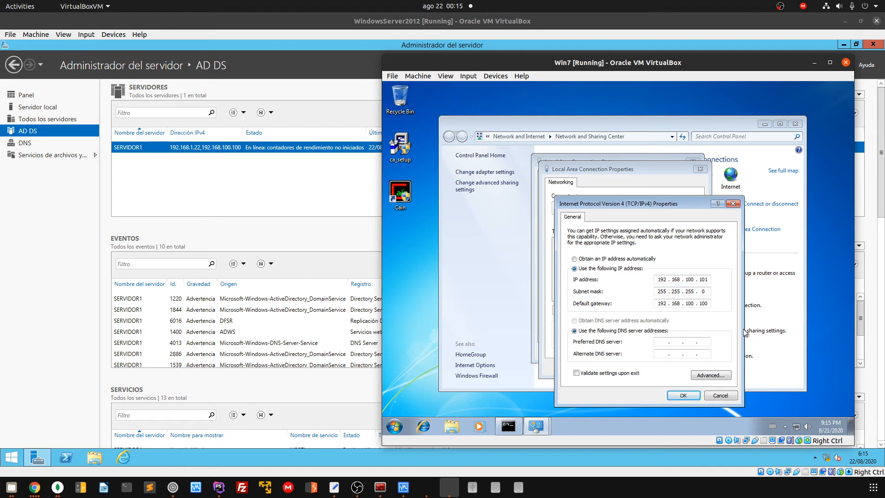
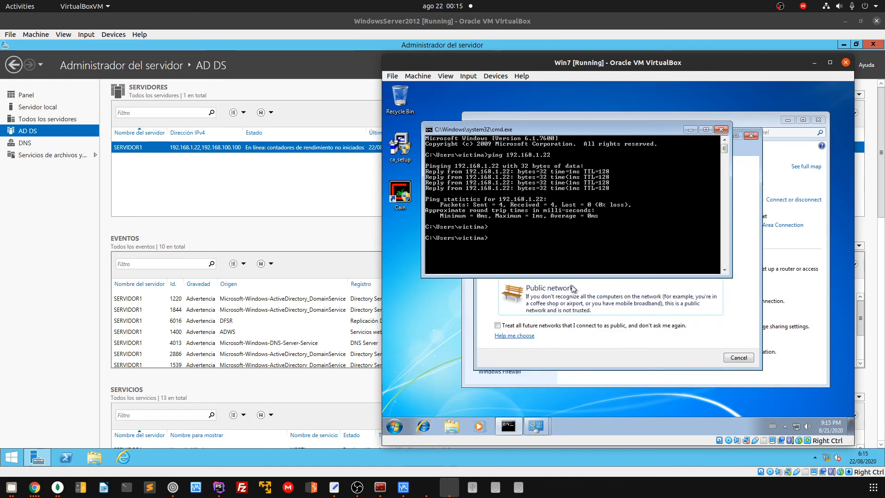
Set the network location to Public and move the console down to uncover the network center
click(574, 288)
click(735, 359)
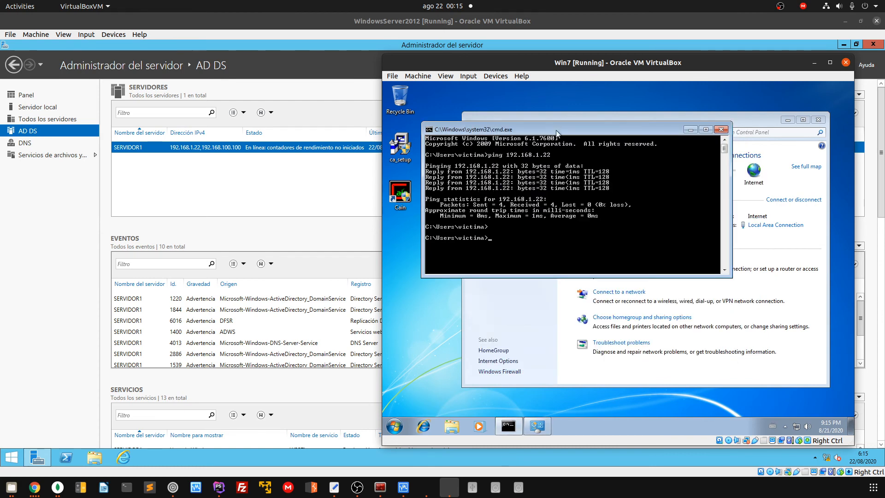
drag(556, 130, 539, 264)
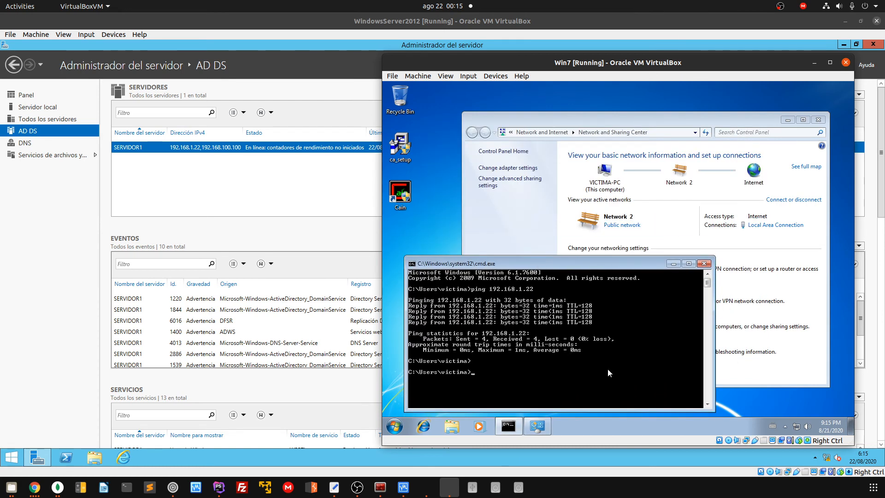
Clear the command console and switch its text to green with color 0a
text(clear)
key(Return)
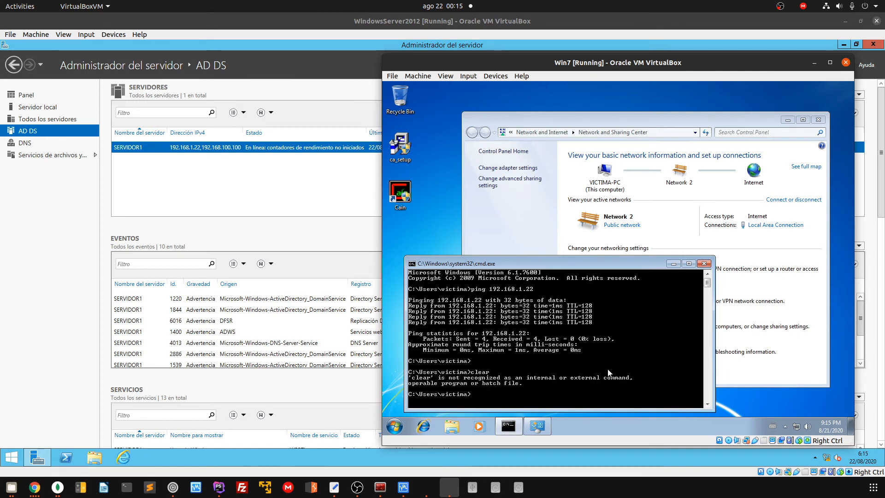
text(cls)
key(Return)
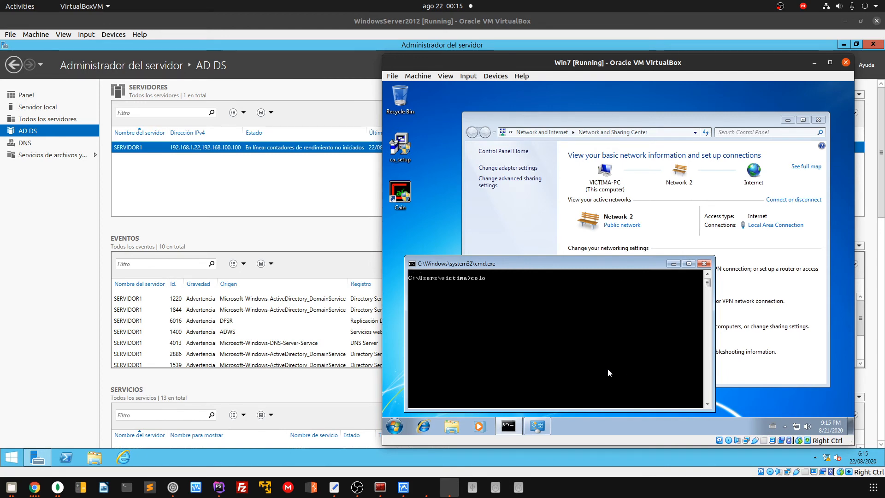
text(color 0a)
key(Return)
text(cle)
key(Return)
Ping 192.168.1.22, then stop the ping
text(ping 192.168.1.22)
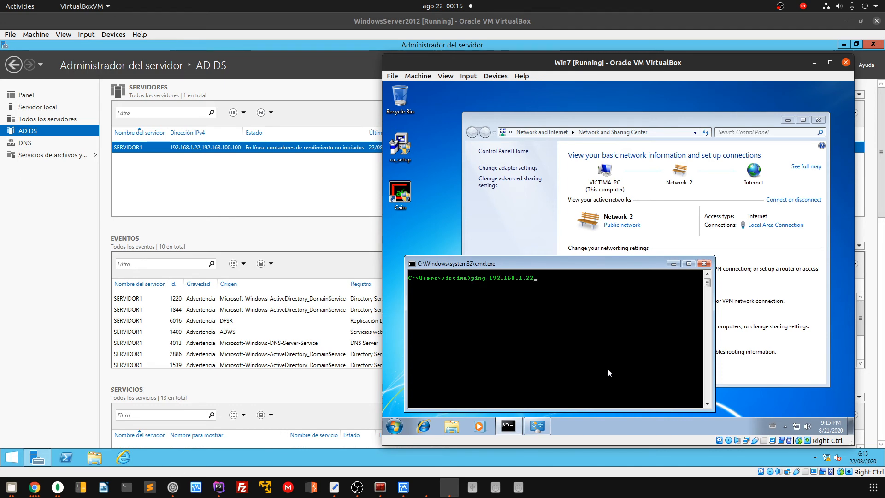
key(Return)
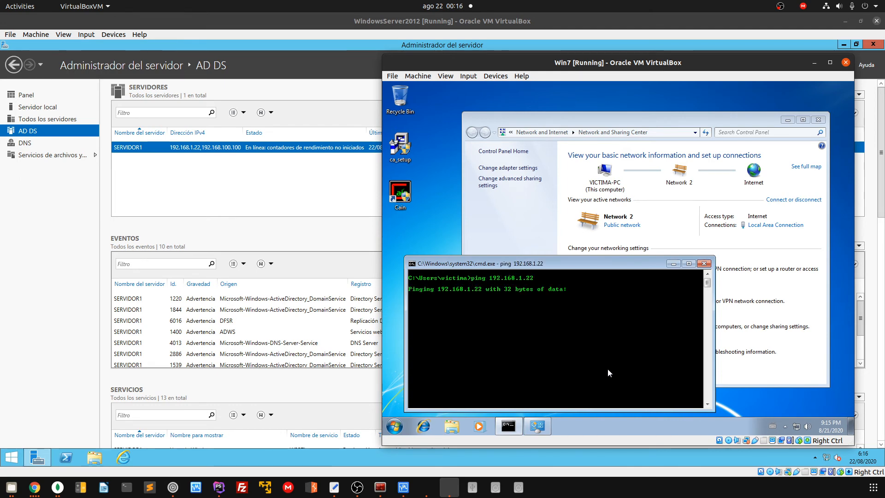
key(ctrl+c)
Edit the previous command to ping 192.168.100.100 and get four replies
key(Up)
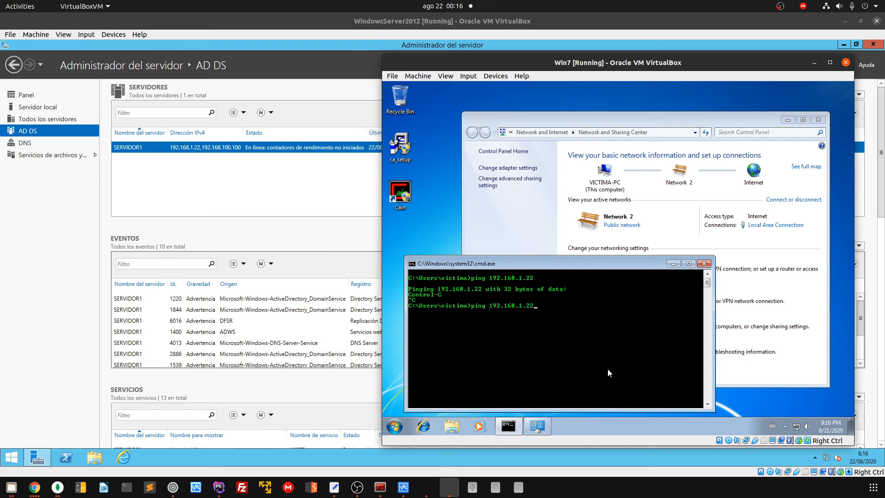
key(Left)
key(Left)
text(00)
key(BackSpace)
key(BackSpace)
text(1000)
key(BackSpace)
key(Return)
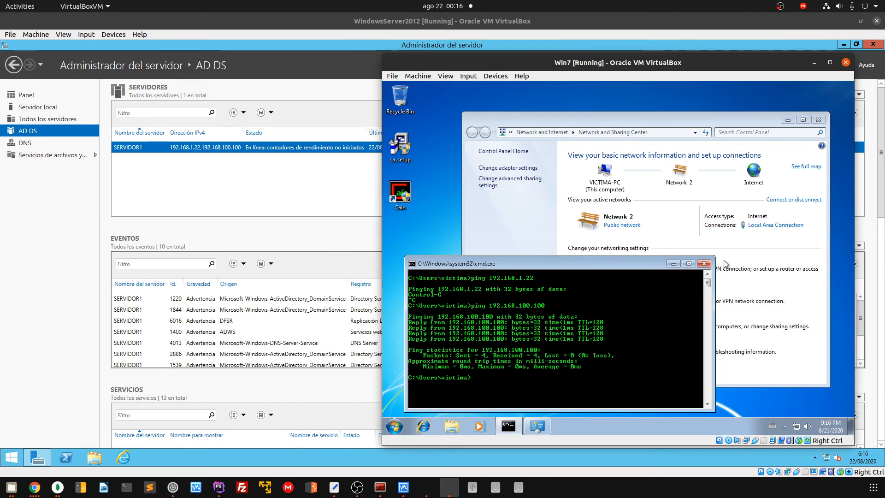
Close the command console and Network and Sharing Center, returning to the server machine
click(703, 264)
click(818, 121)
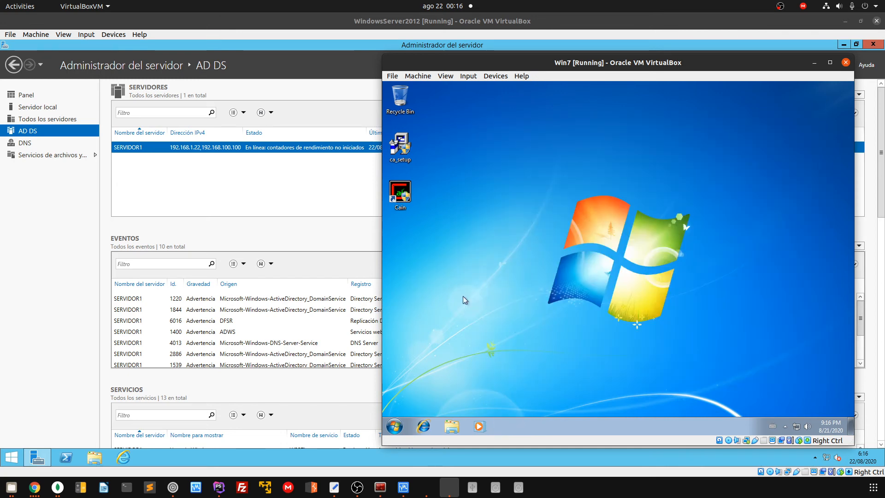
click(80, 219)
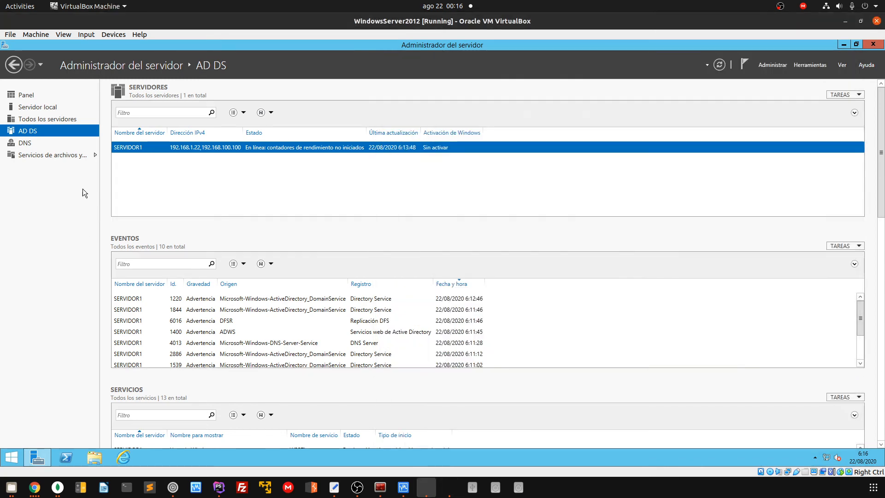
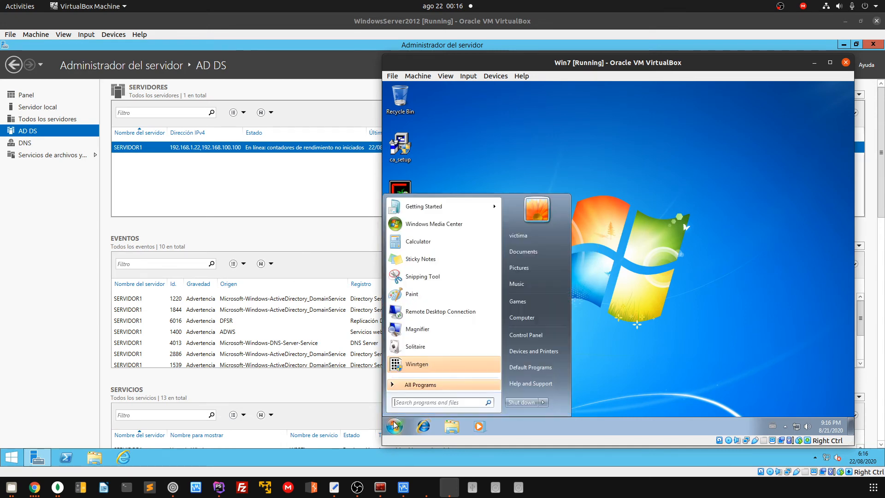
Close the Windows 7 Start menu by clicking the empty desktop
click(682, 236)
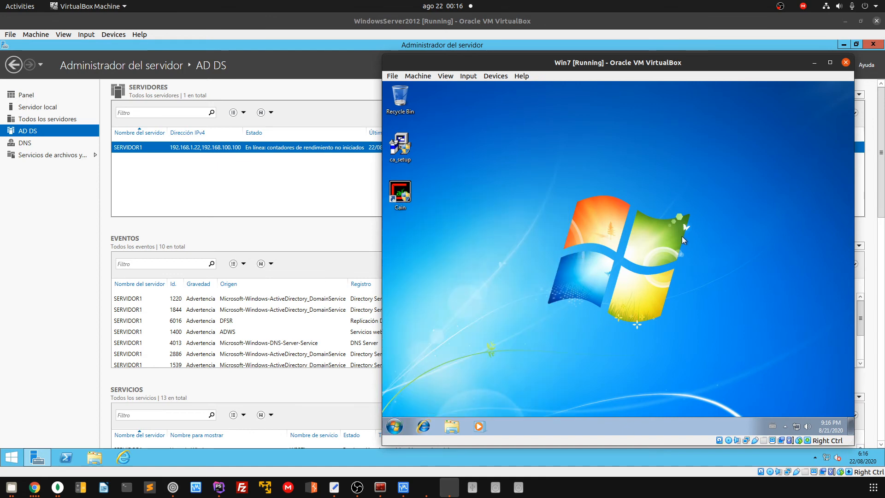
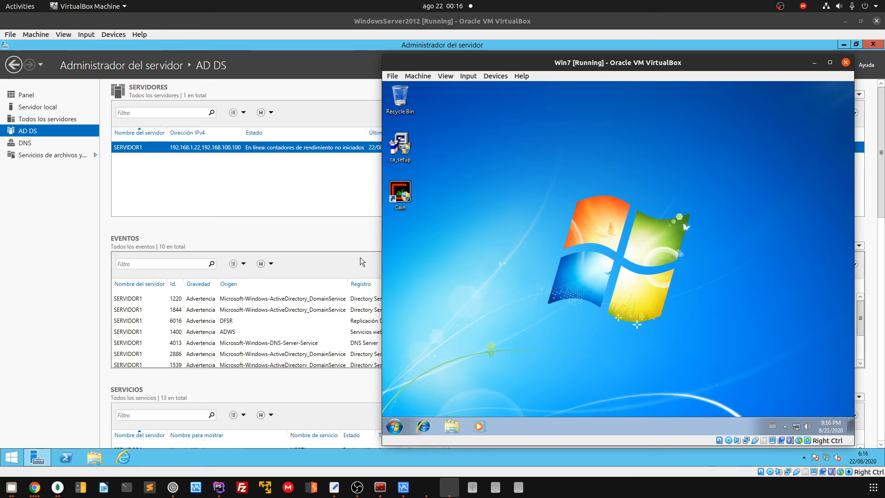
Bring the Windows Server 2012 VM in front of the Win7 VM, showing Server Manager's AD DS page
click(358, 233)
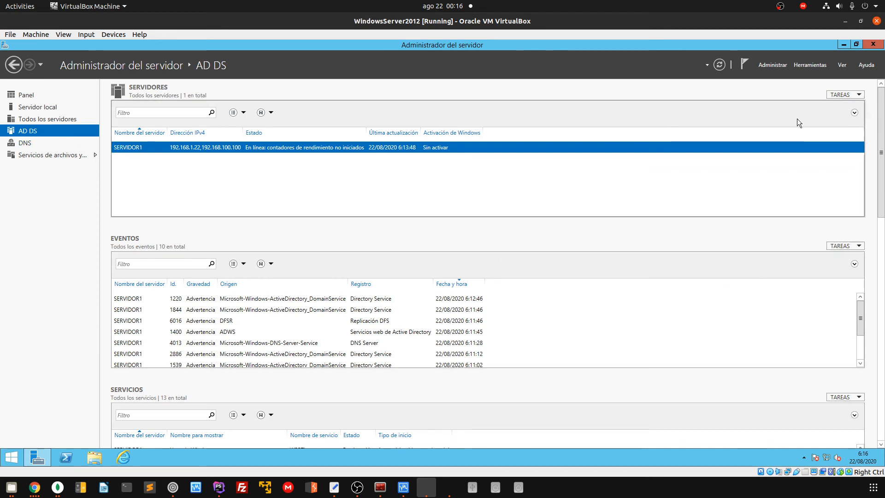
click(810, 65)
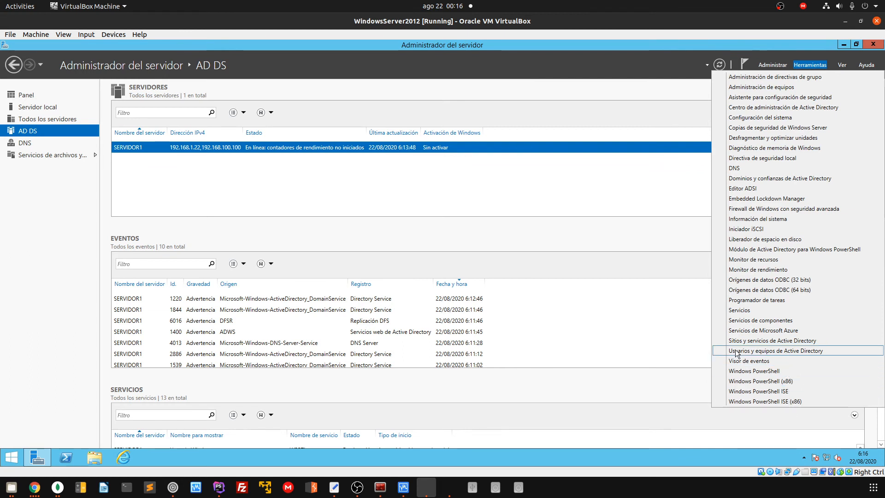
Open Active Directory Users and Computers and show the hexagone.local Users container with a wider Name column
click(798, 352)
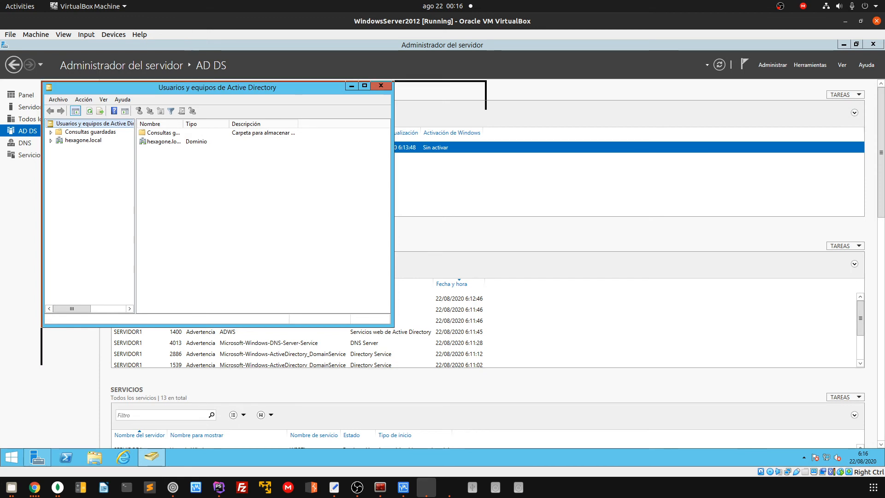
drag(419, 90, 543, 89)
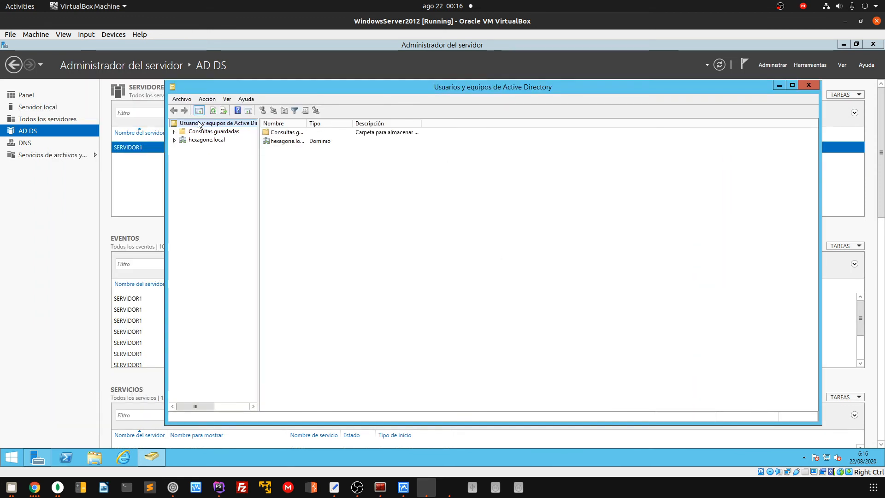
click(175, 141)
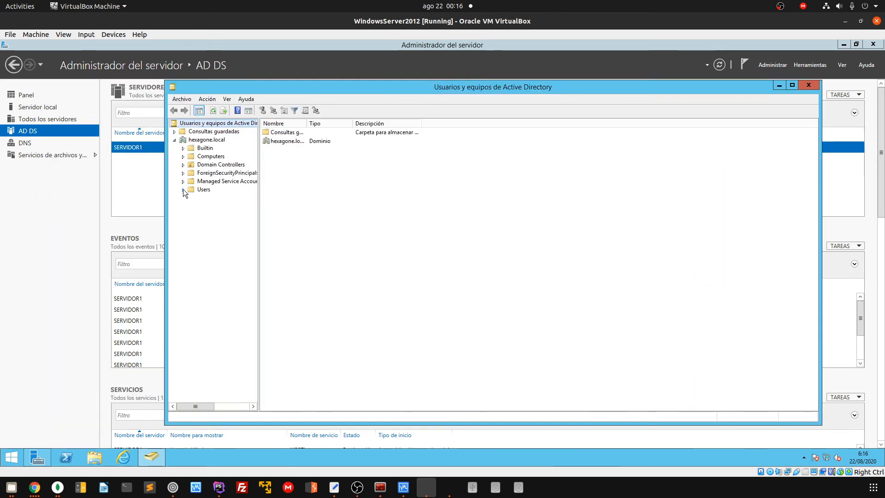
click(204, 189)
right_click(204, 189)
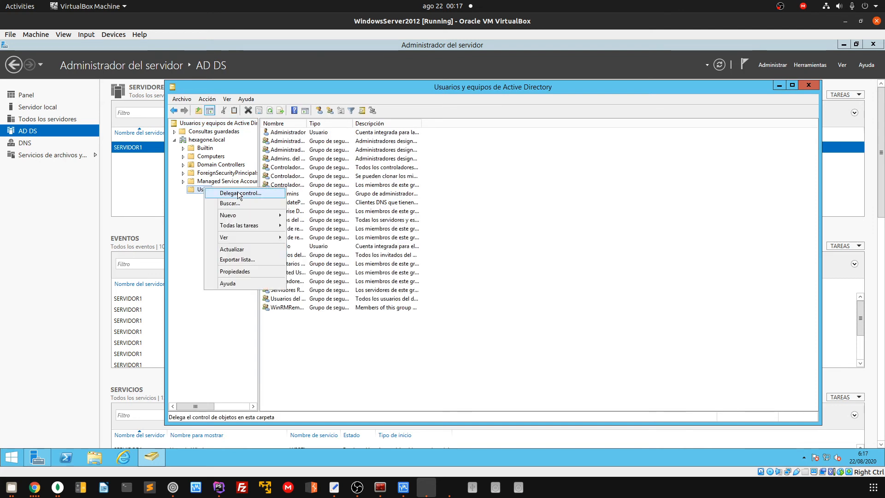
click(221, 191)
drag(306, 123, 426, 124)
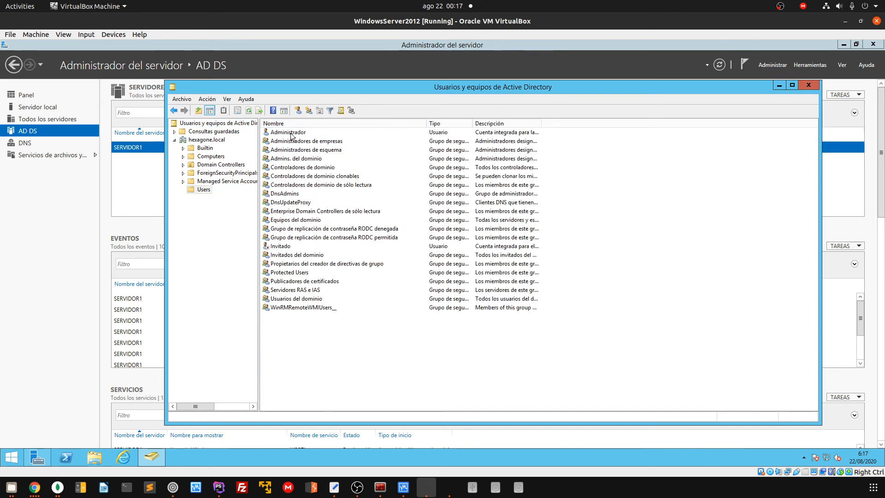
click(280, 133)
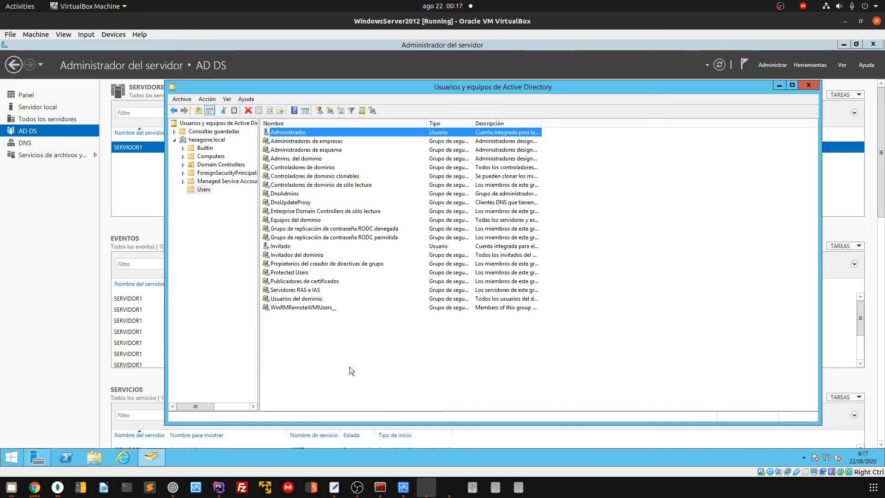
Start a new user in the Users container via Nuevo > Usuario
click(12, 457)
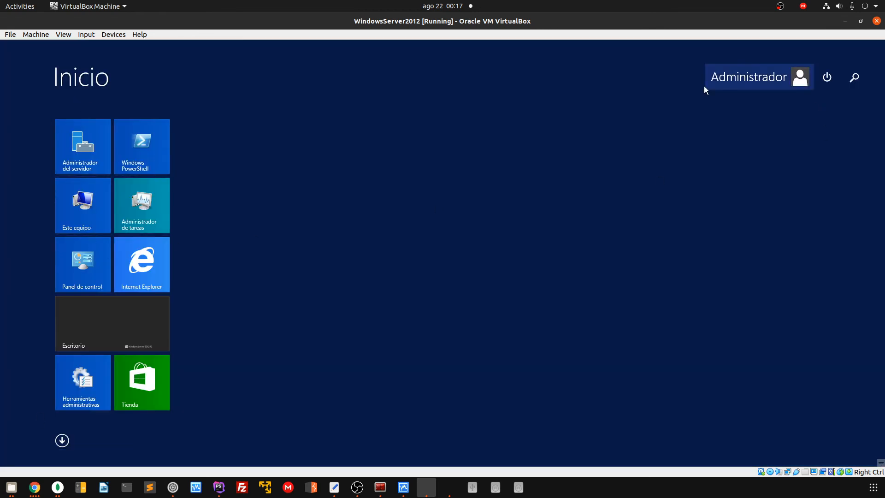
key(Escape)
right_click(353, 350)
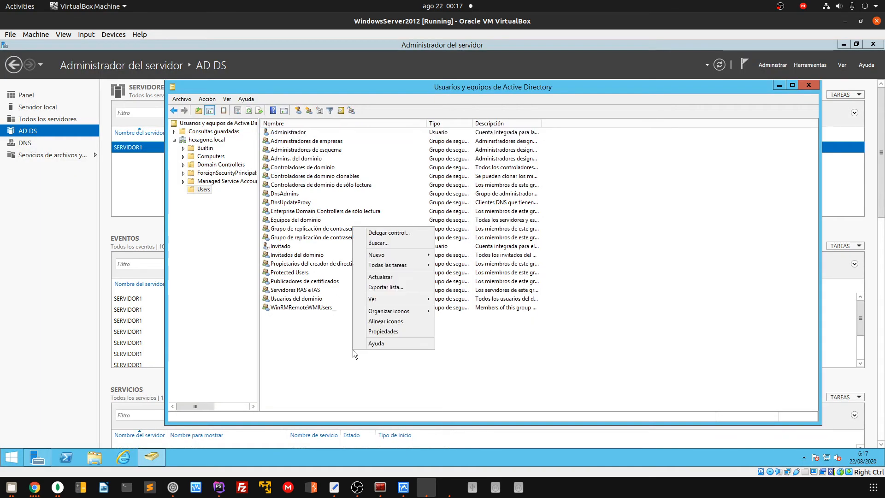
mouse_move(401, 255)
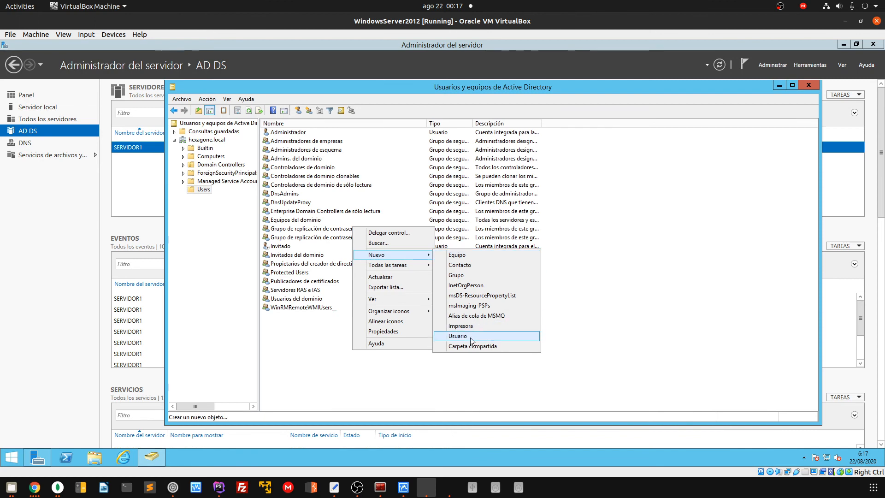
click(461, 338)
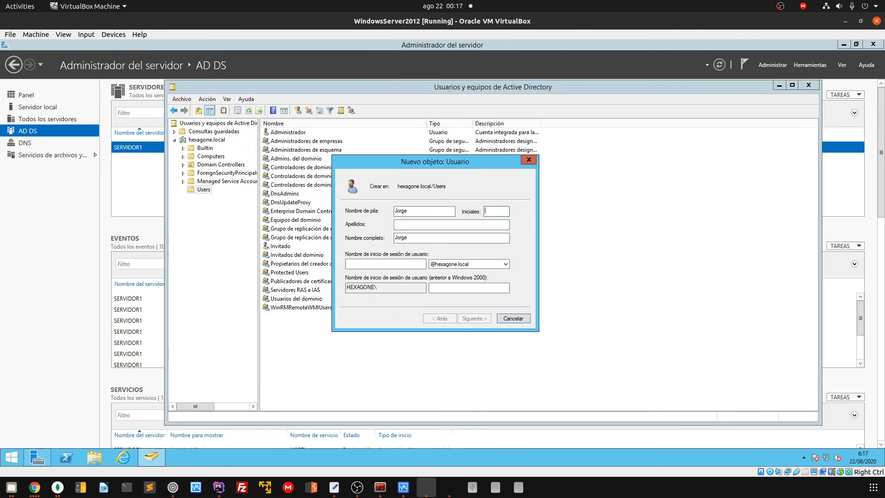
Enter the user's capitalised last name and user logon name in the wizard
key(Tab)
text(martinez)
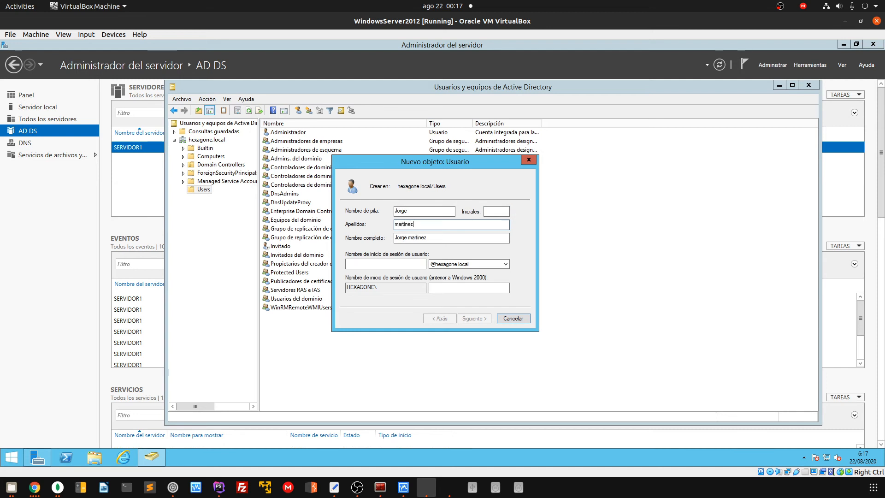
key(Home)
key(Delete)
text(M)
key(Tab)
key(Tab)
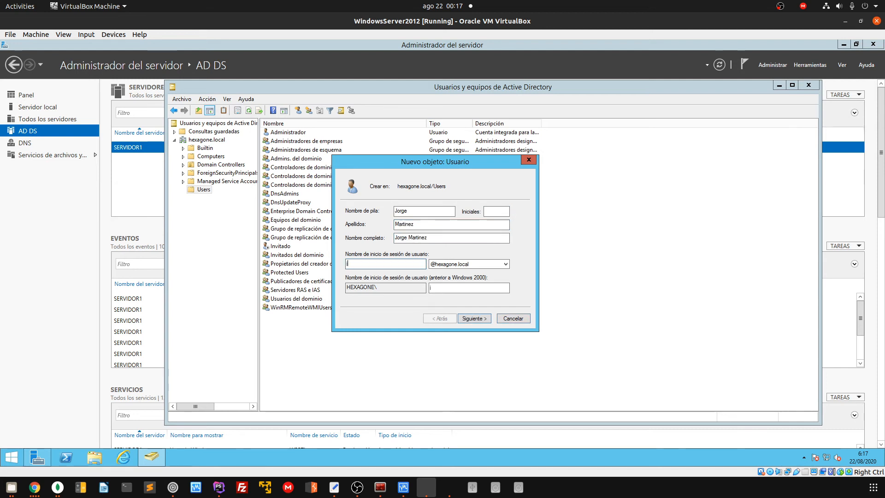
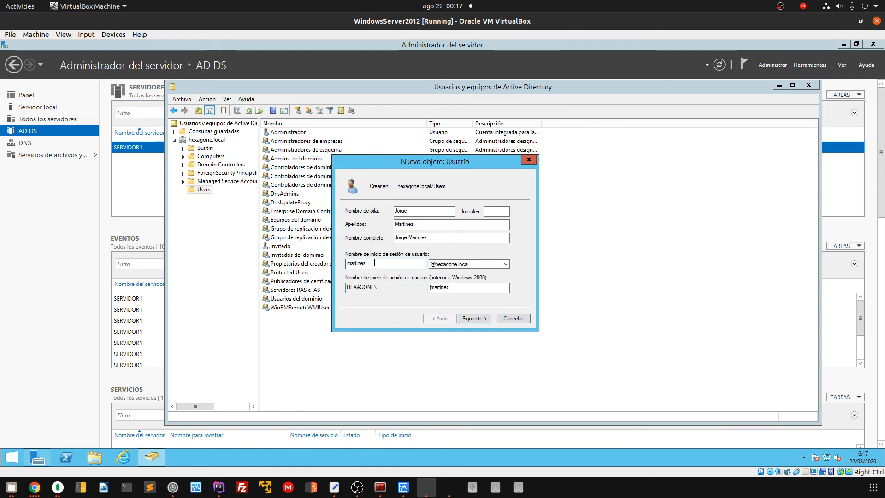
key(shift+Home)
click(365, 263)
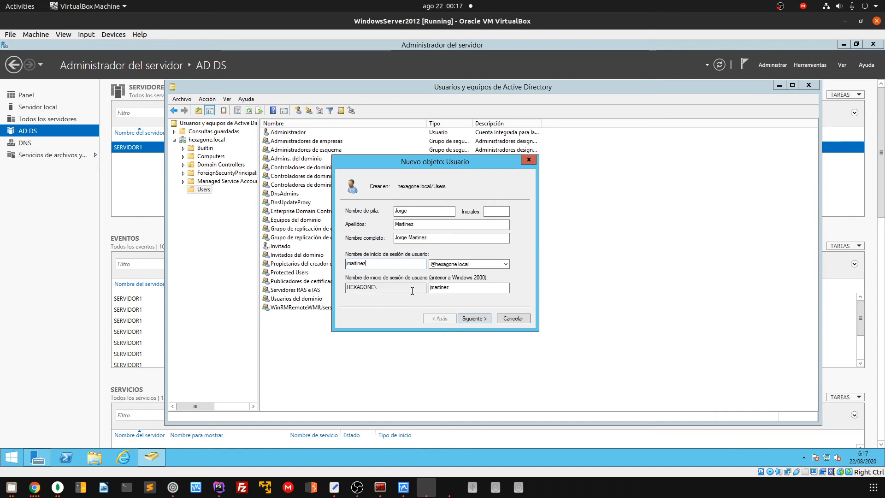
click(487, 265)
click(486, 264)
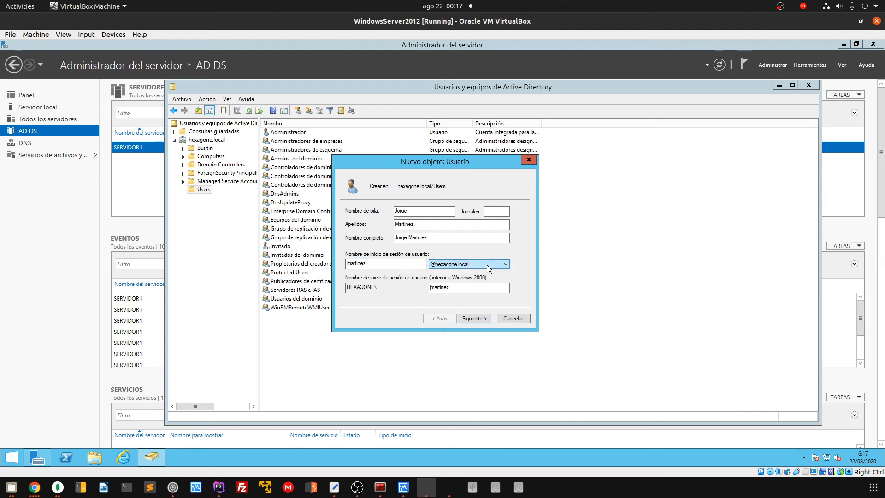
click(487, 265)
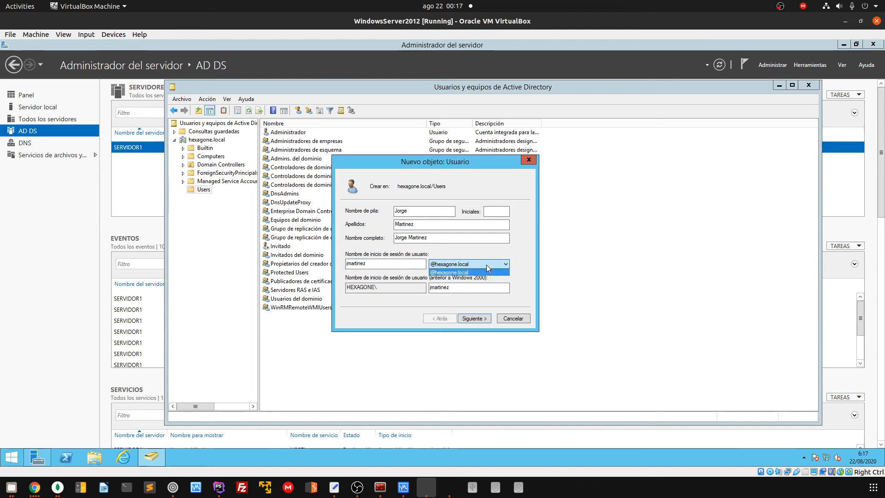
click(486, 264)
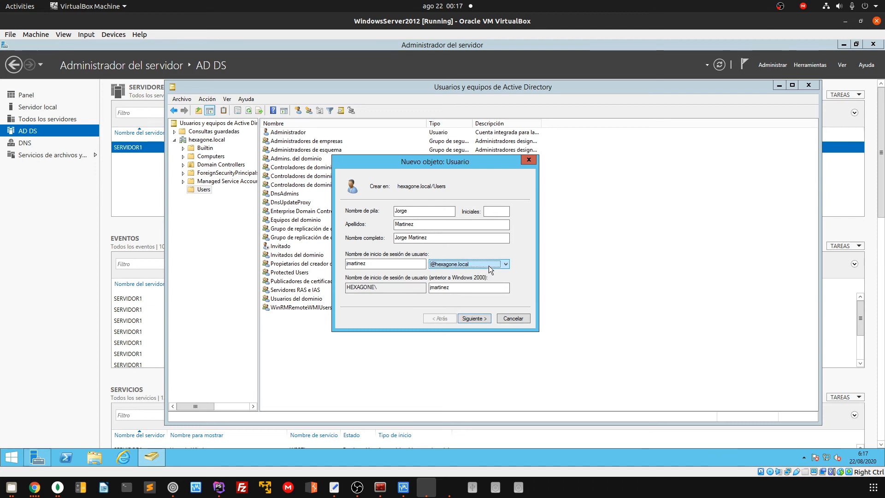
click(489, 266)
click(459, 265)
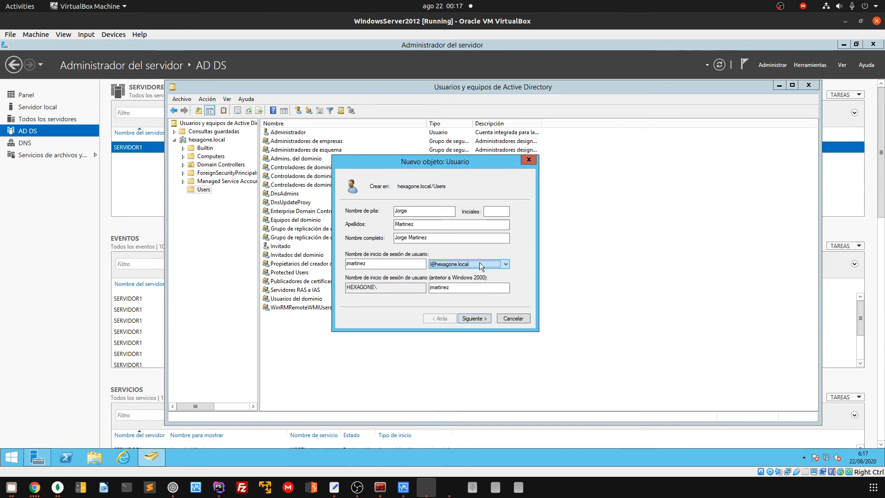
click(485, 319)
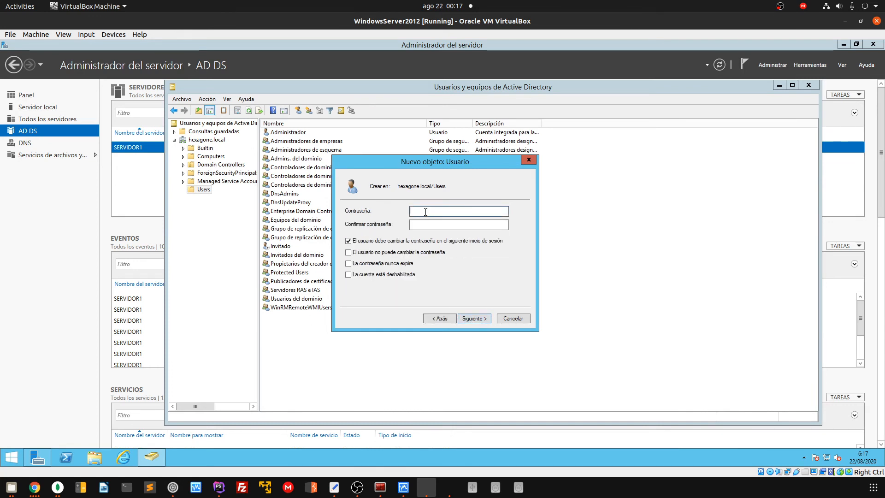
Enter the new user's password and confirm it
click(397, 241)
click(395, 253)
click(393, 263)
text(123)
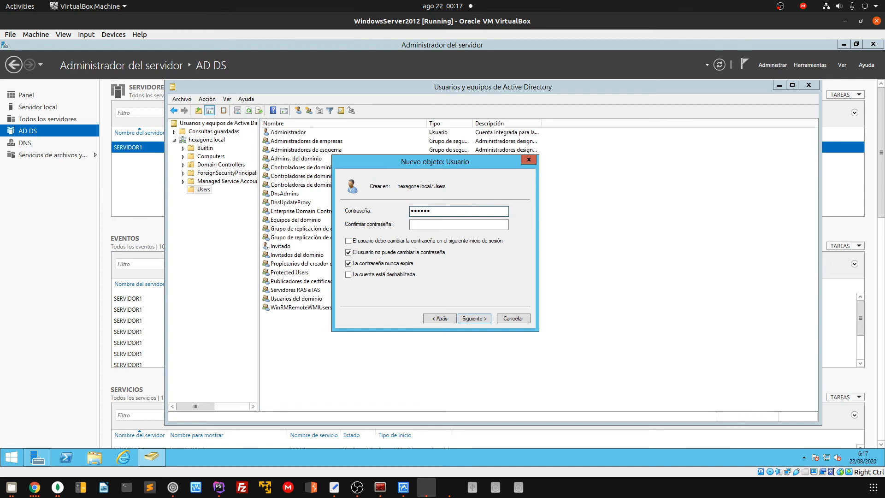
text(4567890)
key(Tab)
text(123)
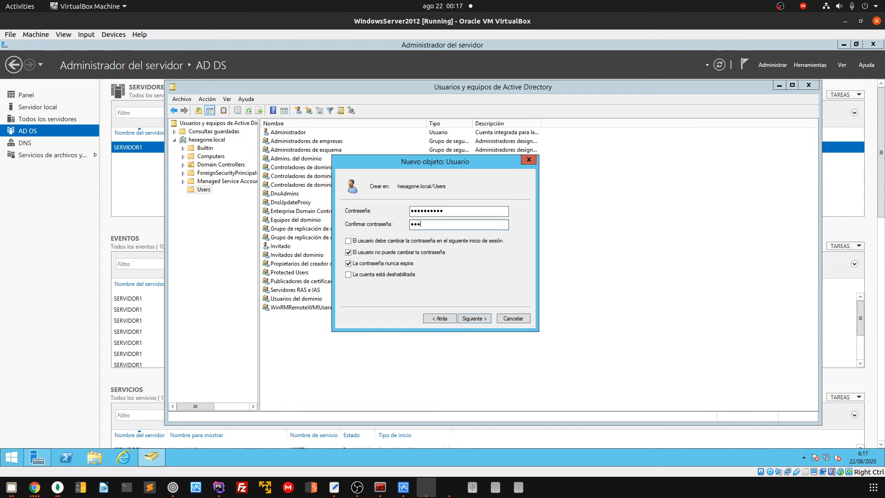
text(4567890)
Set the account so the user cannot change the password and it never expires
click(379, 253)
click(376, 263)
click(369, 241)
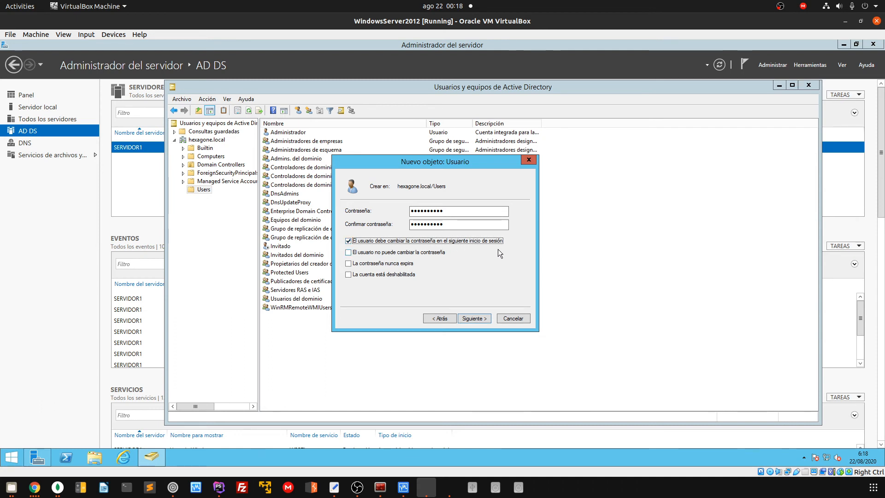
click(369, 251)
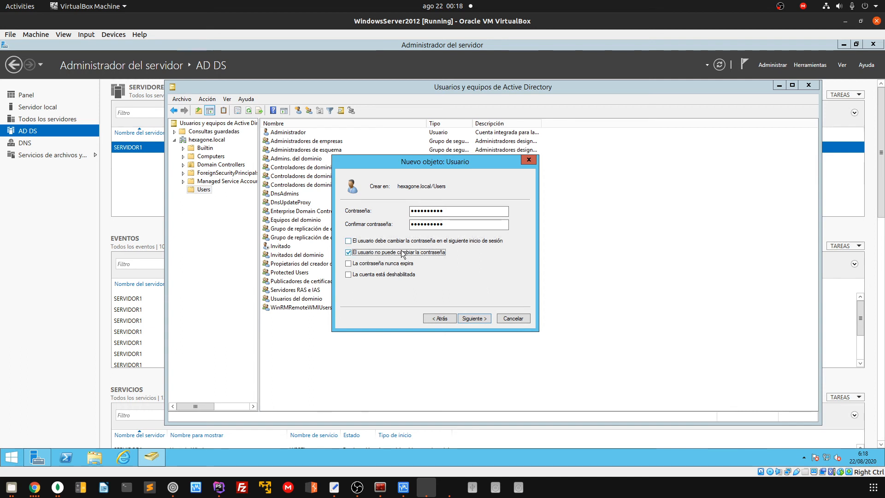
click(391, 265)
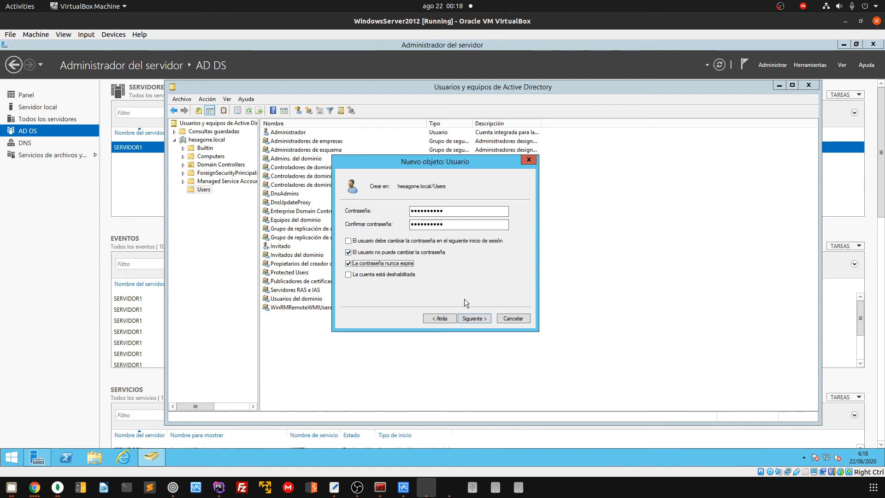
click(479, 318)
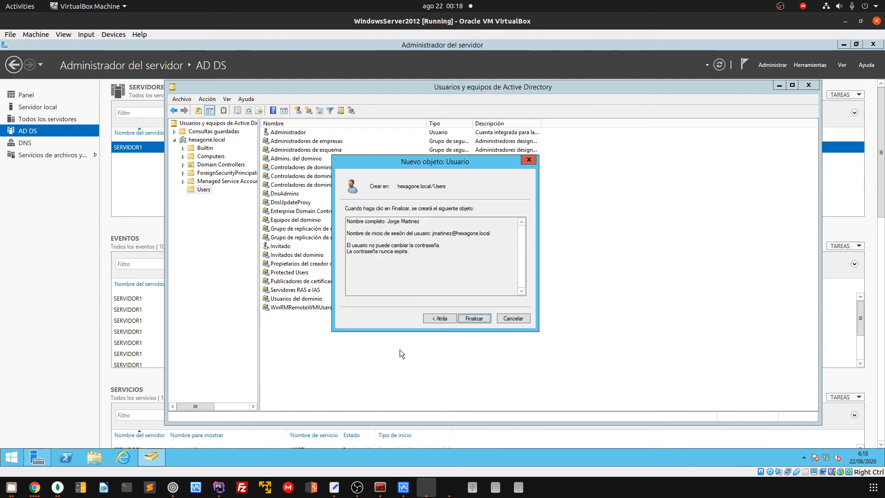
Finish creating the user, view the Computers container, then bring up Windows 7's Start menu
click(480, 319)
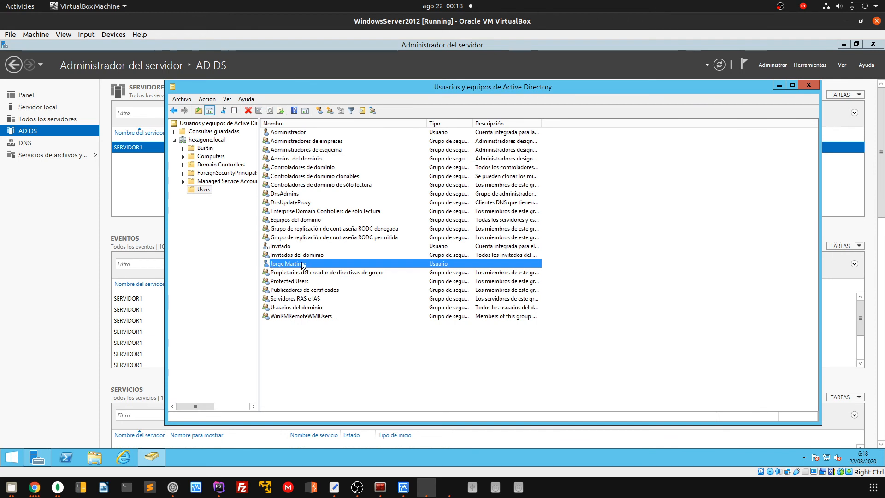
click(376, 364)
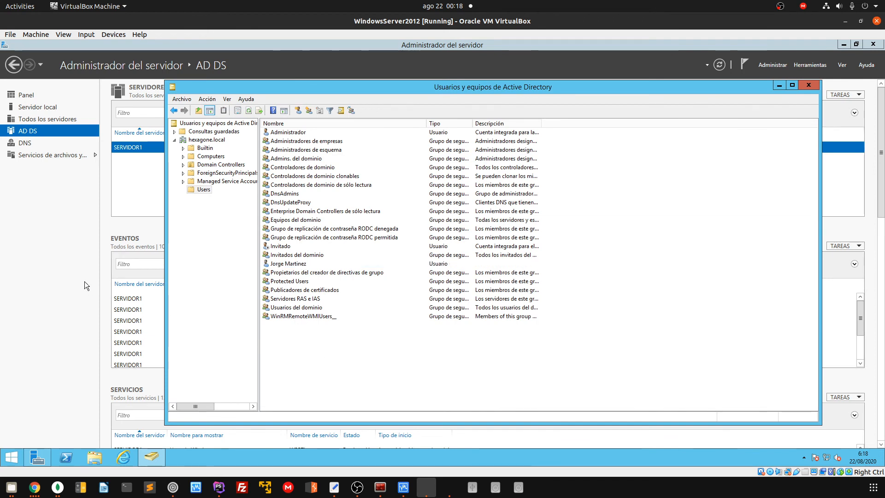
click(210, 156)
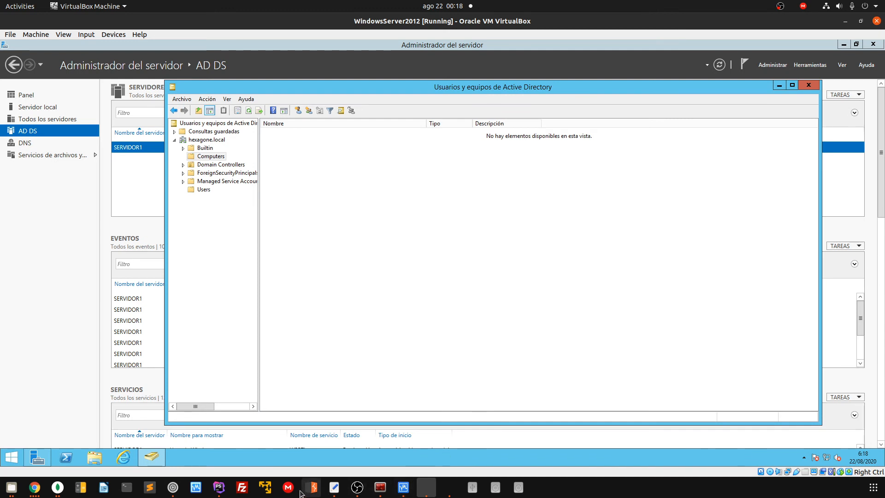
click(448, 490)
click(394, 426)
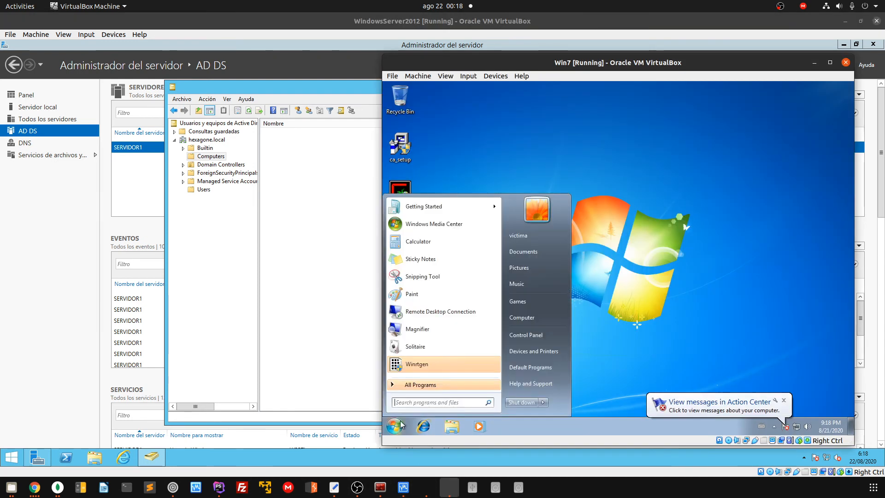
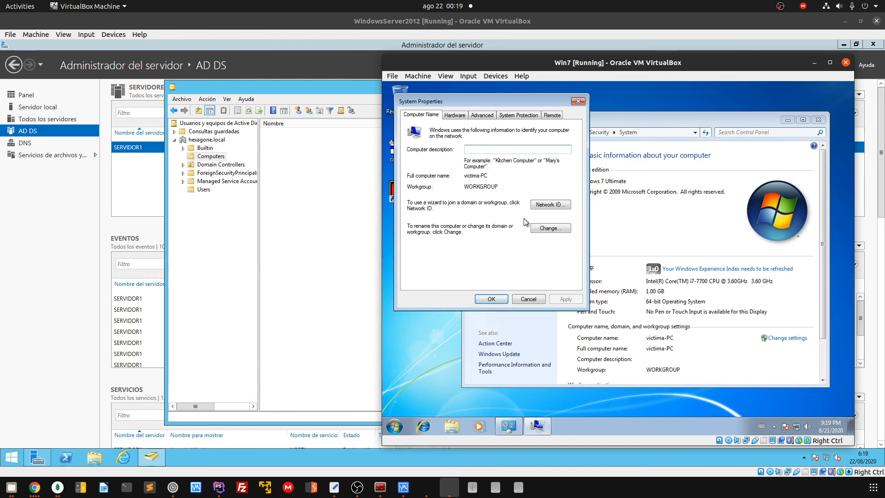
click(543, 232)
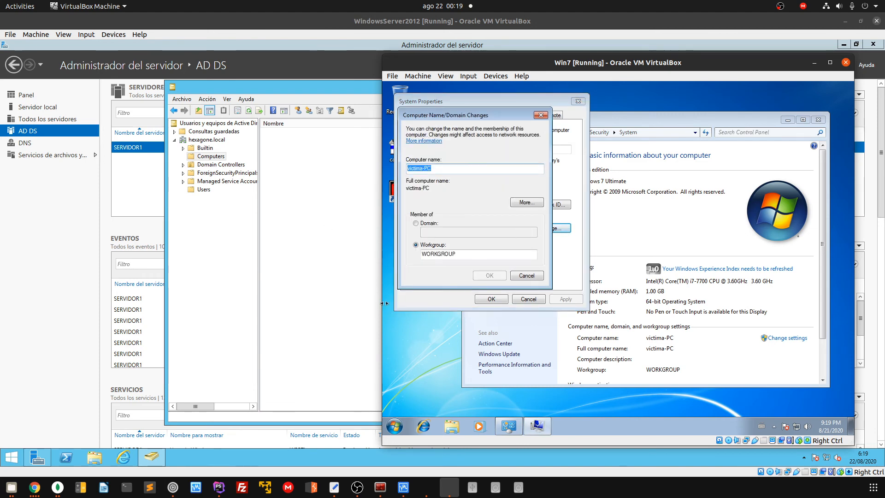
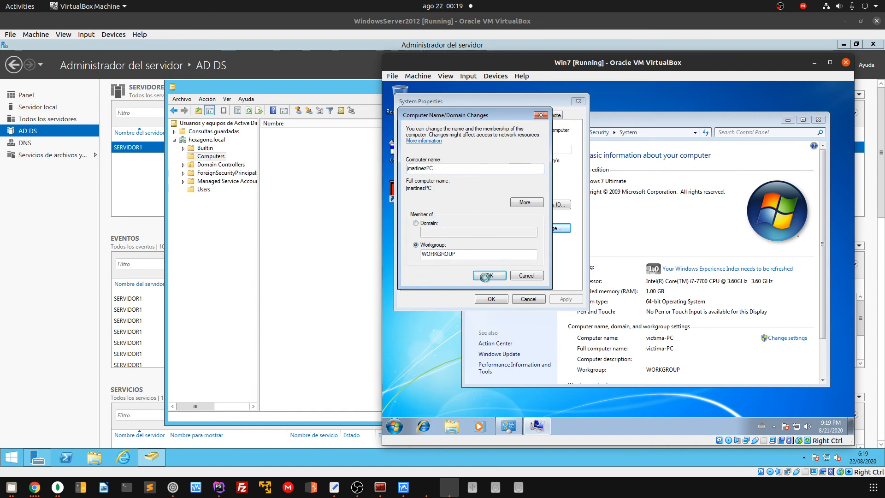
double_click(431, 254)
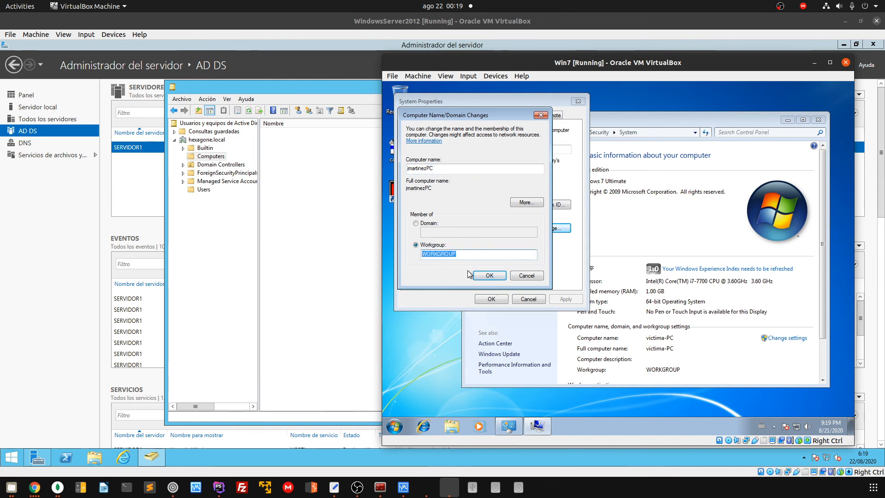
click(430, 224)
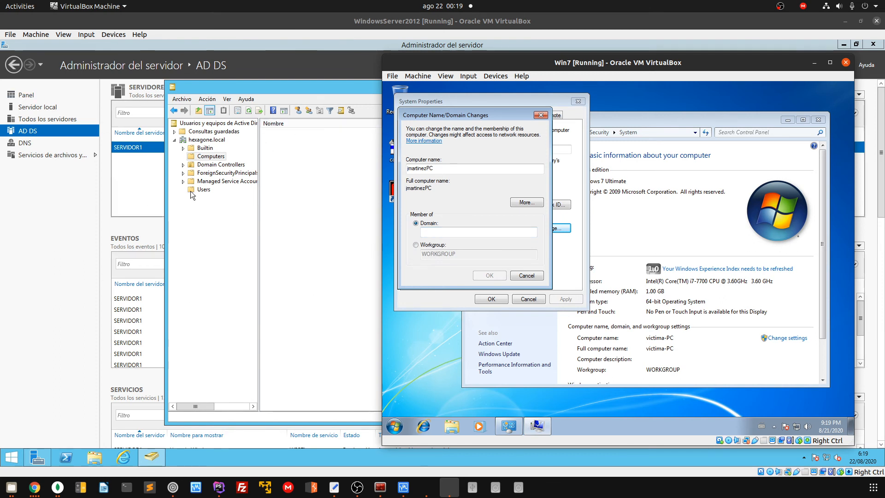
click(415, 244)
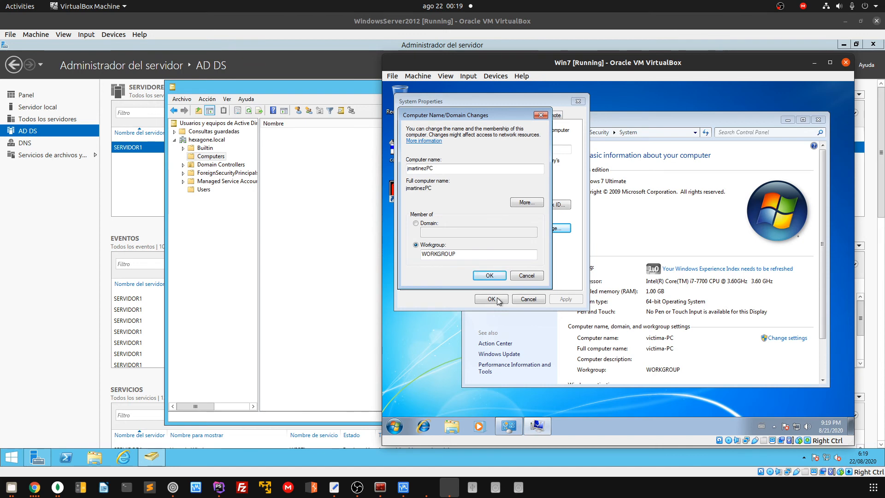
click(490, 275)
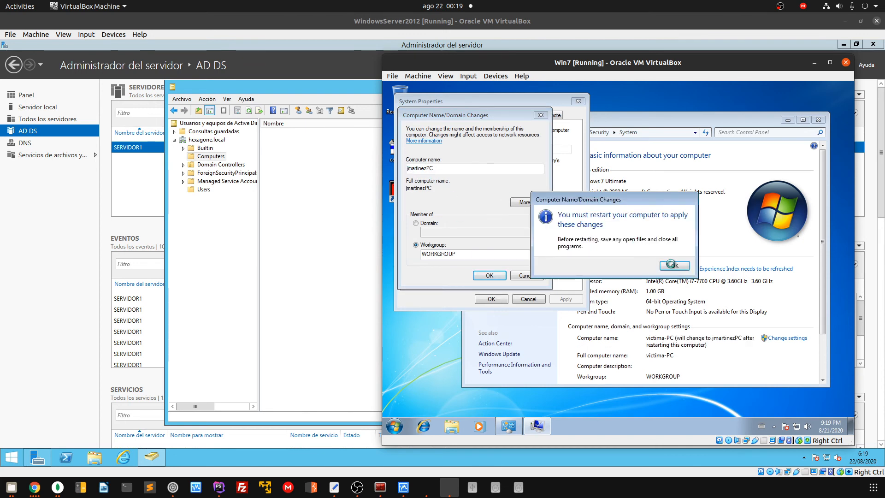
click(673, 265)
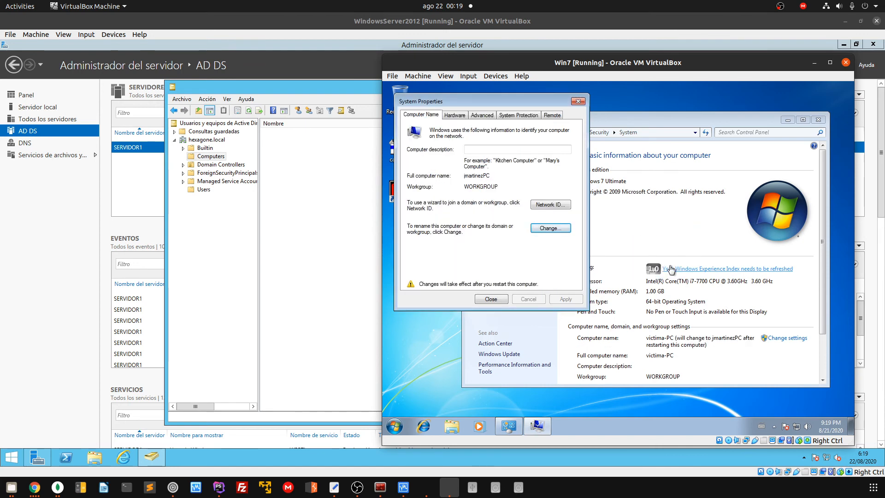
click(491, 299)
Restart to apply the rename, then open Computer's System properties to reach the name settings
click(618, 264)
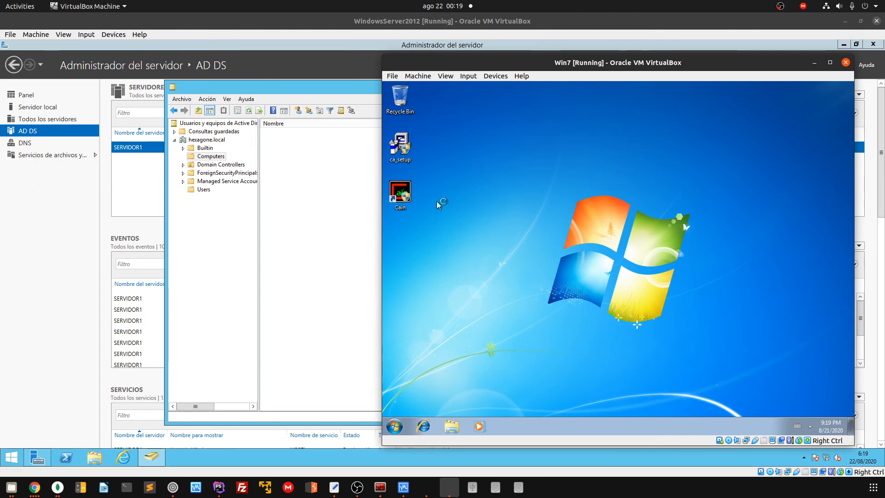
click(394, 428)
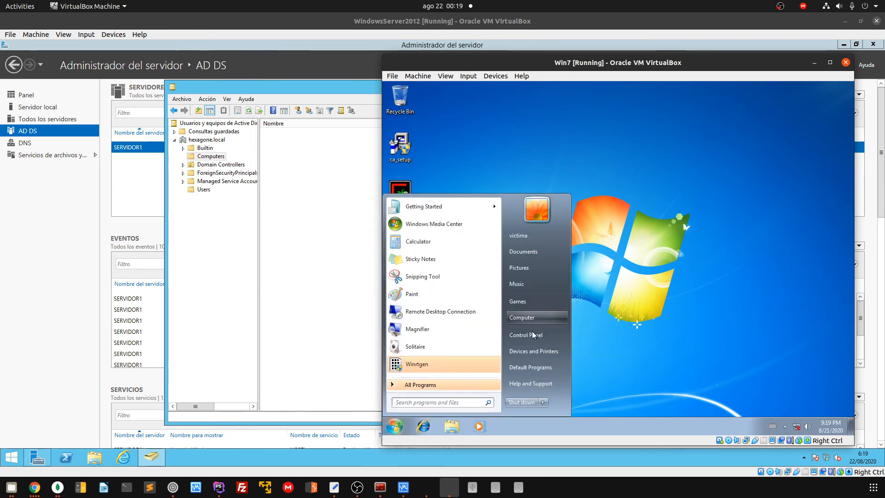
right_click(522, 320)
click(561, 400)
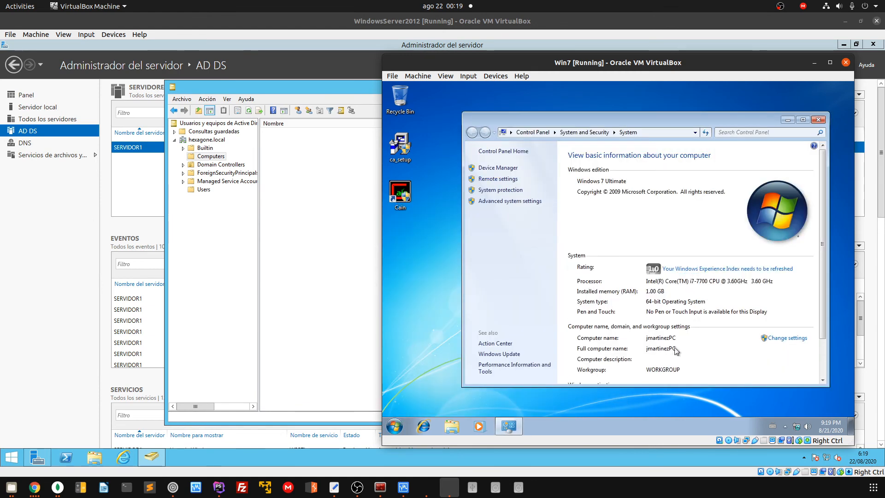
click(794, 339)
Change the computer's membership from the workgroup to the hexagone domain and submit it
click(604, 284)
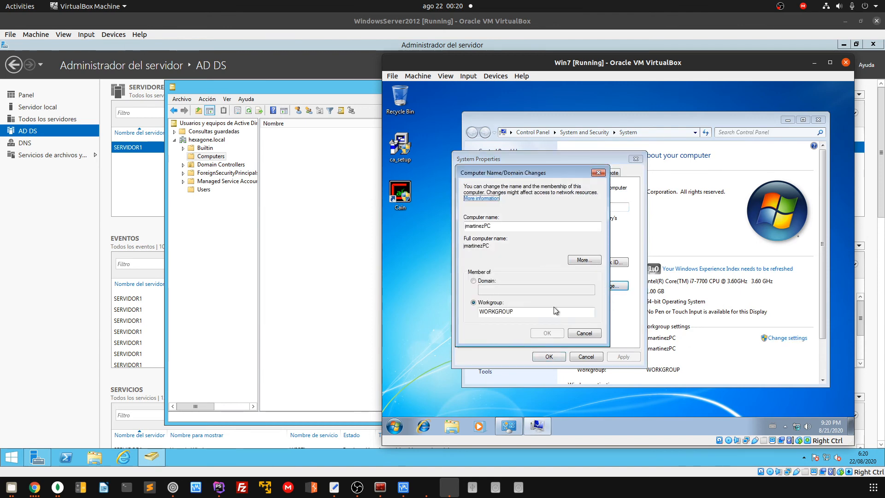
click(488, 282)
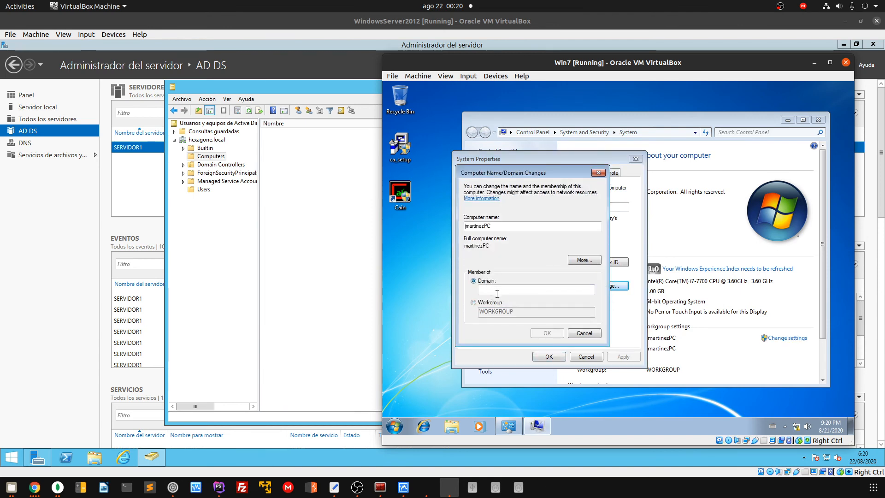
text(hexagone)
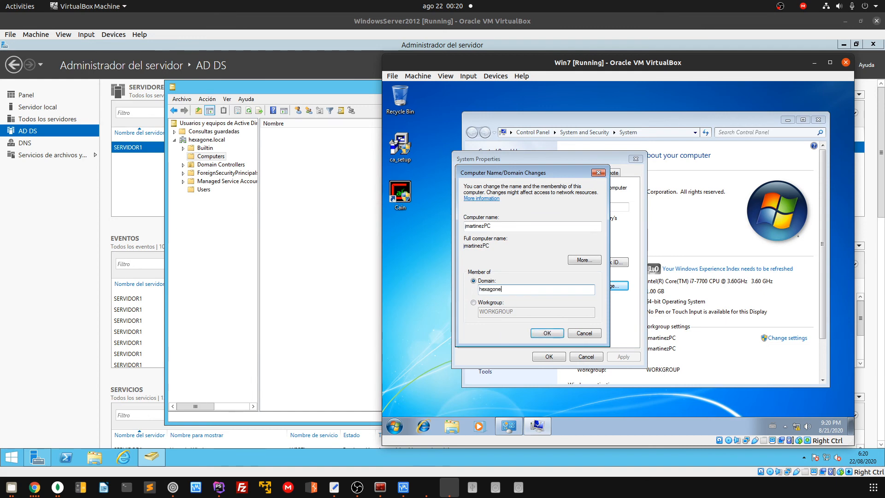
key(Return)
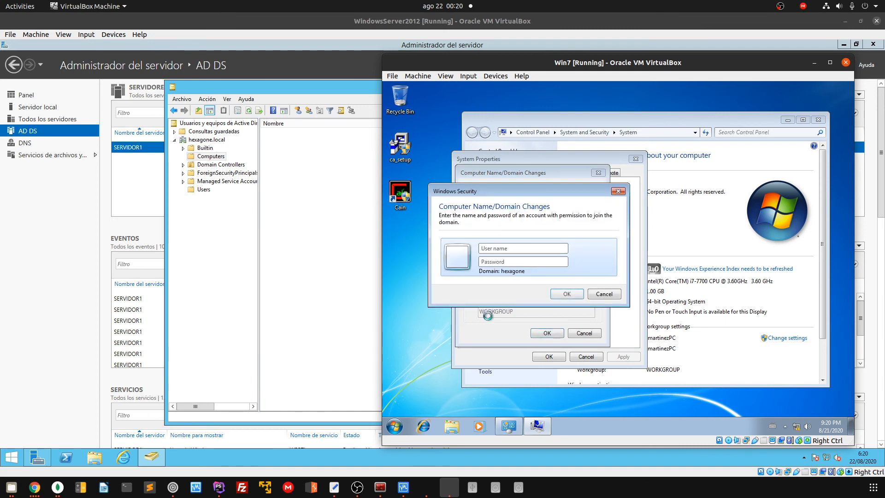
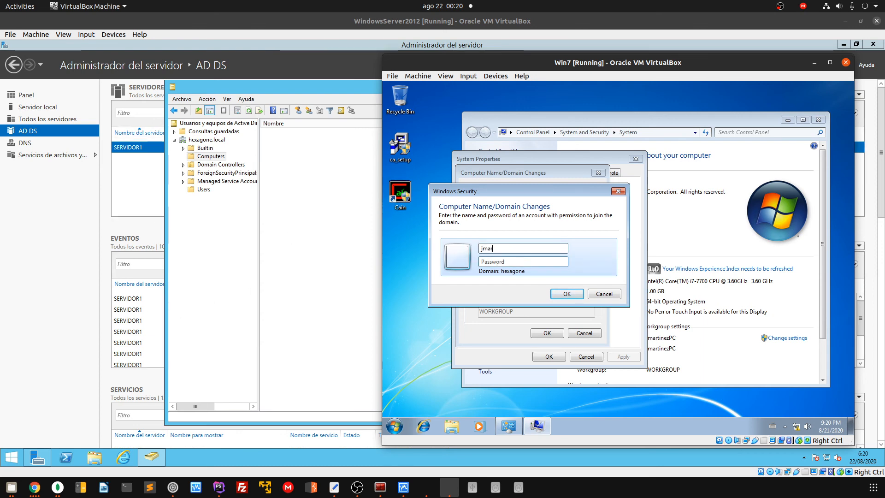
Enter the domain account's user name and password to authorize joining the hexagone domain
text(****)
key(ctrl+a)
text(***)
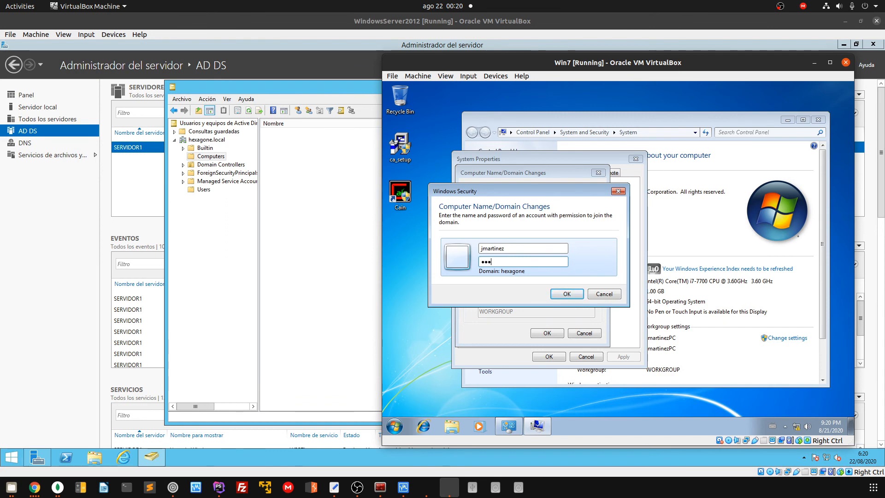
text(****)
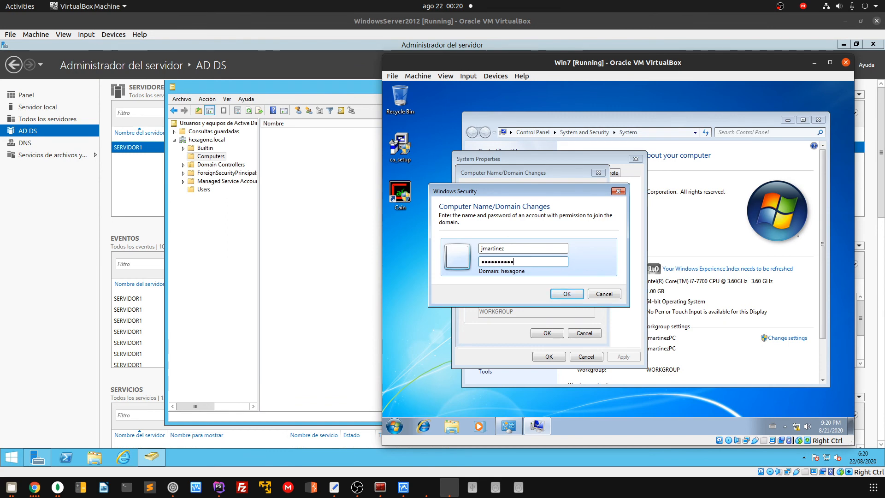
click(567, 294)
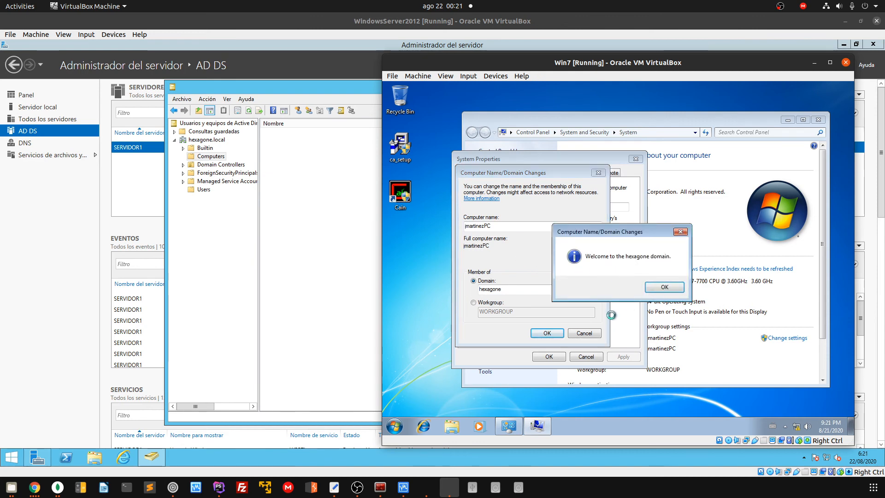
Dismiss the welcome and restart notices, close System Properties, and restart the Win7 VM now
click(664, 286)
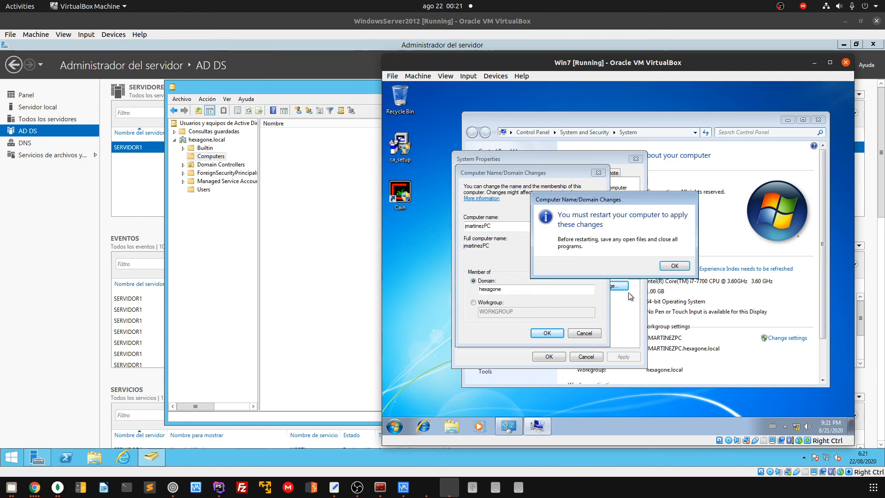
click(674, 266)
click(550, 358)
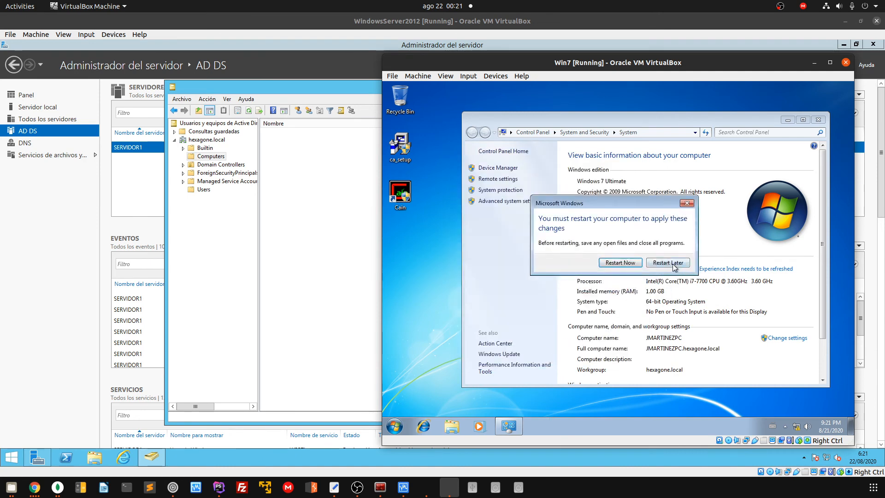
click(631, 263)
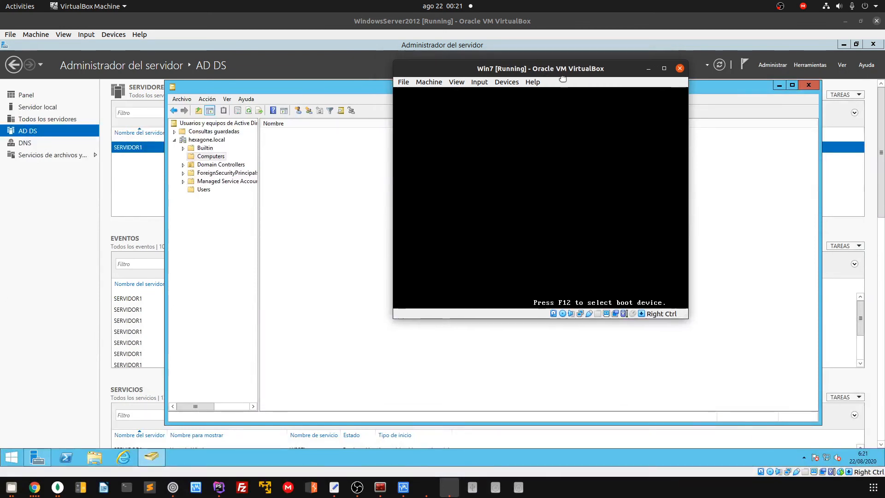
Reposition the Win7 VM window while it reboots to the Ctrl+Alt+Delete logon screen
drag(563, 78, 700, 103)
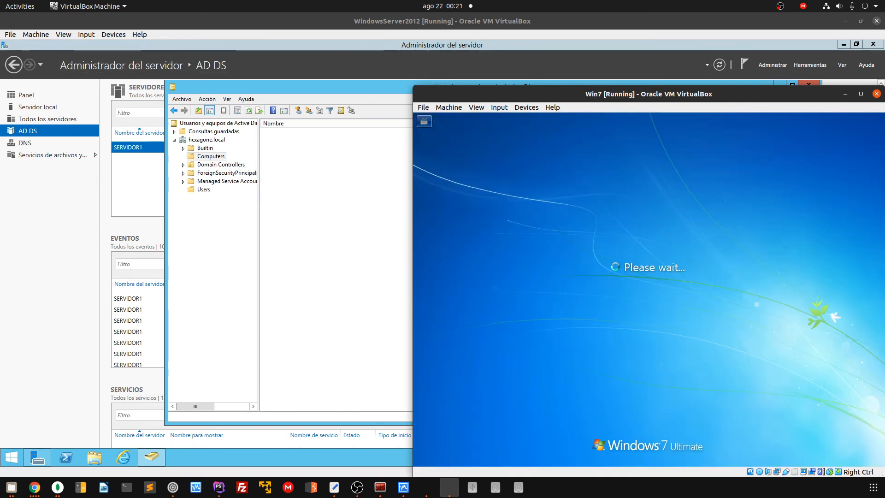
drag(506, 95, 475, 52)
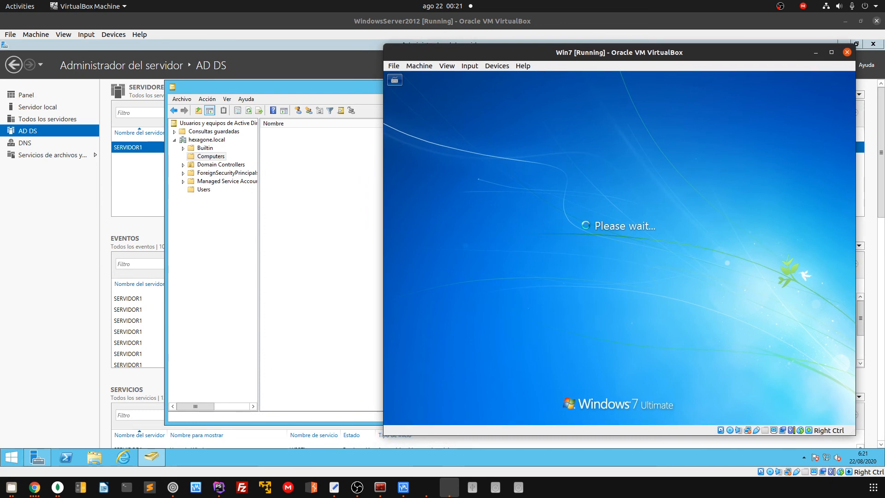
Send Ctrl-Alt-Del from VirtualBox's Input menu, then switch user and select the local account
click(469, 69)
mouse_move(485, 79)
click(595, 103)
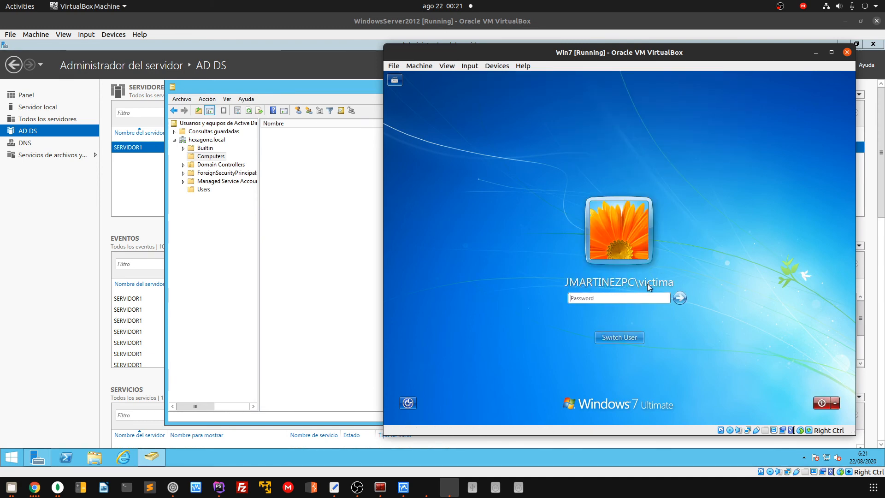
click(614, 337)
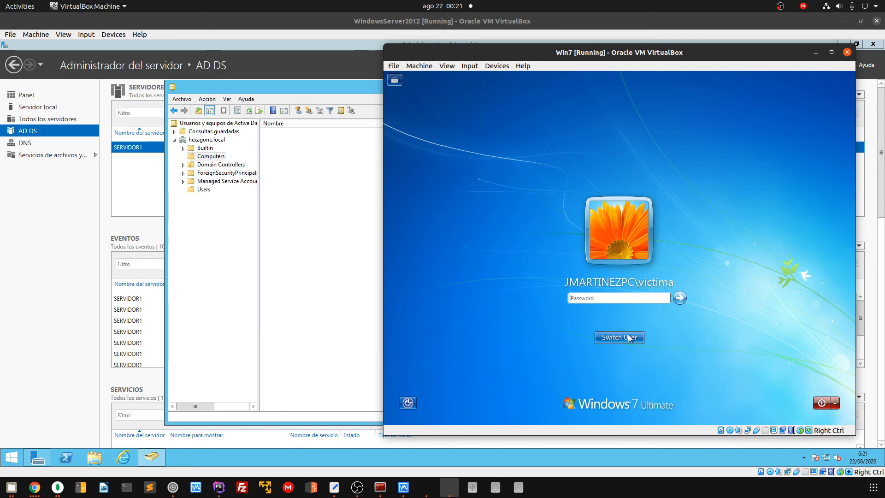
click(579, 280)
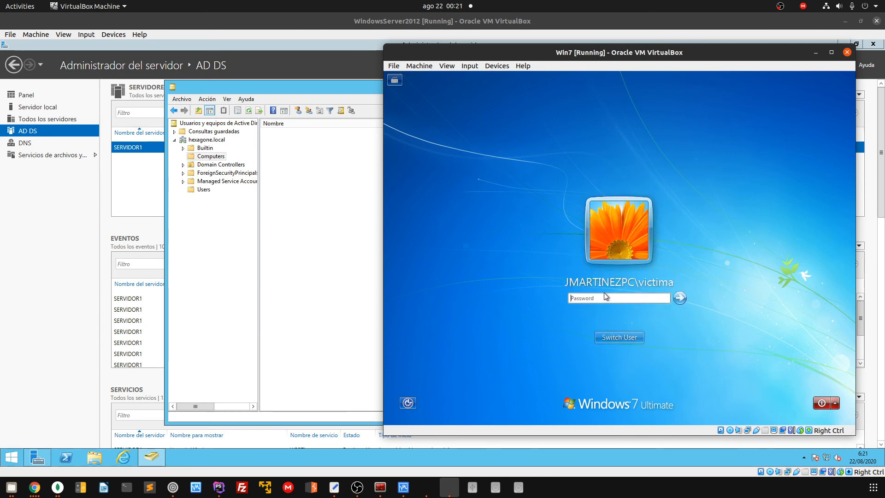
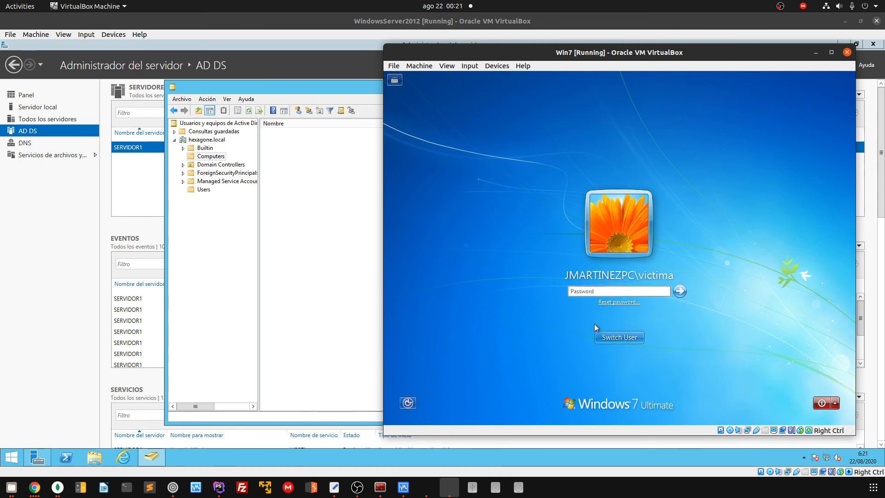
Log the Win7 VM on as the HEXAGONE domain user via Other User, entering the domain username and password
click(598, 335)
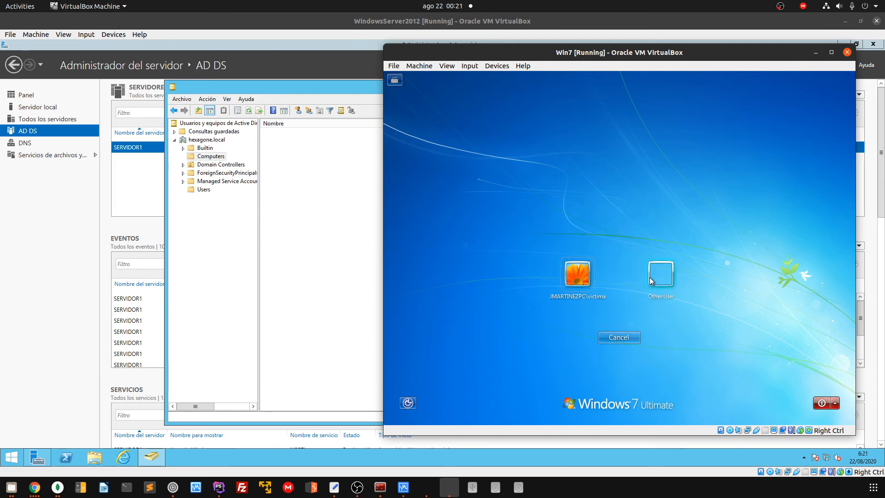
click(655, 277)
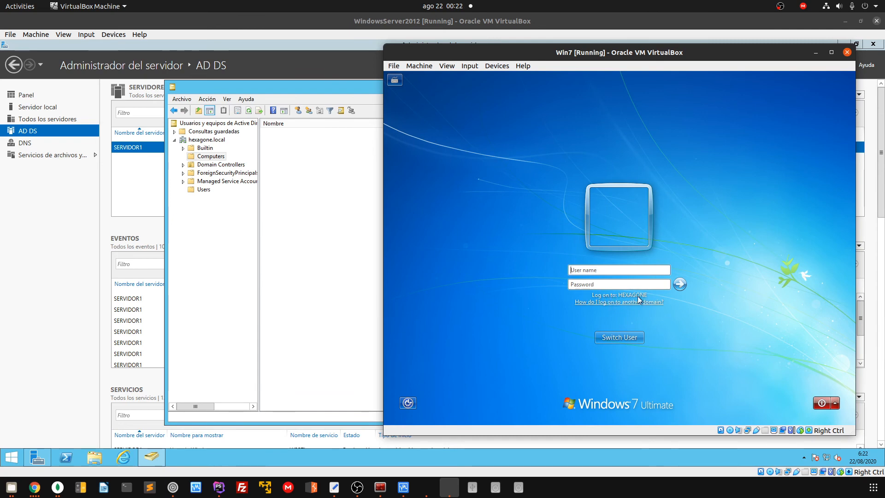
click(604, 271)
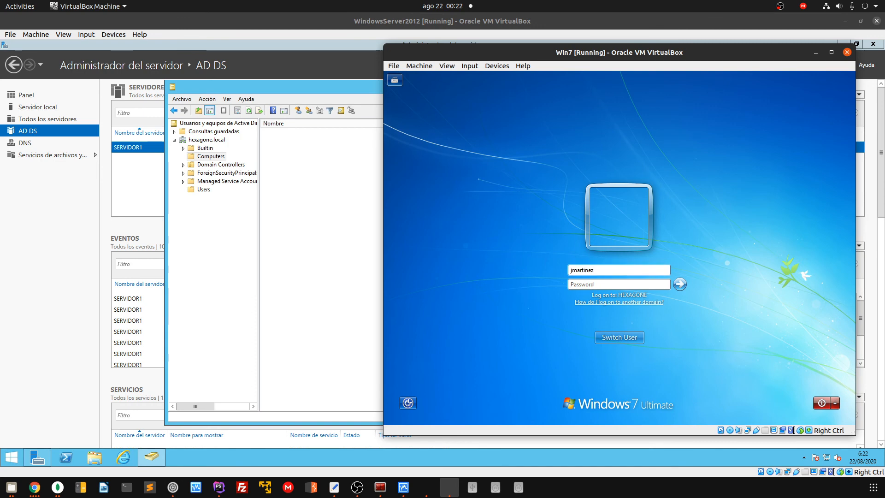
key(Tab)
text(**********)
key(Return)
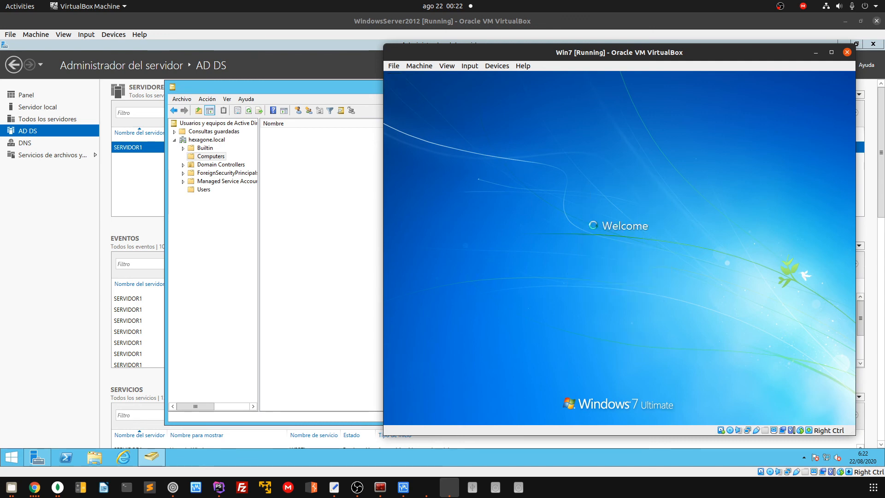
click(203, 190)
Select the domain user in Active Directory, then open the Win7 Computer's System properties from Start
click(209, 304)
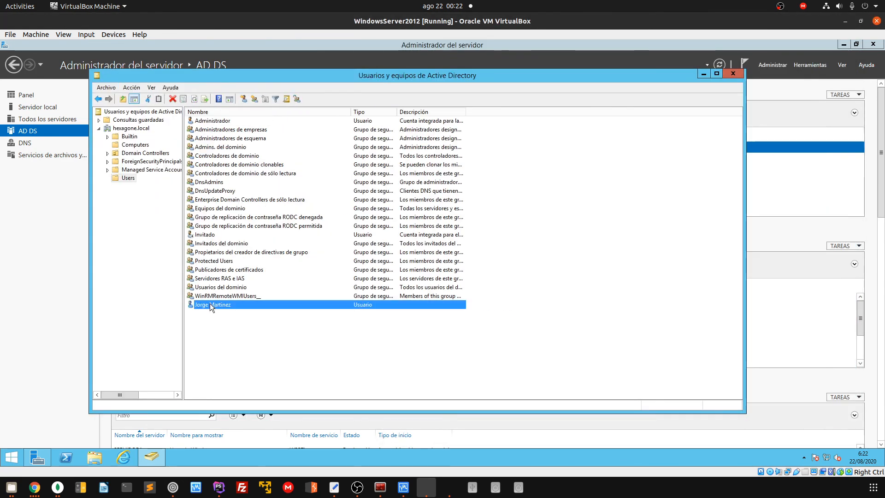
click(451, 488)
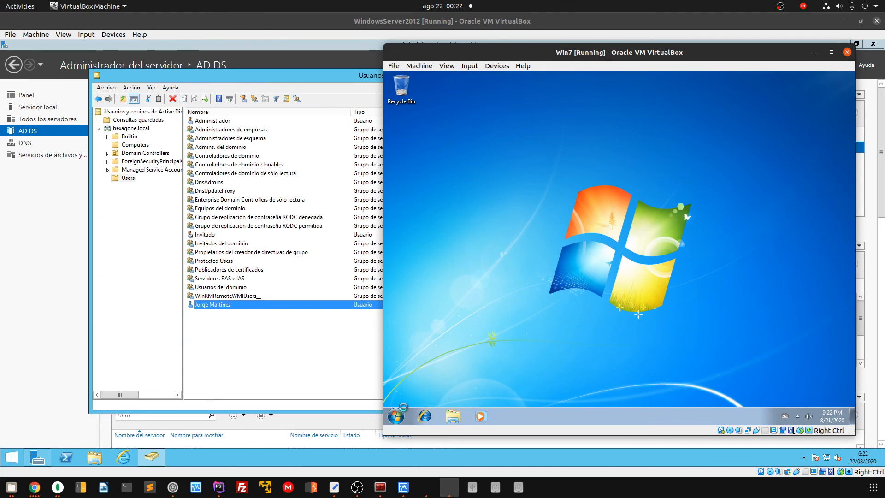
key(super)
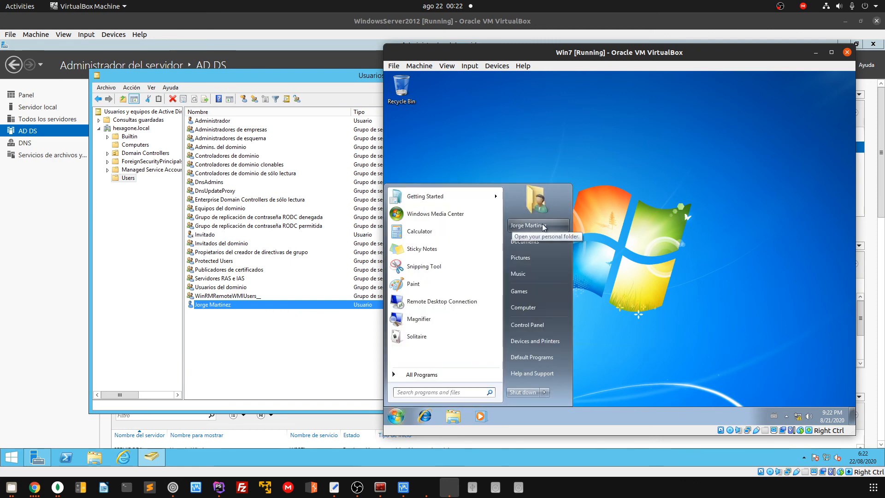
key(Escape)
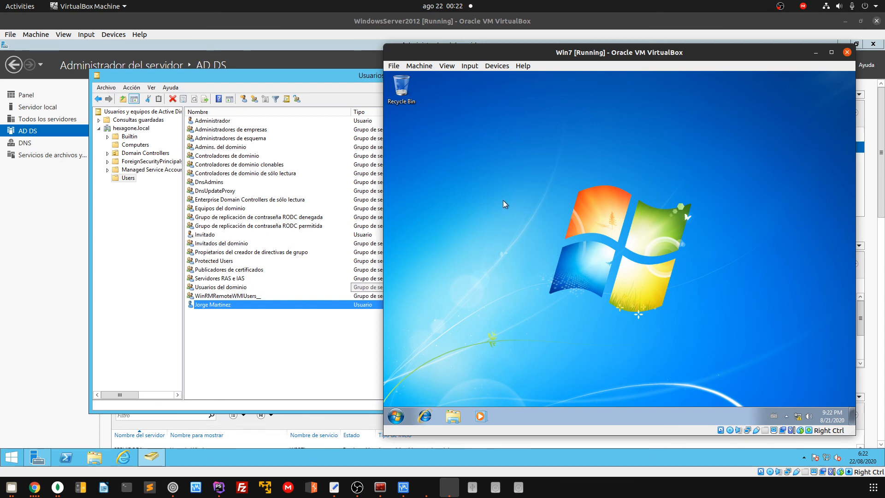
click(395, 417)
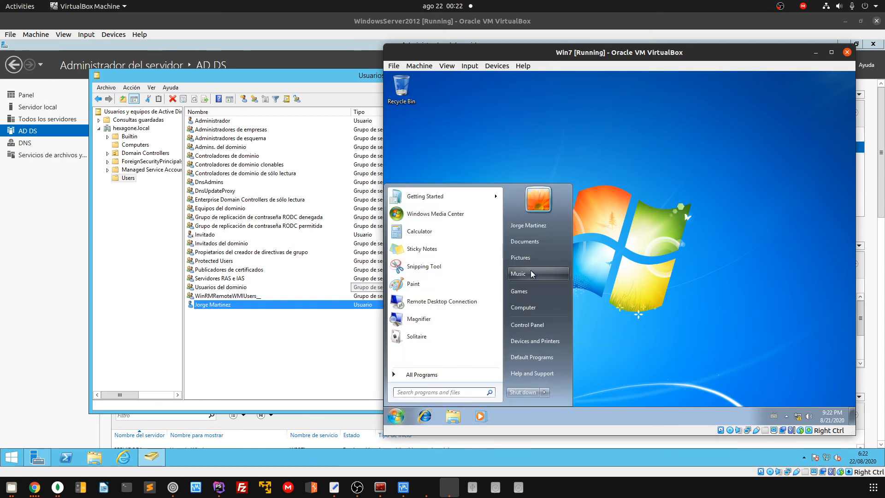
right_click(525, 306)
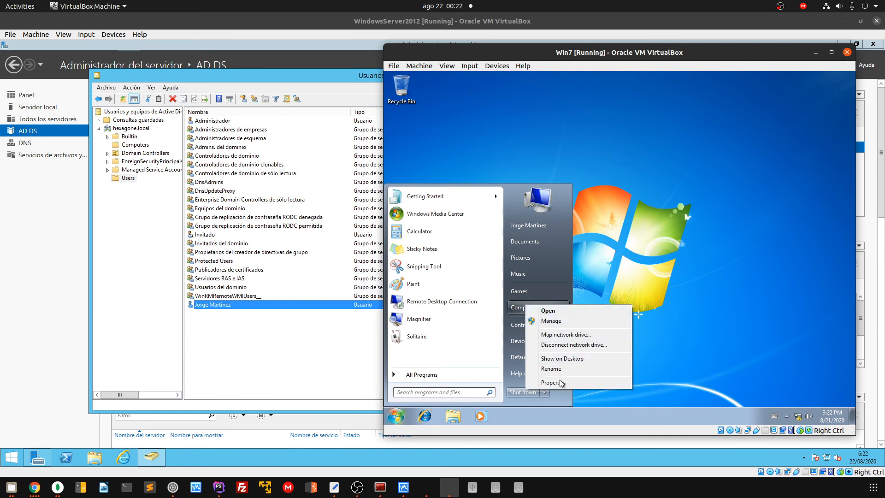
click(563, 380)
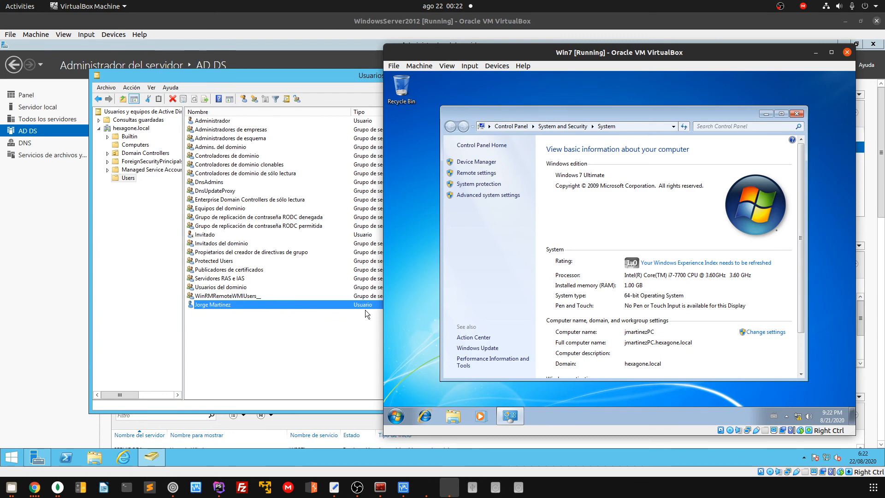
click(143, 212)
Refresh the hexagone.local Computers container to show and select the newly joined Win7 workstation
click(135, 144)
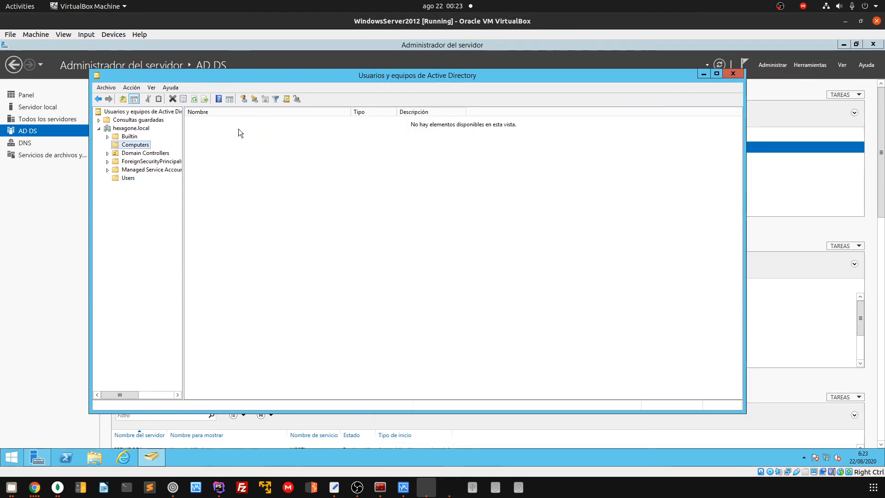
click(201, 120)
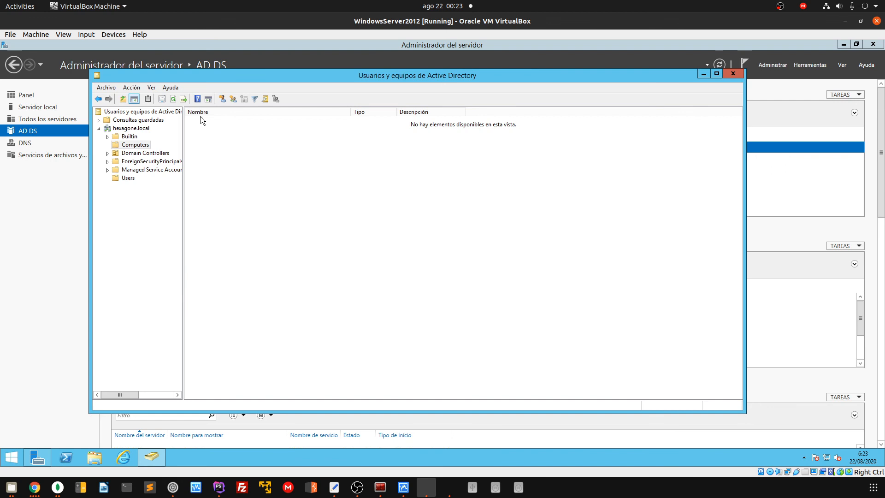
click(173, 98)
click(230, 122)
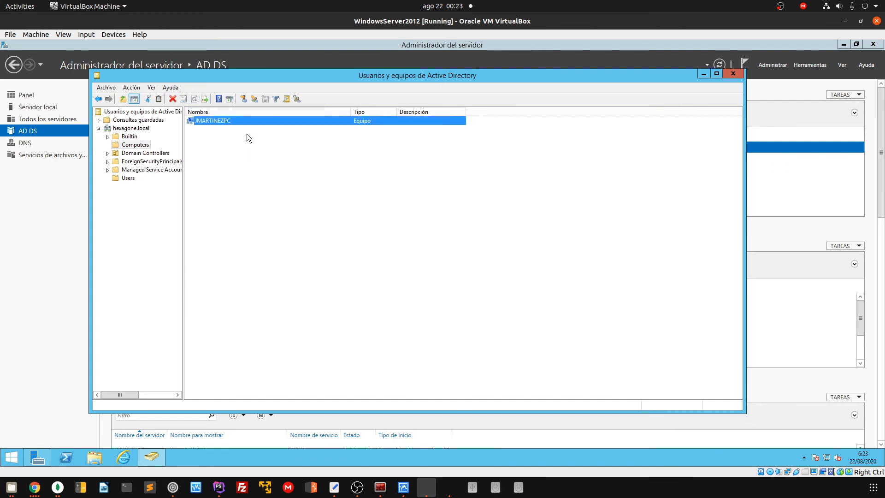
click(122, 177)
Open the domain user's Properties in Active Directory Users and Computers, then close them
click(443, 489)
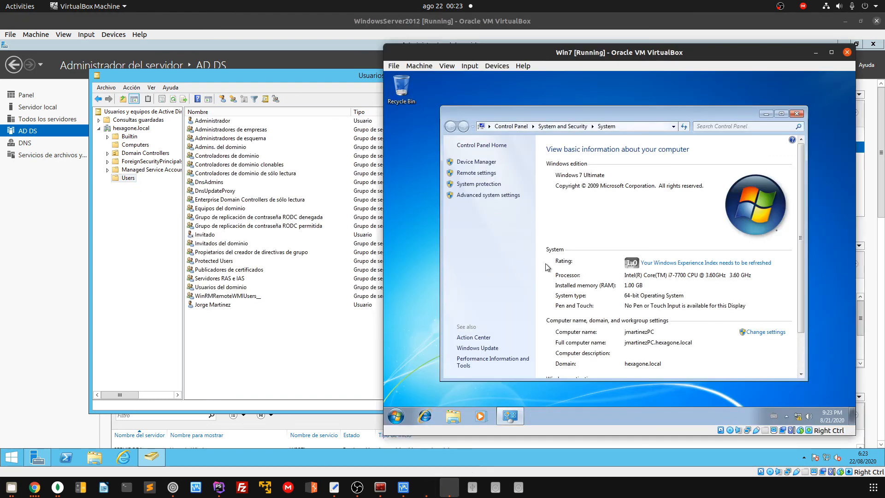
click(211, 304)
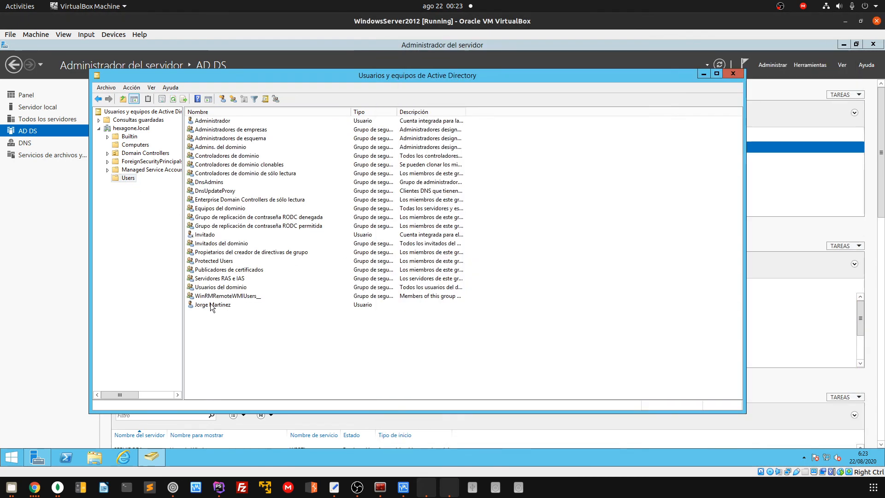
right_click(211, 303)
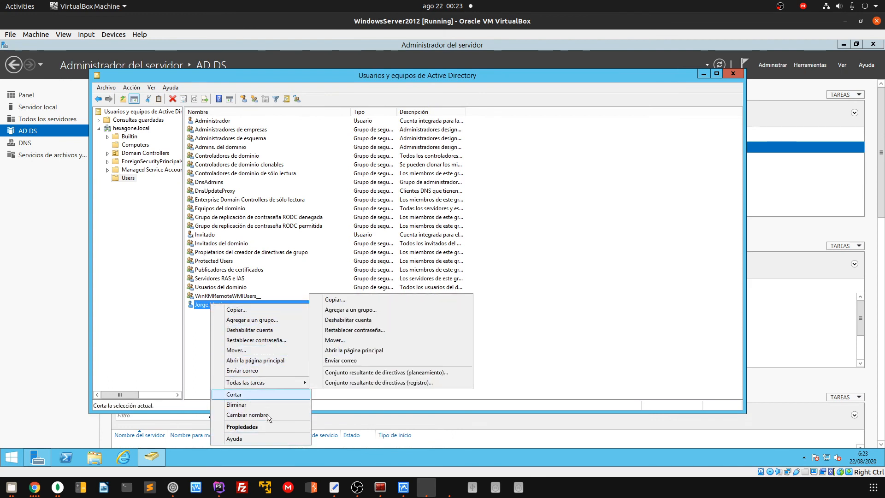
click(242, 427)
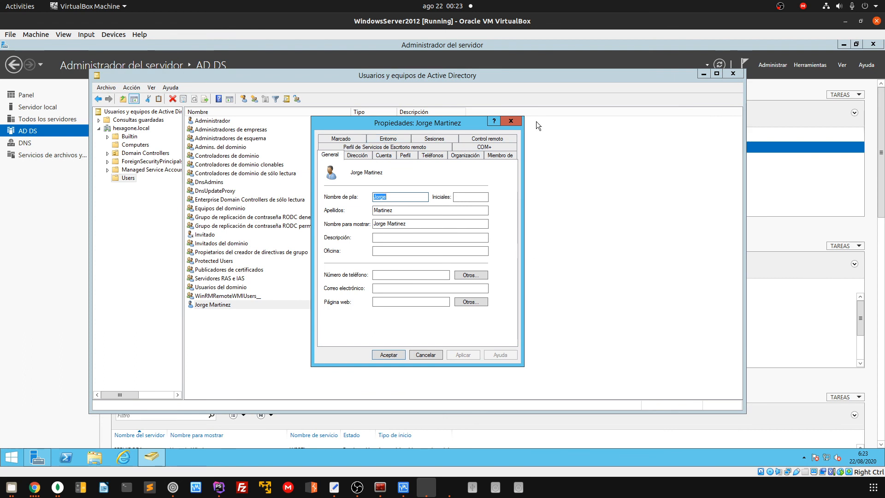
click(511, 121)
Review the domain user's action menu, dismiss it, reselect the user, and return to Win7
right_click(207, 304)
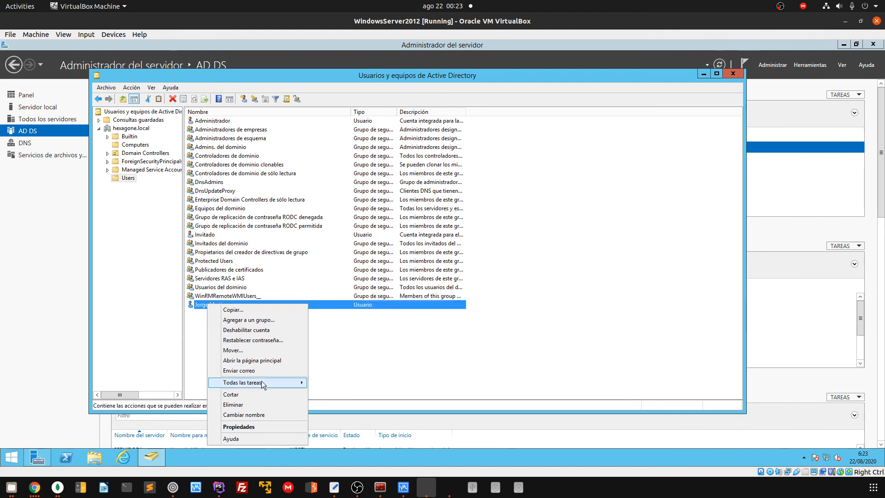
mouse_move(262, 383)
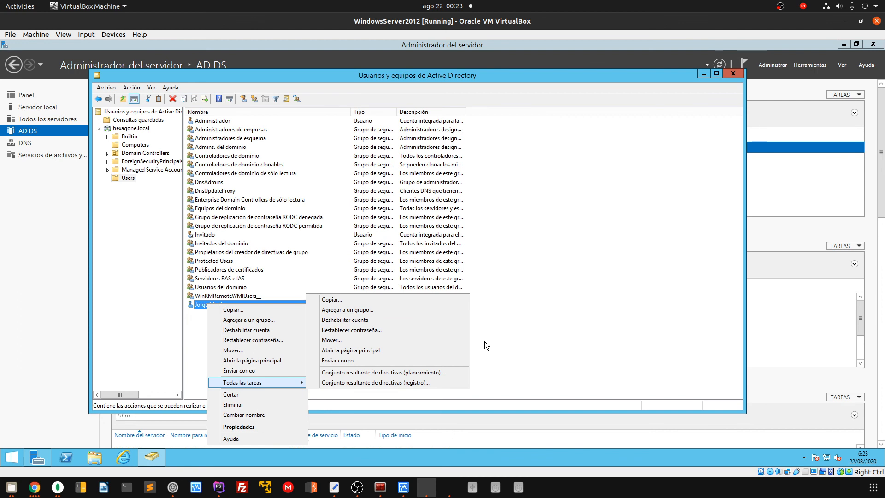
click(516, 372)
click(515, 372)
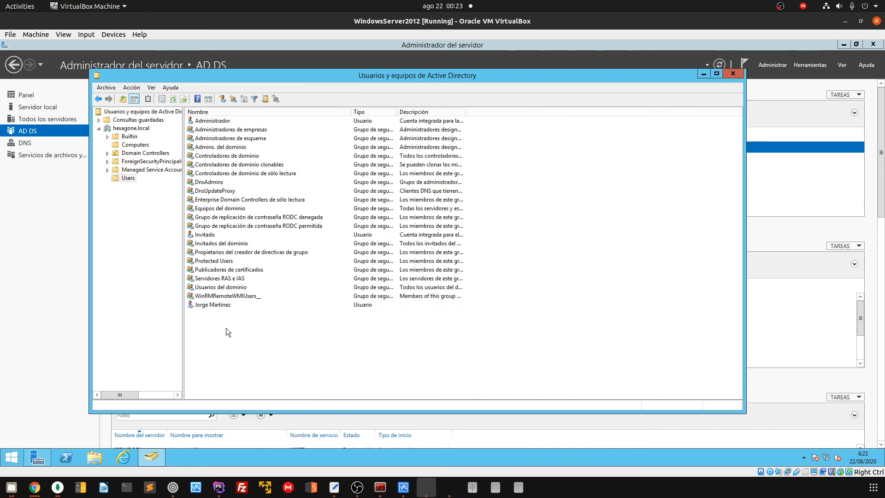
click(201, 305)
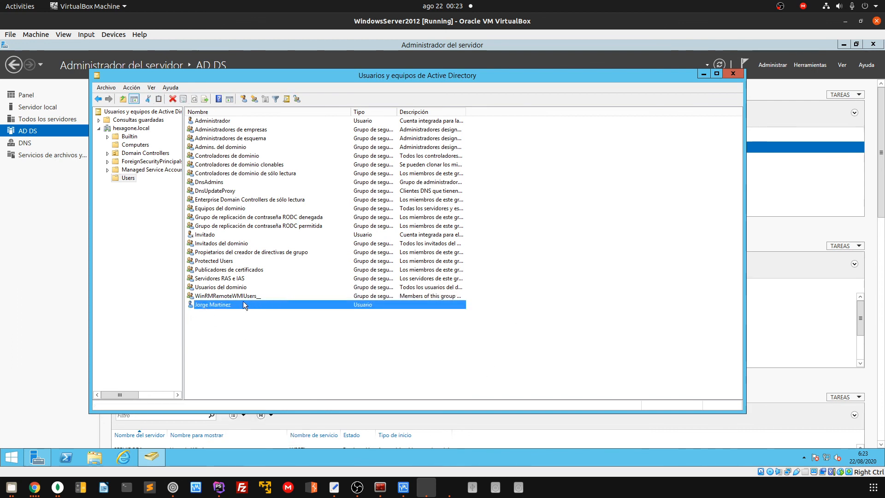
click(449, 487)
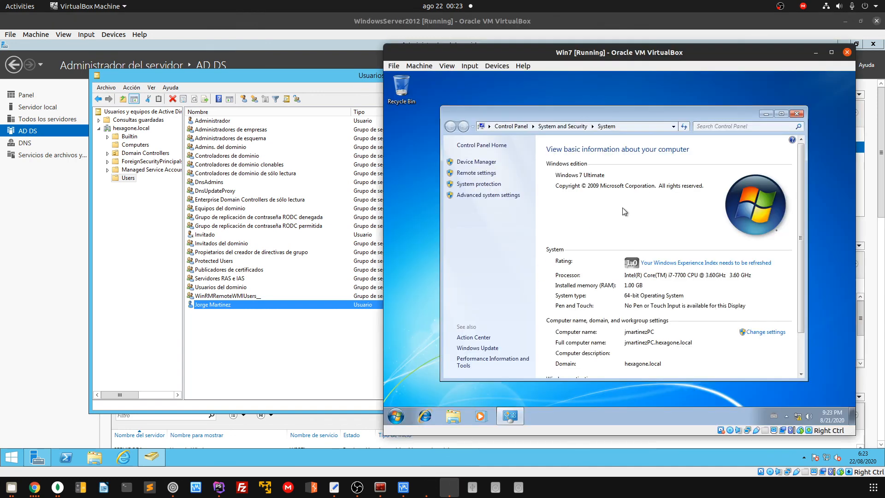
drag(702, 114, 709, 99)
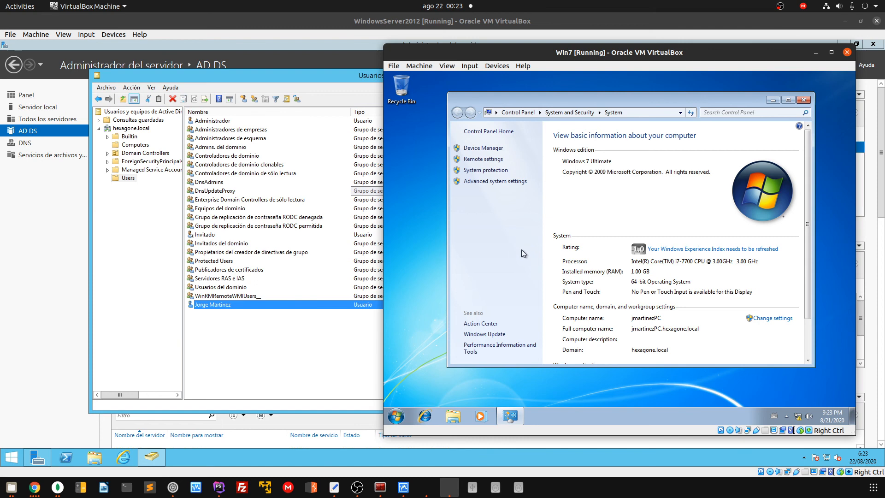
click(407, 413)
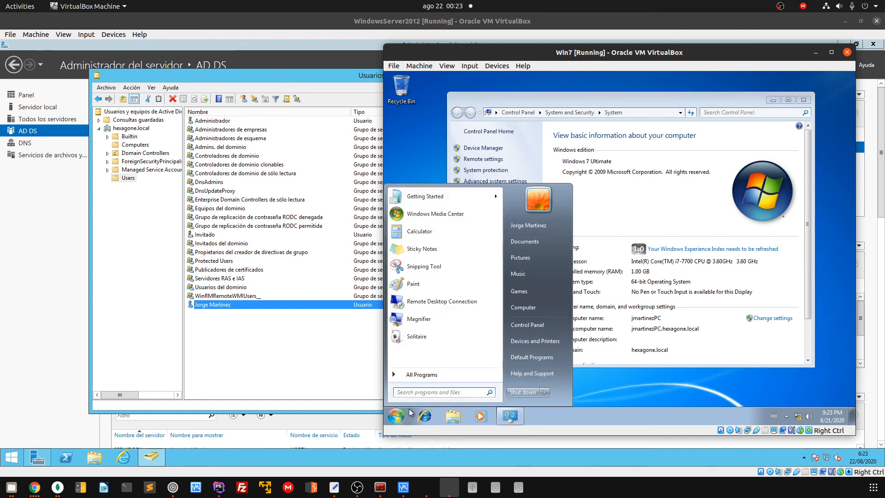
key(super+r)
text(cmd)
key(Return)
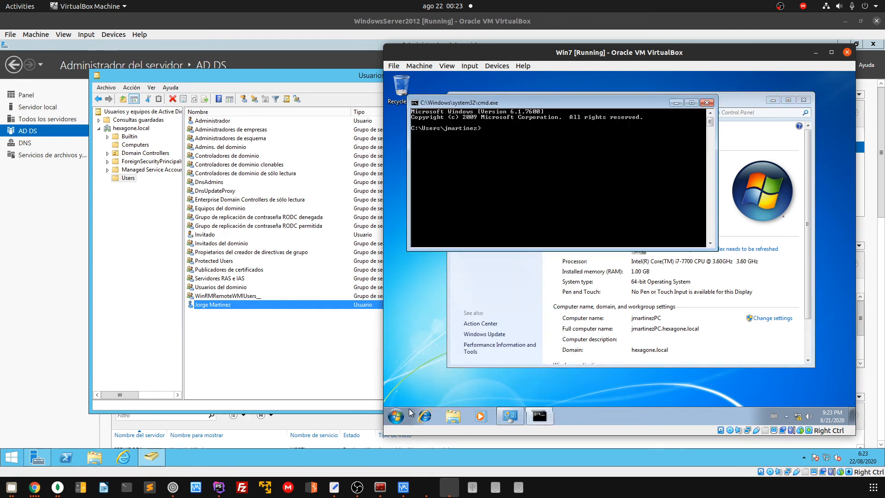
click(707, 102)
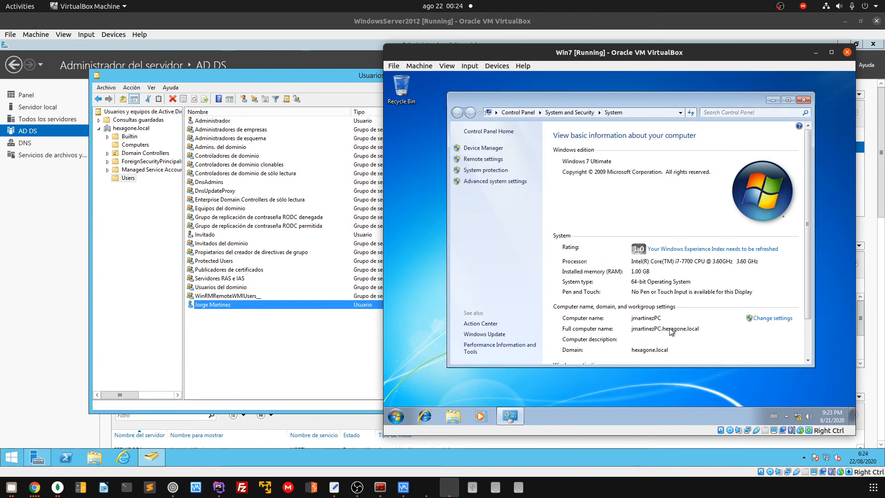
click(260, 347)
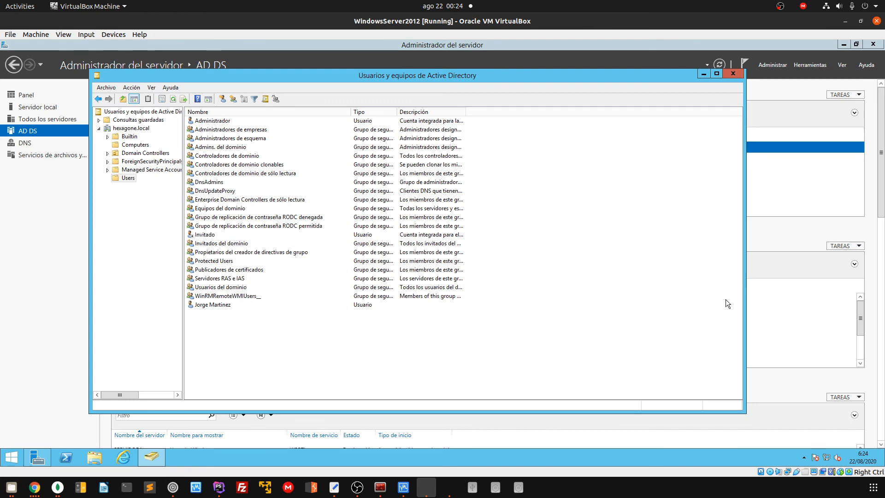
click(448, 490)
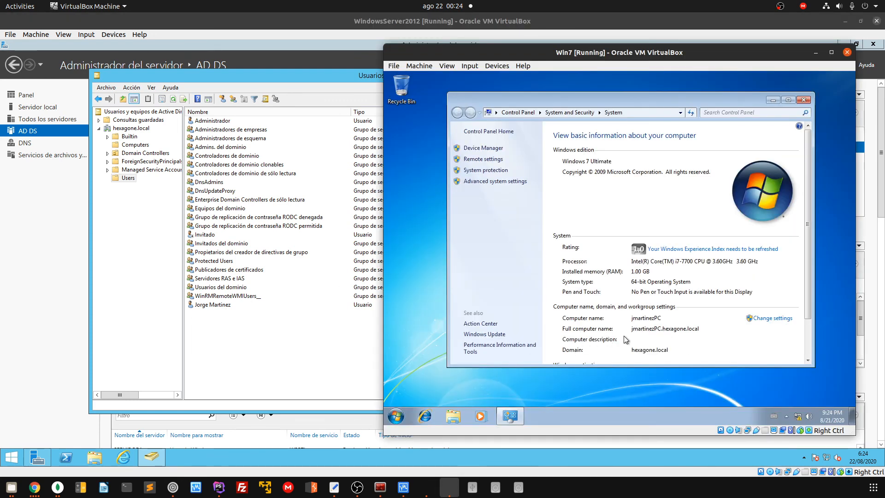
click(395, 416)
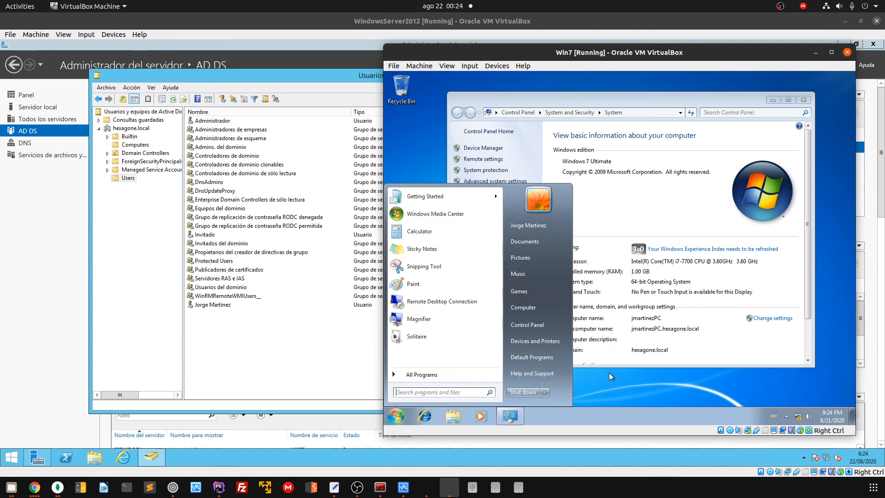
click(610, 372)
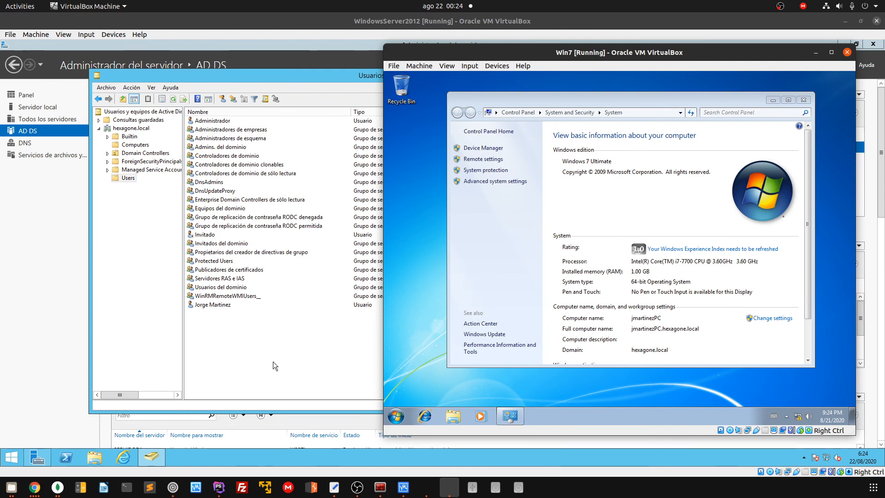
Launch Agregar roles y características from the Server Manager Panel, advance to Roles de servidor, and maximize the wizard
click(297, 325)
click(46, 264)
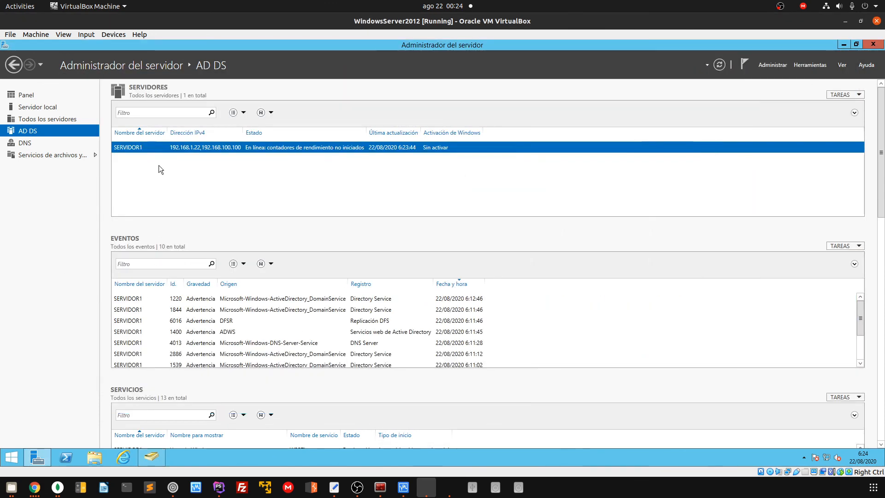
click(98, 108)
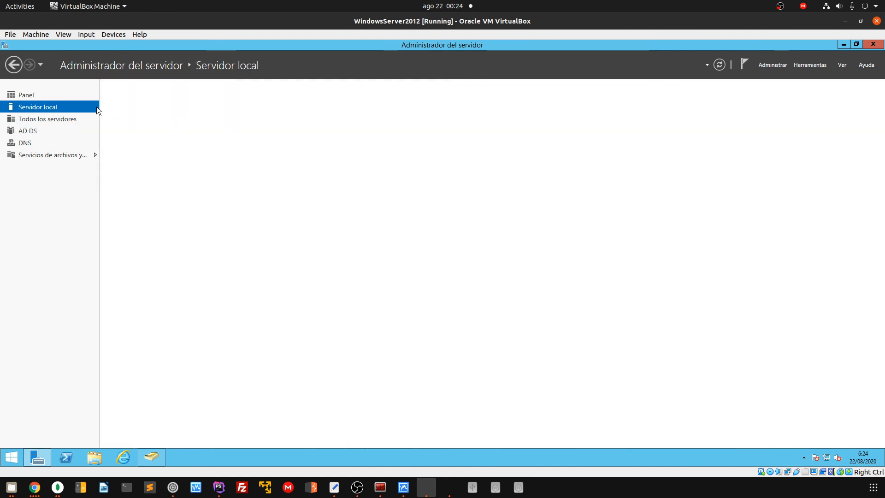
click(19, 94)
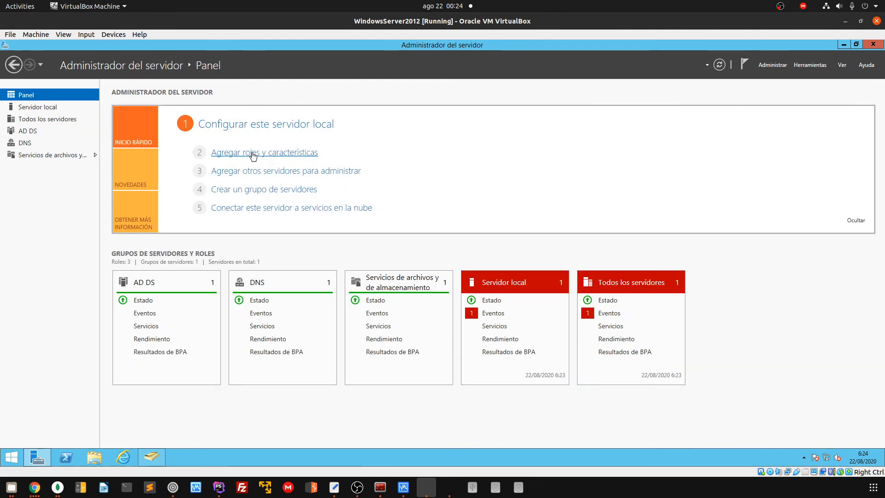
click(253, 154)
click(313, 349)
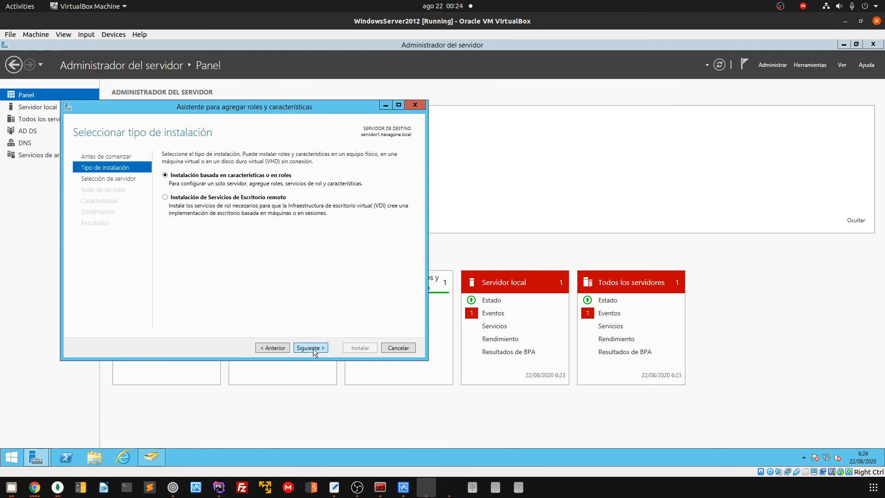
click(314, 348)
click(314, 348)
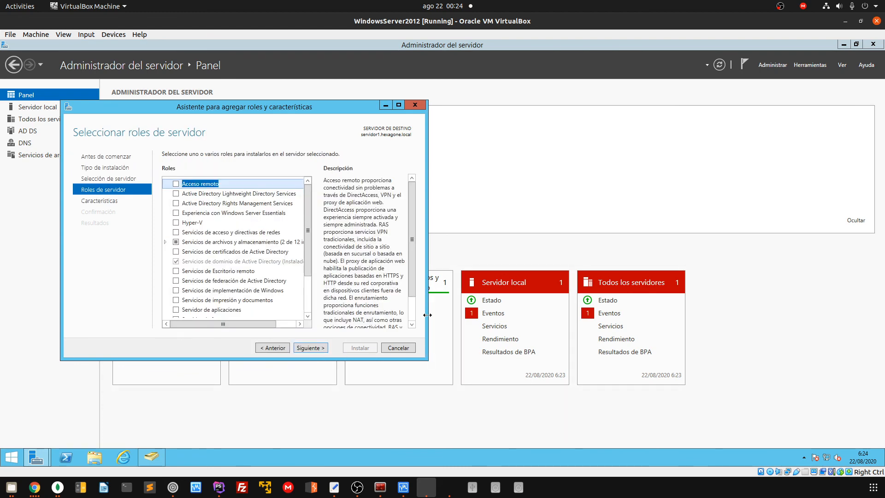
click(399, 105)
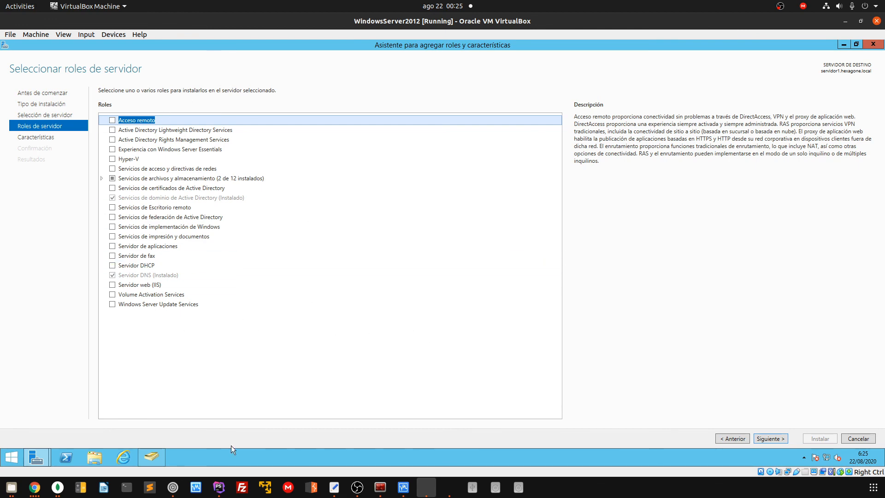
click(380, 488)
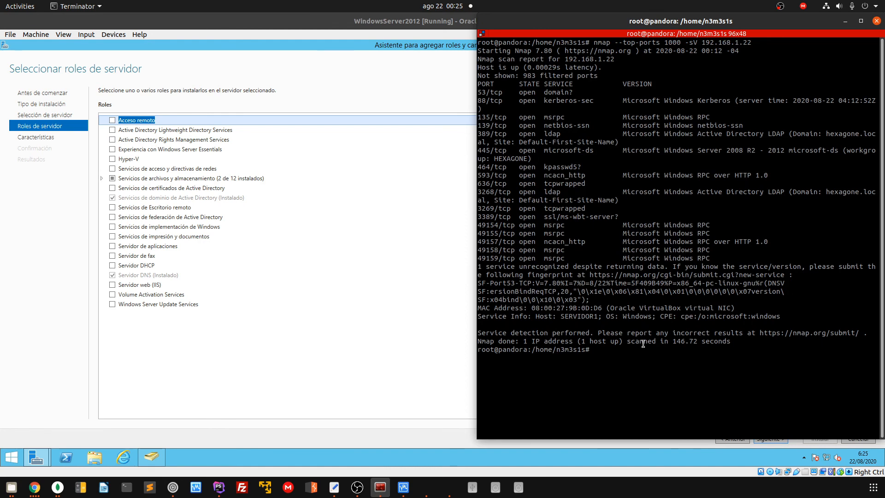
Highlight the open port lines (53, 135, 139, 389) in the nmap output for 192.168.1.22
drag(568, 258, 471, 80)
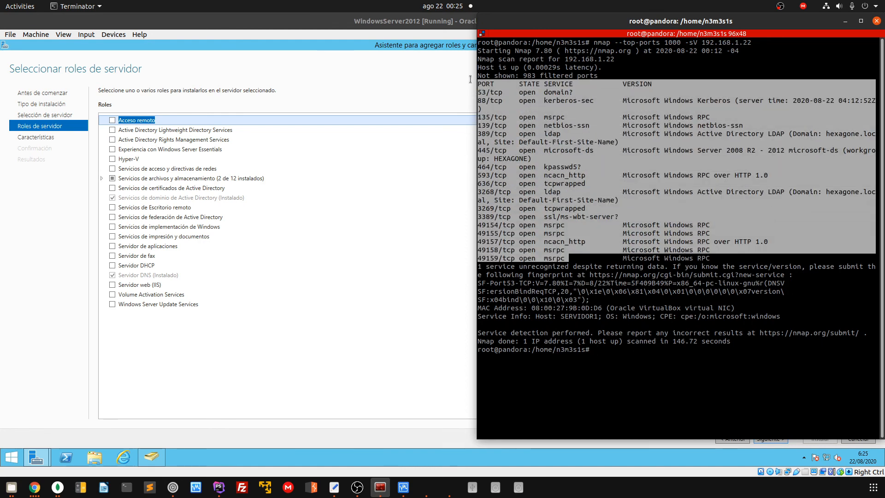
click(580, 116)
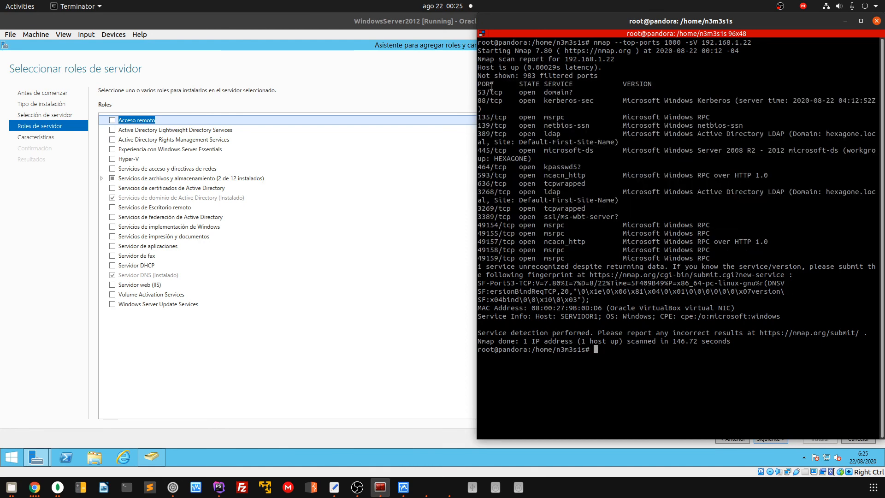
drag(490, 92, 474, 89)
drag(510, 124, 728, 134)
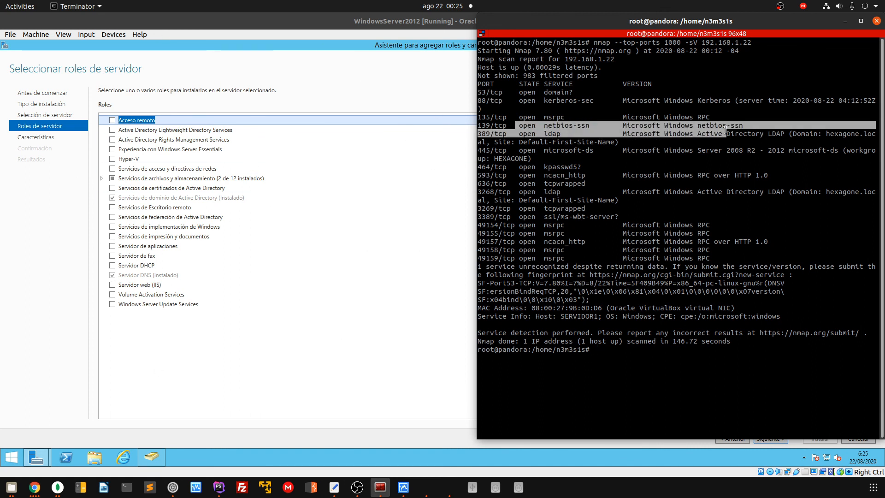
click(493, 124)
mouse_move(482, 117)
mouse_down()
mouse_move(508, 126)
mouse_move(488, 125)
mouse_up()
Highlight the 389/tcp ldap line and widen the Terminator window so scan lines stop wrapping
click(474, 125)
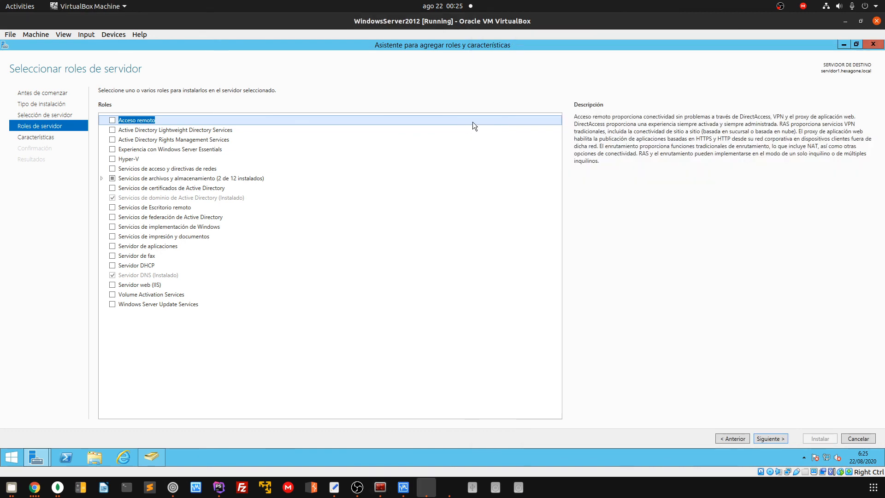
click(380, 487)
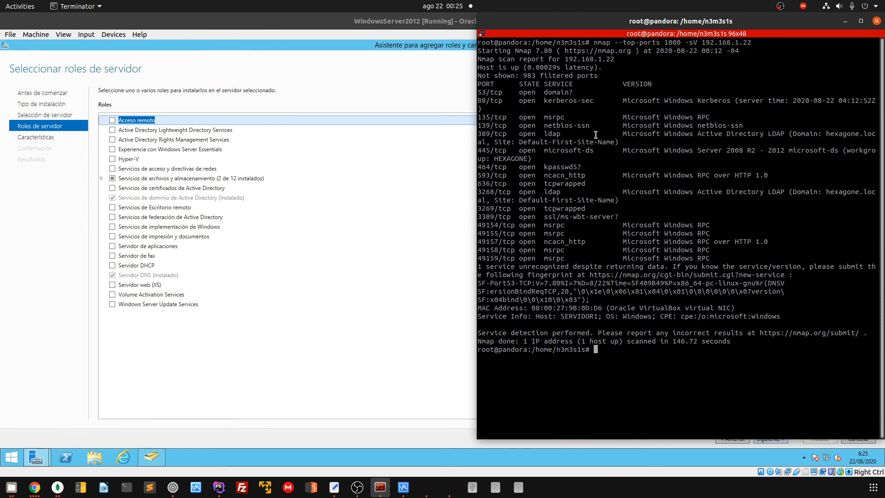
drag(563, 135, 478, 135)
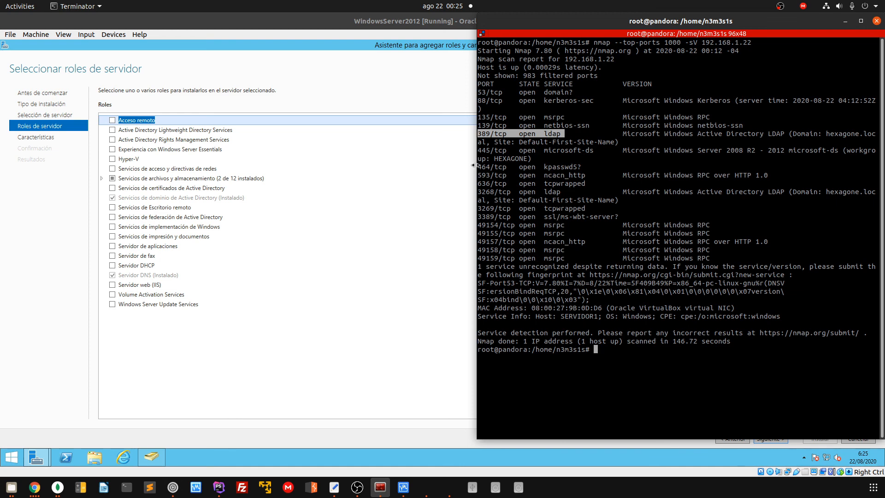
drag(476, 169, 374, 169)
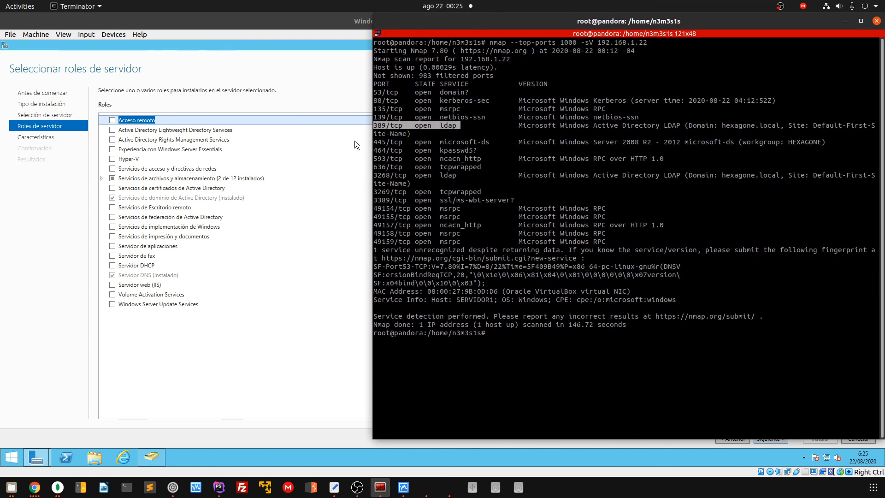
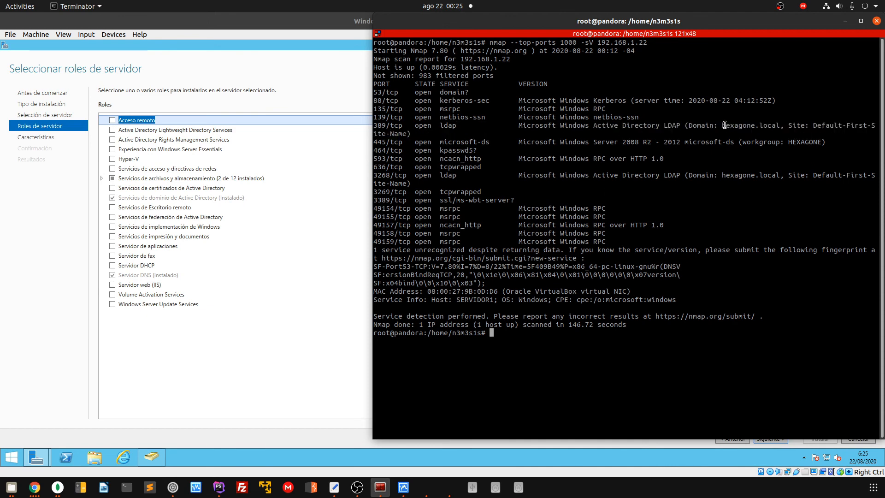
Highlight hexagone.local on the LDAP line, then the 464/tcp kpasswd5 entry, clearing each afterwards
drag(723, 124, 777, 123)
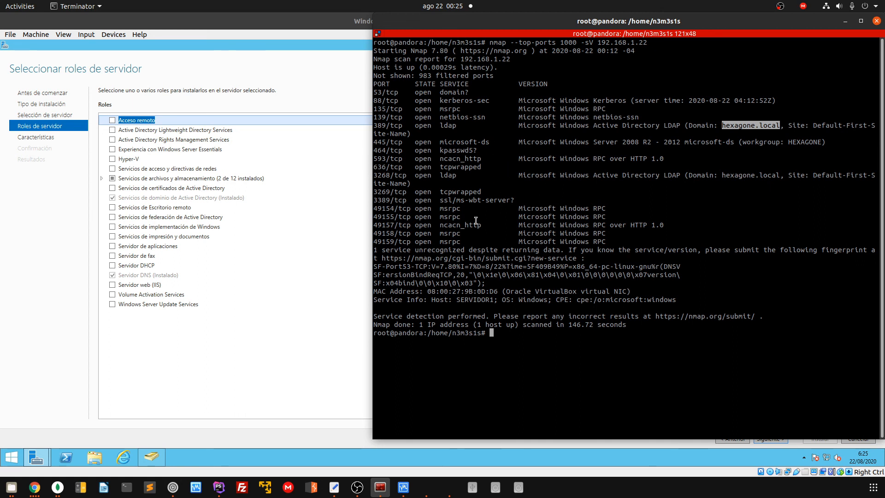
click(386, 142)
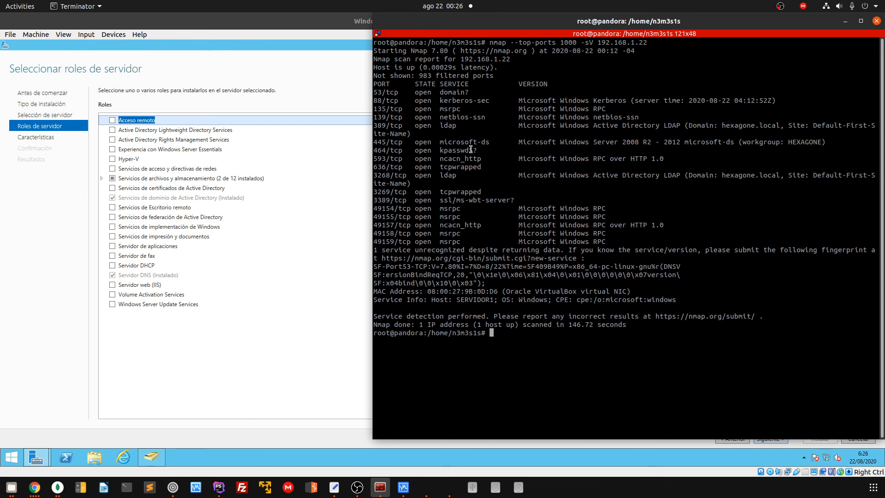
drag(461, 150, 383, 150)
double_click(396, 150)
click(430, 154)
Highlight the 3389/tcp ssl/ms-wbt-server line and its port number, then clear the selection
drag(386, 201, 502, 204)
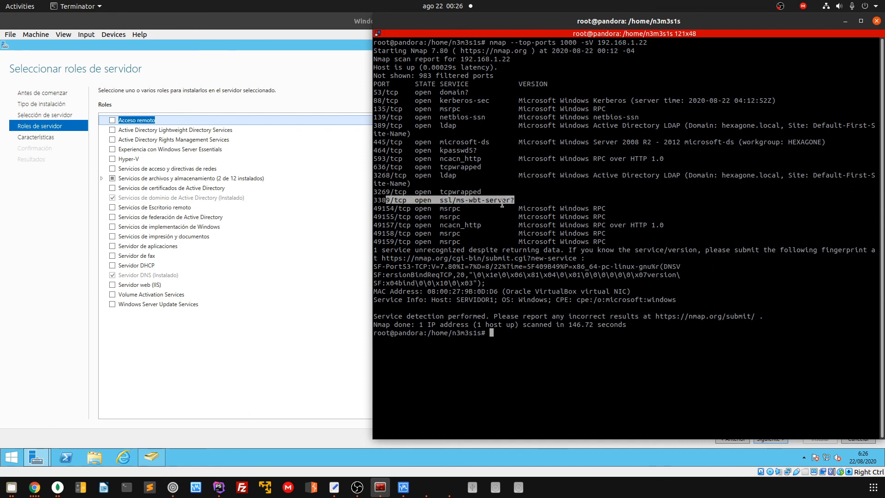
click(456, 200)
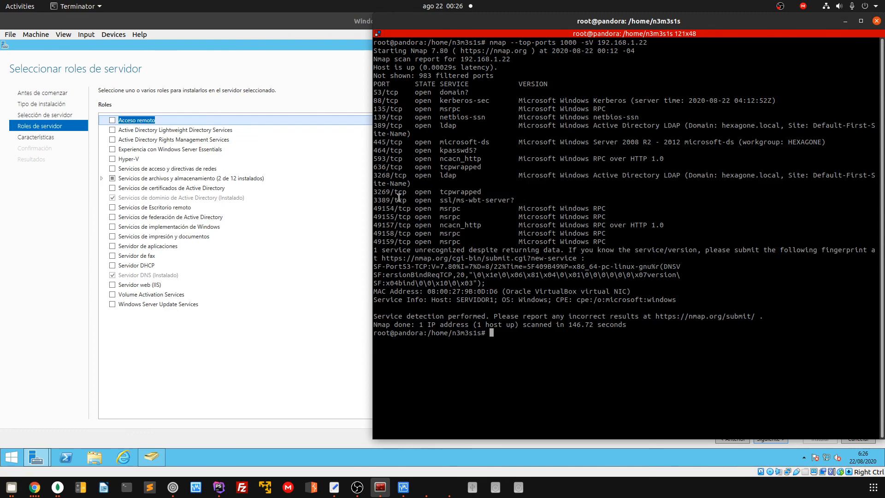
double_click(380, 200)
click(512, 405)
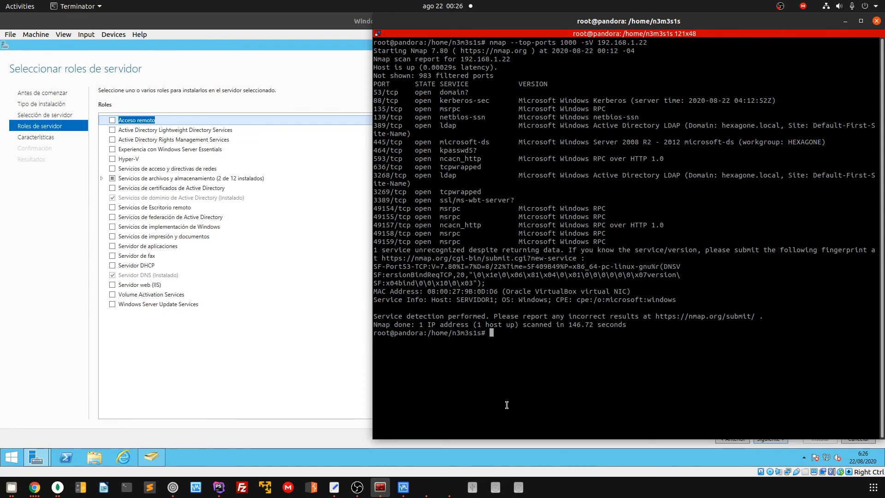
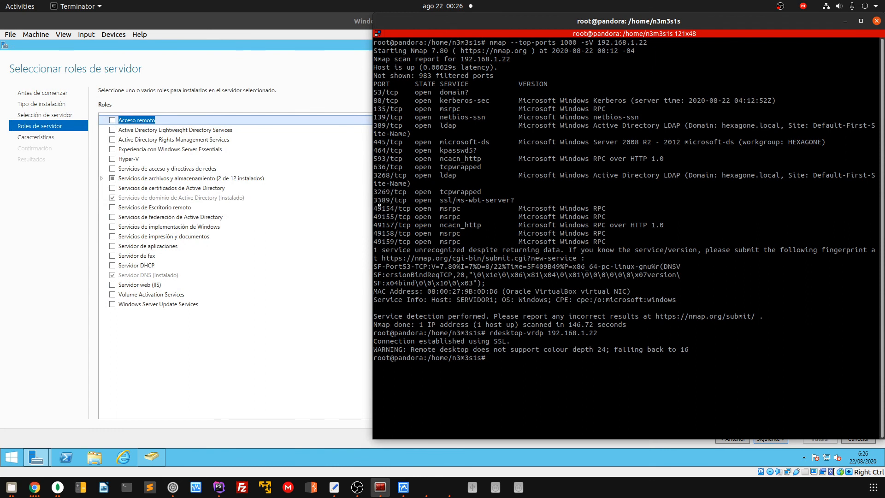
drag(382, 208, 515, 242)
click(443, 211)
drag(470, 243, 431, 196)
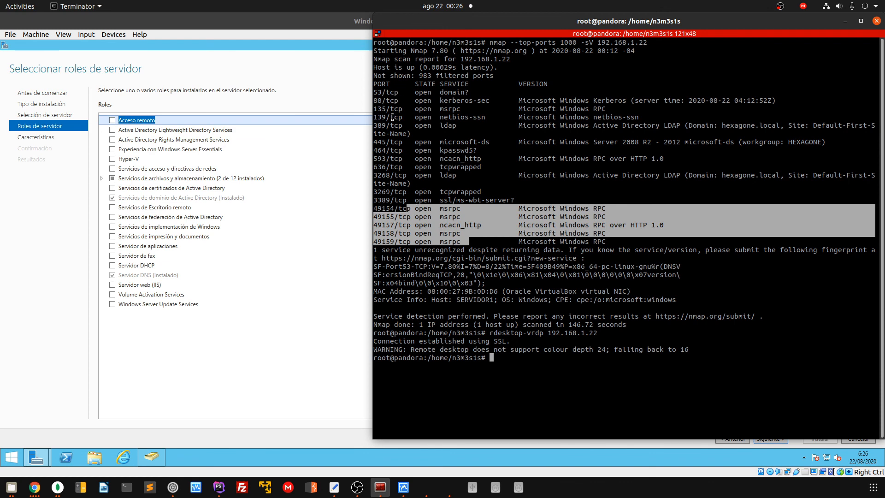
drag(391, 117, 468, 117)
drag(407, 92, 439, 93)
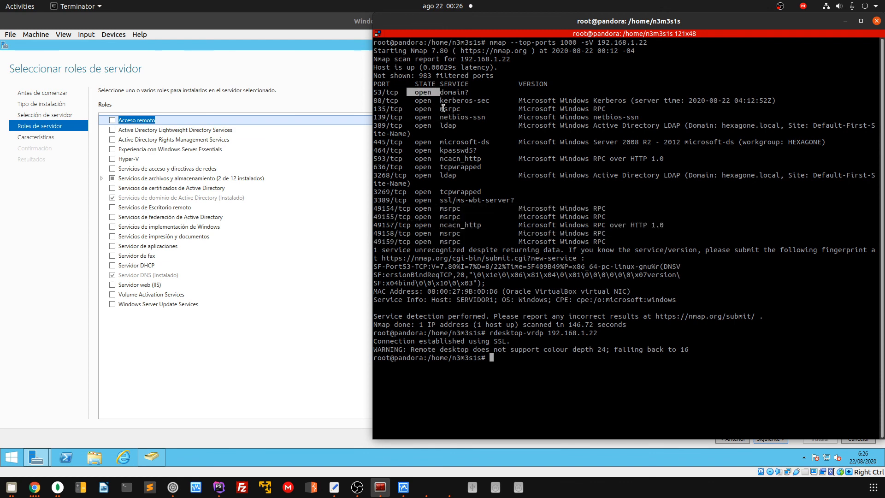
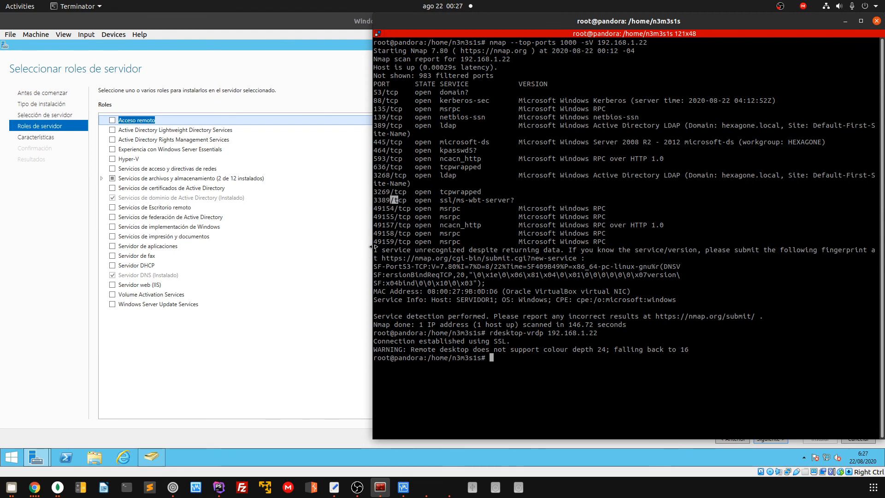
Widen the terminal to 135 columns and highlight the open port rows from 53 to 49159
drag(373, 247, 319, 247)
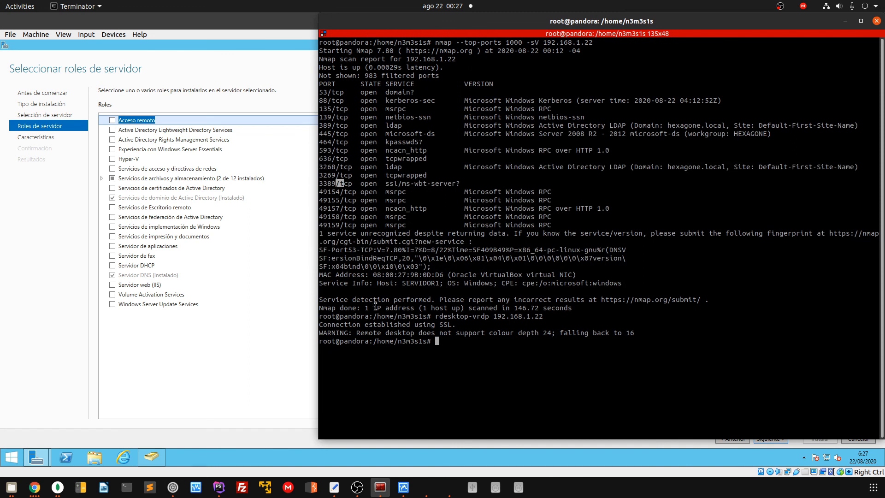
click(566, 364)
drag(329, 93, 390, 231)
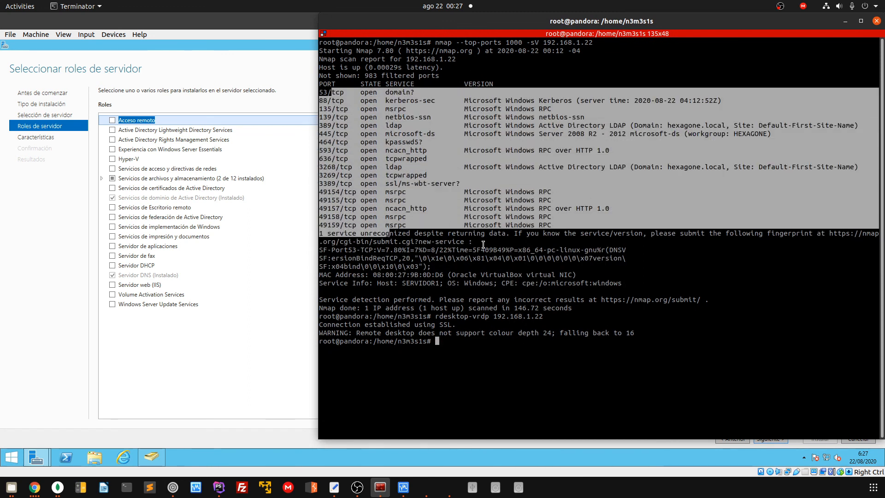
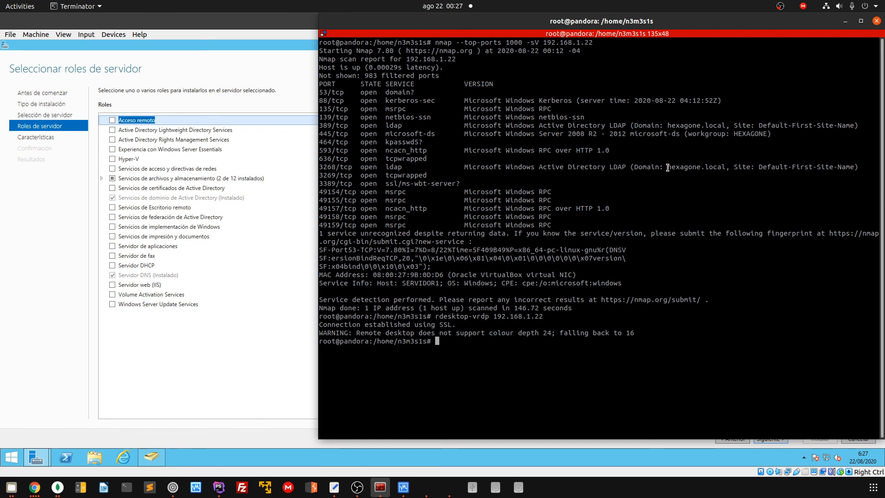
Highlight the domain name 'hexagone.local' on the 3268/tcp LDAP line of the nmap output
drag(668, 168, 725, 167)
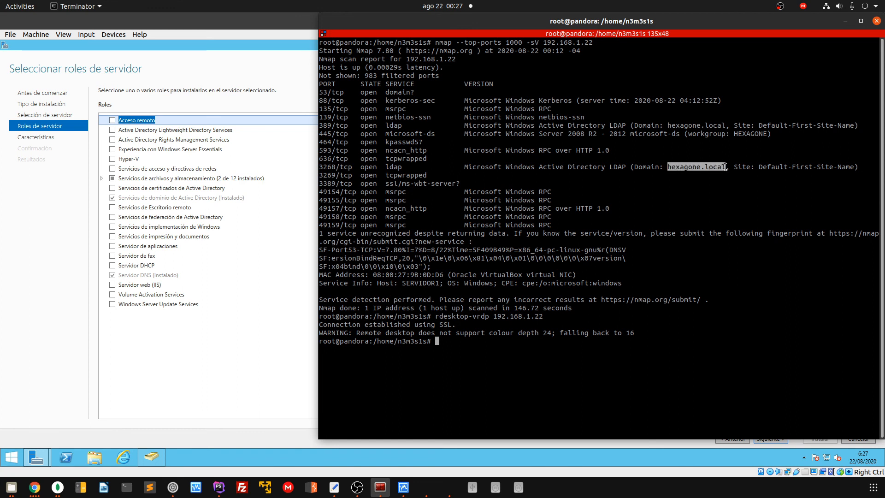
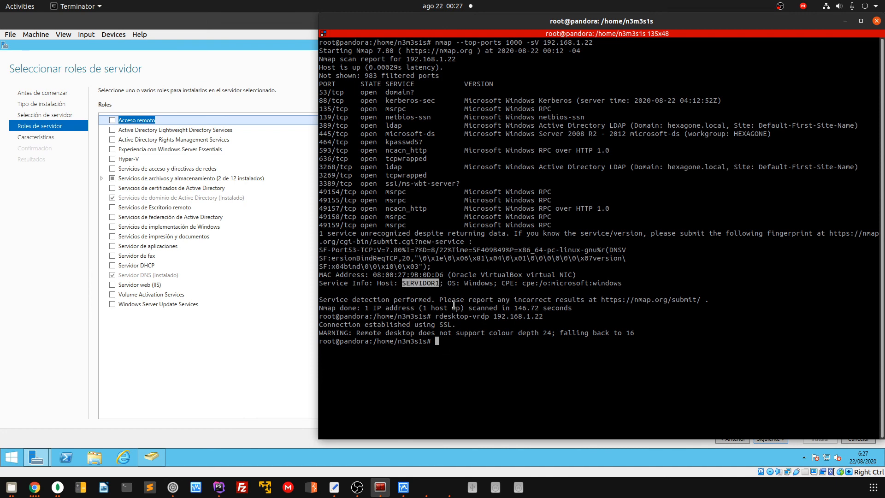
drag(566, 300, 436, 73)
click(554, 314)
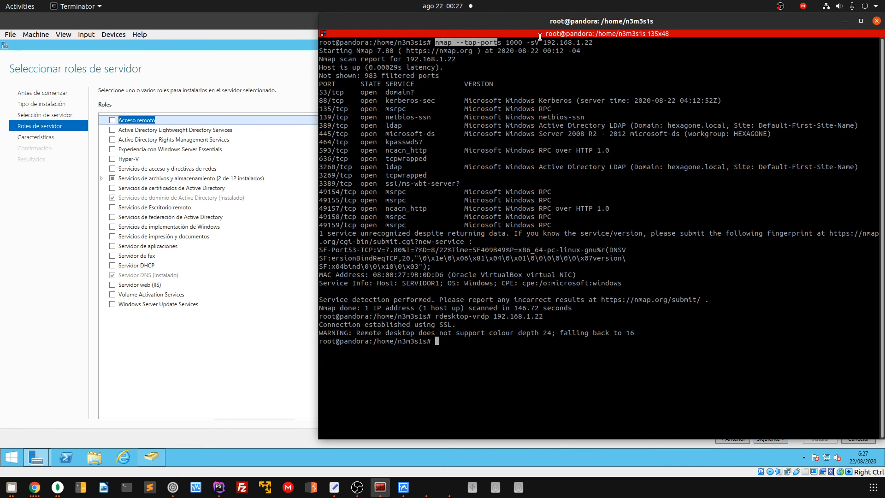
drag(461, 42, 525, 42)
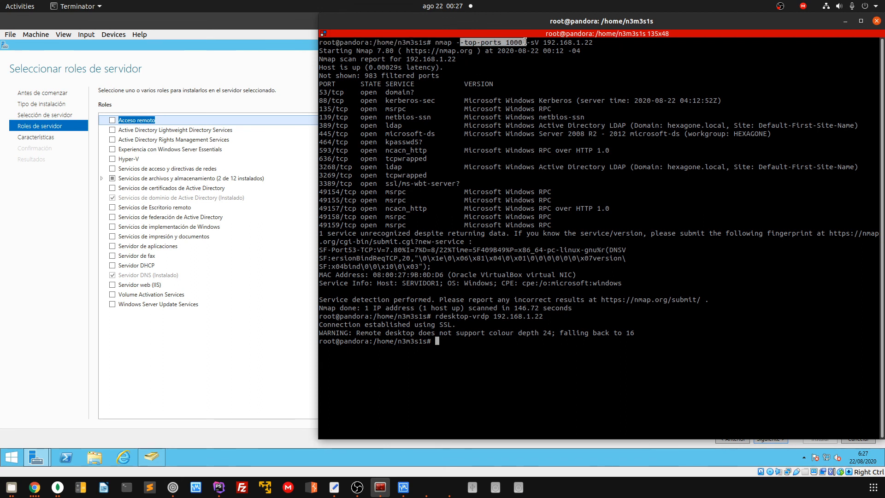
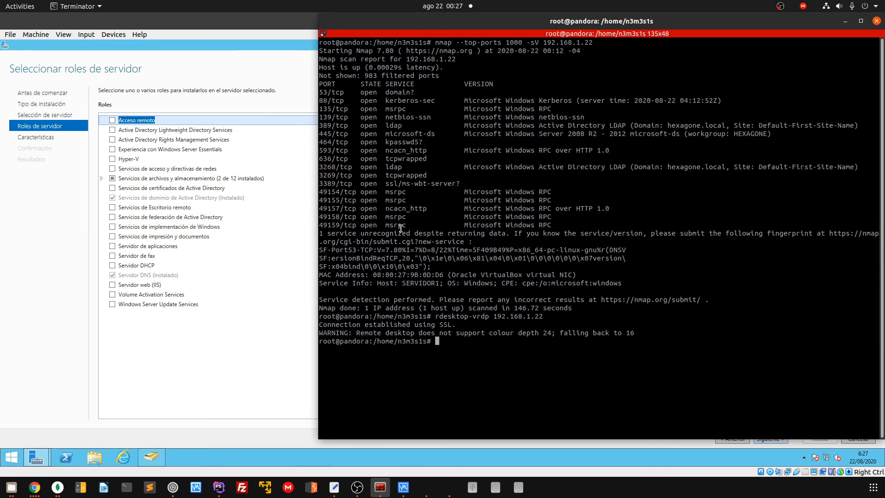
drag(408, 226, 319, 92)
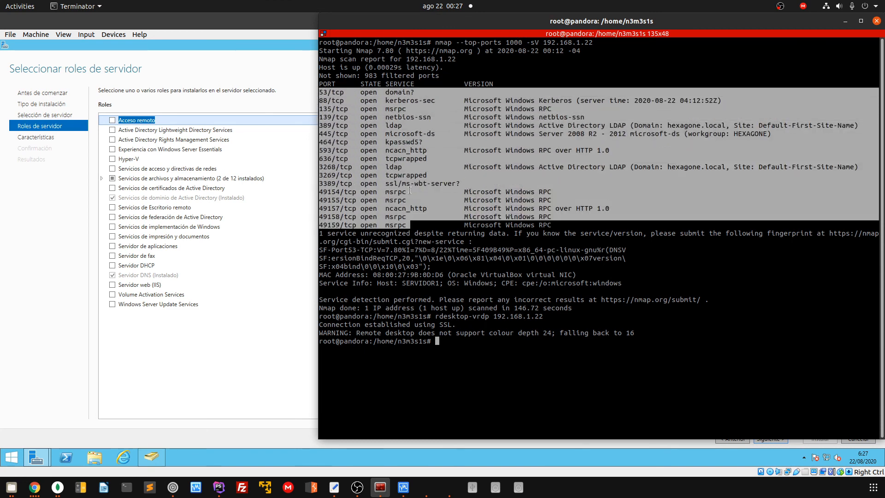
click(423, 222)
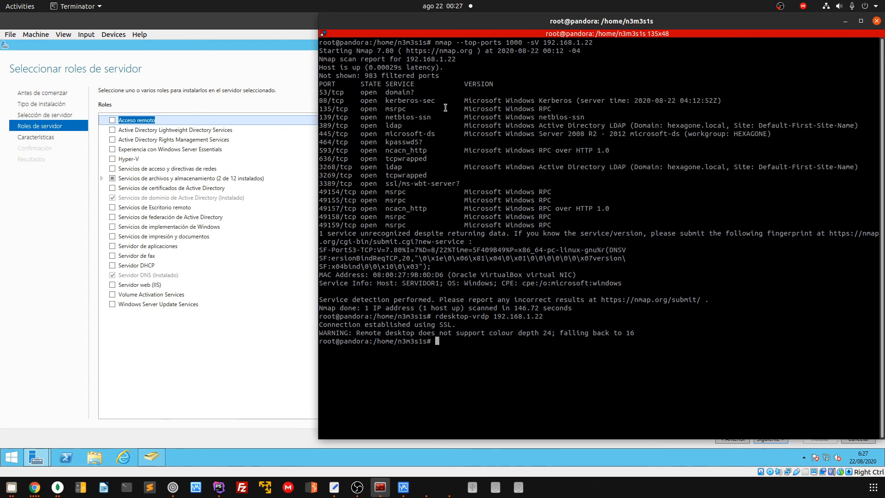
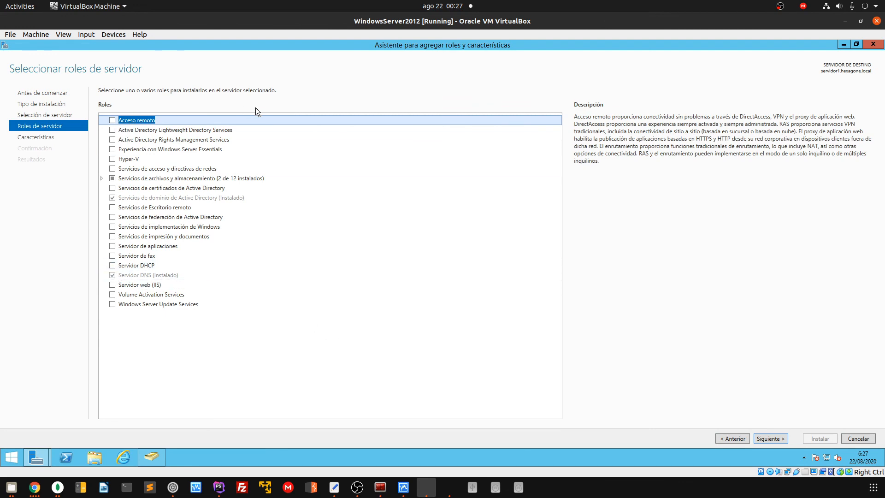
click(450, 488)
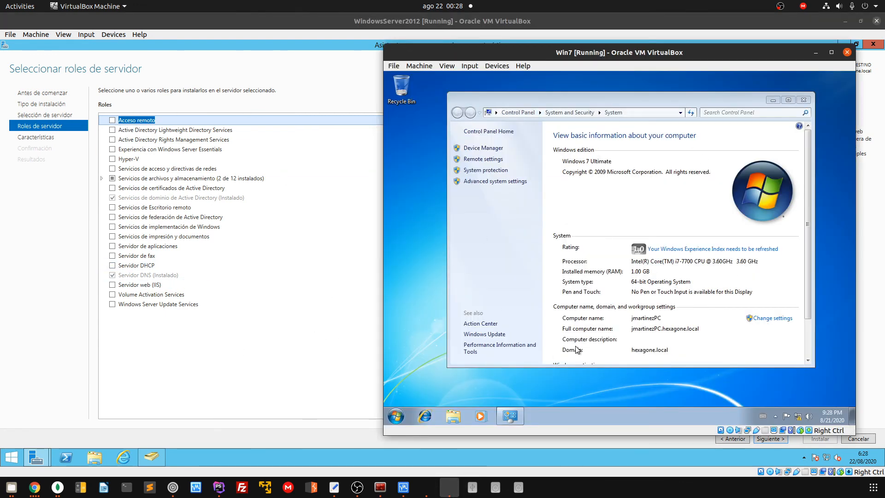
click(397, 417)
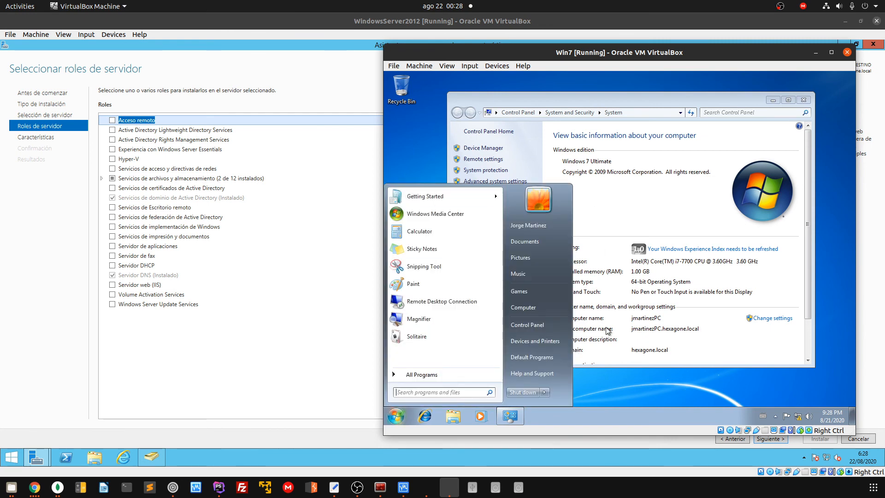
click(613, 203)
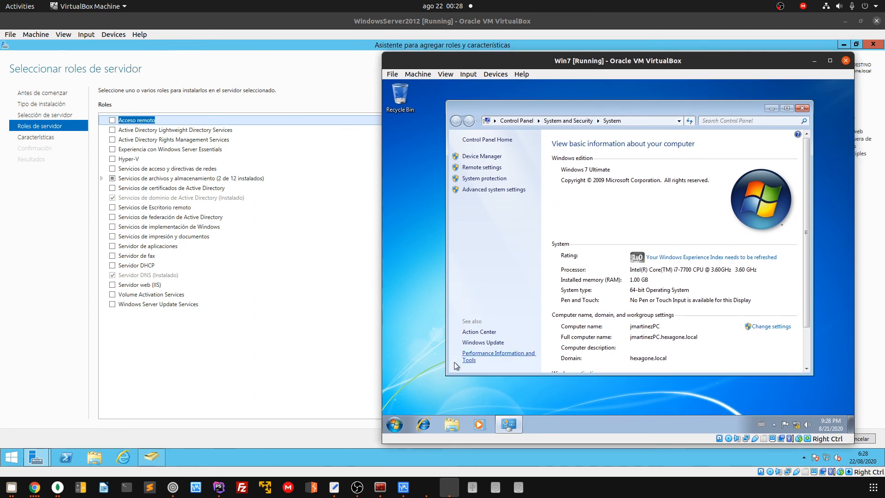
click(262, 362)
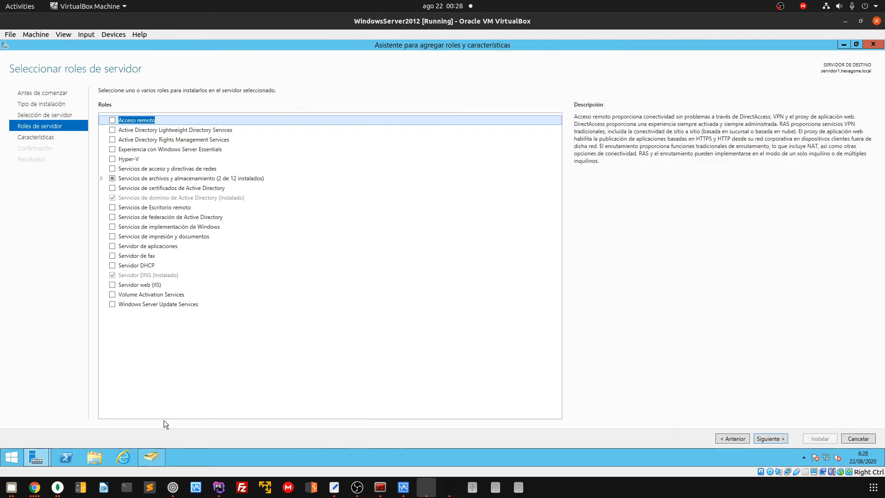
click(149, 457)
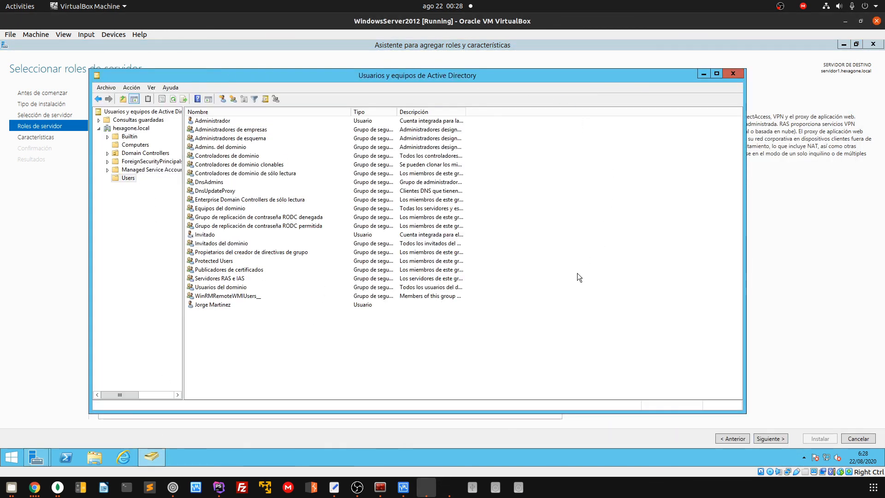
click(230, 307)
click(269, 344)
right_click(221, 121)
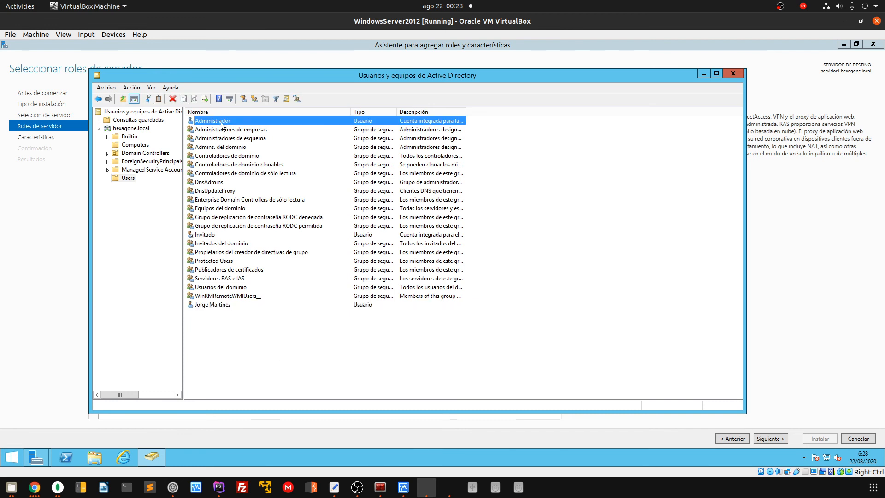
click(329, 351)
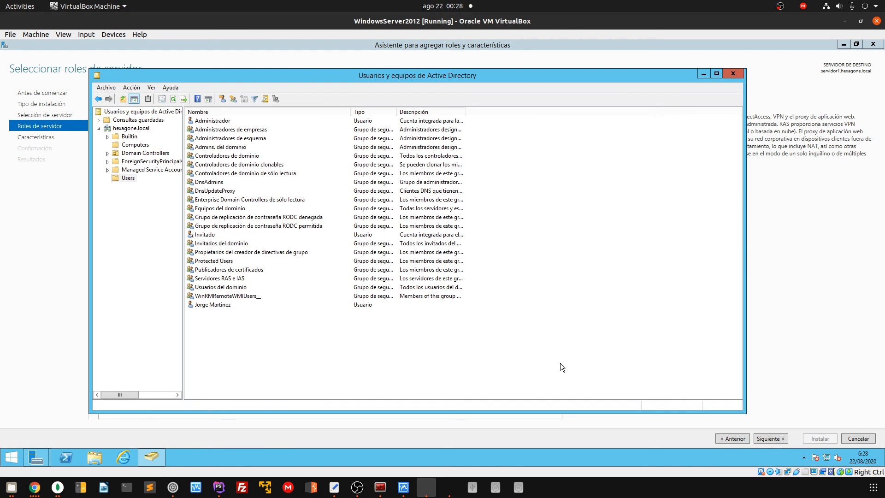
click(775, 383)
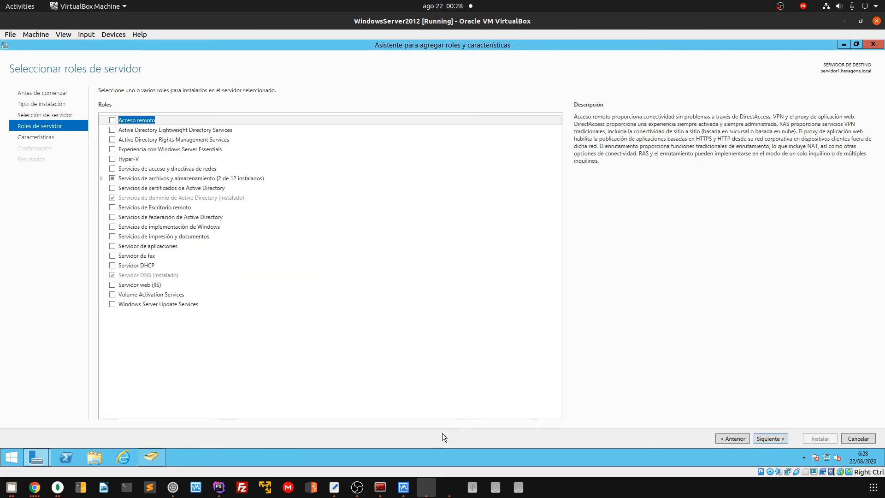